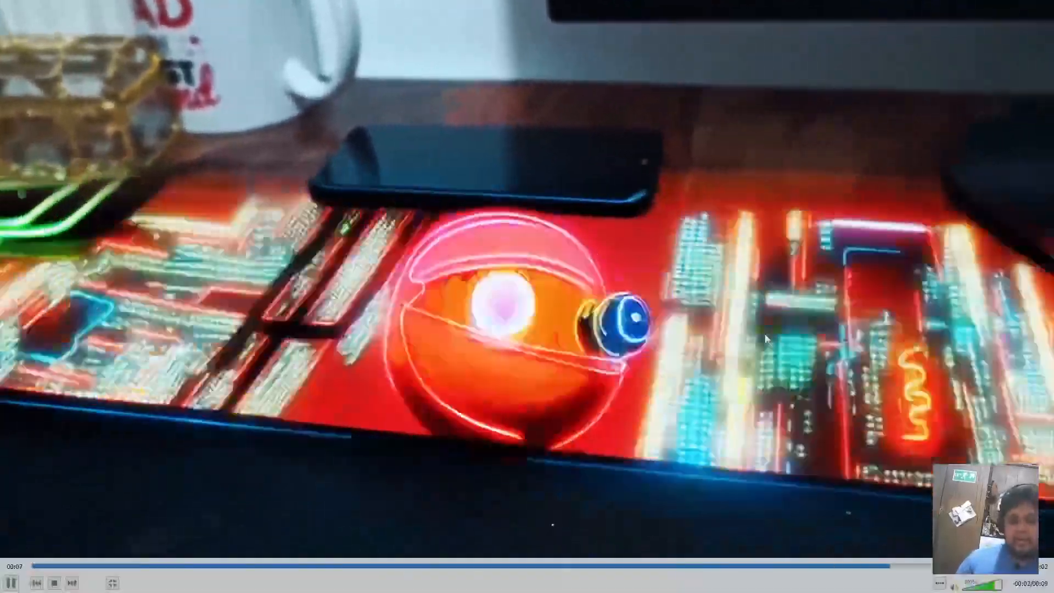
# - Close the ball 2.mp4 clip and play ball1.mp4 in full screen with the sound turned down
pyautogui.press('Escape')
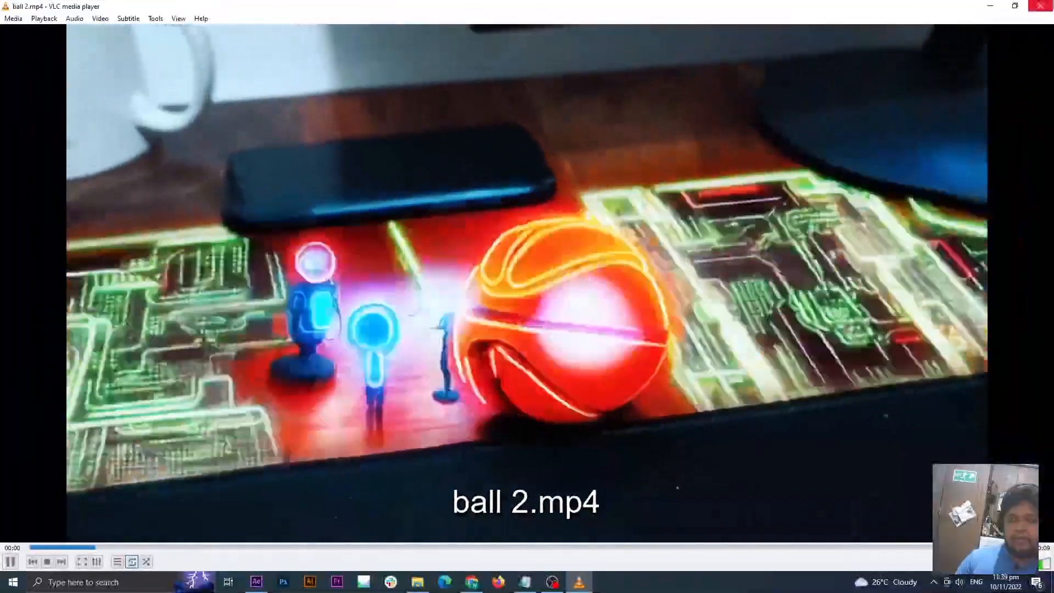
pyautogui.click(1040, 5)
pyautogui.doubleClick(802, 217)
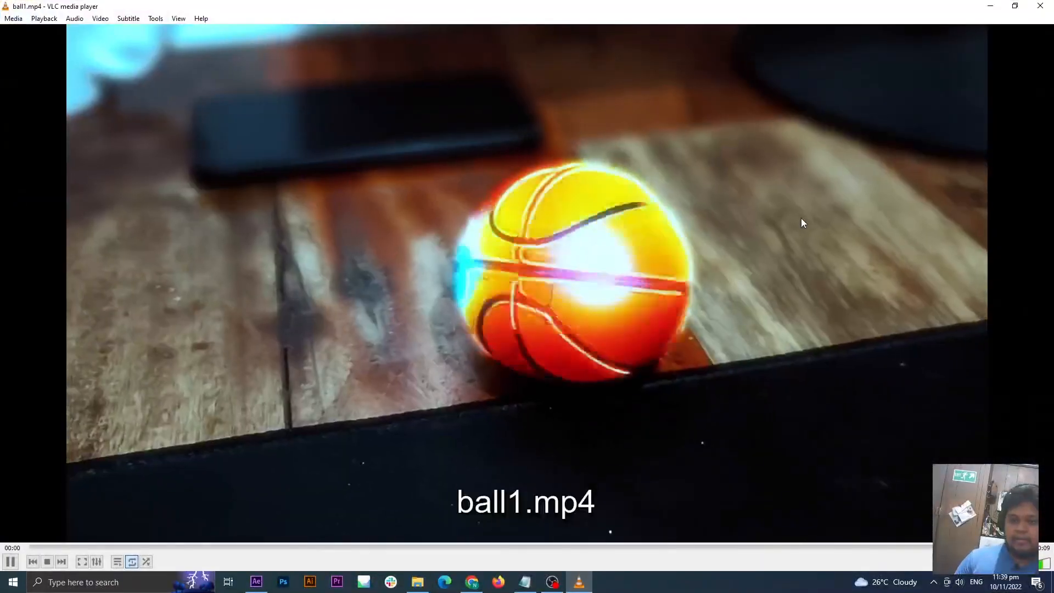
pyautogui.doubleClick(700, 248)
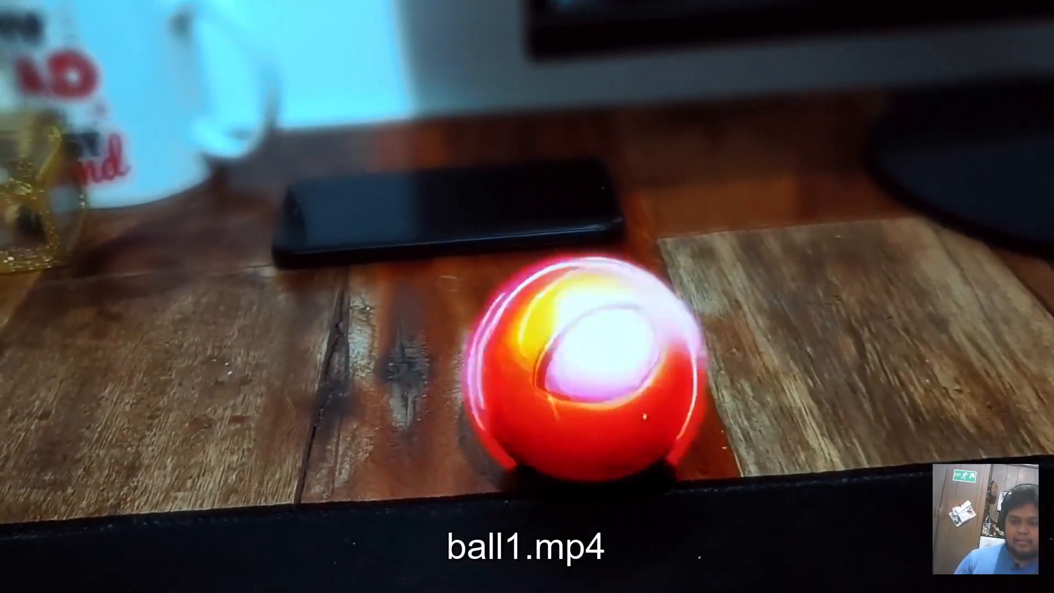
pyautogui.scroll(-20, 640, 325)
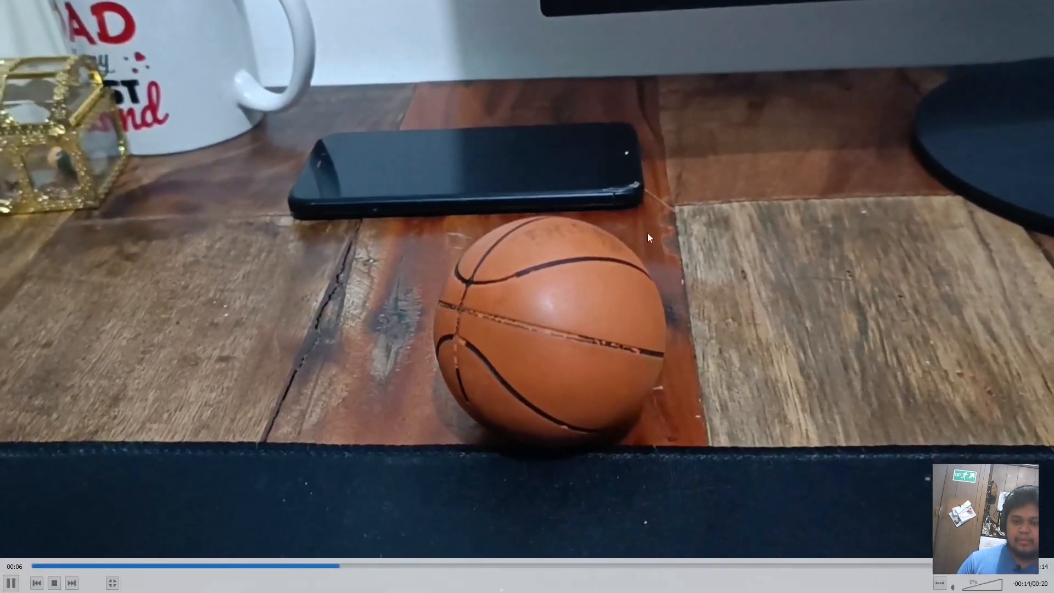
# - Restart ball1.mp4 and tutorial 4.mp4 side by side from the beginning to compare the stylized clip with the original footage
pyautogui.doubleClick(647, 233)
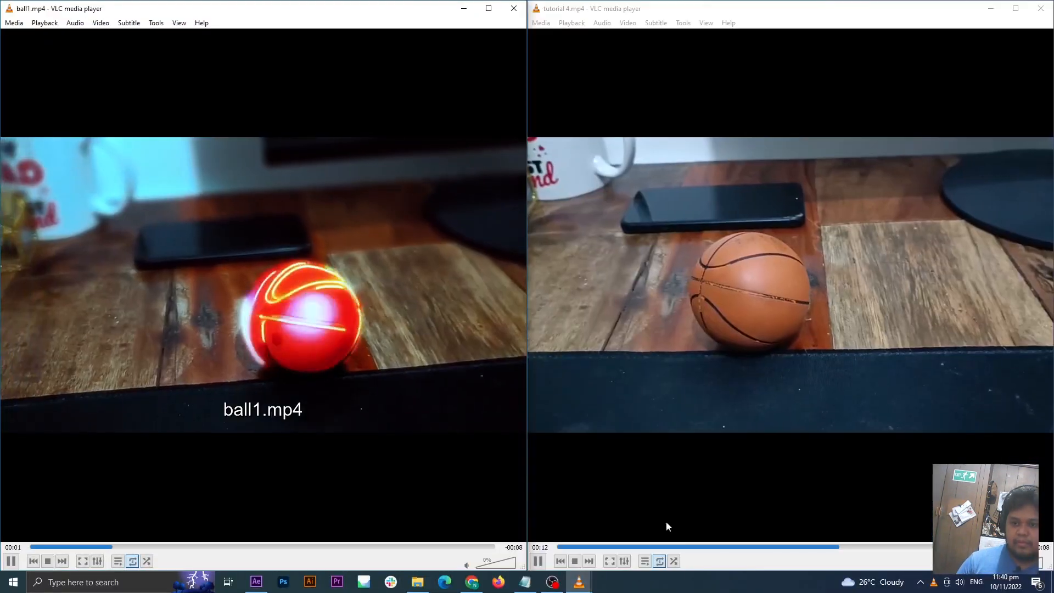
pyautogui.click(559, 547)
pyautogui.click(30, 546)
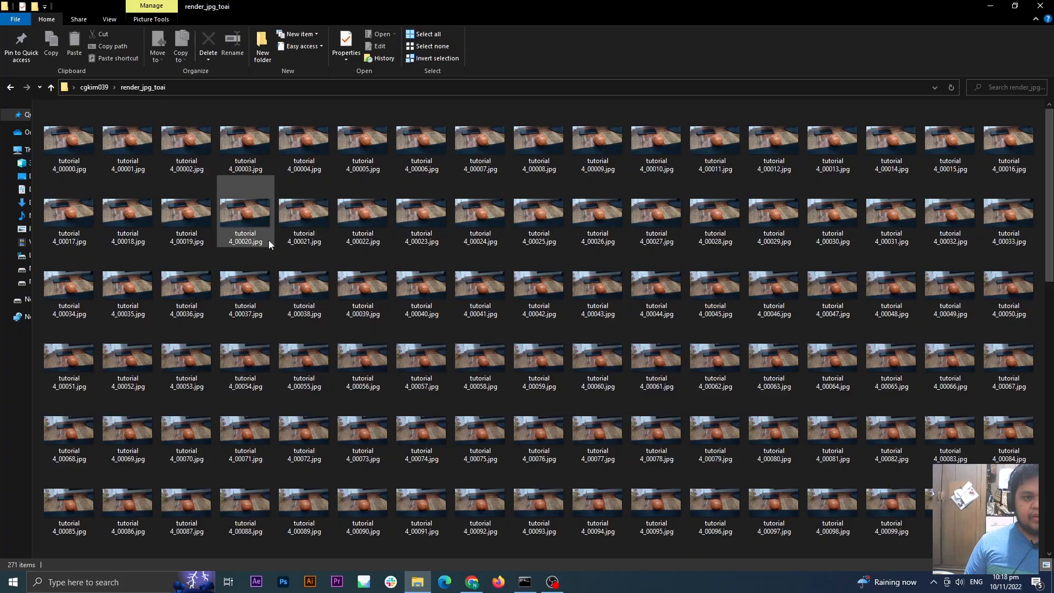
# - View tutorial 4_00000.jpg from the render_jpg_toai folder, page forward through the following frames, and close the viewer
pyautogui.doubleClick(81, 143)
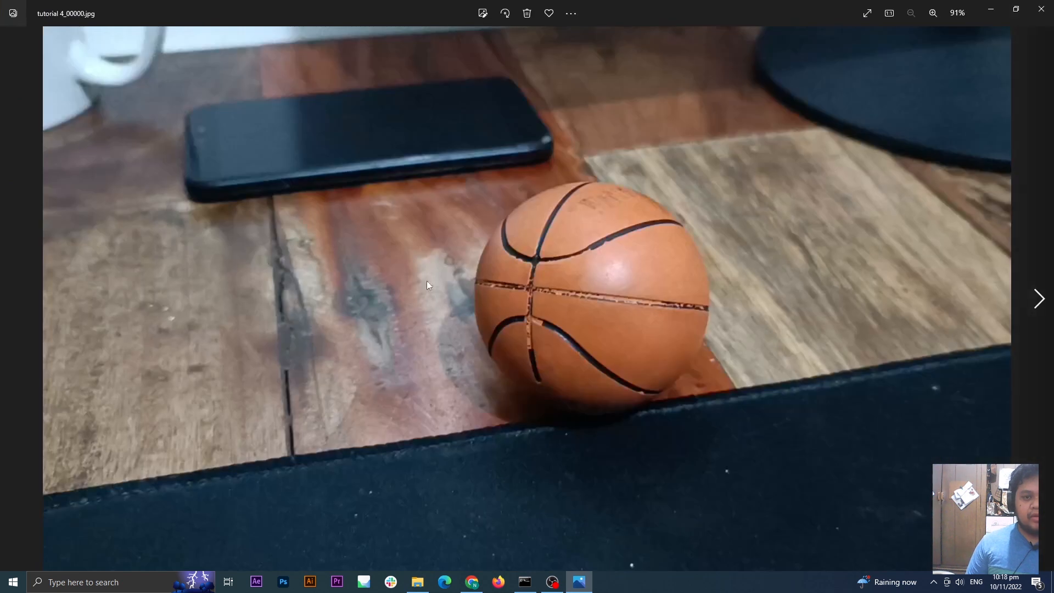
pyautogui.press('Right')
pyautogui.press('Right')
pyautogui.press('Right')
pyautogui.press('Right')
pyautogui.press('Right')
pyautogui.press('Right')
pyautogui.press('Right')
pyautogui.press('Right')
pyautogui.press('Right')
pyautogui.press('Right')
pyautogui.press('Right')
pyautogui.press('Right')
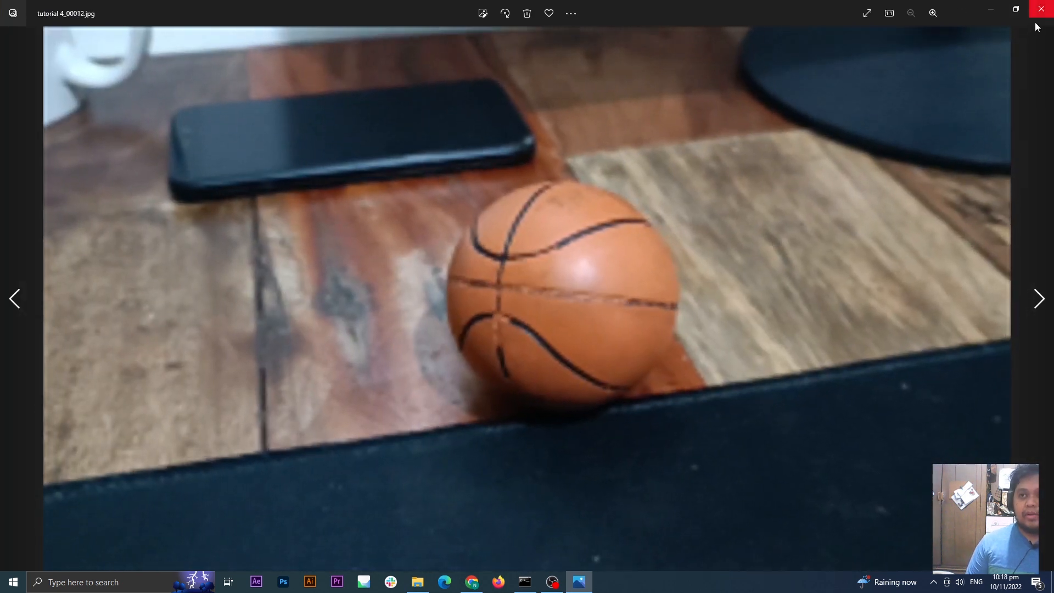
pyautogui.press('Right')
pyautogui.press('Right')
pyautogui.click(1040, 9)
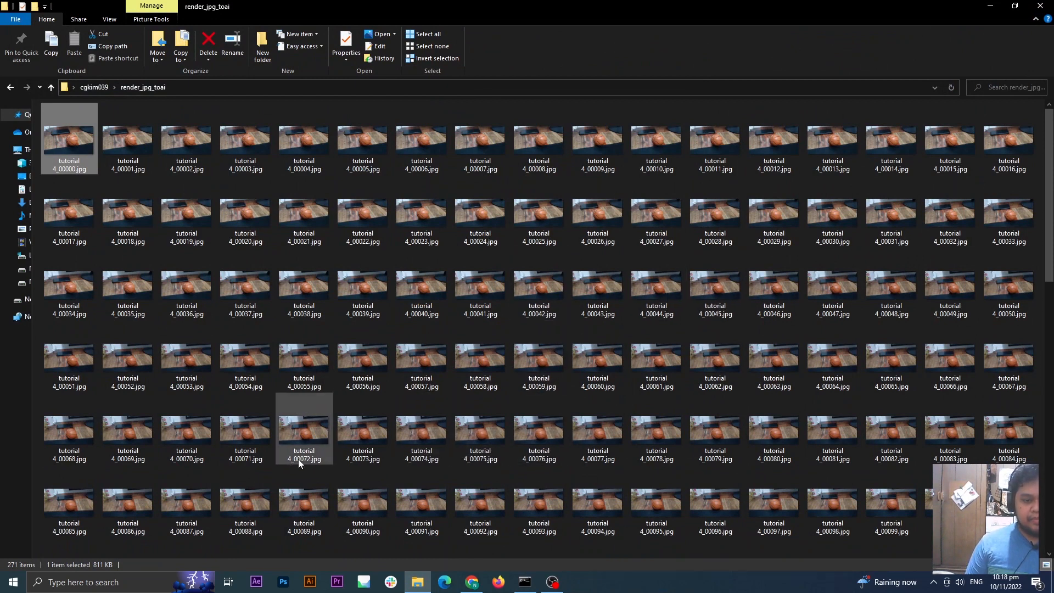
# - Switch to After Effects, try JPEG Sequence as the output format for a queued tutorial 4 render, and discard the queued item
pyautogui.hotkey('alt', 'Tab')
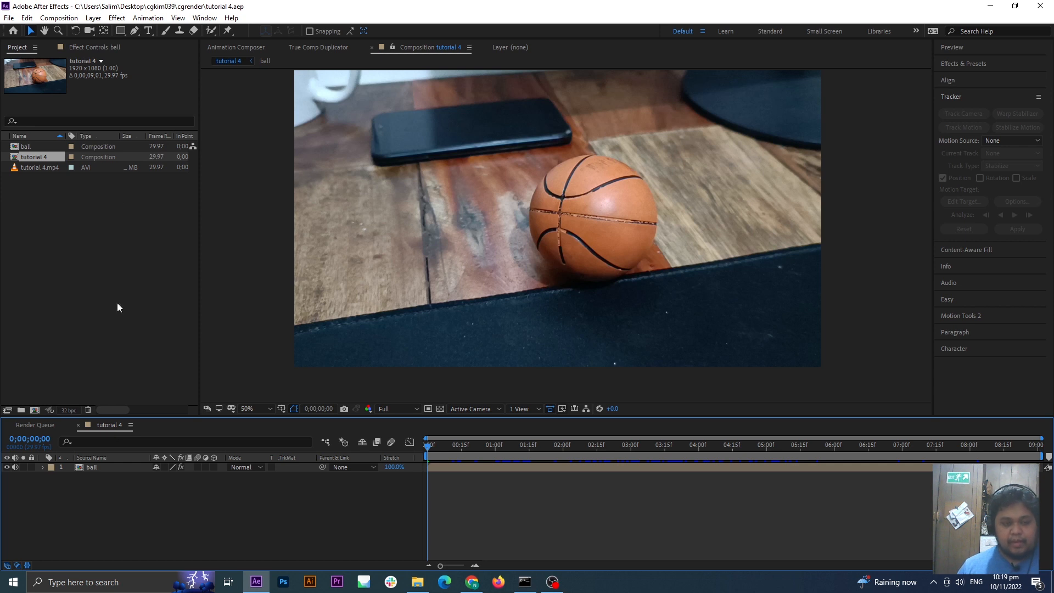
pyautogui.hotkey('ctrl', 'm')
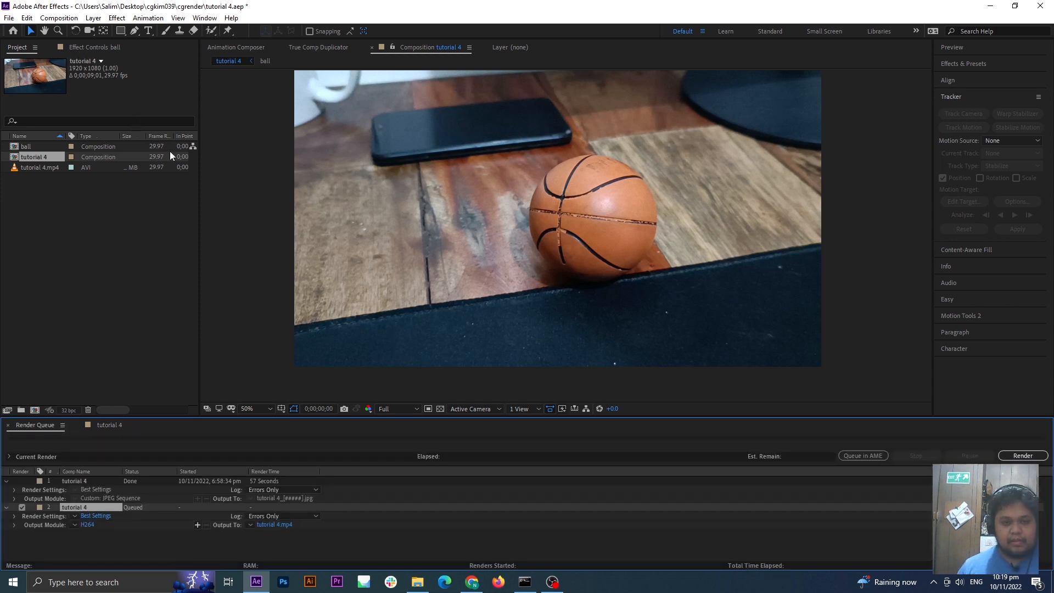
pyautogui.click(93, 525)
pyautogui.click(110, 61)
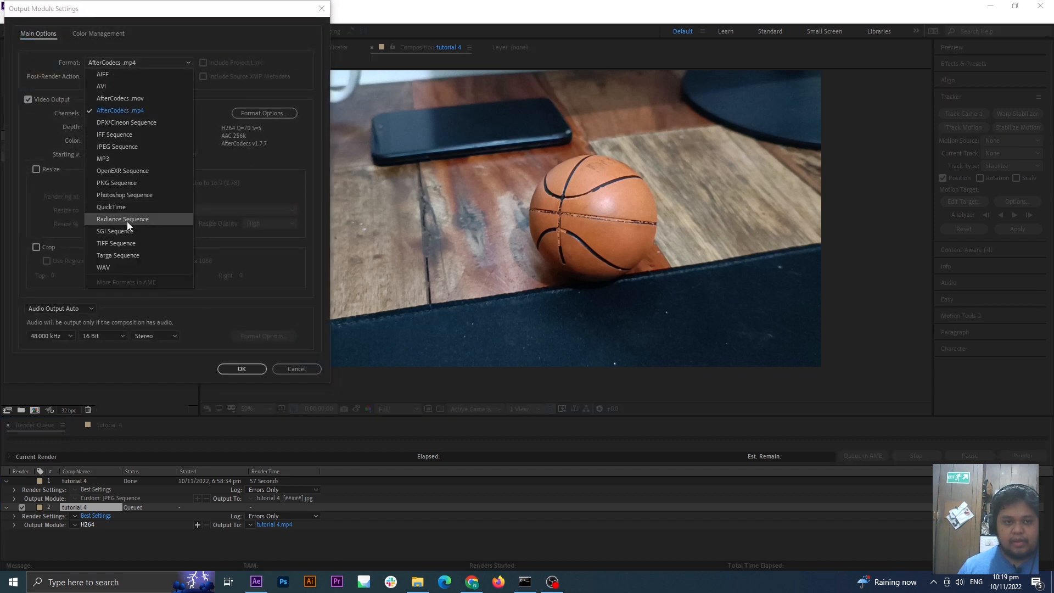
pyautogui.click(126, 147)
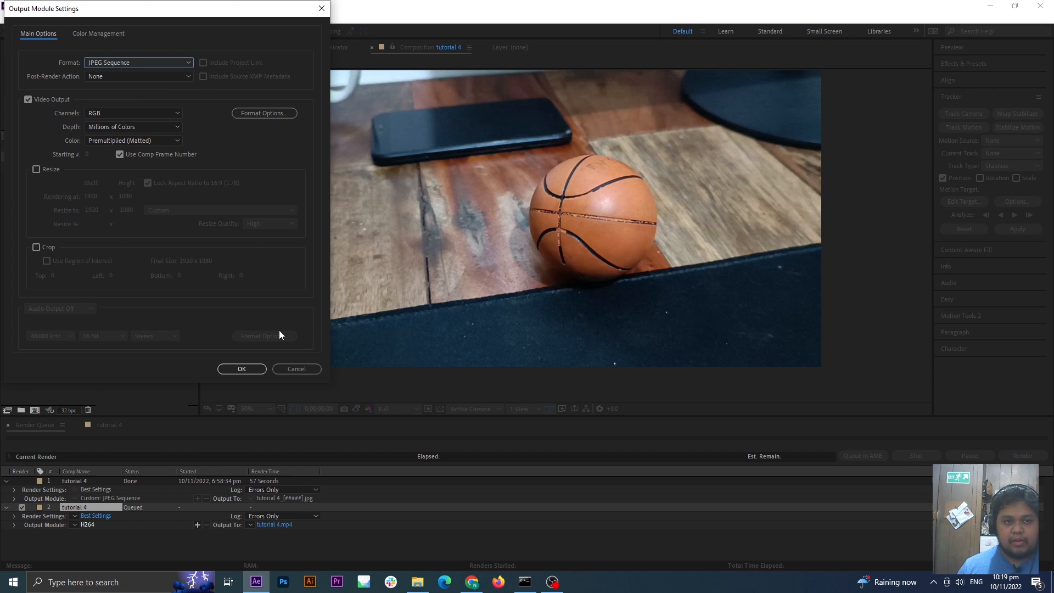
pyautogui.click(289, 369)
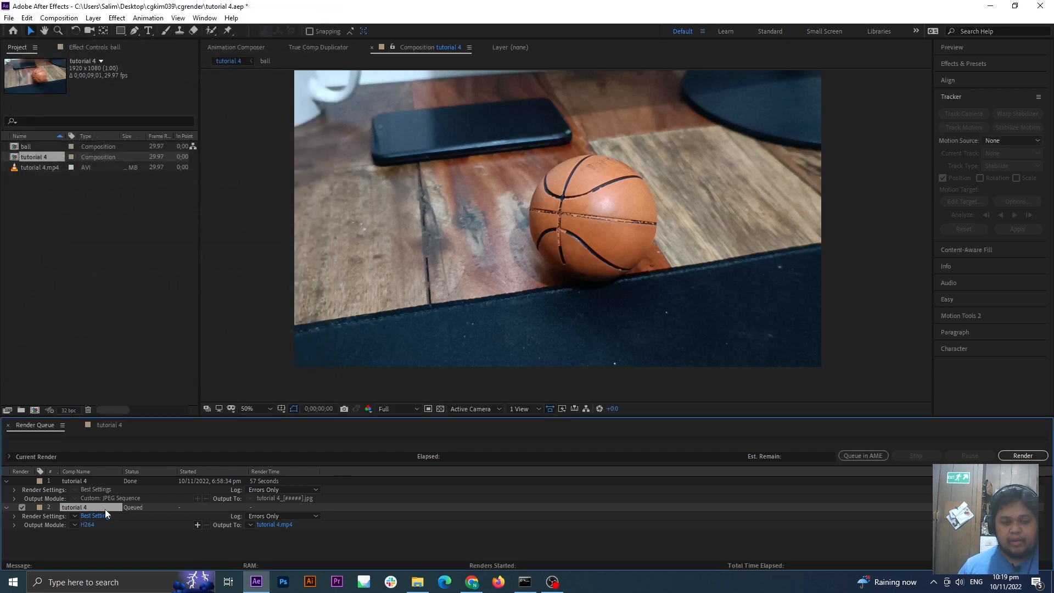
pyautogui.press('Delete')
pyautogui.click(109, 429)
# - Return to the render_jpg_toai folder and examine the exported frames, viewing tutorial 4_00229.jpg and tutorial 4_00177.jpg
pyautogui.hotkey('alt', 'Tab')
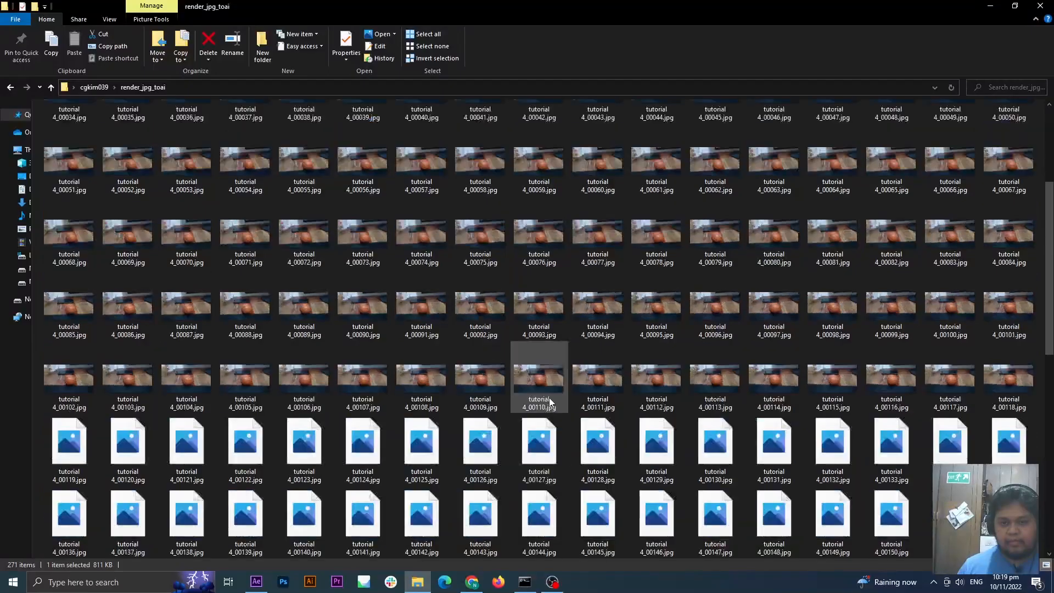
pyautogui.scroll(-4, 555, 394)
pyautogui.scroll(5, 555, 394)
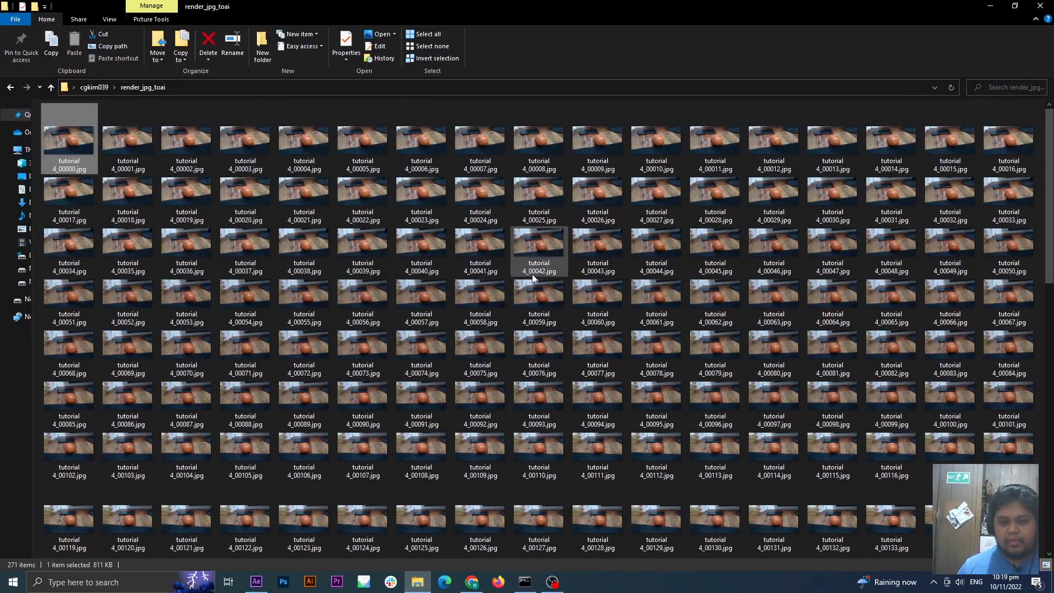
pyautogui.click(540, 343)
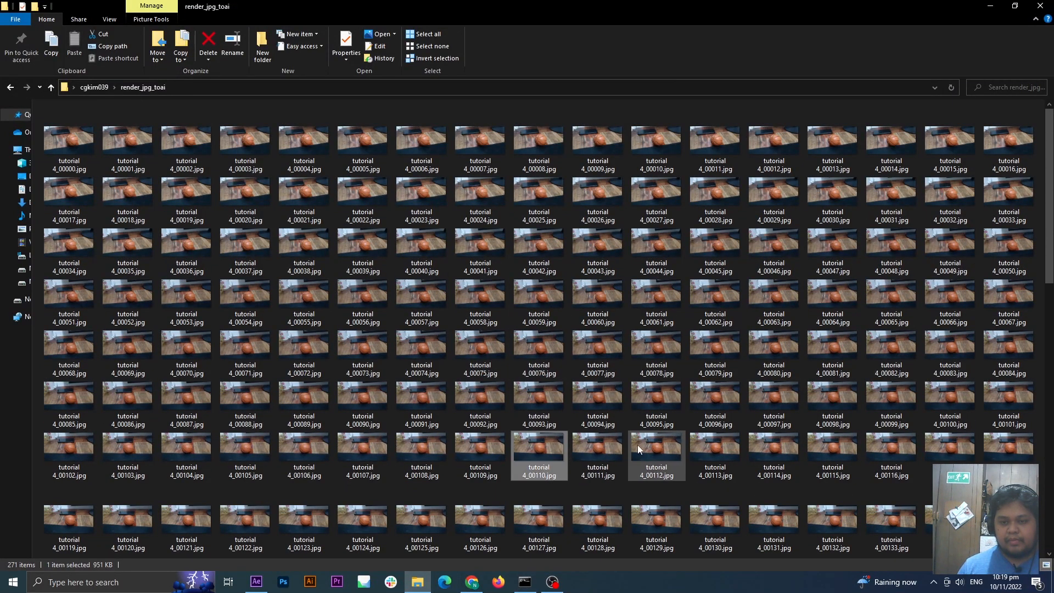
pyautogui.scroll(-5, 638, 445)
pyautogui.click(545, 393)
pyautogui.doubleClick(544, 392)
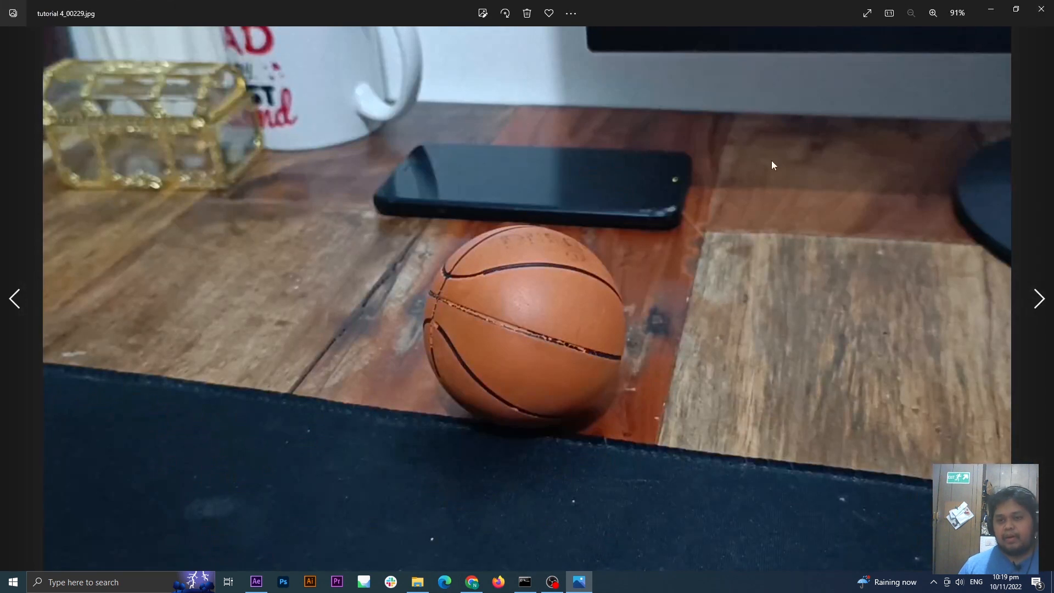
pyautogui.click(1041, 9)
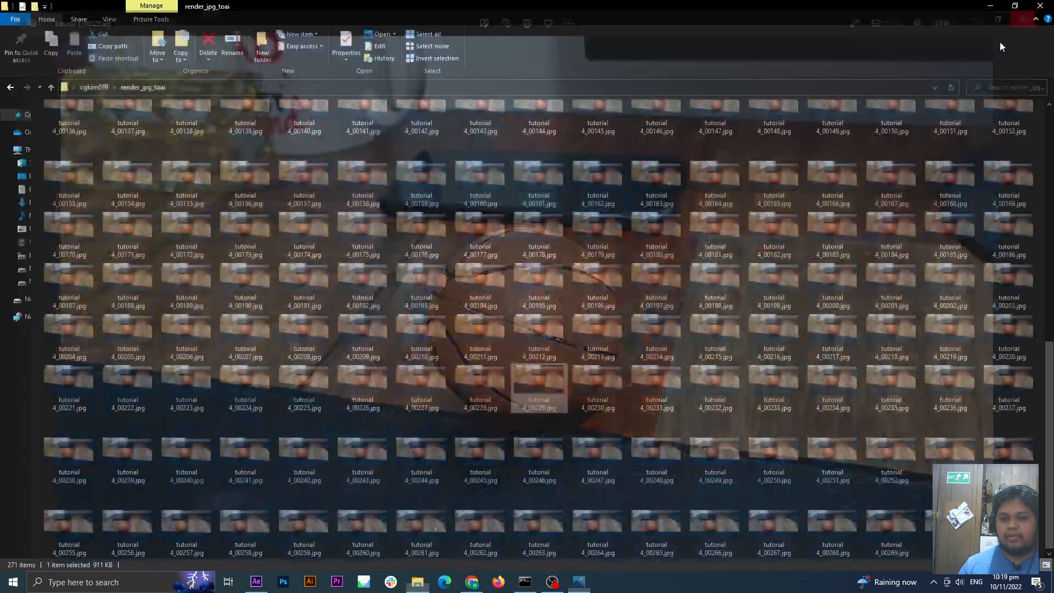
pyautogui.doubleClick(482, 238)
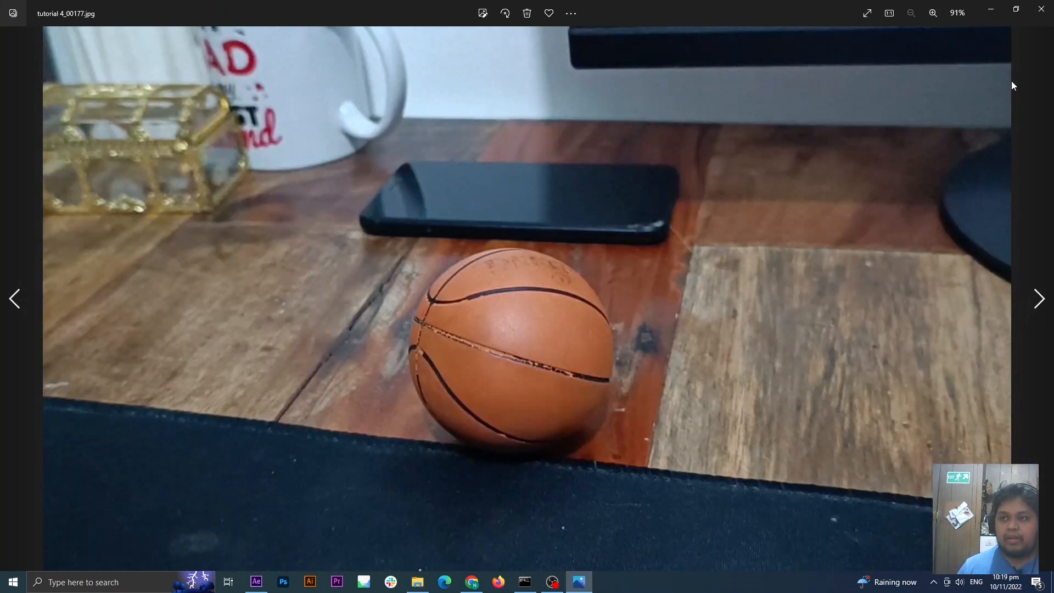
pyautogui.click(1041, 9)
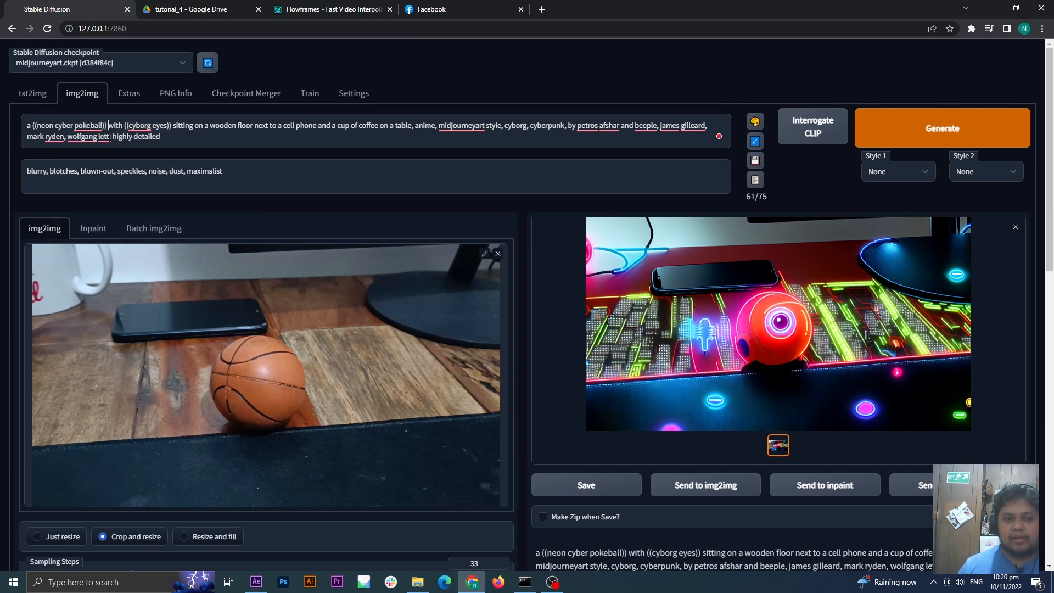
# - Examine the img2img prompt, the generation settings and the Original prompt of the img2img alternative test script
pyautogui.scroll(-15, 2, 230)
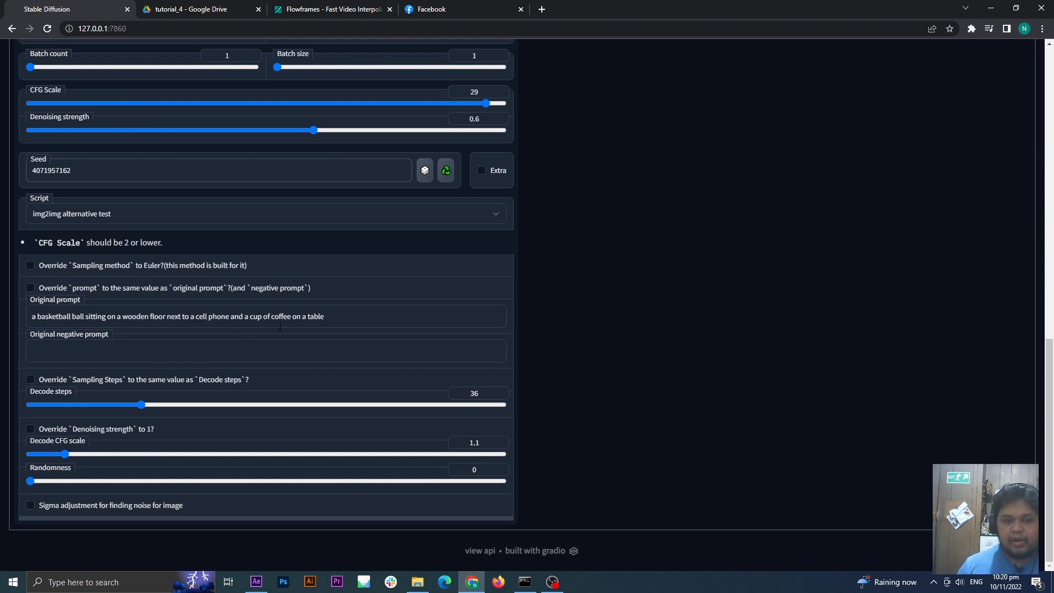
pyautogui.scroll(15, 387, 321)
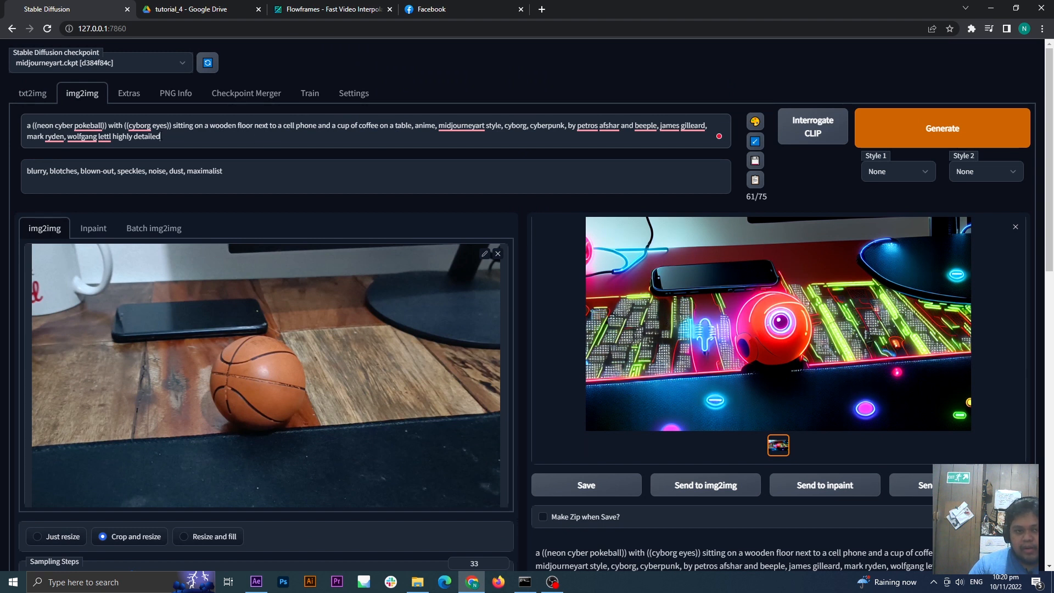
pyautogui.moveTo(160, 136); pyautogui.dragTo(7, 125)
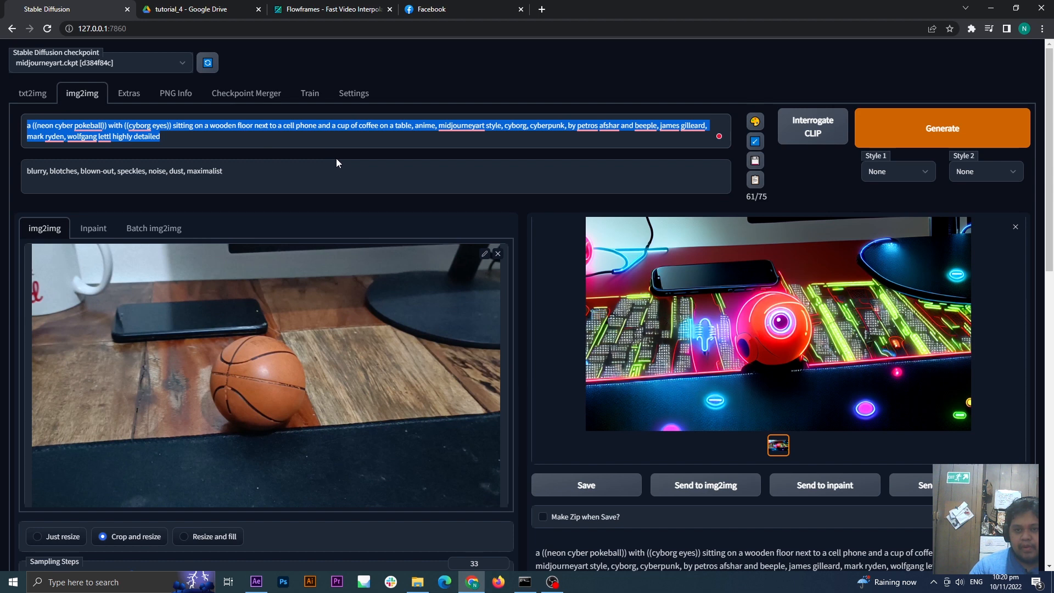
pyautogui.click(684, 87)
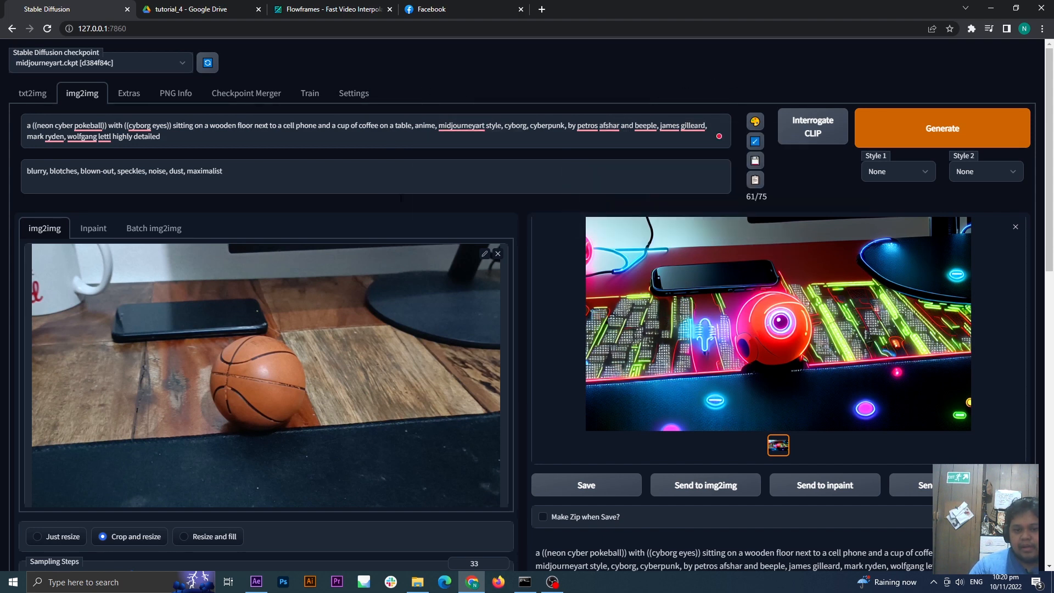
pyautogui.scroll(-15, 434, 368)
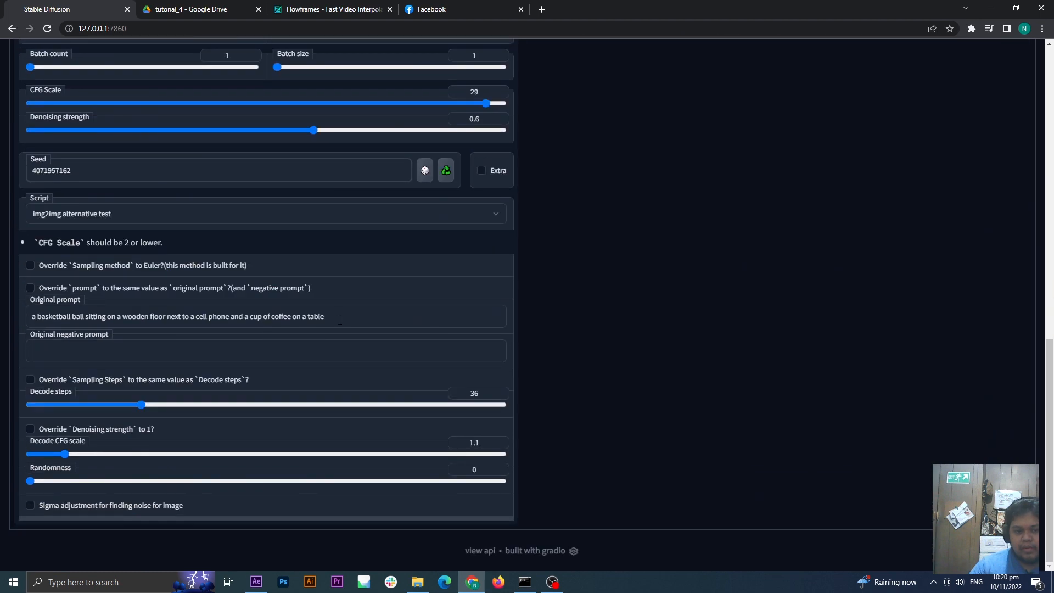
pyautogui.moveTo(341, 319); pyautogui.dragTo(1, 331)
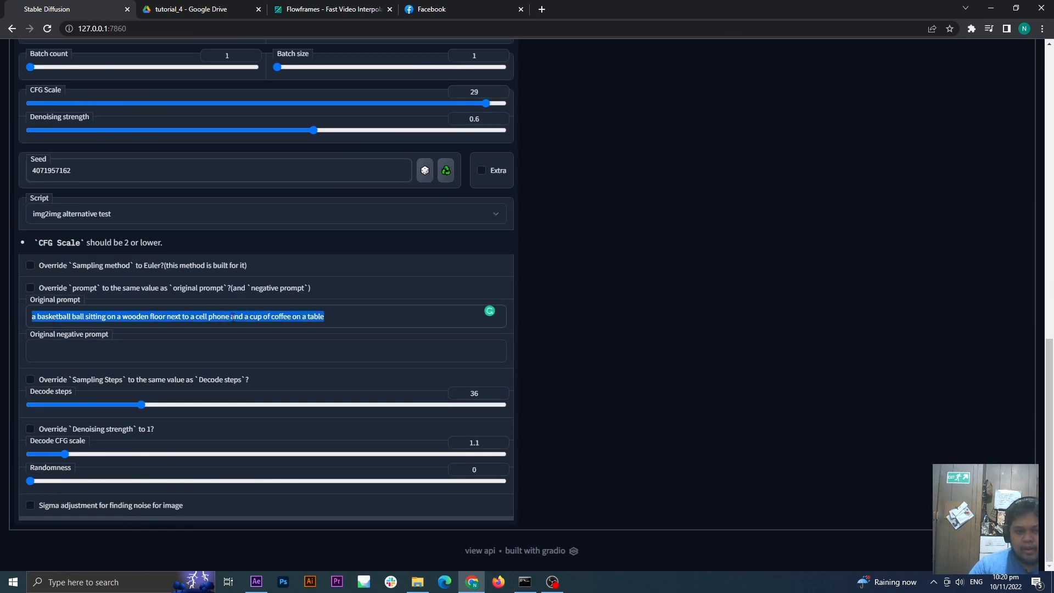
pyautogui.scroll(15, 367, 324)
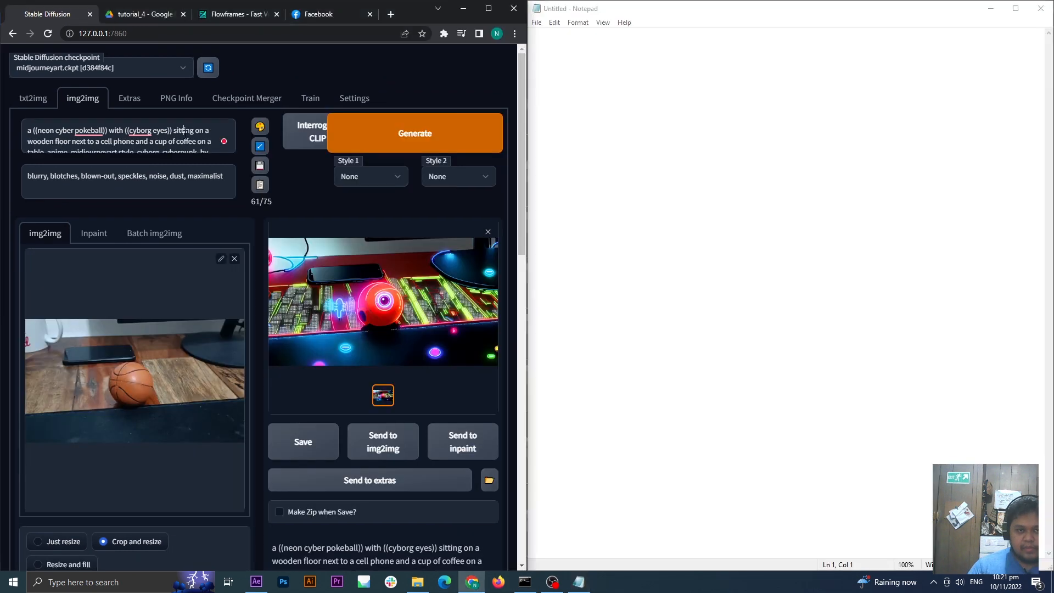
# - Move the entire img2img prompt text out of its field and into the blank Notepad document
pyautogui.hotkey('ctrl', 'a')
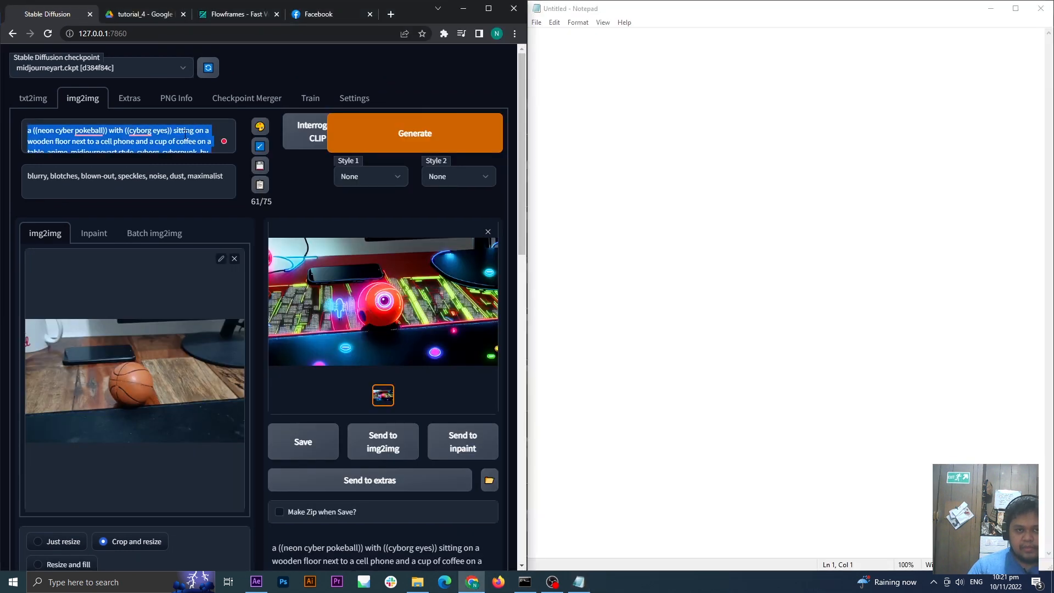
pyautogui.hotkey('ctrl', 'x')
pyautogui.click(644, 90)
pyautogui.hotkey('ctrl', 'v')
# - Move the negative prompt "blurry, blotches, blown-out, speckles, noise, dust, maximalist" into Notepad, leaving a blank line below the main prompt
pyautogui.click(178, 180)
pyautogui.hotkey('ctrl', 'a')
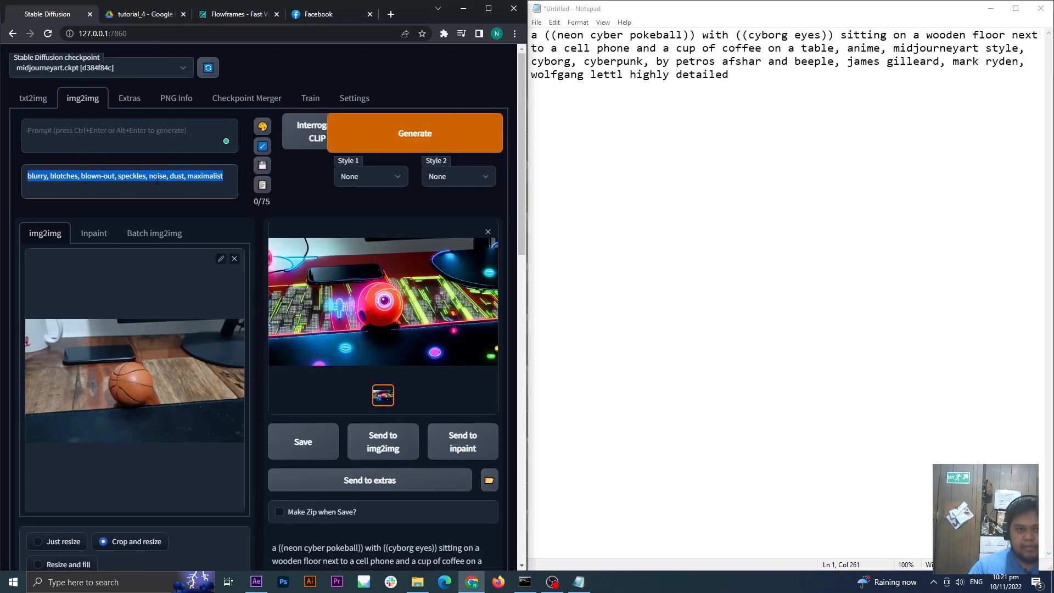
pyautogui.press('BackSpace')
pyautogui.click(562, 122)
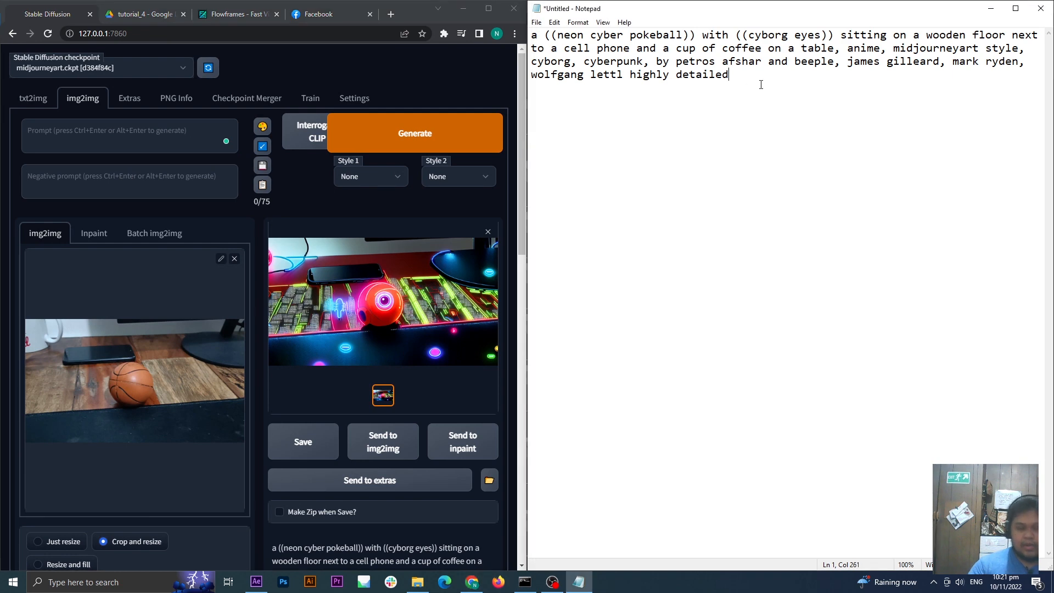
pyautogui.press('Return')
pyautogui.press('Return')
pyautogui.hotkey('ctrl', 'v')
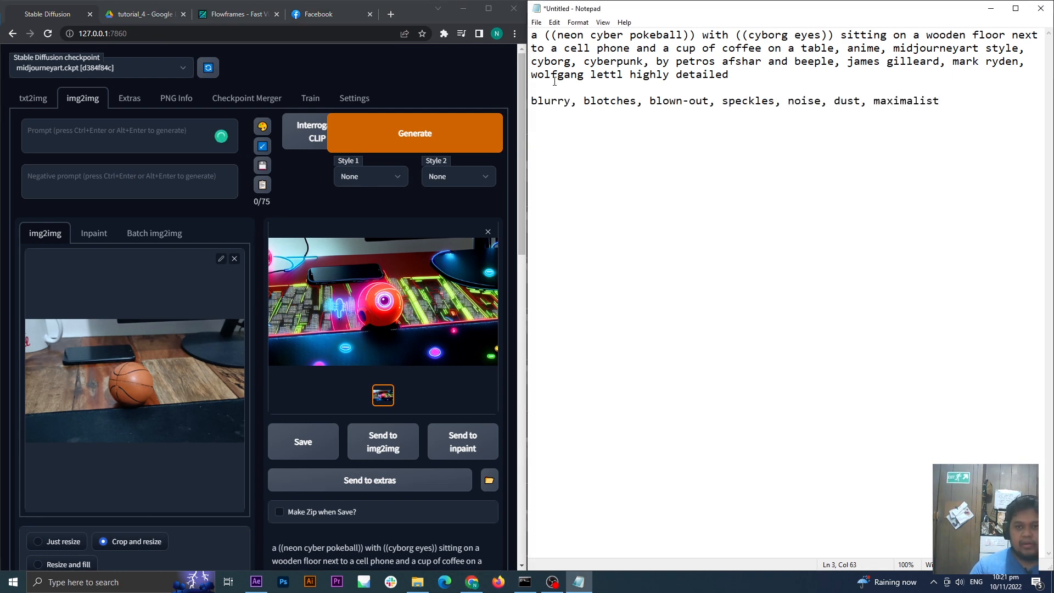
# - Return to the maximized Stable Diffusion page and cut the entire Original prompt text from the img2img alternative test script settings
pyautogui.click(489, 9)
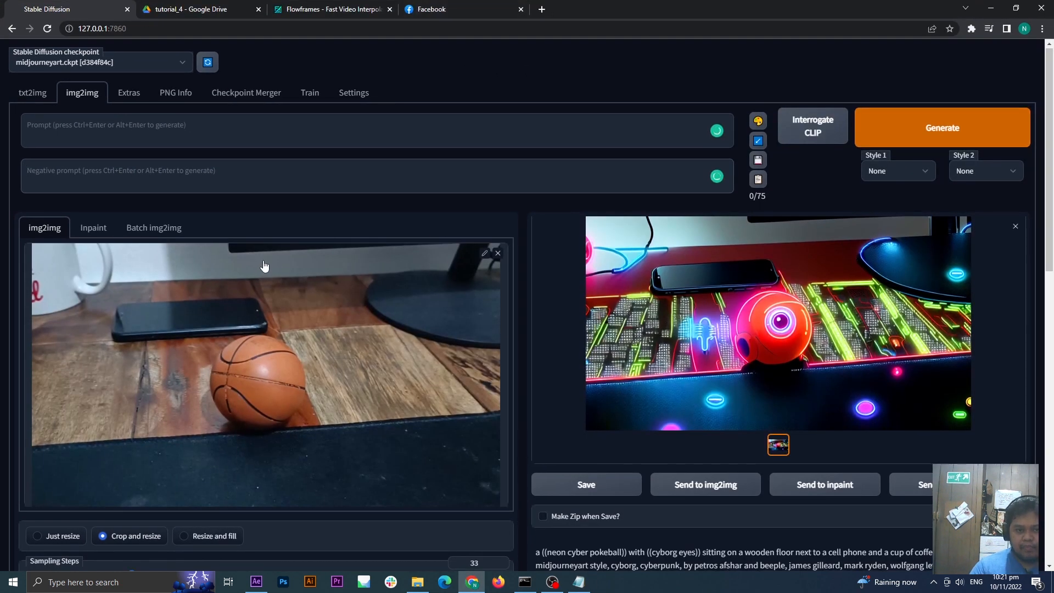
pyautogui.scroll(-3, 261, 266)
pyautogui.scroll(-12, 263, 266)
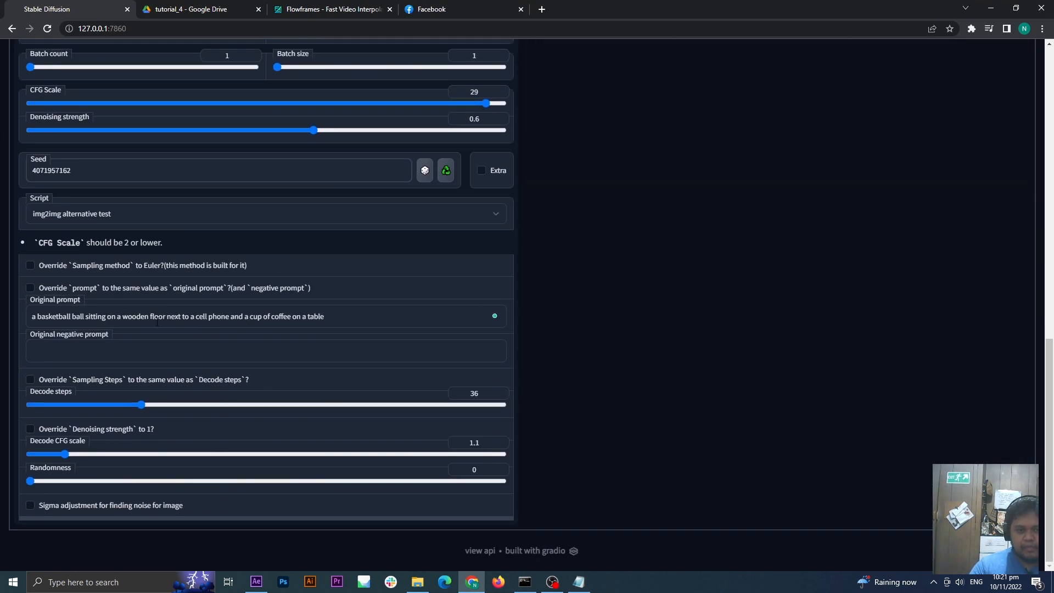
pyautogui.moveTo(351, 318); pyautogui.dragTo(32, 316)
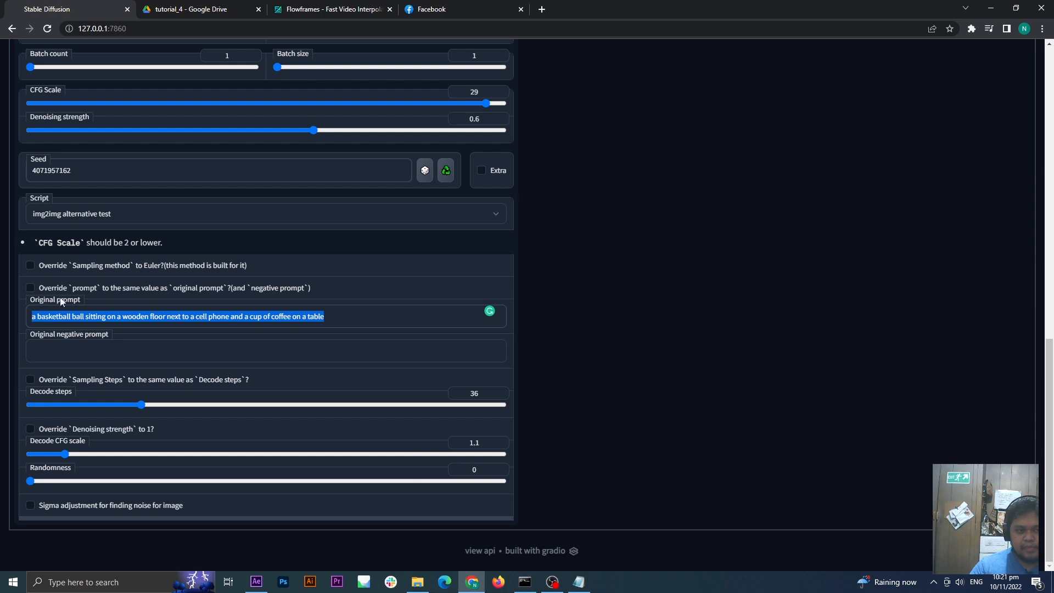
pyautogui.hotkey('ctrl', 'x')
# - Load a basketball frame from the render_jpg_toai folder as the img2img source image
pyautogui.scroll(15, 538, 502)
pyautogui.click(420, 383)
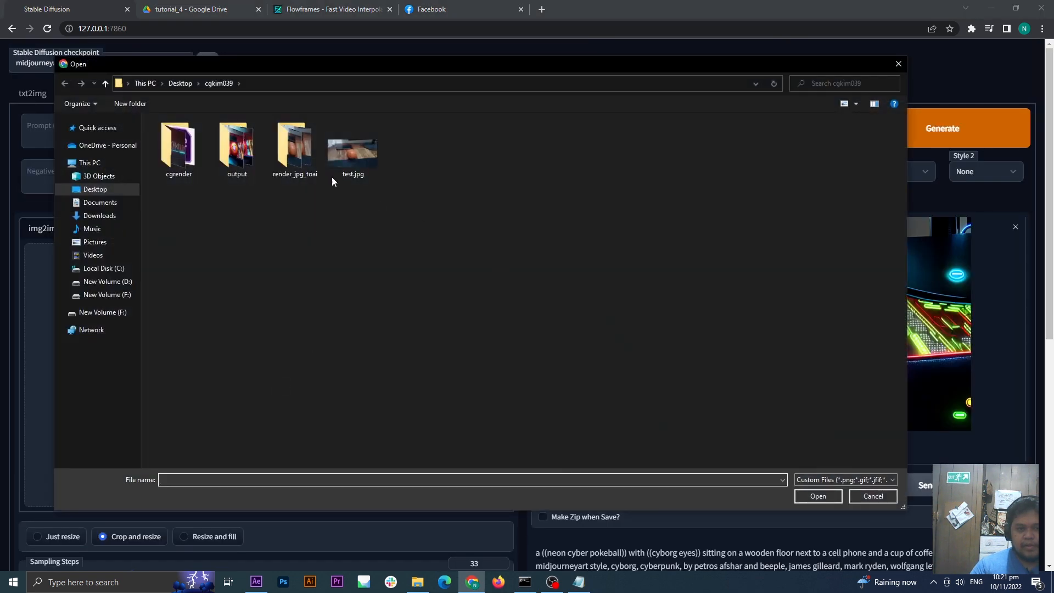
pyautogui.doubleClick(309, 160)
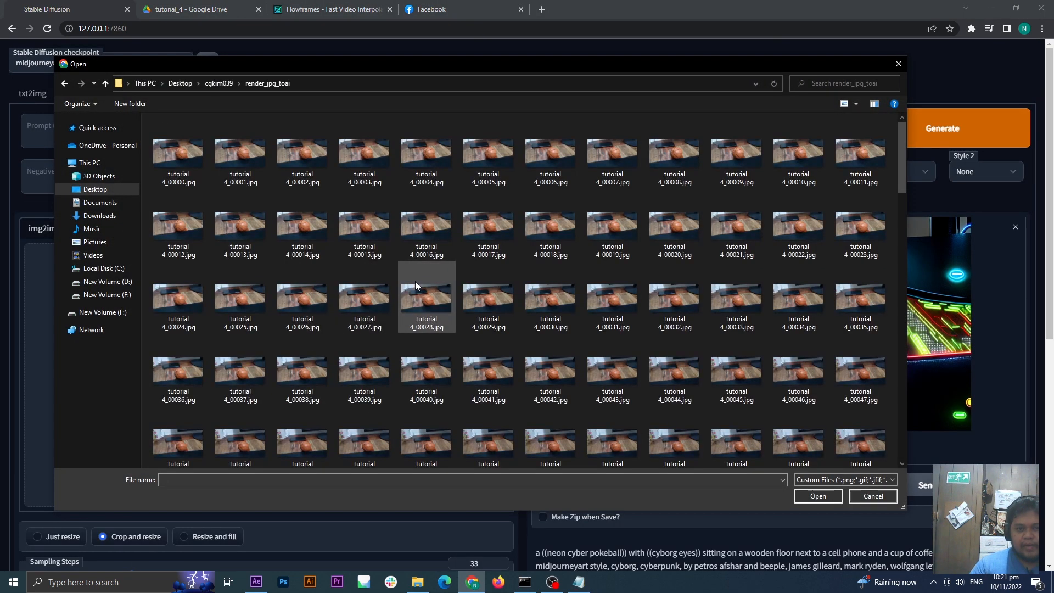
pyautogui.scroll(-1, 415, 281)
pyautogui.doubleClick(490, 292)
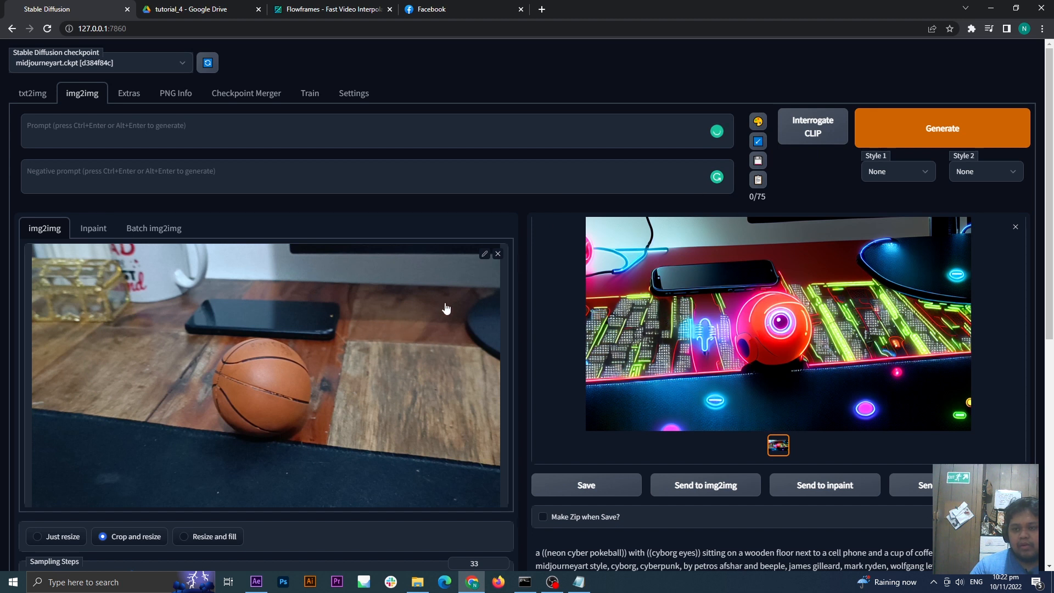
# - Generate a prompt describing the source image with Interrogate CLIP
pyautogui.click(823, 132)
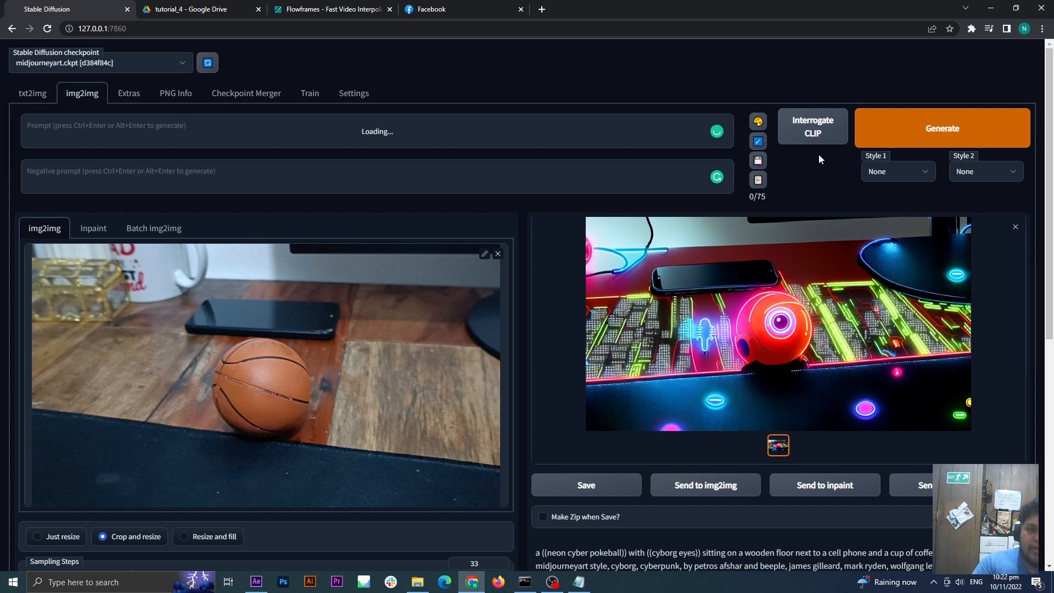
pyautogui.moveTo(341, 125); pyautogui.dragTo(314, 136)
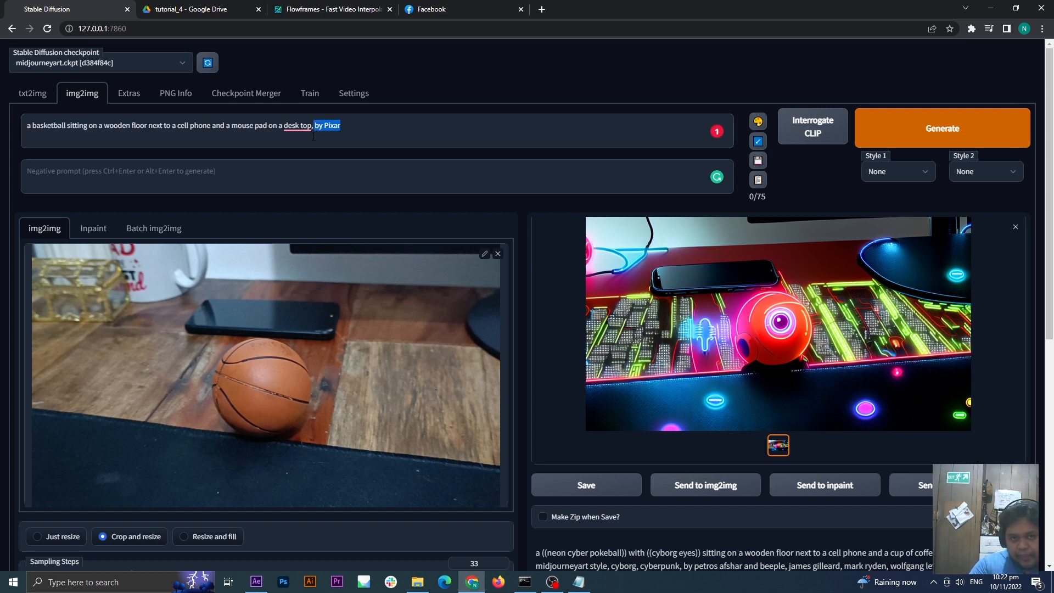
pyautogui.click(246, 133)
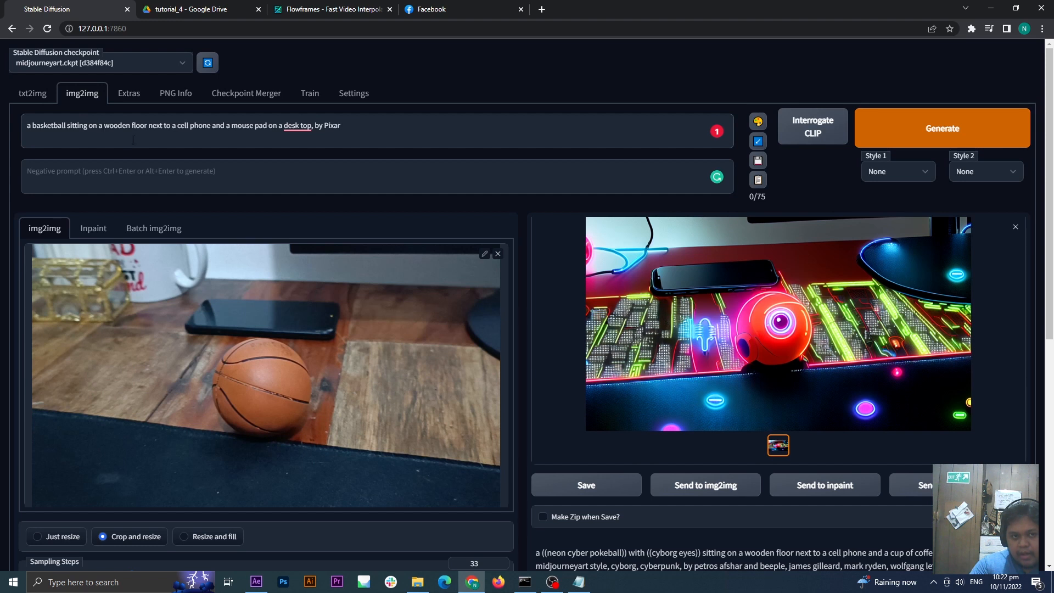
# - Remove ", by Pixar" from the end of the prompt and correct "desk top" to "desktop"
pyautogui.moveTo(366, 134); pyautogui.dragTo(313, 142)
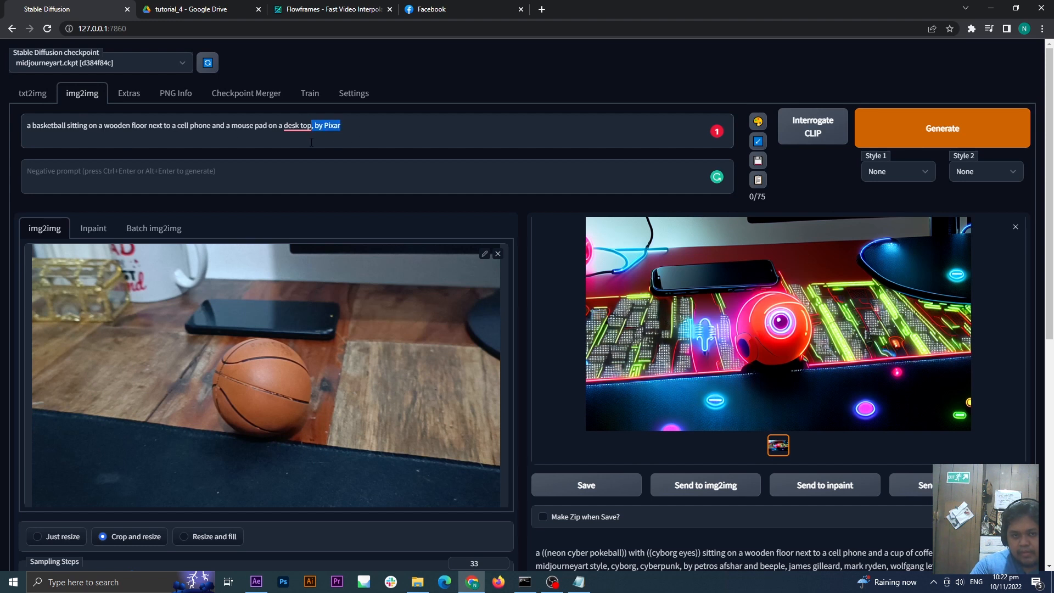
pyautogui.press('BackSpace')
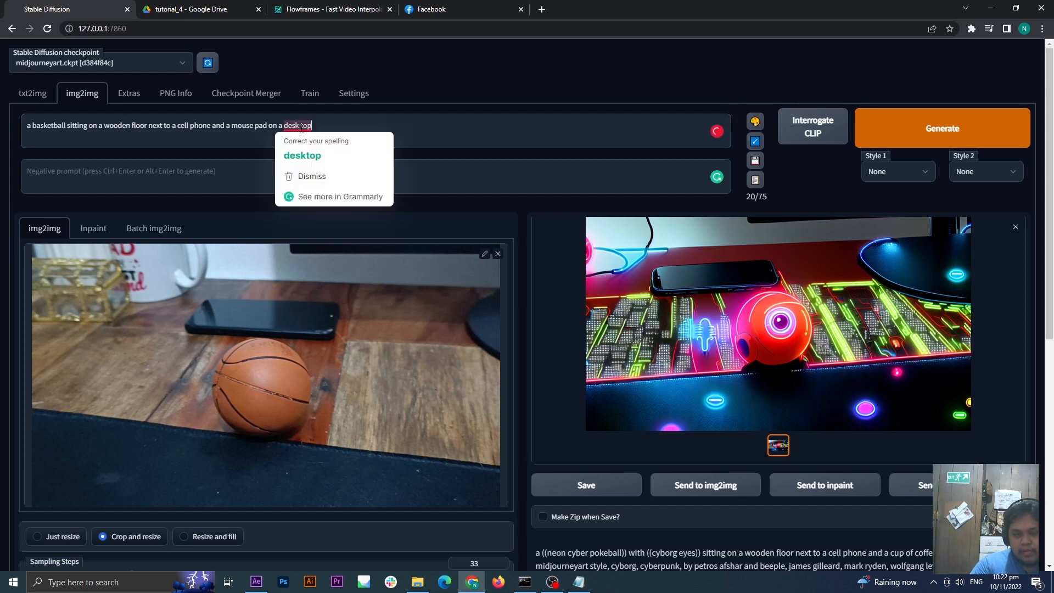
pyautogui.moveTo(302, 128)
pyautogui.click(307, 157)
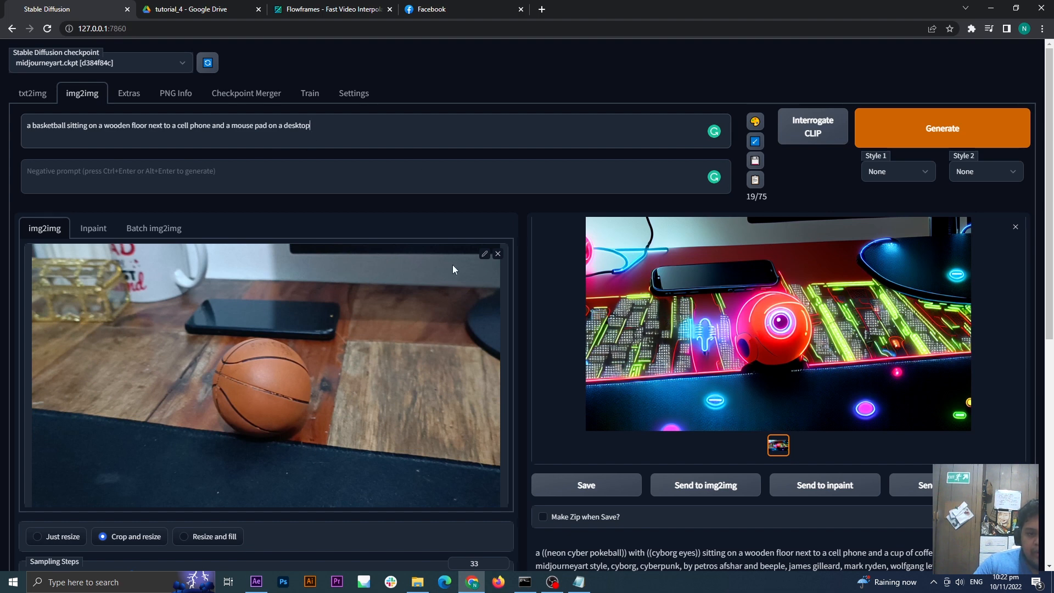
# - Copy the whole img2img prompt and reset the seed to the random value -1
pyautogui.moveTo(362, 133); pyautogui.dragTo(4, 138)
pyautogui.hotkey('ctrl', 'c')
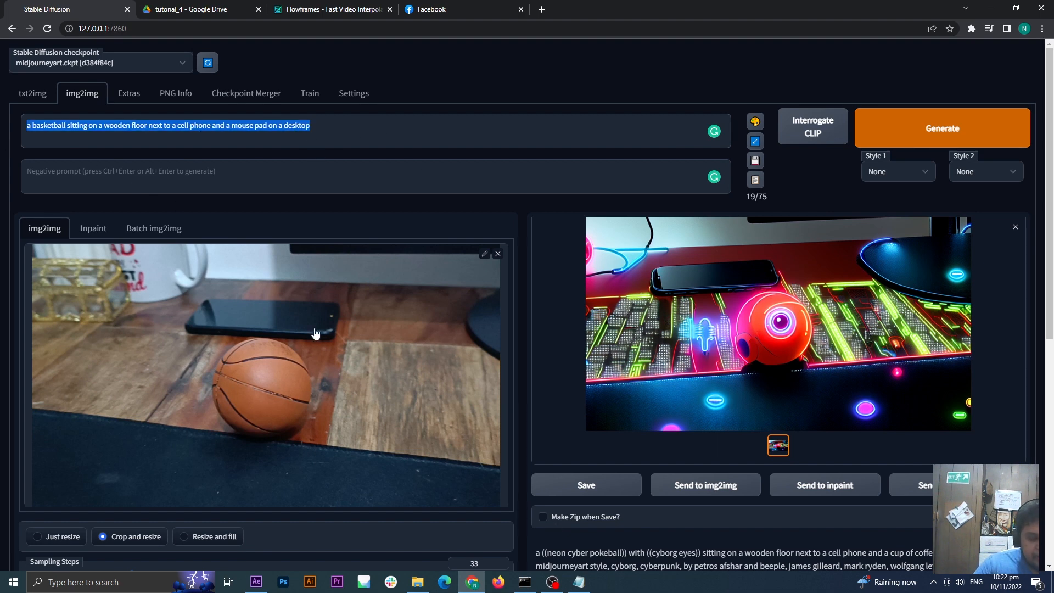
pyautogui.scroll(-7, 65, 412)
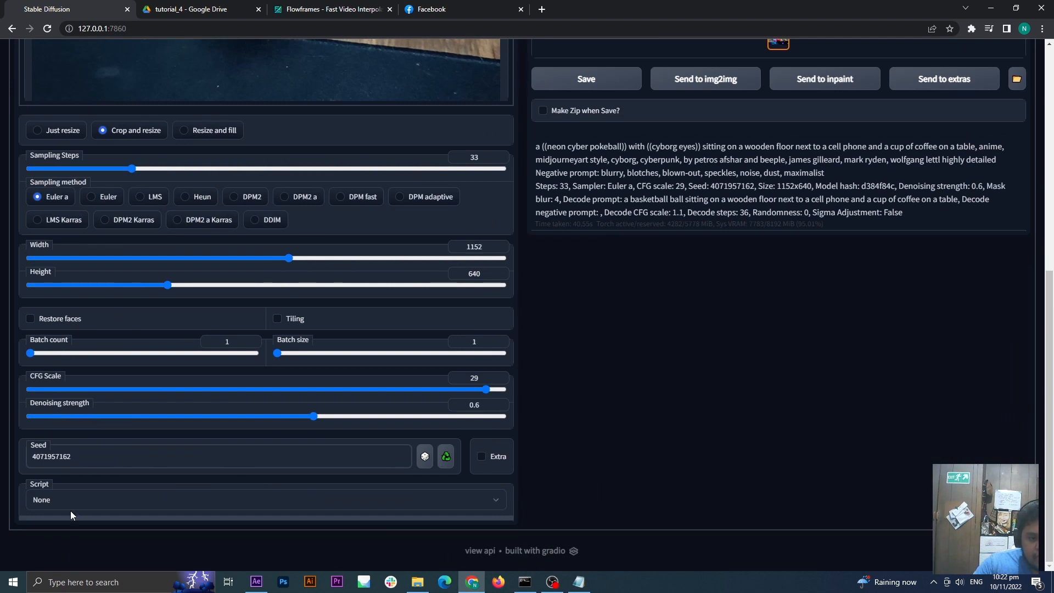
pyautogui.click(78, 498)
pyautogui.press('Escape')
pyautogui.click(425, 456)
# - Set the script to img2img alternative test
pyautogui.click(115, 500)
pyautogui.click(222, 497)
pyautogui.click(222, 497)
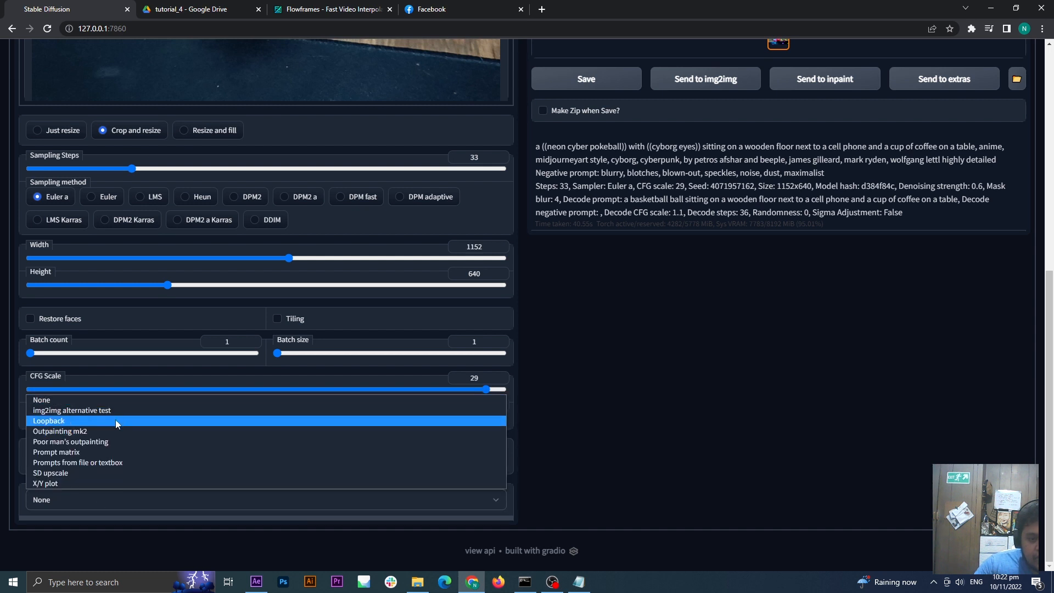
pyautogui.click(72, 520)
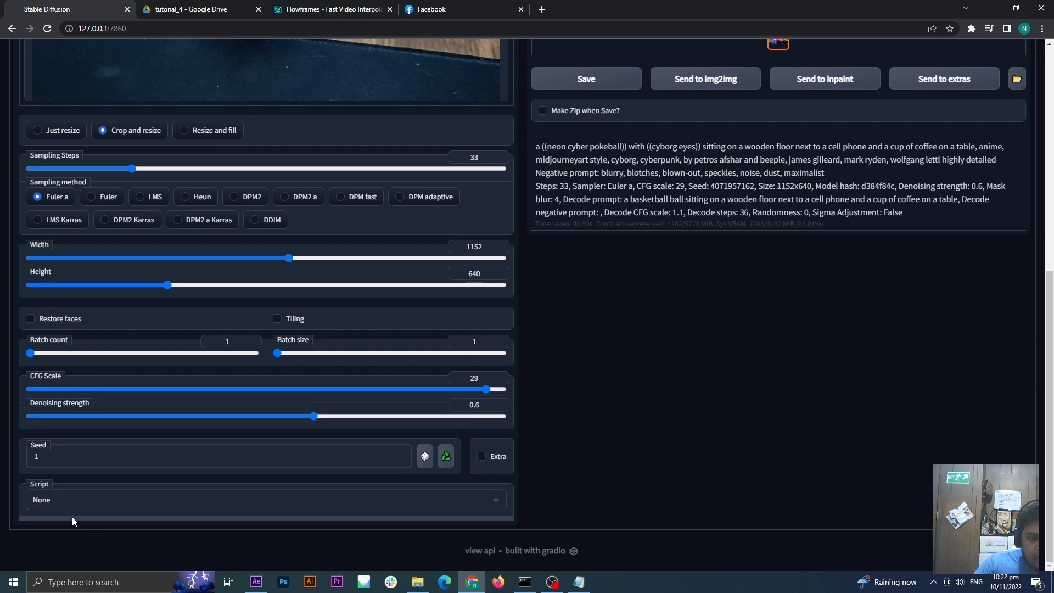
pyautogui.click(59, 502)
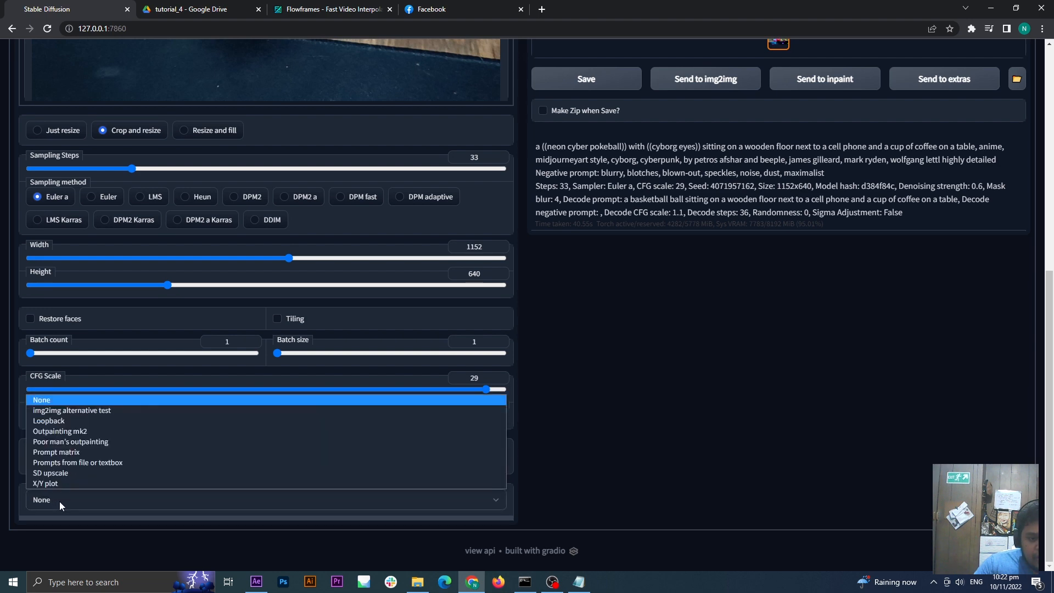
pyautogui.click(104, 412)
# - Paste "a basketball sitting on a wooden floor next to a cell phone and a mouse pad on a desktop" as the script's Original prompt
pyautogui.scroll(-4, 189, 490)
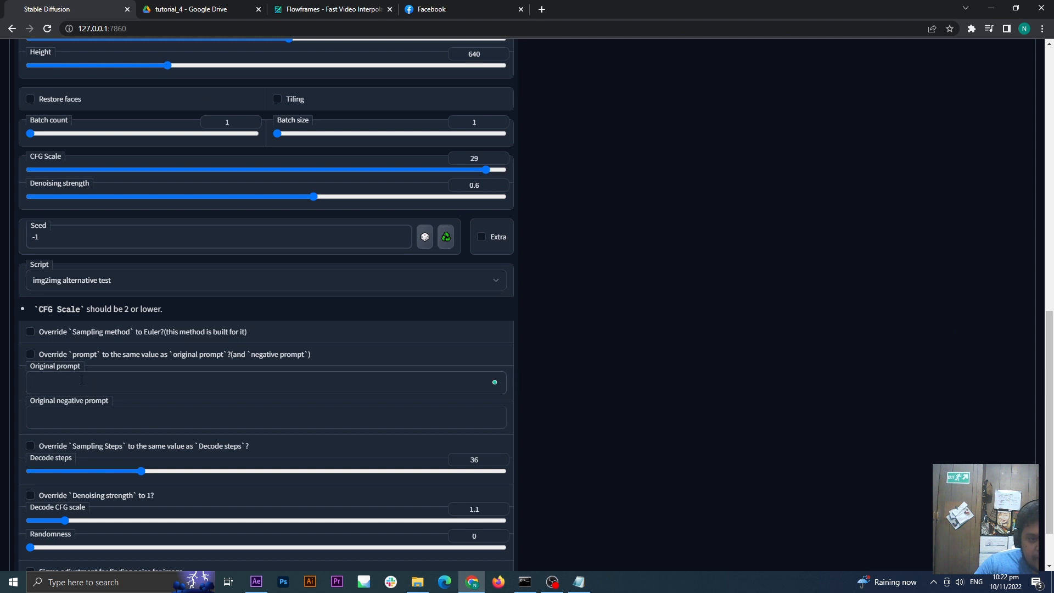
pyautogui.click(81, 380)
pyautogui.hotkey('ctrl', 'v')
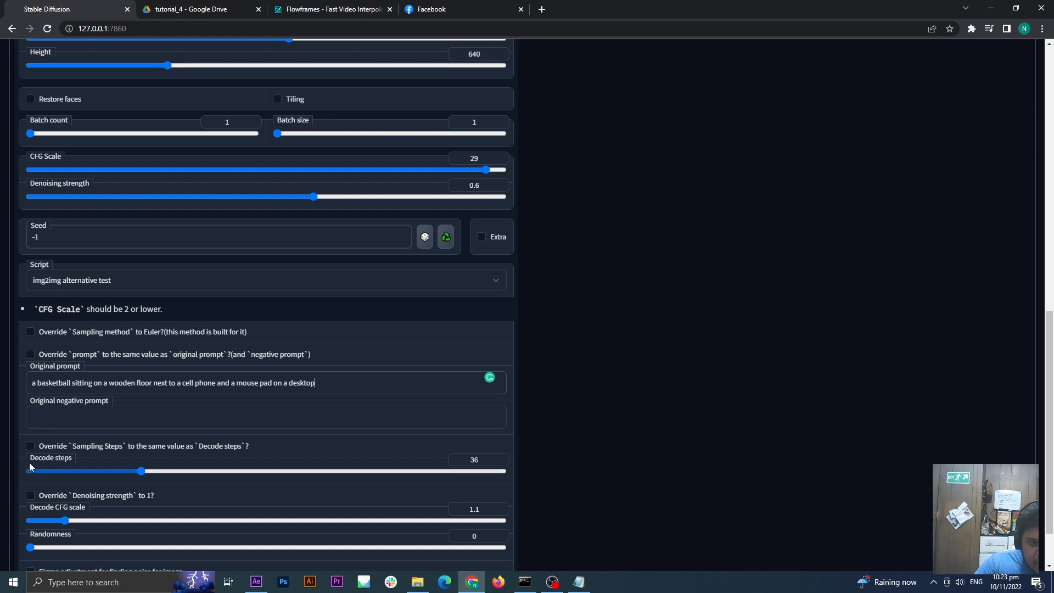
# - Check the script's decode settings and generate a test image from the basketball prompt
pyautogui.scroll(-2, 273, 506)
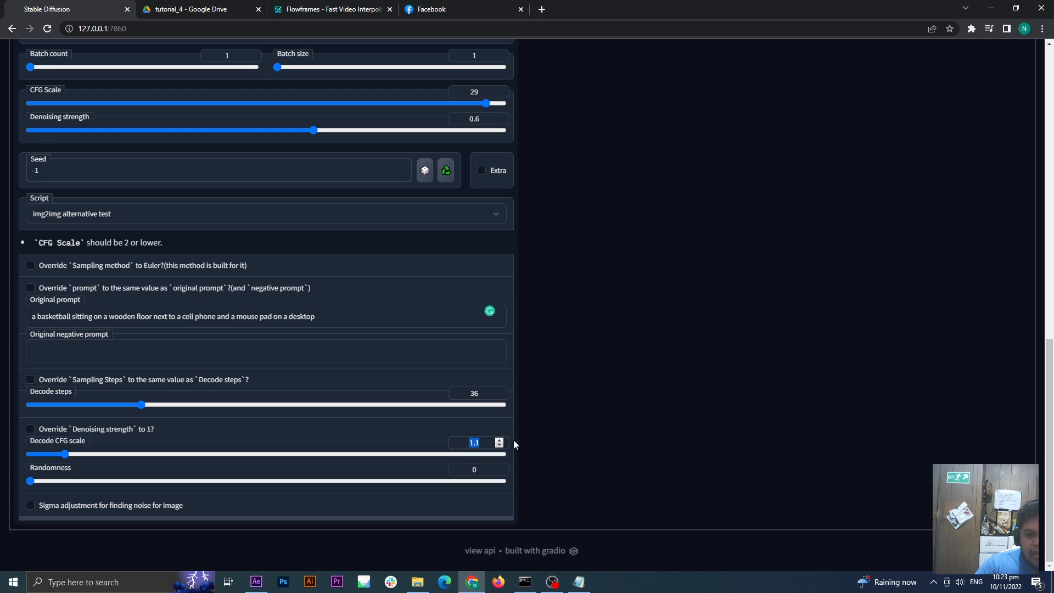
pyautogui.scroll(4, 411, 439)
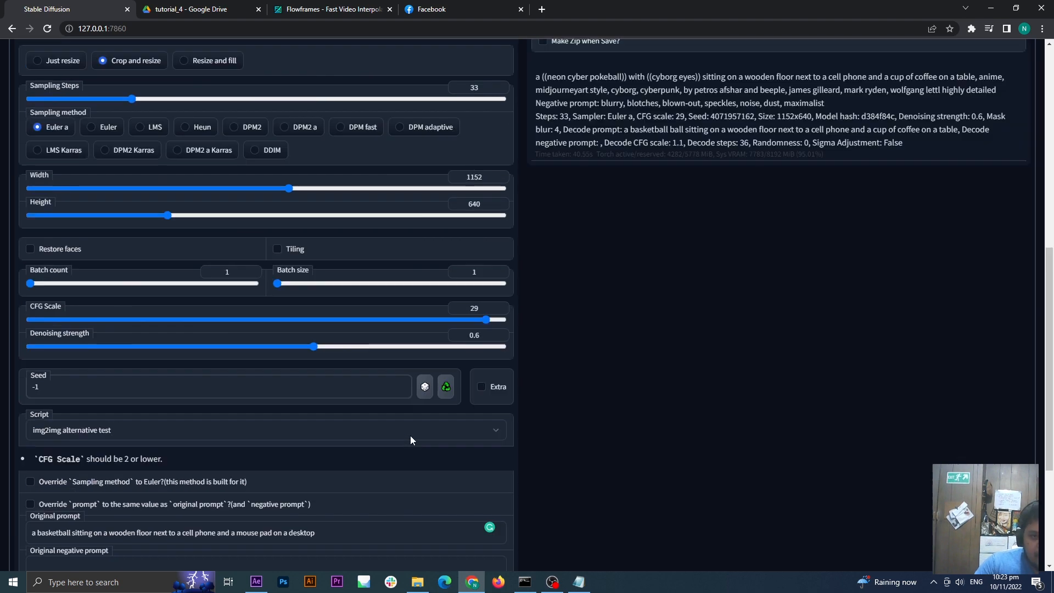
pyautogui.scroll(9, 410, 436)
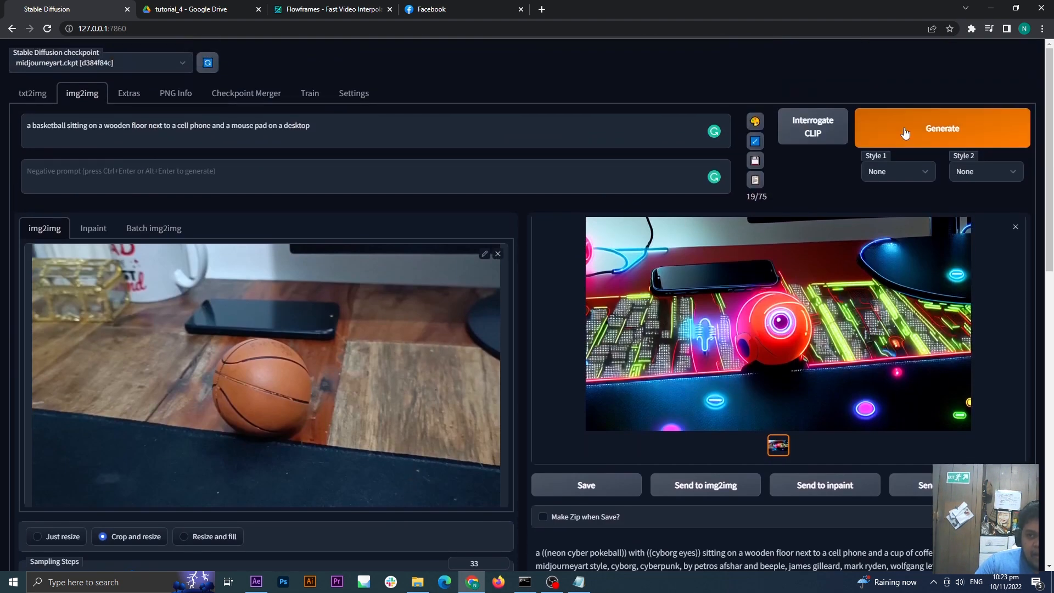
pyautogui.click(905, 133)
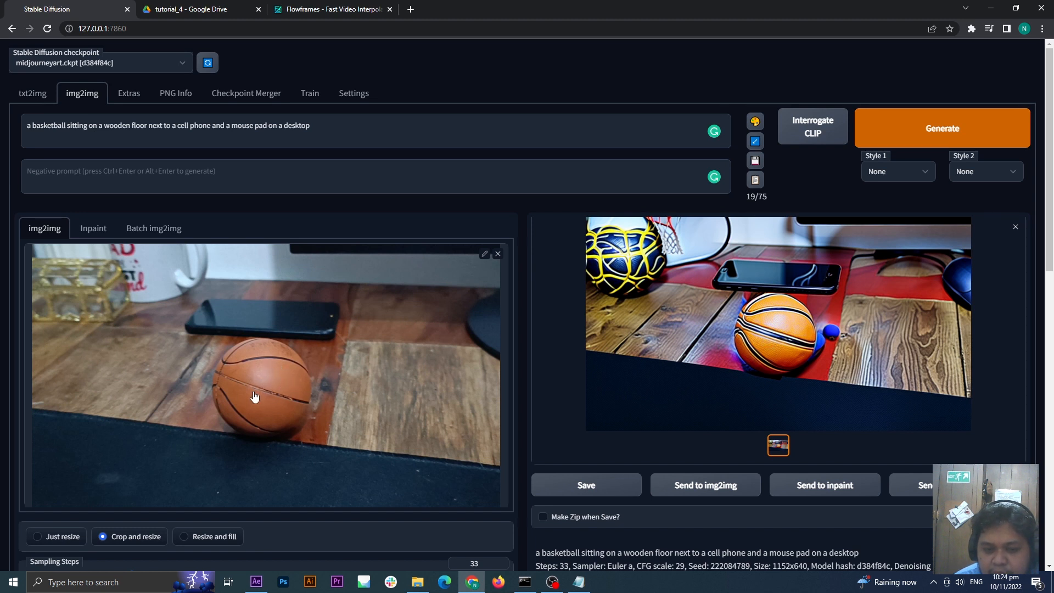
# - Compare the generated basketball image with the source frame and examine the resize mode and sampling settings
pyautogui.scroll(-3, 523, 416)
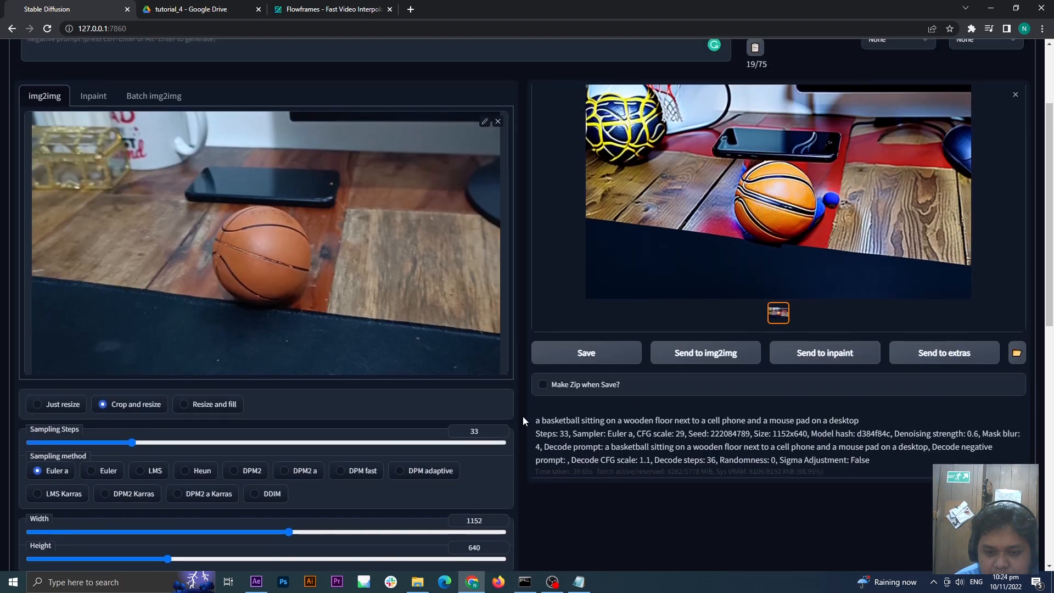
pyautogui.scroll(3, 524, 423)
pyautogui.scroll(-4, 509, 484)
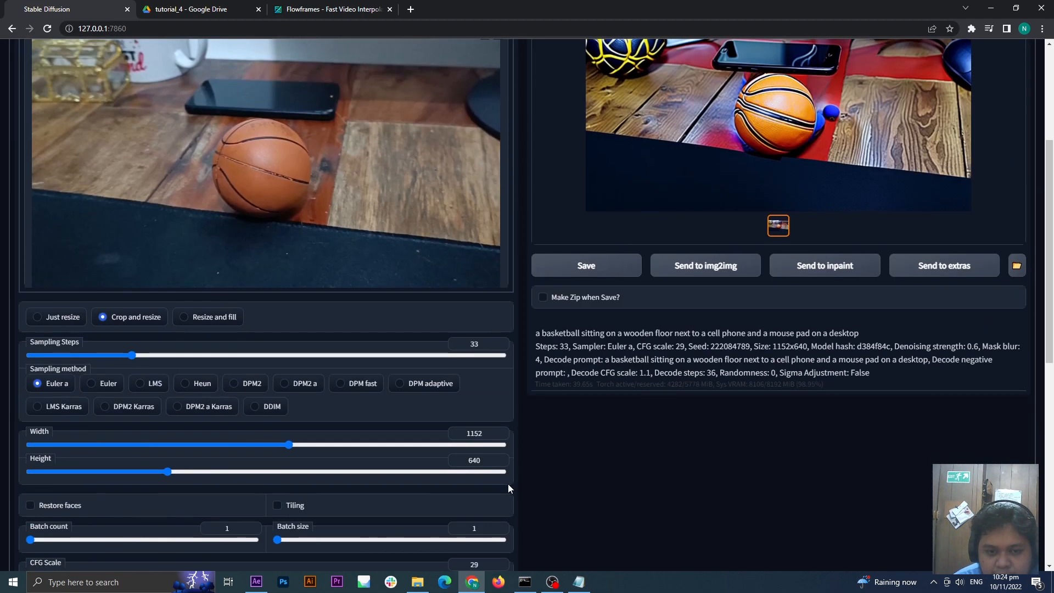
pyautogui.scroll(4, 509, 484)
pyautogui.scroll(-3, 529, 499)
pyautogui.scroll(1, 127, 396)
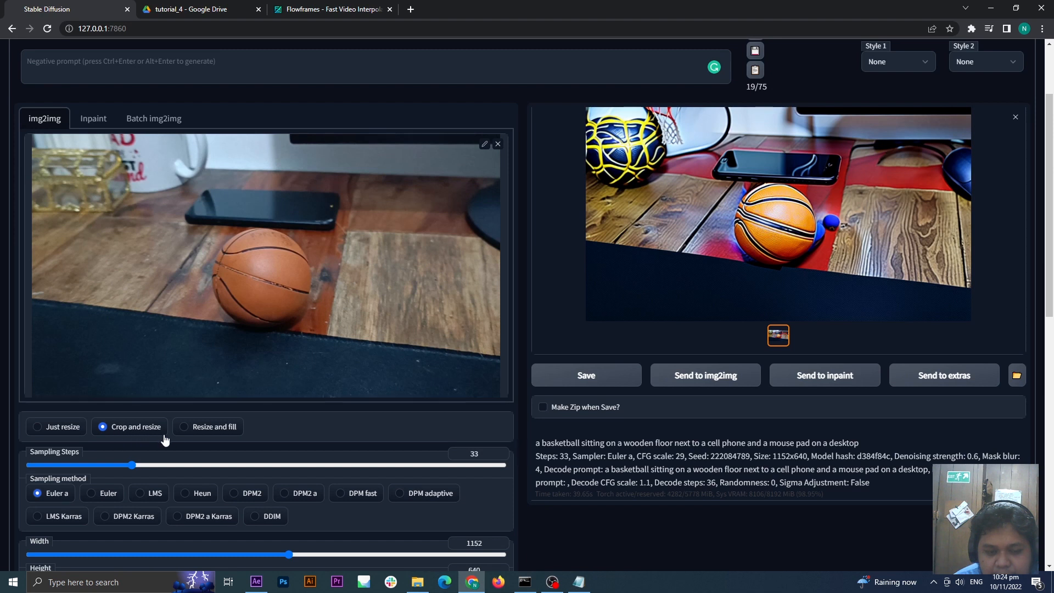
pyautogui.scroll(1, 276, 440)
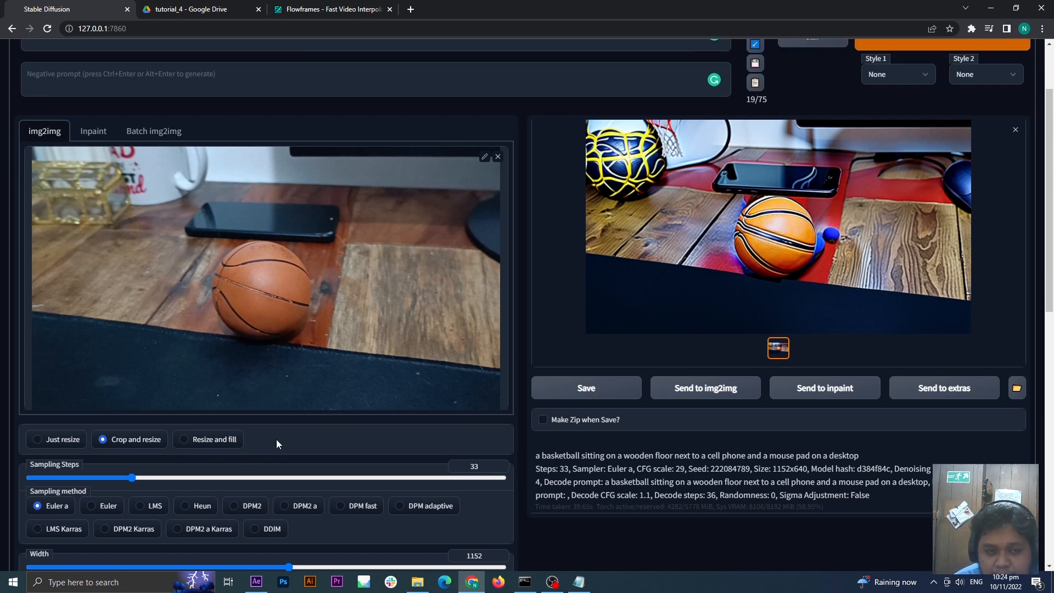
pyautogui.scroll(-1, 277, 440)
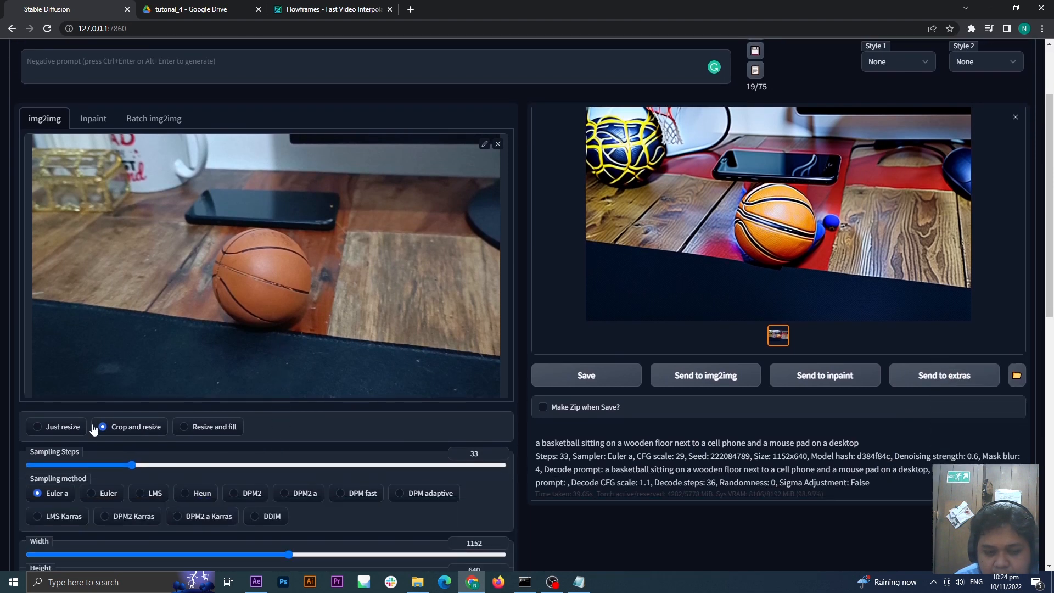
pyautogui.scroll(1, 142, 435)
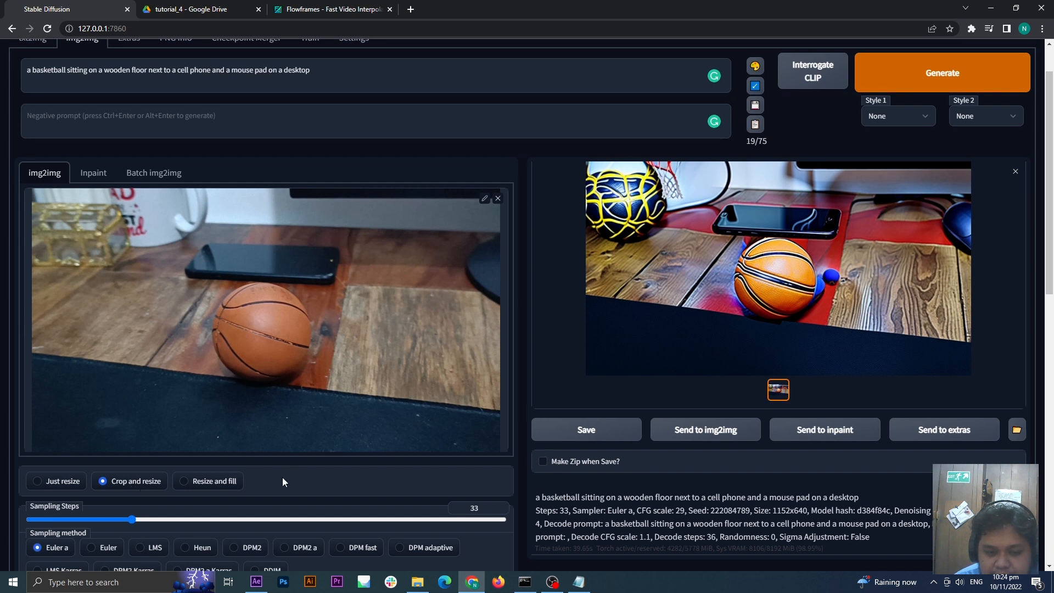
# - Examine the sampling method and the output width and height against the source frame
pyautogui.scroll(-2, 290, 475)
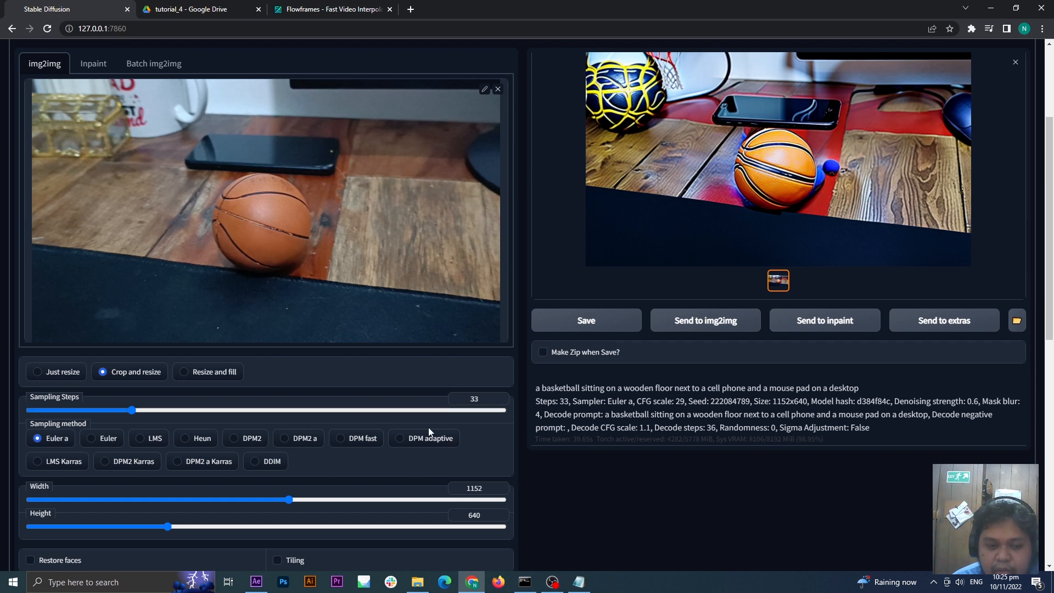
pyautogui.scroll(-3, 382, 481)
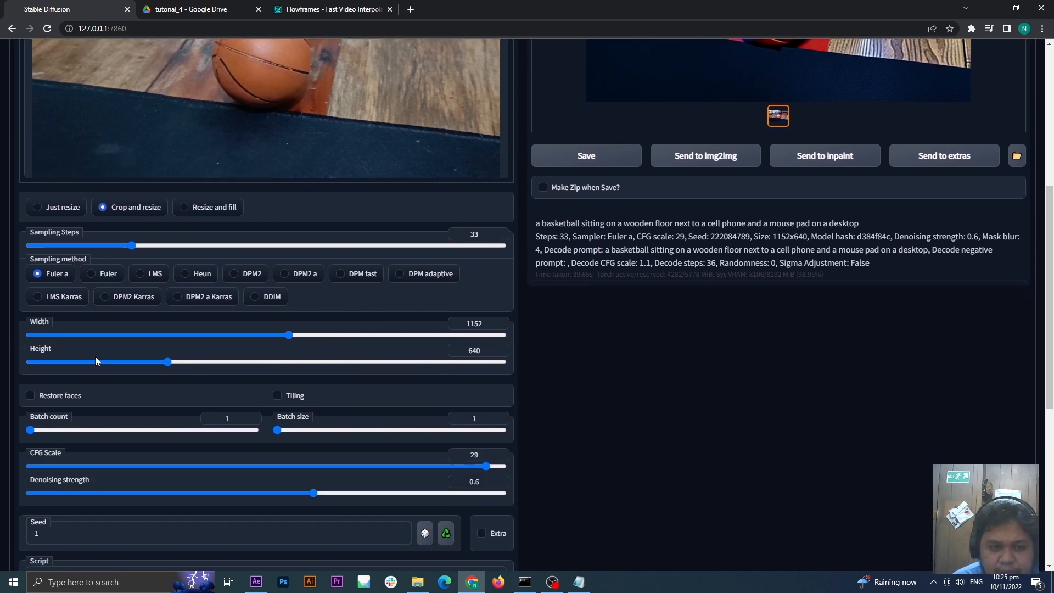
pyautogui.scroll(1, 94, 357)
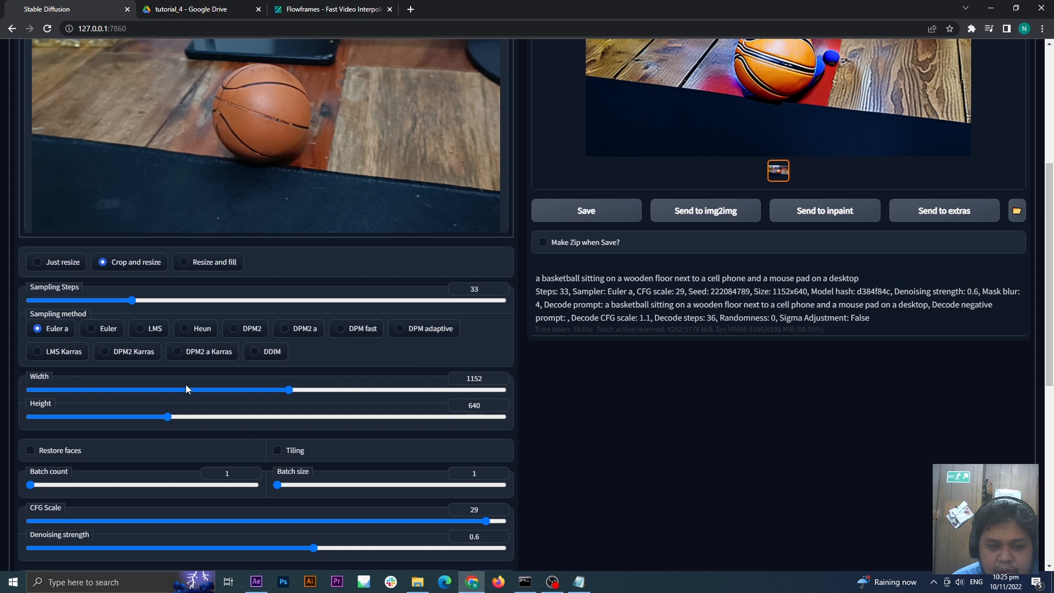
pyautogui.scroll(-1, 356, 446)
pyautogui.scroll(3, 383, 435)
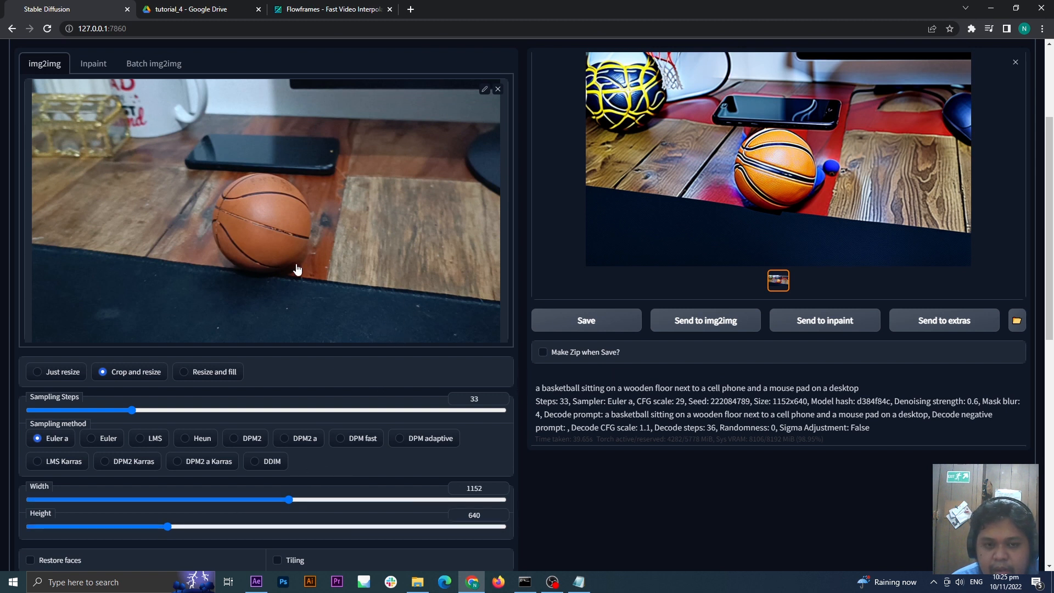
pyautogui.scroll(-1, 286, 502)
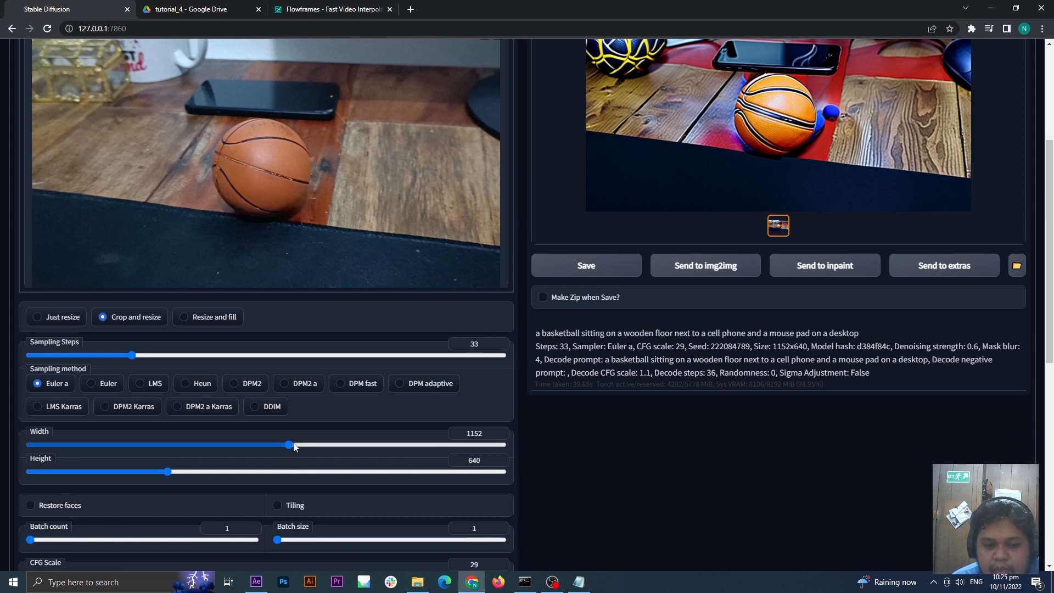
pyautogui.scroll(1, 383, 322)
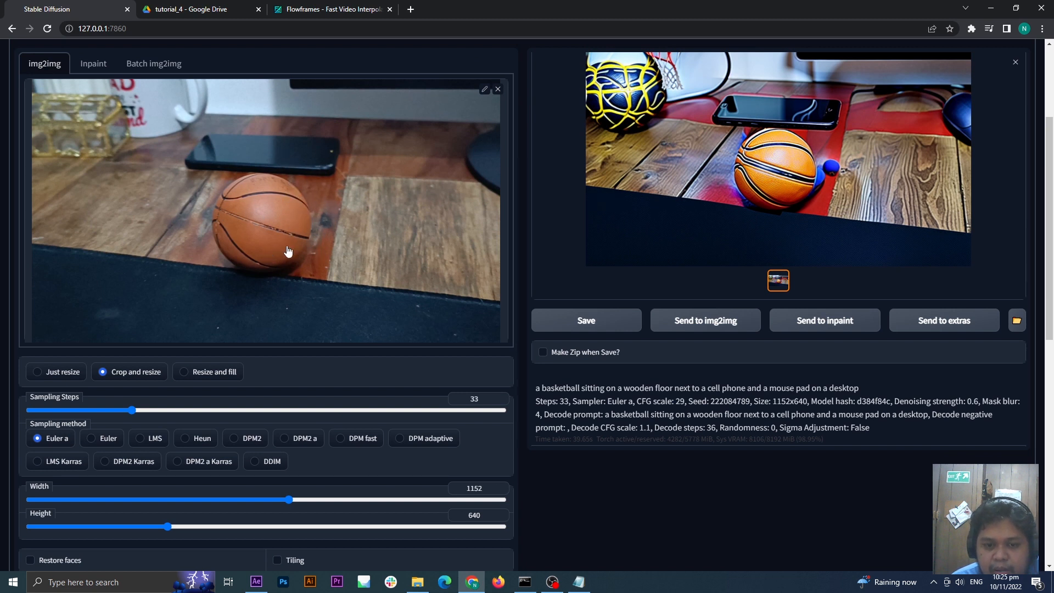
# - Examine the CFG scale and denoising strength settings in relation to the basketball prompt
pyautogui.scroll(-4, 338, 479)
pyautogui.scroll(-2, 351, 417)
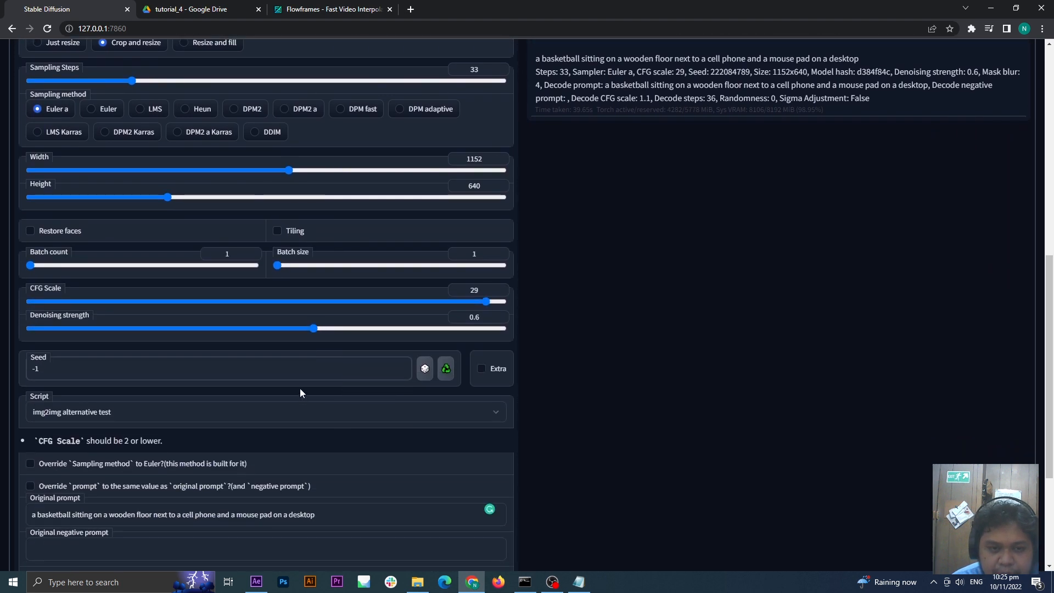
pyautogui.scroll(1, 300, 388)
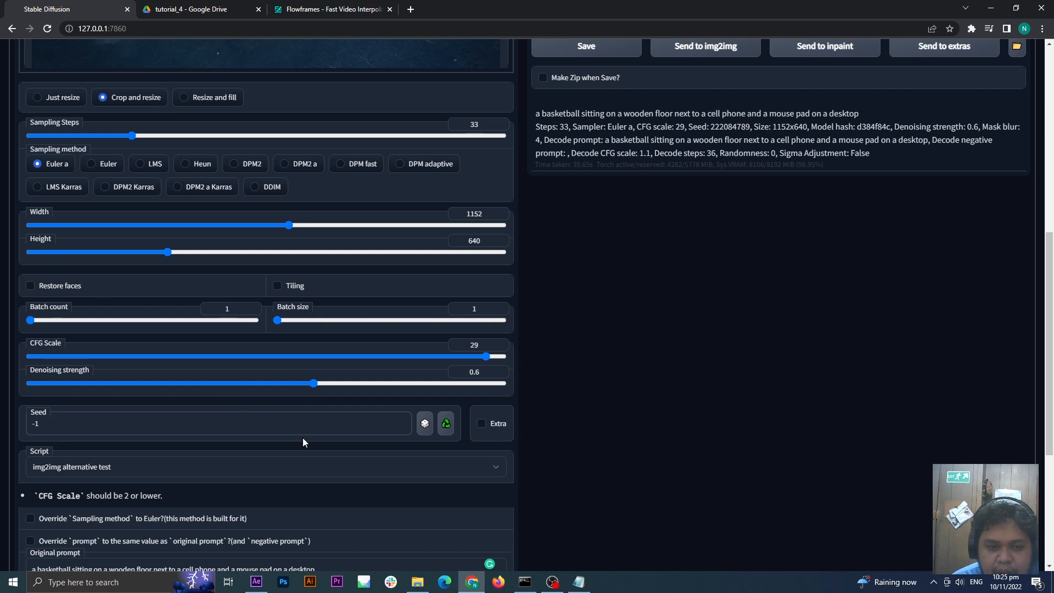
pyautogui.scroll(-1, 303, 442)
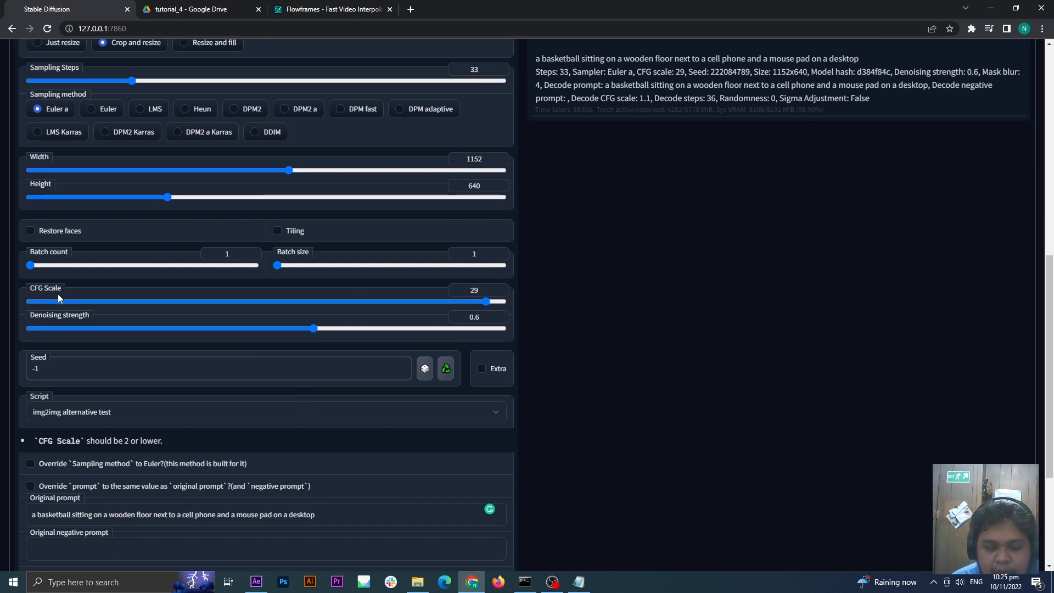
pyautogui.scroll(1, 593, 334)
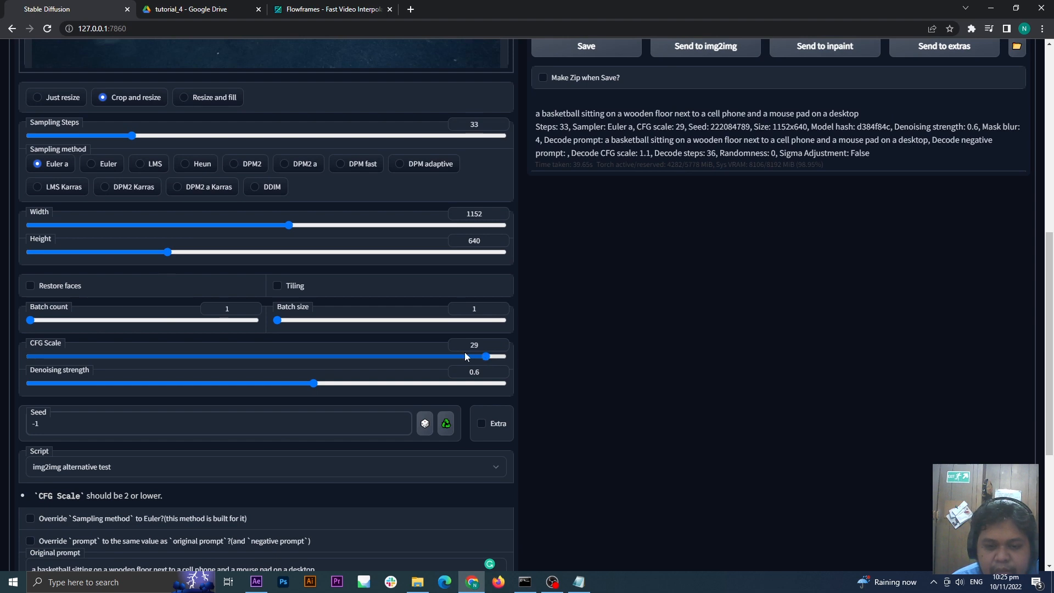
pyautogui.scroll(8, 465, 351)
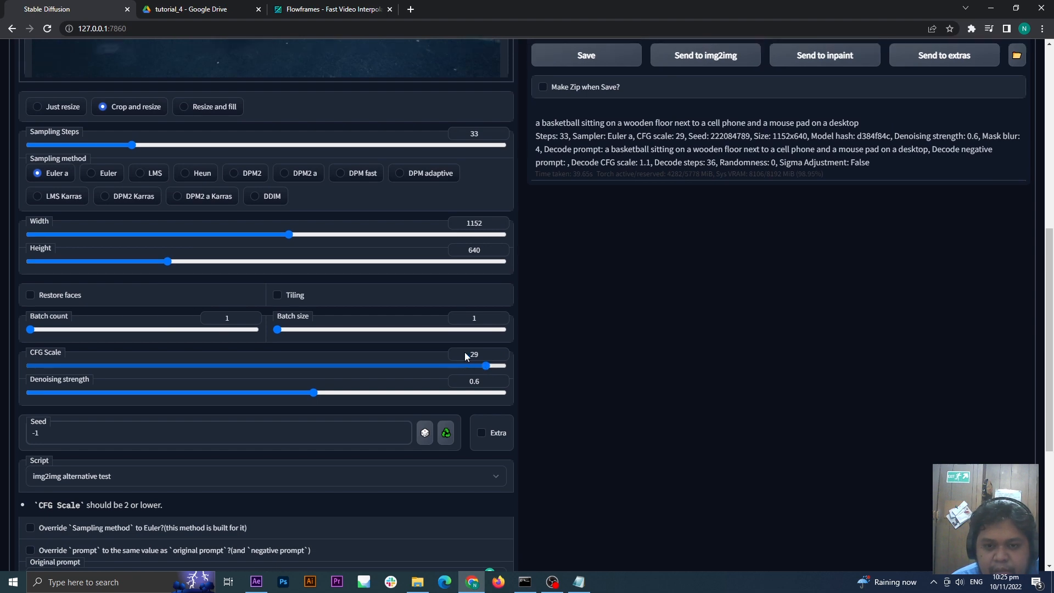
pyautogui.scroll(-11, 374, 134)
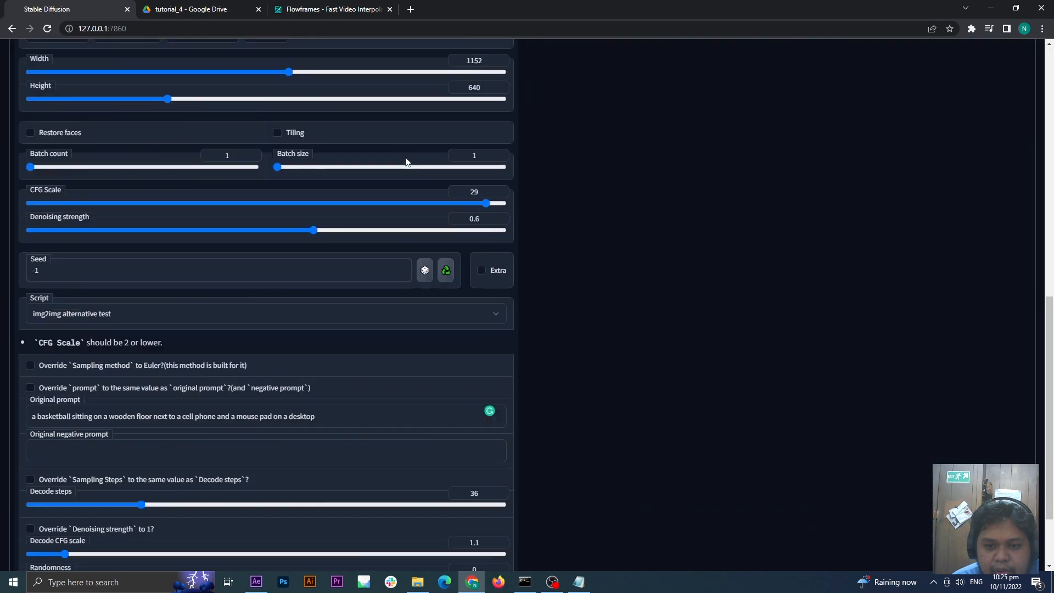
pyautogui.scroll(3, 405, 160)
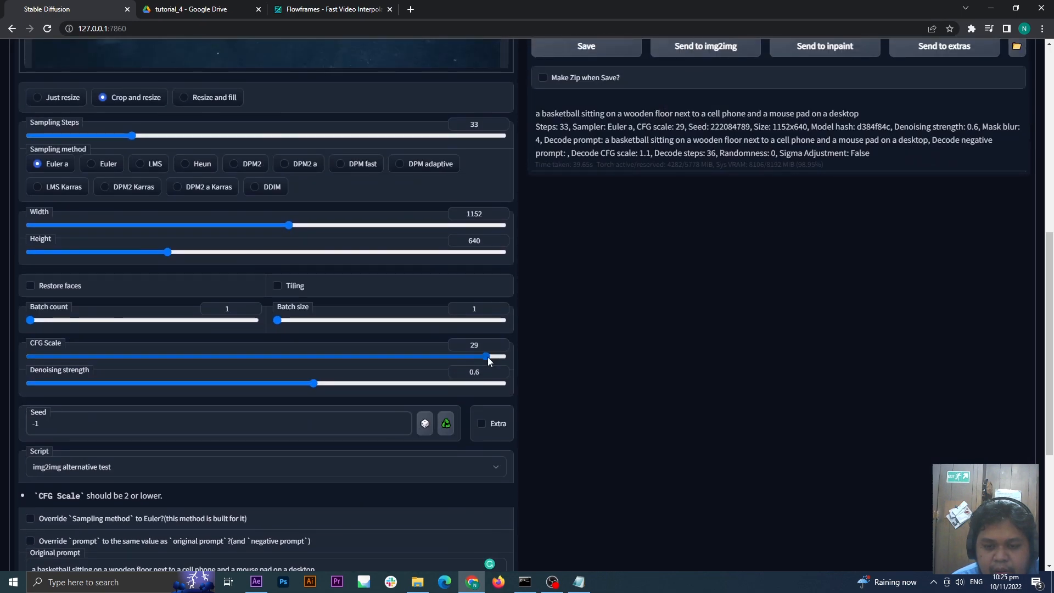
pyautogui.scroll(8, 488, 357)
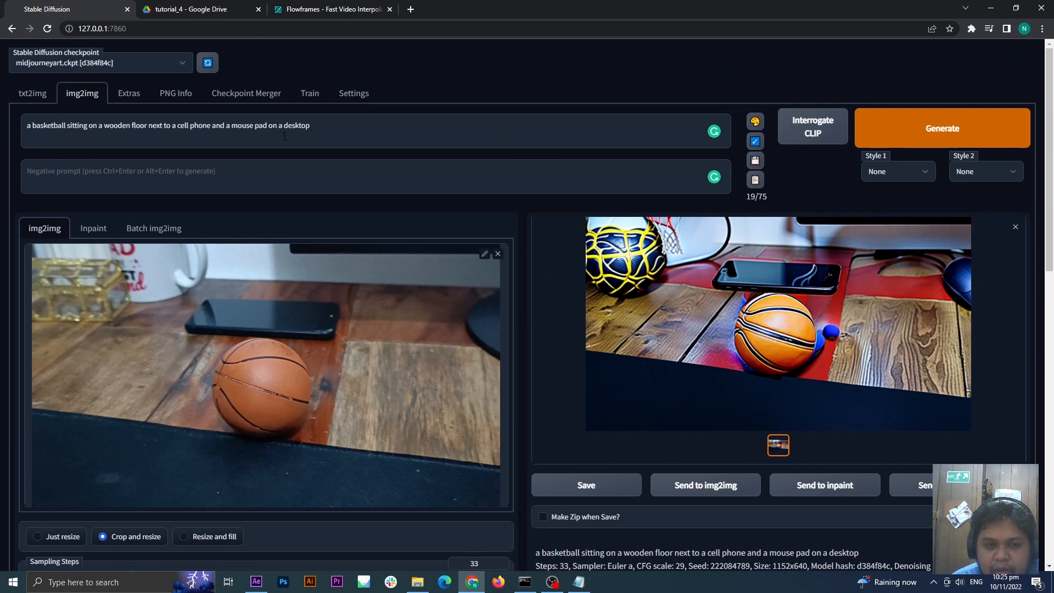
pyautogui.scroll(-9, 284, 136)
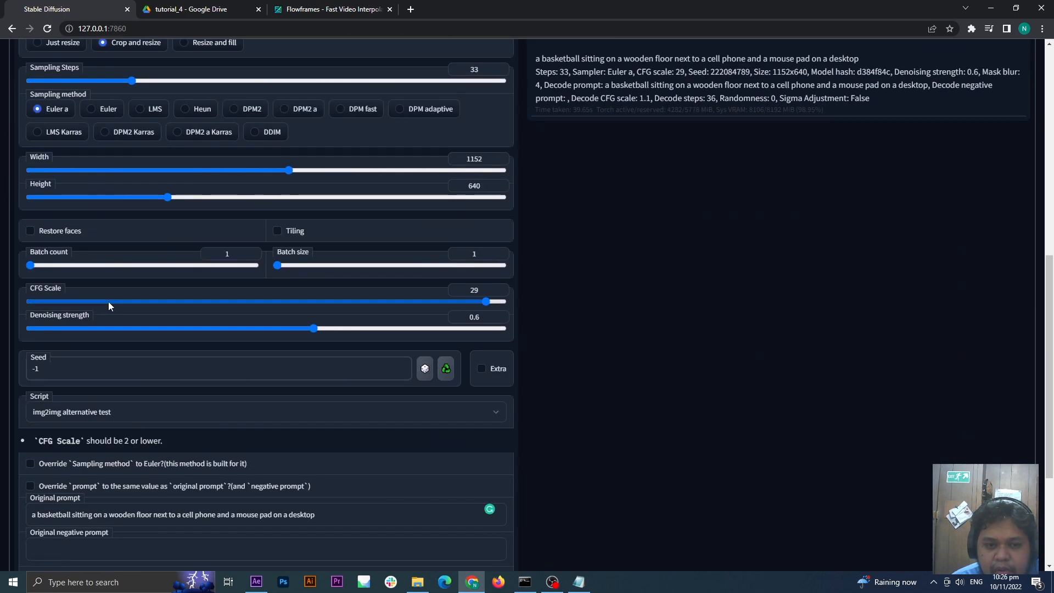
pyautogui.scroll(9, 108, 302)
pyautogui.scroll(-9, 144, 311)
pyautogui.scroll(9, 125, 303)
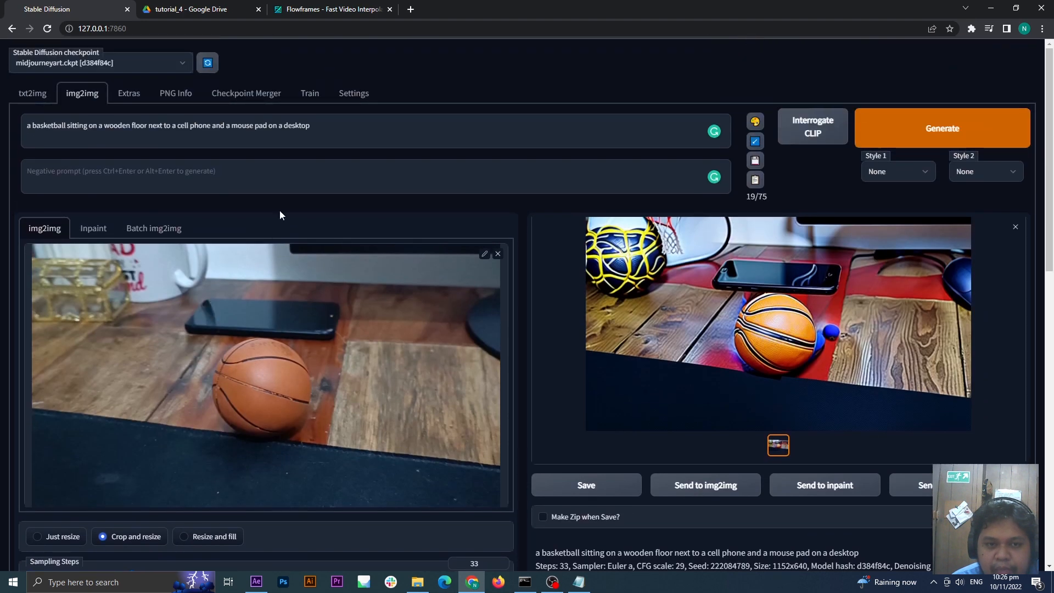
pyautogui.click(339, 130)
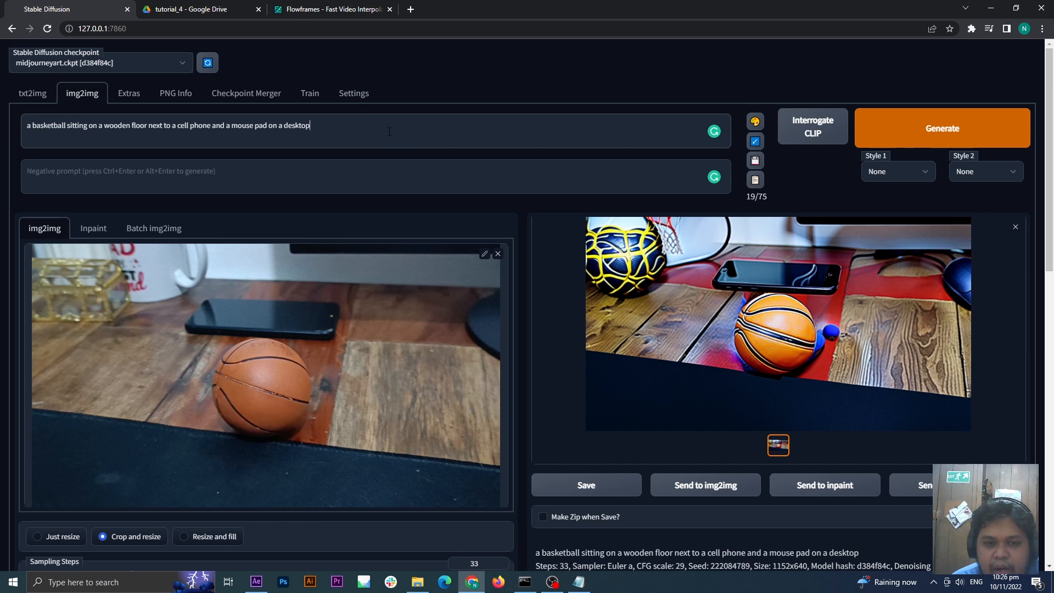
pyautogui.scroll(-9, 511, 289)
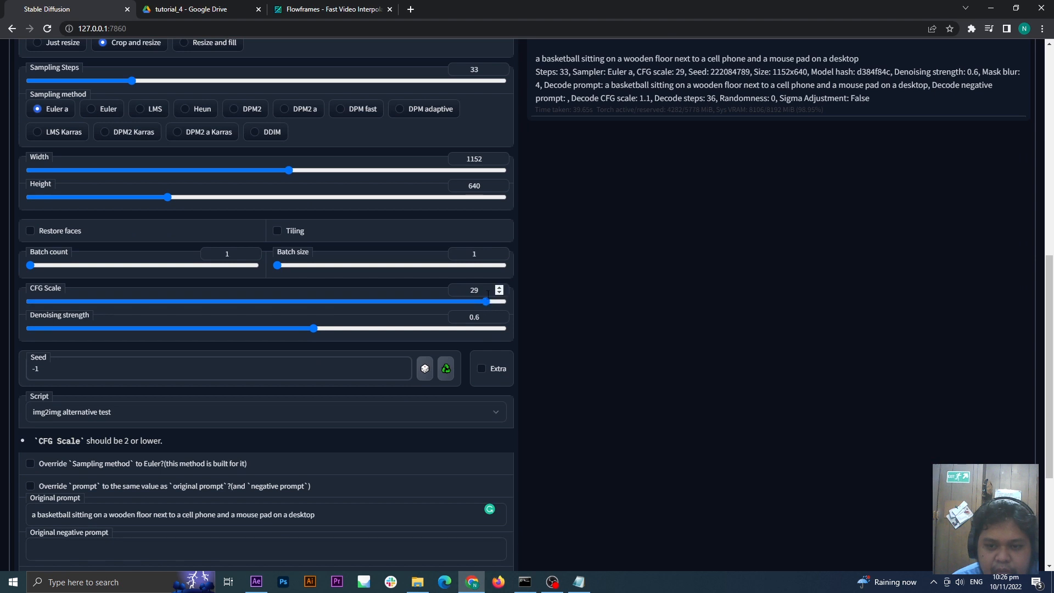
pyautogui.scroll(-1, 552, 335)
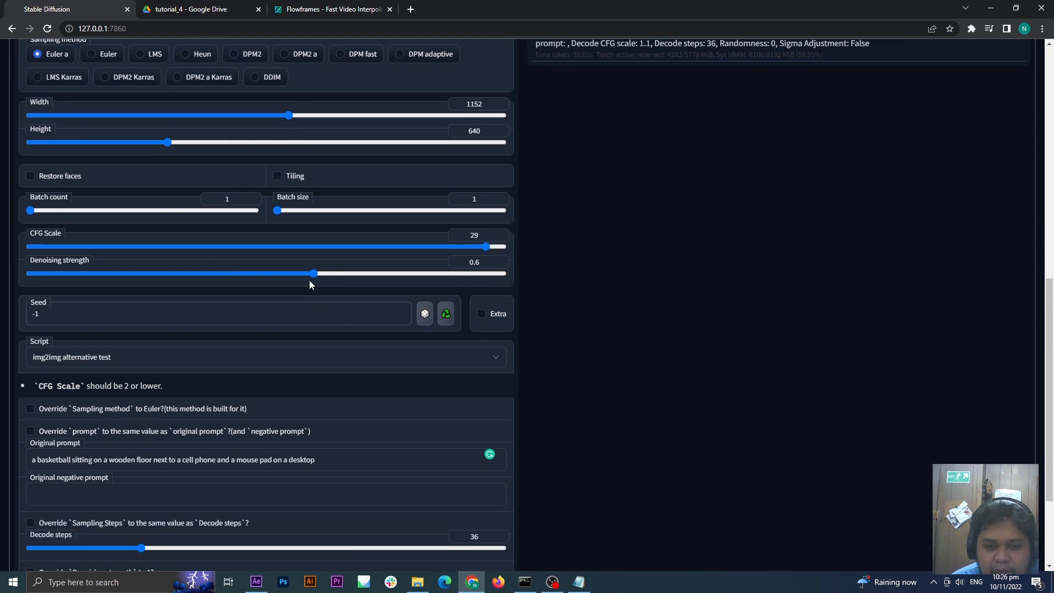
# - Raise the denoising strength to 0.8 and generate a new test image from the basketball prompt
pyautogui.scroll(4, 324, 287)
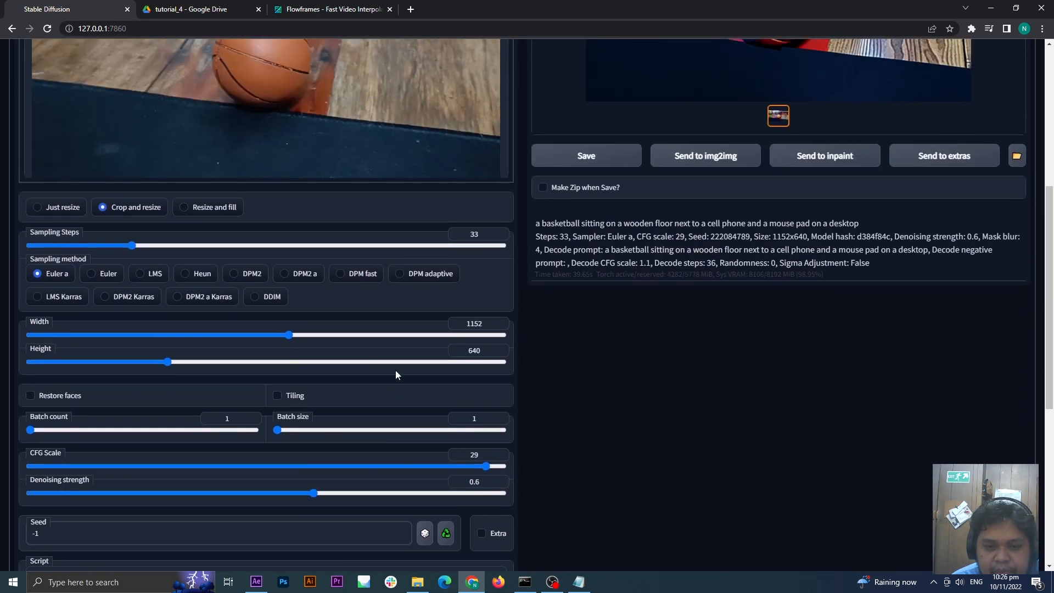
pyautogui.scroll(1, 418, 417)
pyautogui.scroll(-1, 384, 445)
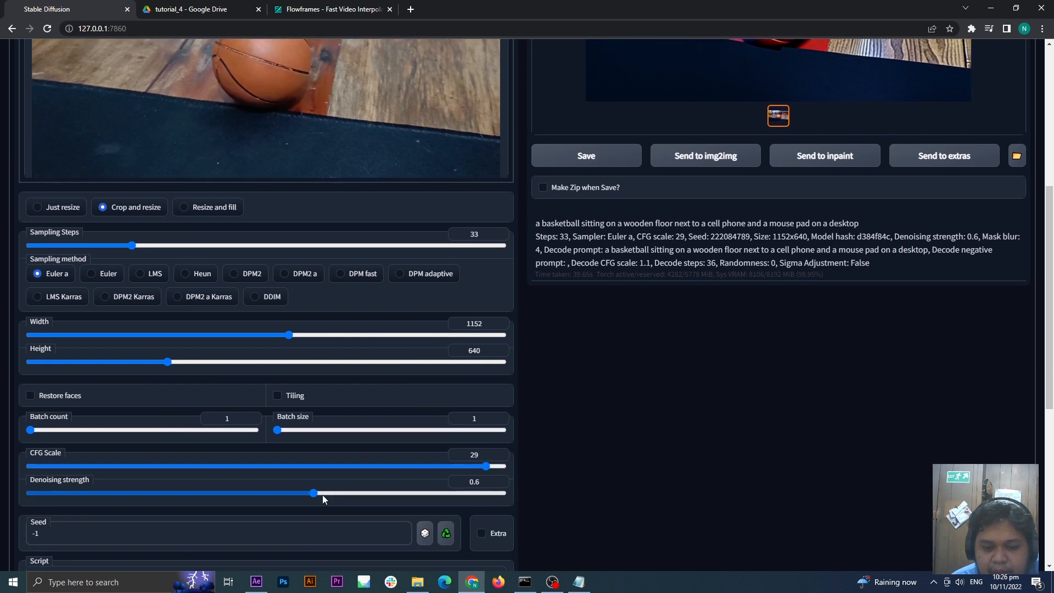
pyautogui.moveTo(317, 492); pyautogui.dragTo(410, 498)
pyautogui.scroll(6, 378, 370)
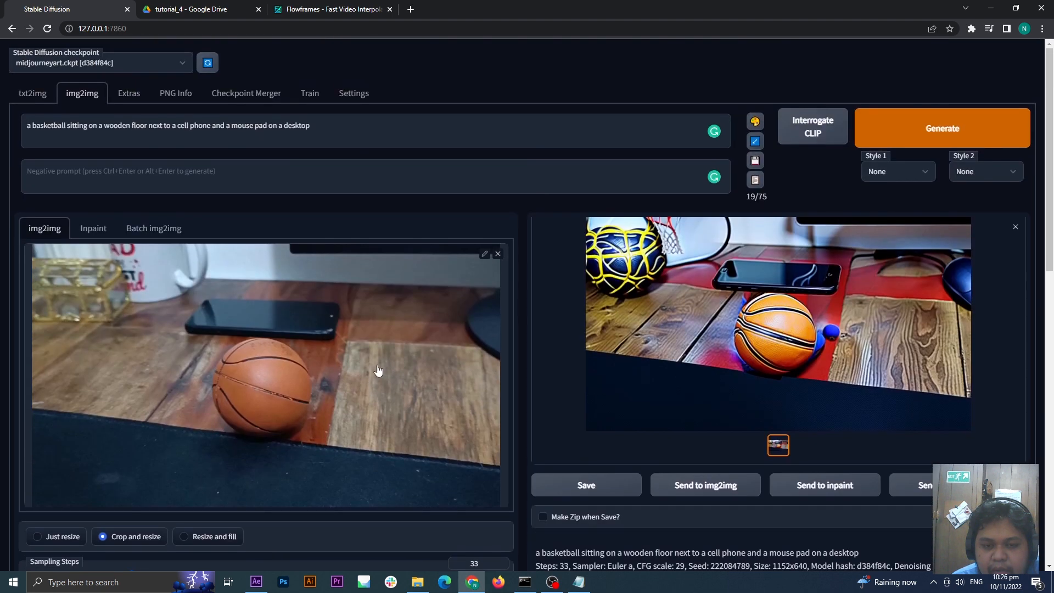
pyautogui.click(939, 141)
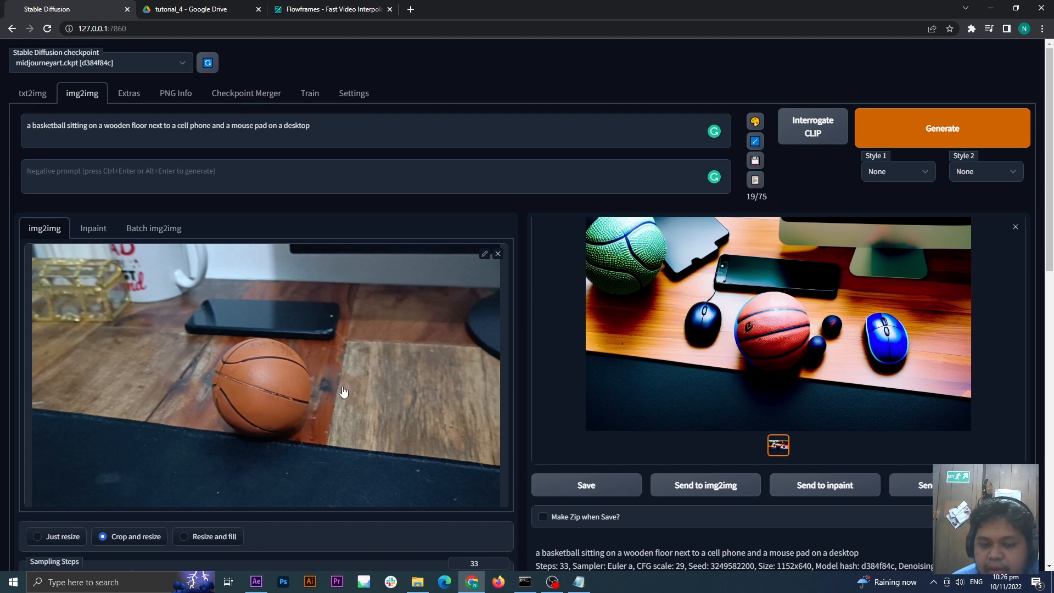
# - Compare the generated image with the source frame and lower the denoising strength to 0.69
pyautogui.scroll(-1, 510, 370)
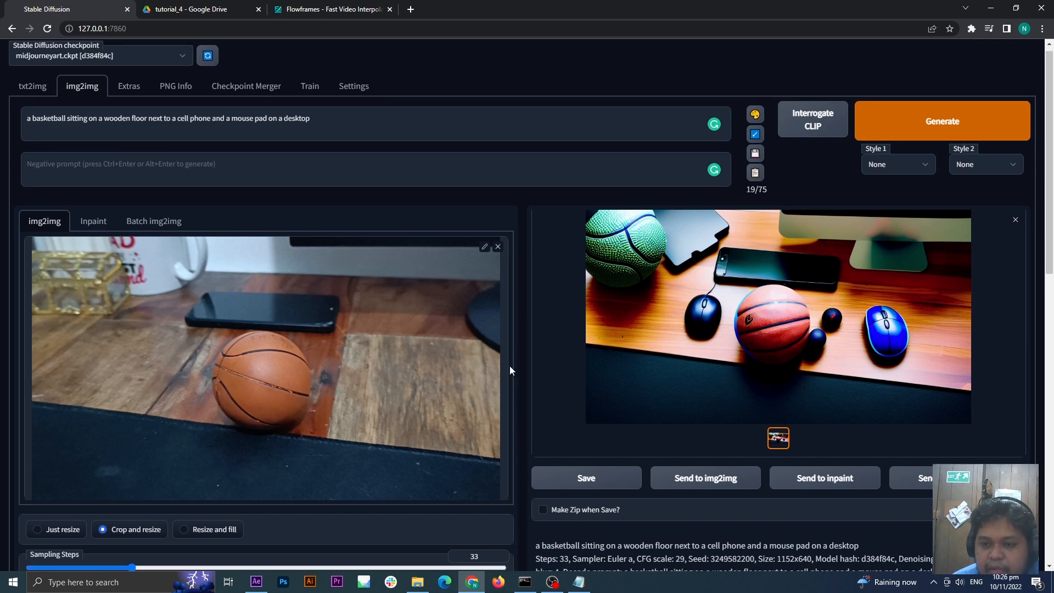
pyautogui.scroll(-6, 510, 370)
pyautogui.scroll(5, 510, 370)
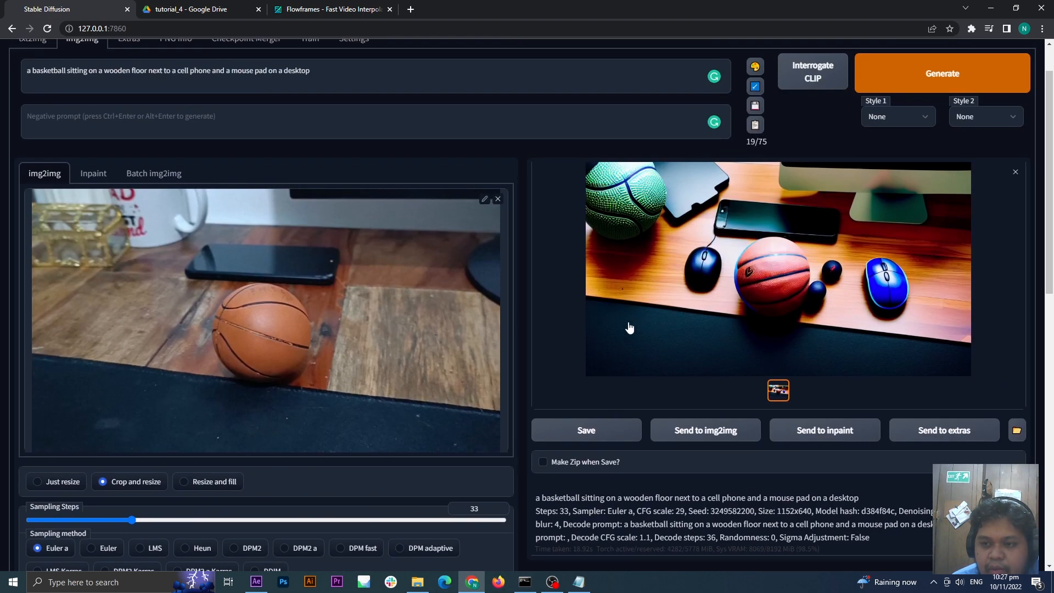
pyautogui.scroll(-7, 593, 409)
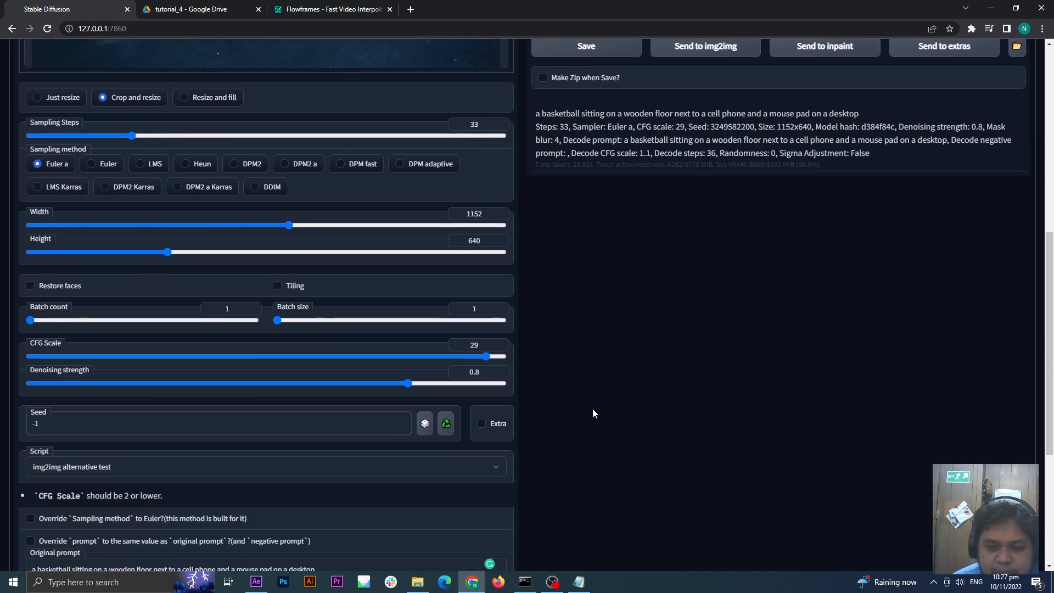
pyautogui.moveTo(407, 385); pyautogui.dragTo(352, 386)
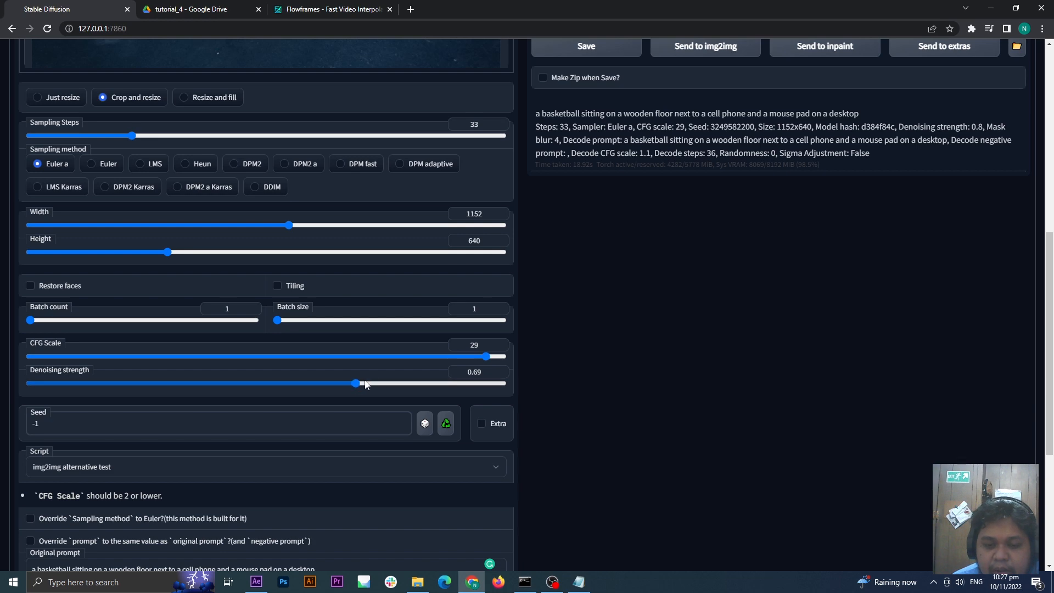
pyautogui.scroll(8, 354, 389)
pyautogui.scroll(-2, 329, 297)
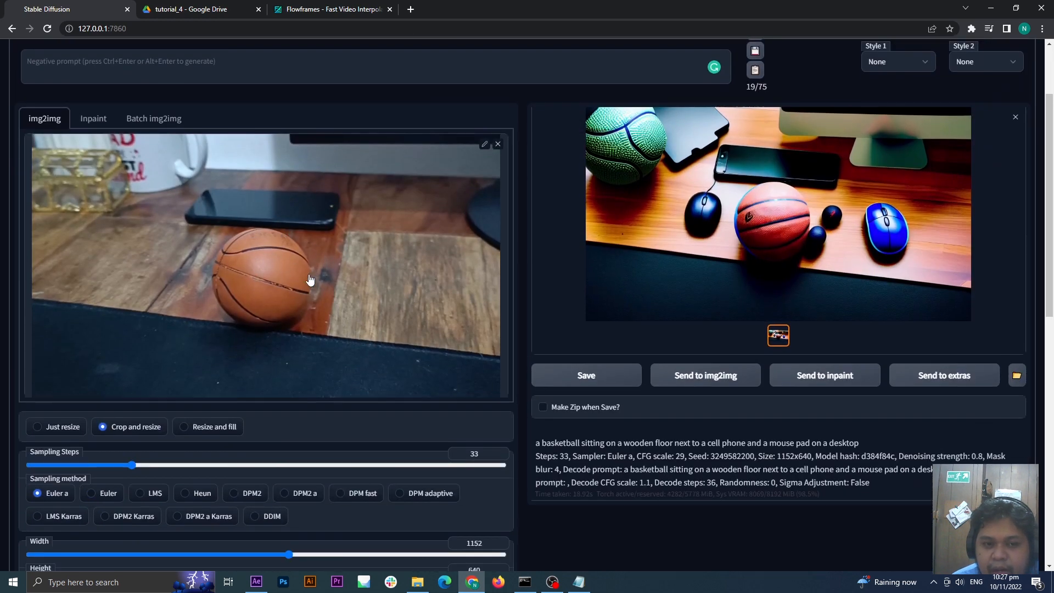
pyautogui.scroll(-5, 384, 297)
pyautogui.scroll(-2, 445, 304)
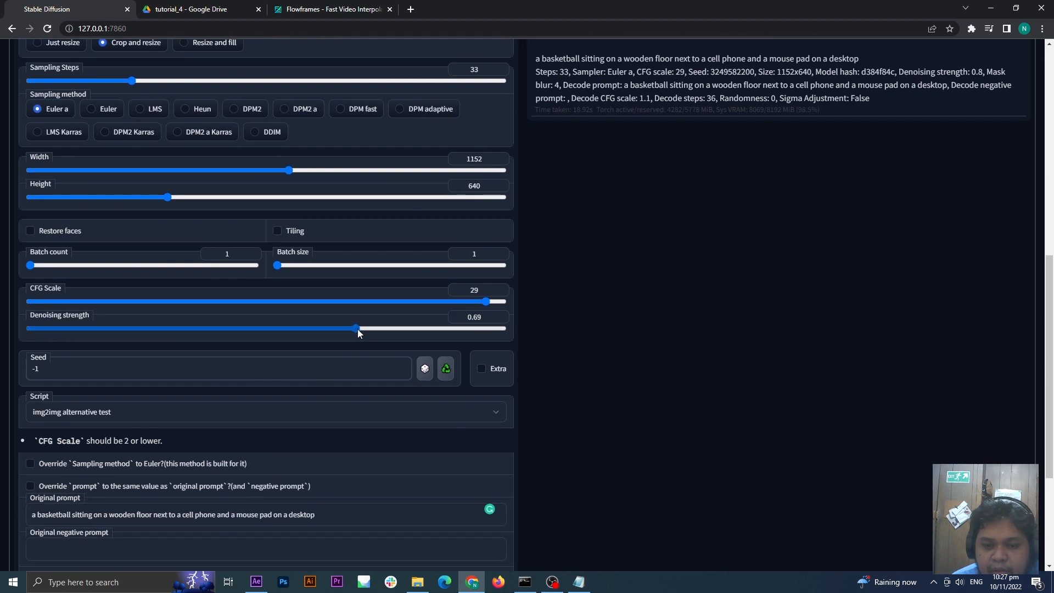
# - Set the denoising strength to 0.6 and regenerate the test image from the basketball prompt
pyautogui.moveTo(360, 333); pyautogui.dragTo(313, 331)
pyautogui.scroll(10, 715, 374)
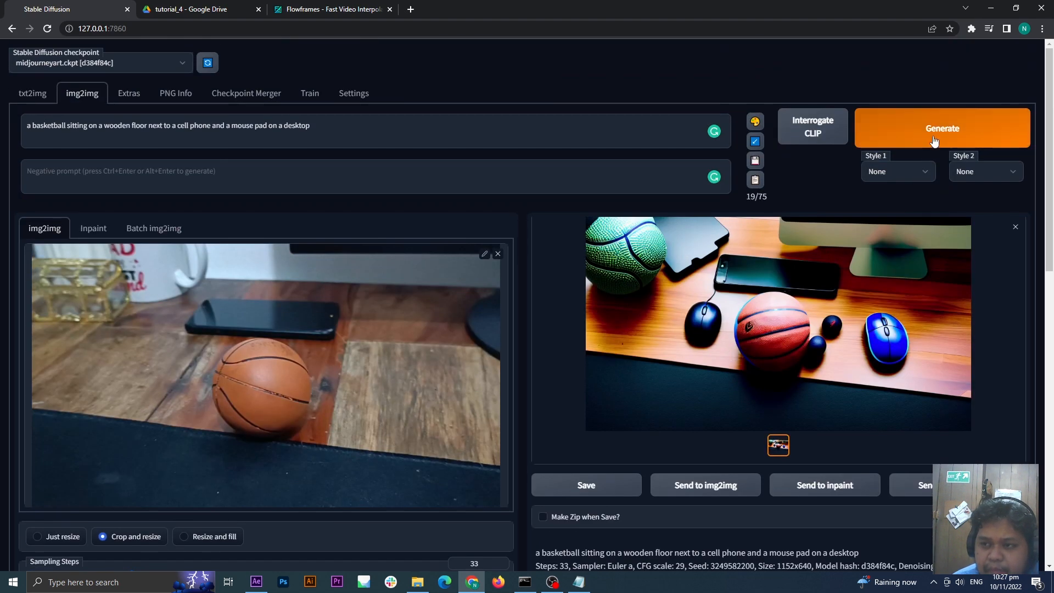
pyautogui.click(934, 141)
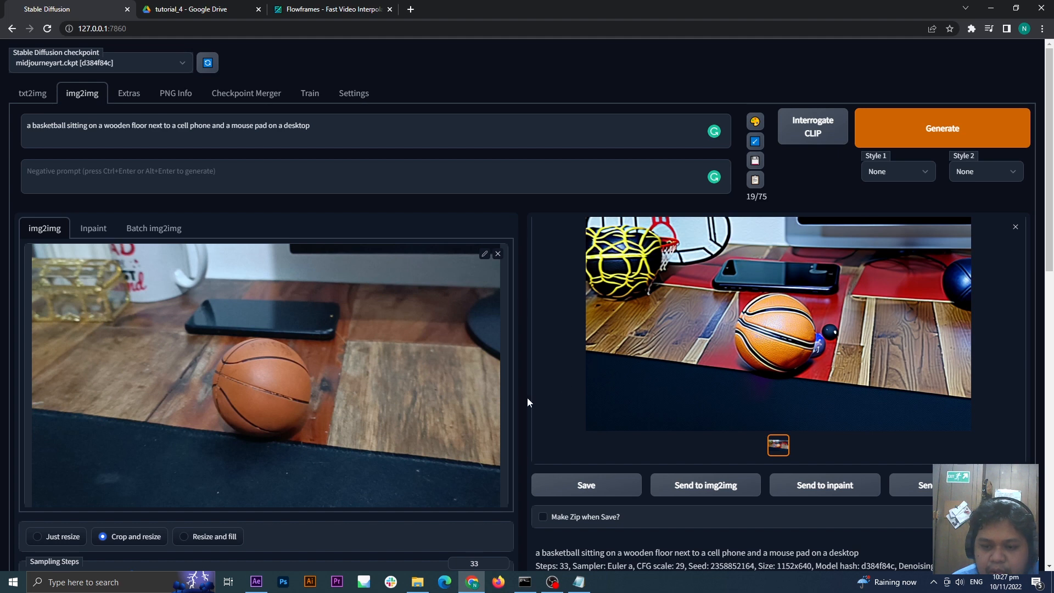
pyautogui.scroll(-10, 528, 402)
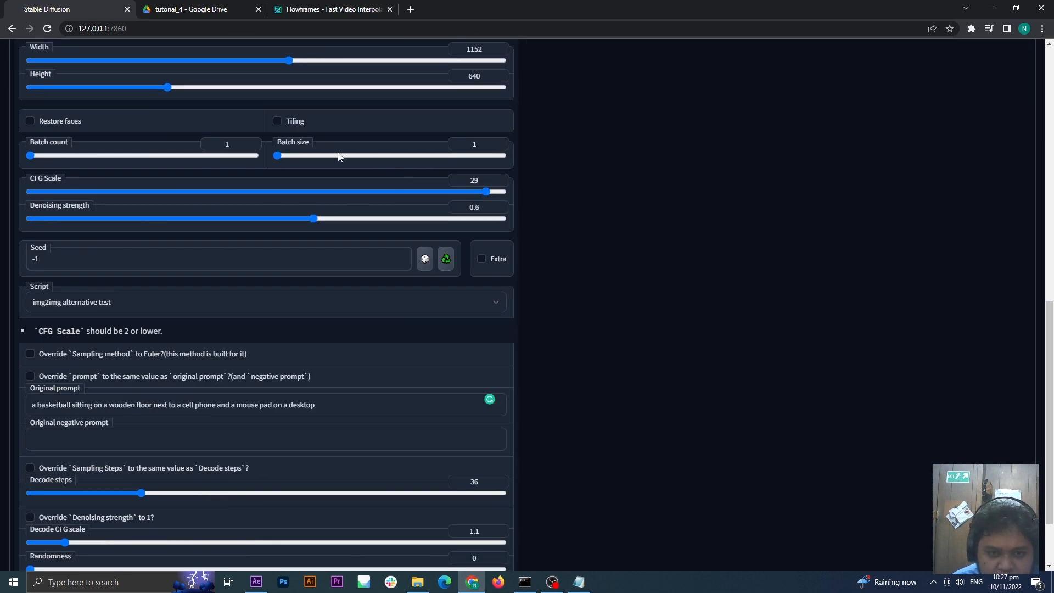
pyautogui.scroll(-2, 621, 348)
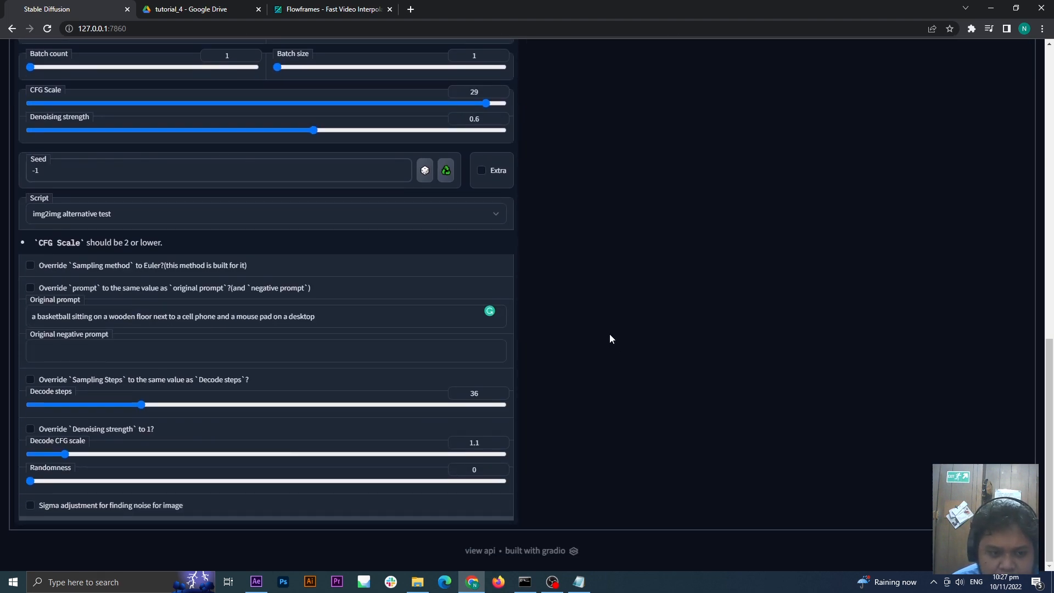
pyautogui.scroll(12, 611, 334)
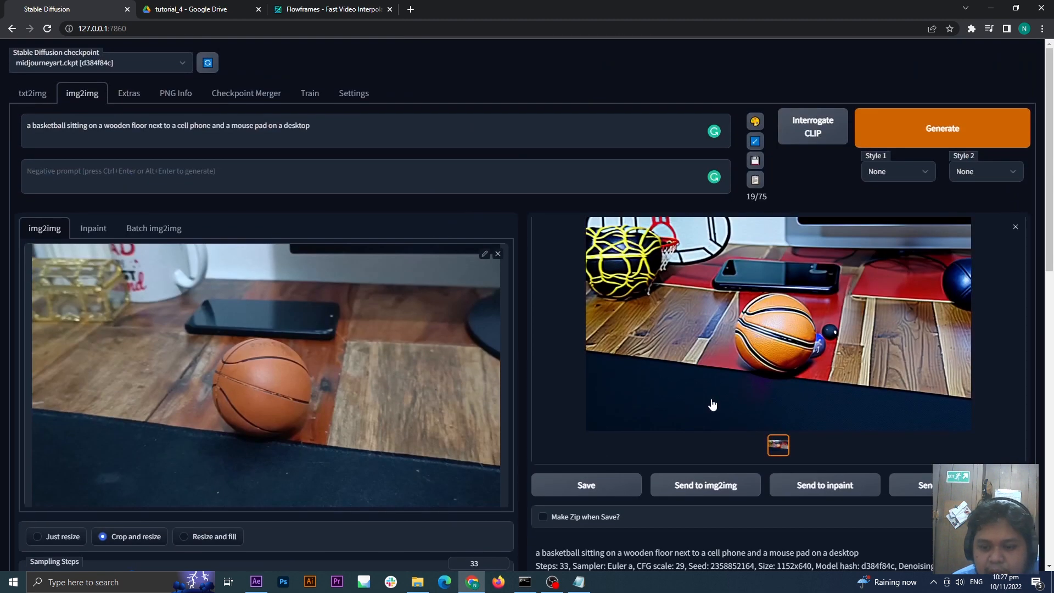
# - Copy the full "((neon cyber pokeball)) with ((cyborg eyes))" prompt from Notepad and replace the img2img prompt with it
pyautogui.hotkey('alt', 'Tab')
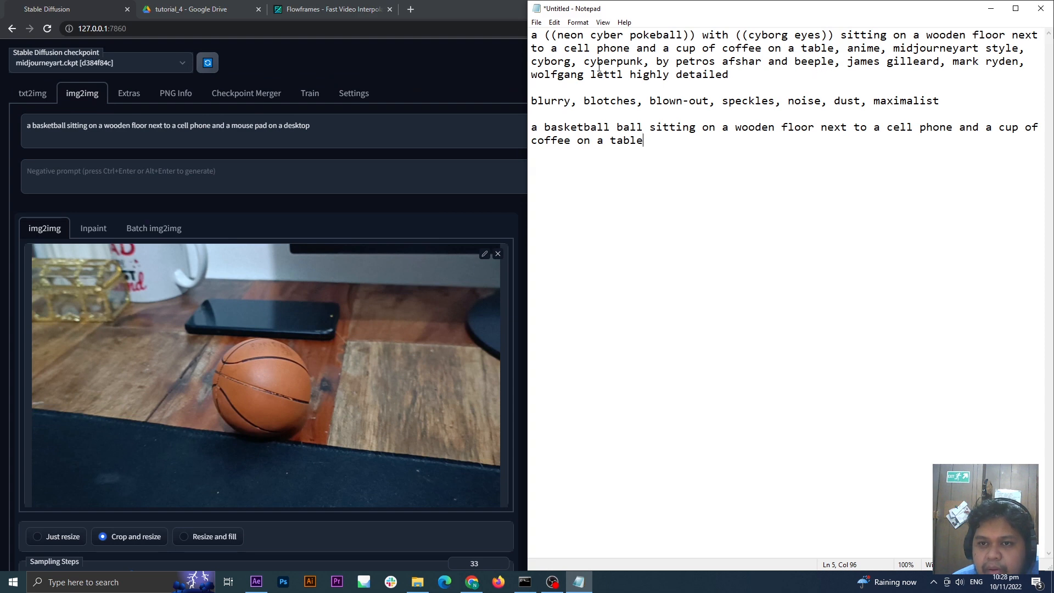
pyautogui.moveTo(730, 75); pyautogui.dragTo(532, 36)
pyautogui.rightClick(550, 40)
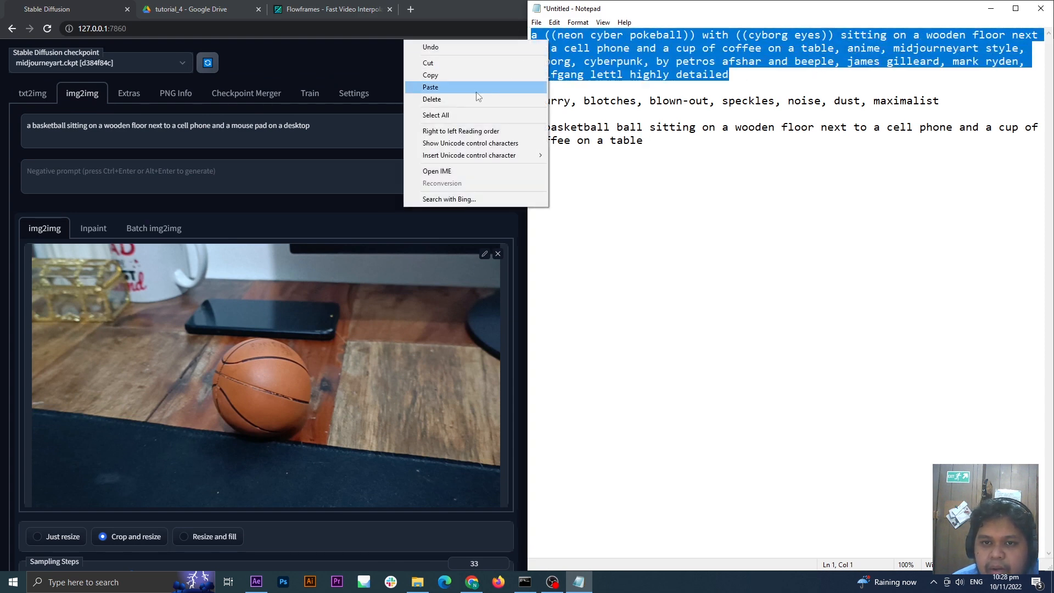
pyautogui.click(486, 78)
pyautogui.click(355, 126)
pyautogui.hotkey('ctrl', 'a')
pyautogui.rightClick(355, 126)
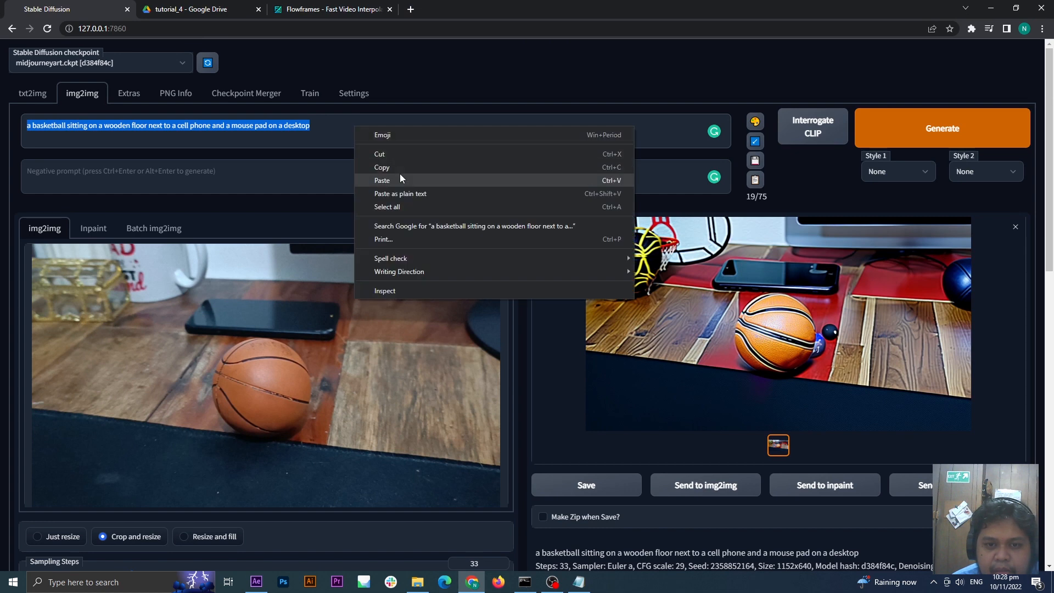
pyautogui.click(400, 173)
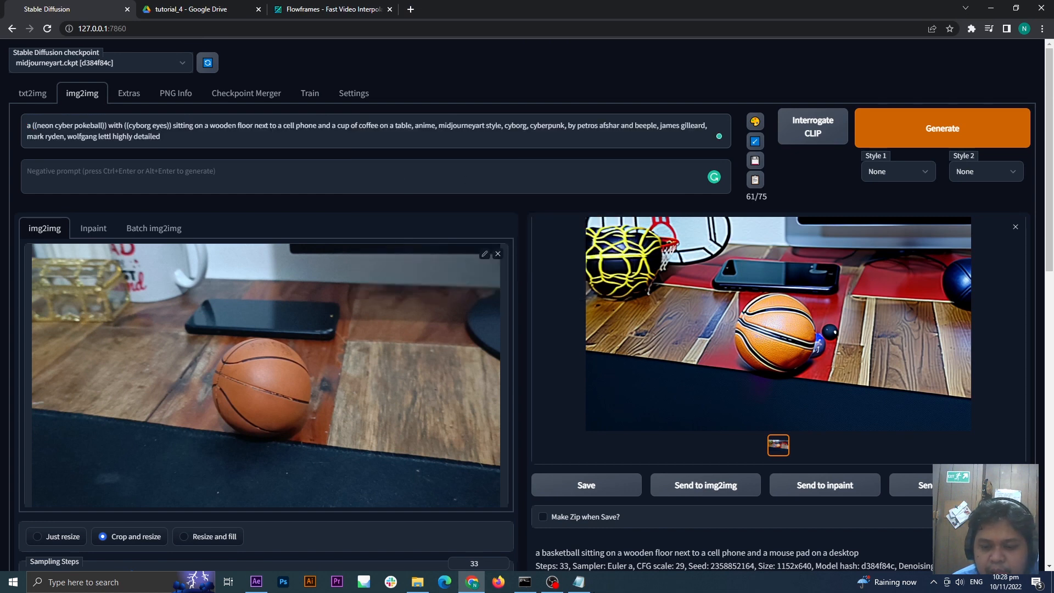
# - Paste "blurry, blotches, blown-out, speckles, noise, dust, maximalist" from Notepad as the negative prompt and generate the neon cyberpunk test image
pyautogui.click(579, 582)
pyautogui.moveTo(963, 104); pyautogui.dragTo(532, 103)
pyautogui.rightClick(556, 103)
pyautogui.click(469, 139)
pyautogui.click(453, 170)
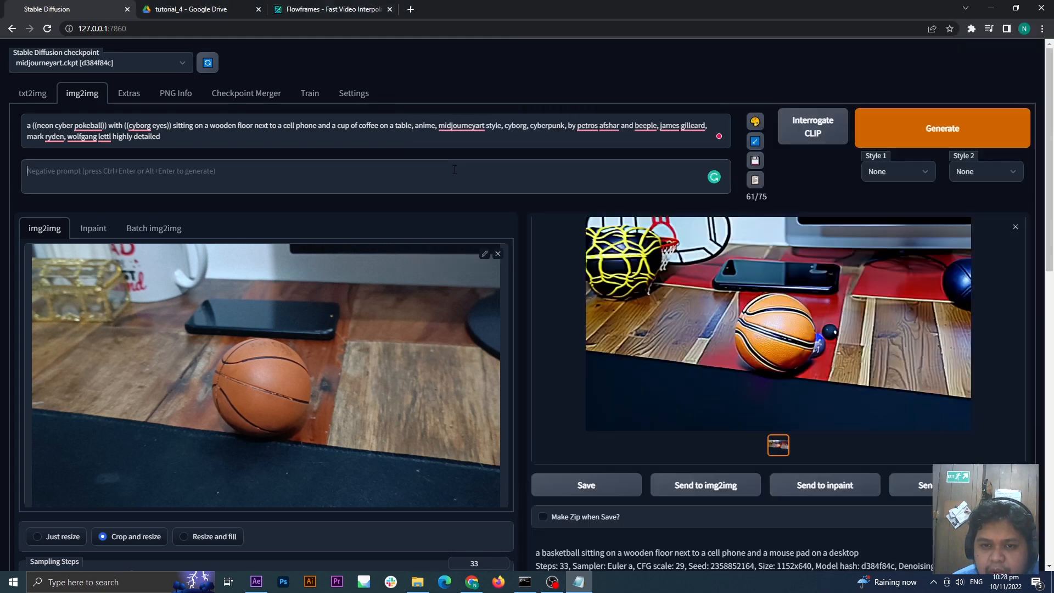
pyautogui.rightClick(454, 170)
pyautogui.click(483, 256)
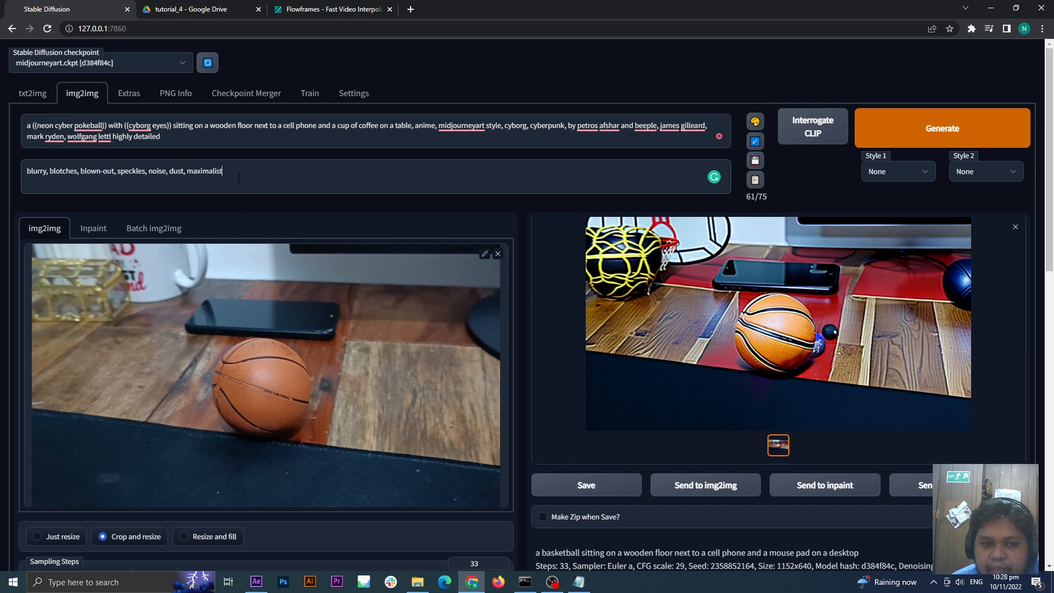
pyautogui.click(912, 137)
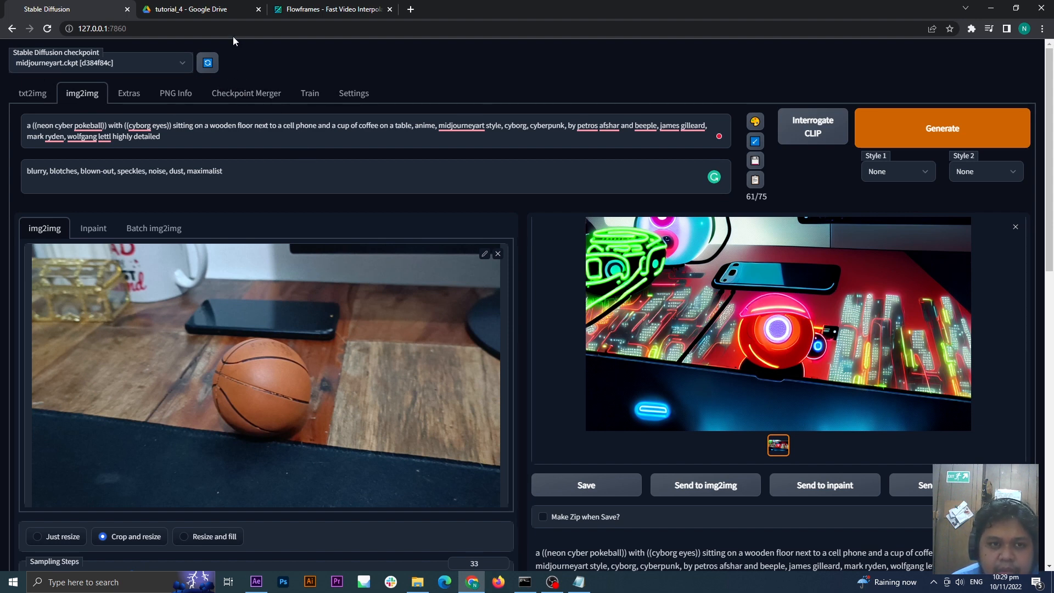
# - Look at midjourneyart.ckpt in the Google Drive folder tutorial_4 and view the download option among its file actions
pyautogui.click(207, 12)
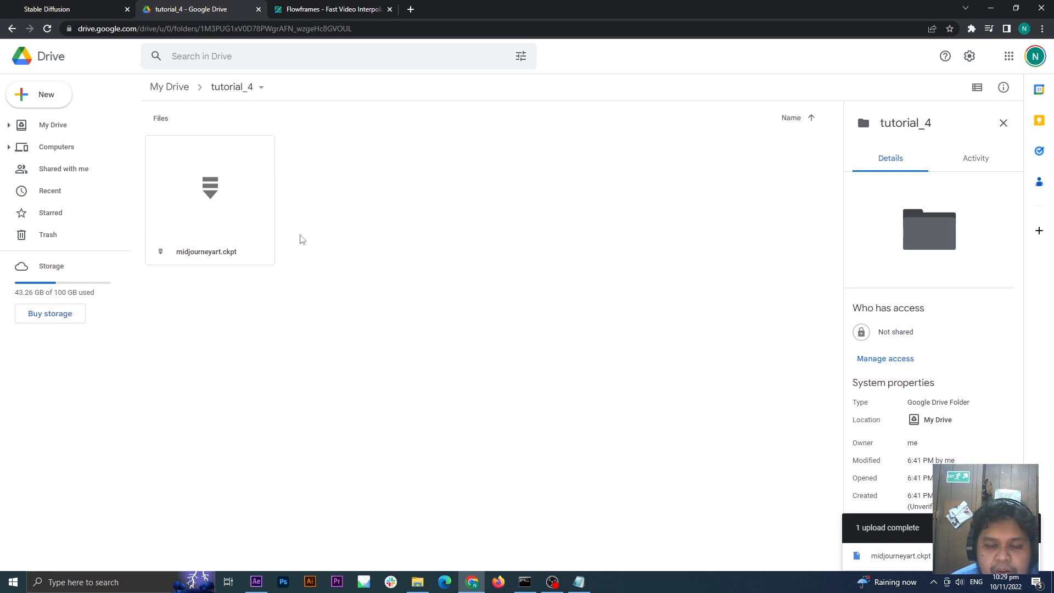
pyautogui.rightClick(242, 189)
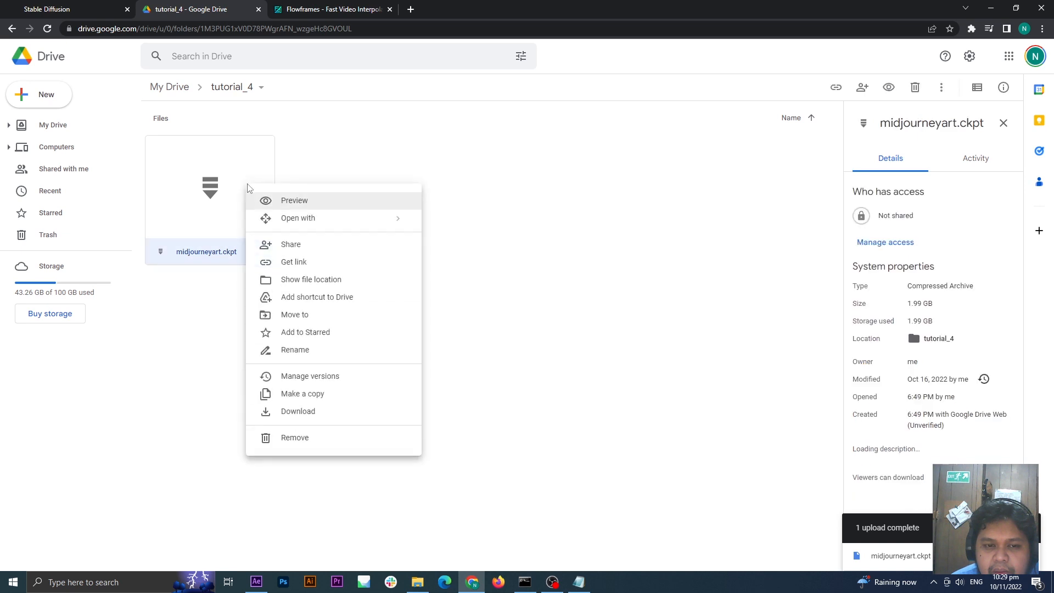
pyautogui.click(543, 305)
pyautogui.rightClick(240, 205)
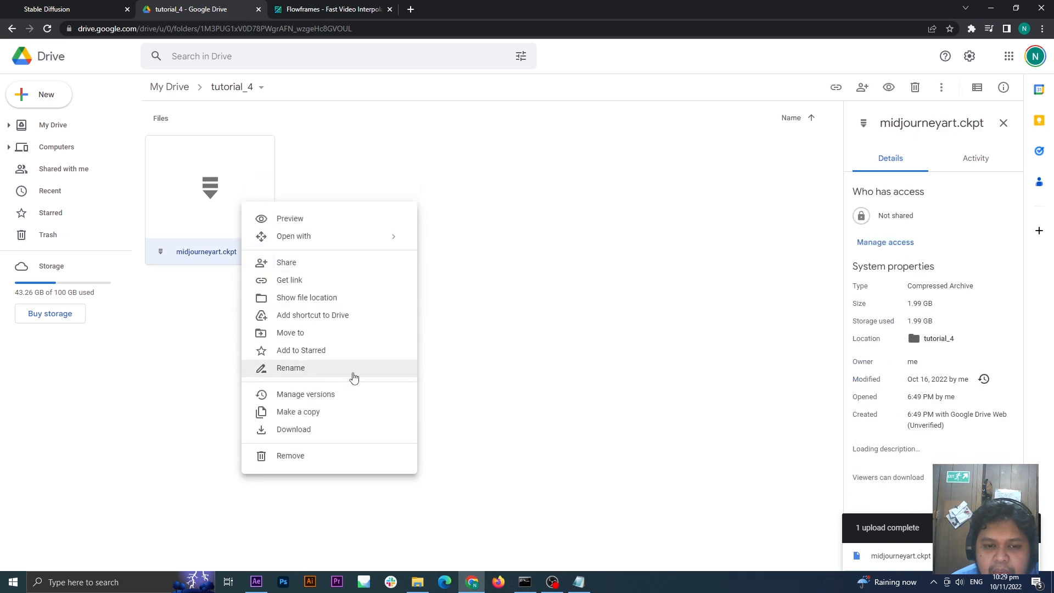
pyautogui.click(224, 111)
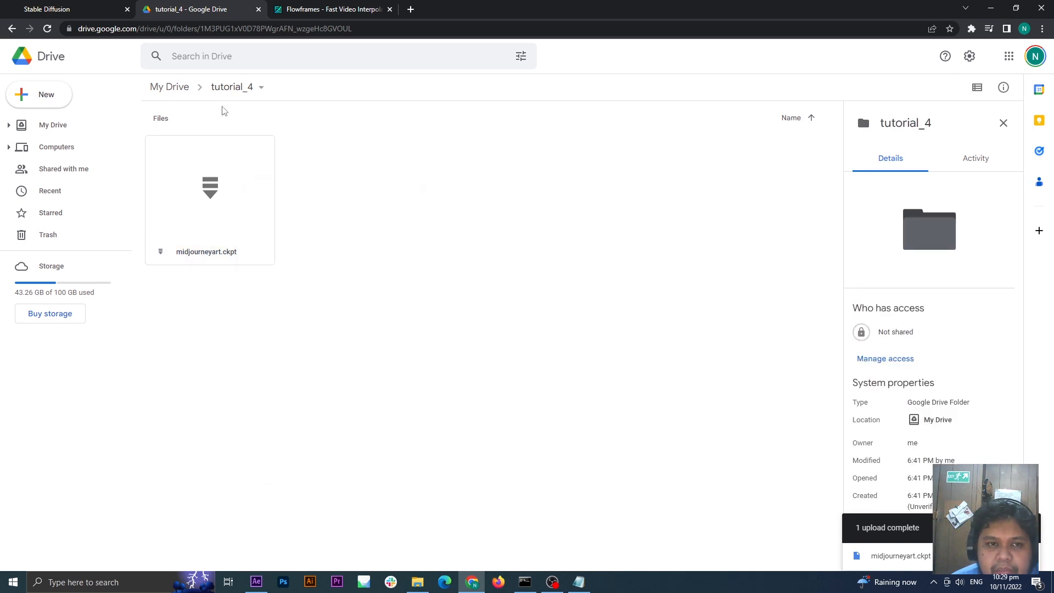
pyautogui.click(94, 12)
# - In File Explorer, look into the stable-diffusion-webui models\Stable-diffusion folder where the checkpoint files belong, and close the window
pyautogui.hotkey('alt', 'Tab')
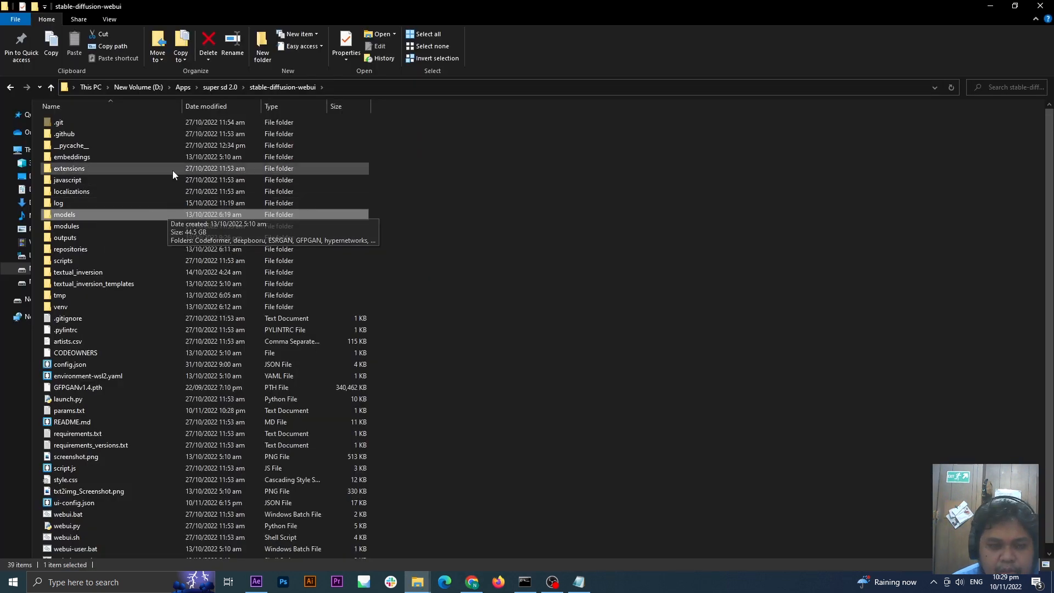
pyautogui.moveTo(98, 217)
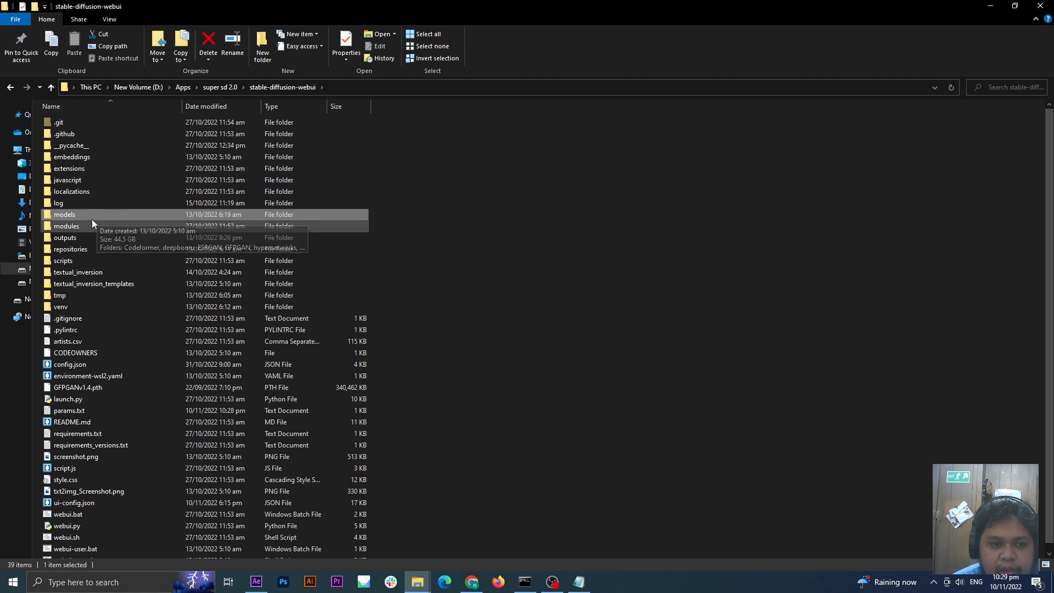
pyautogui.doubleClick(78, 214)
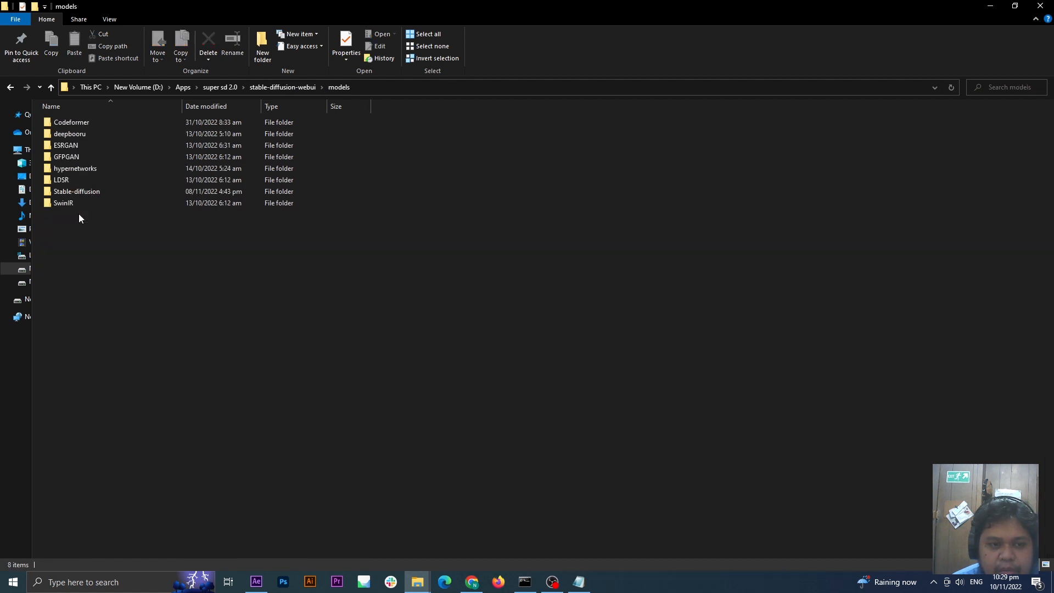
pyautogui.doubleClick(99, 192)
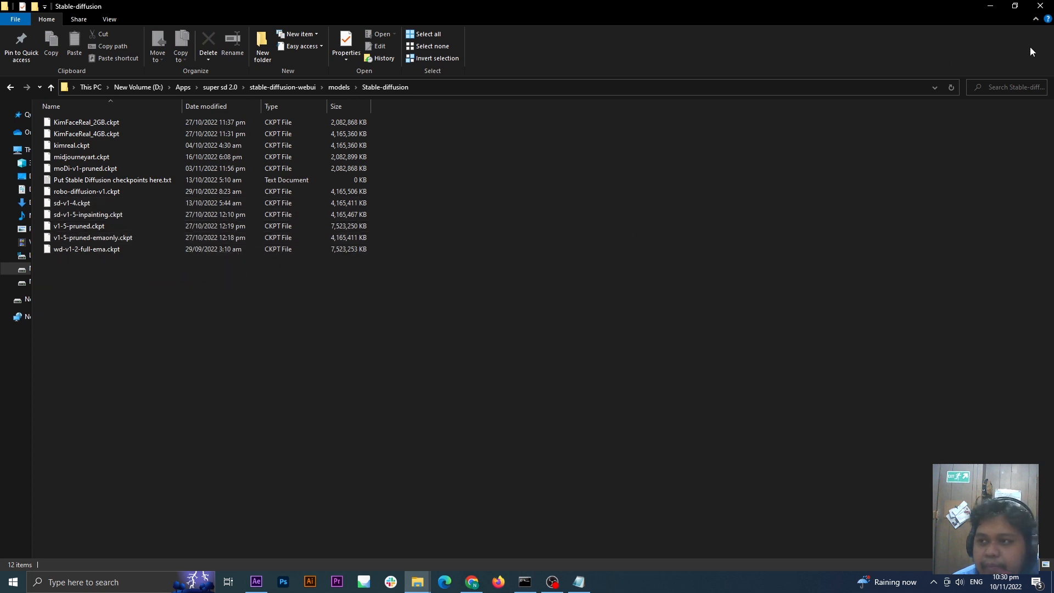
pyautogui.click(1041, 7)
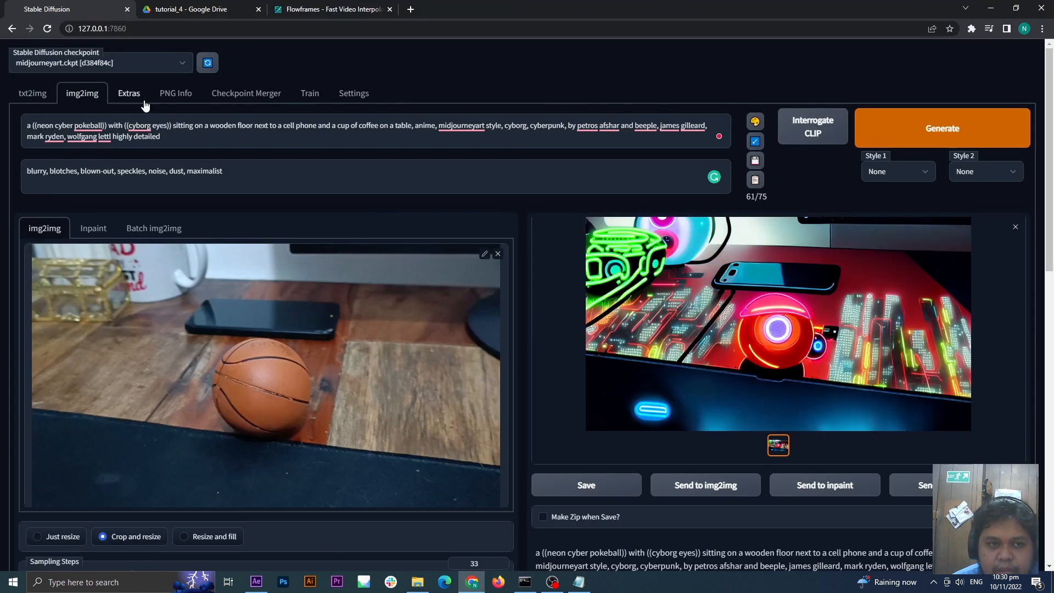
# - Refresh the Stable Diffusion checkpoint list and look through the available models without changing the selection
pyautogui.click(207, 64)
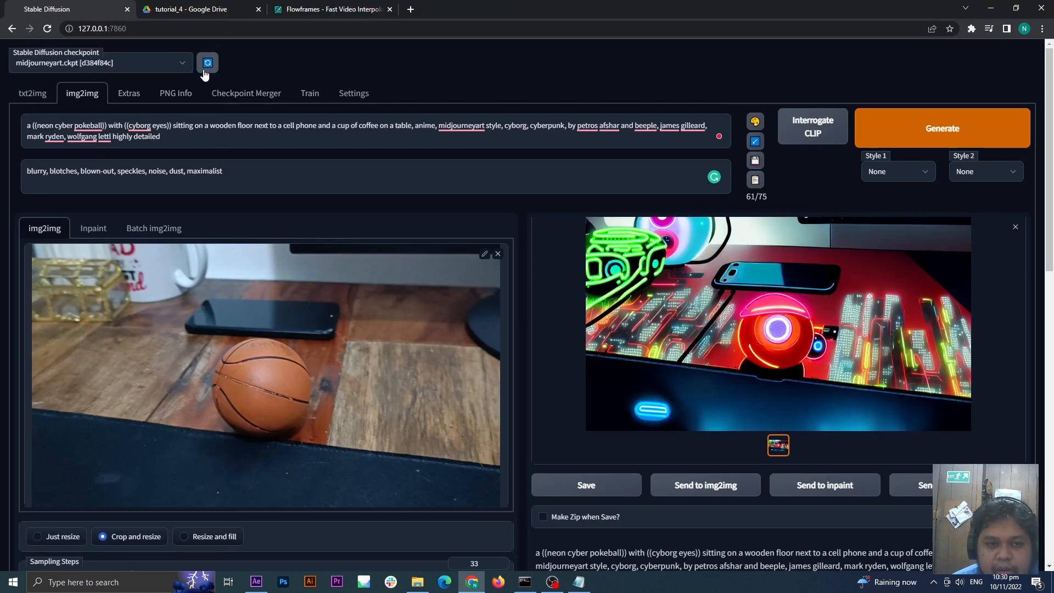
pyautogui.click(186, 65)
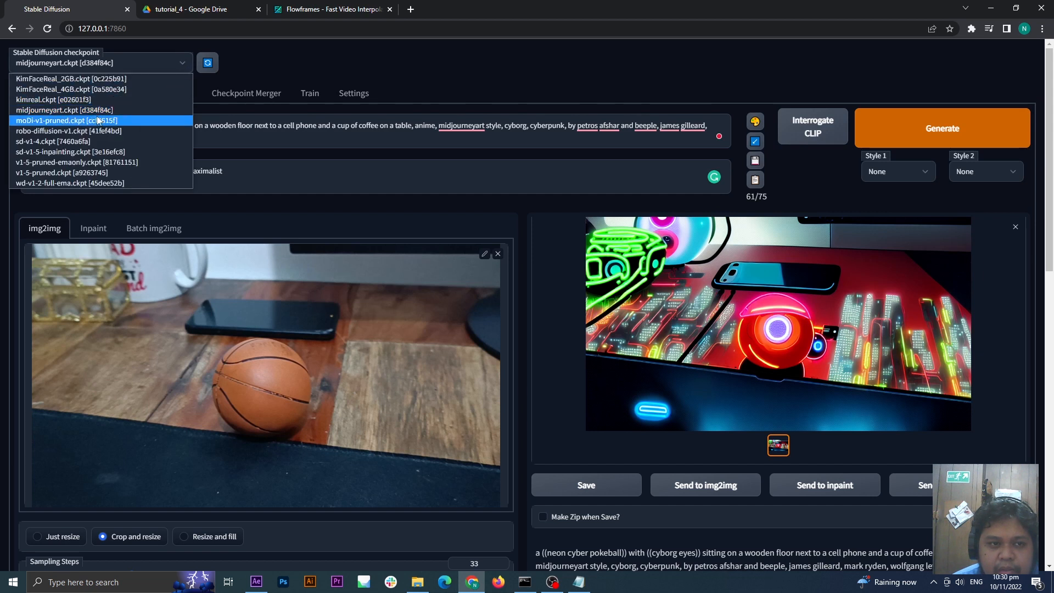
pyautogui.click(357, 73)
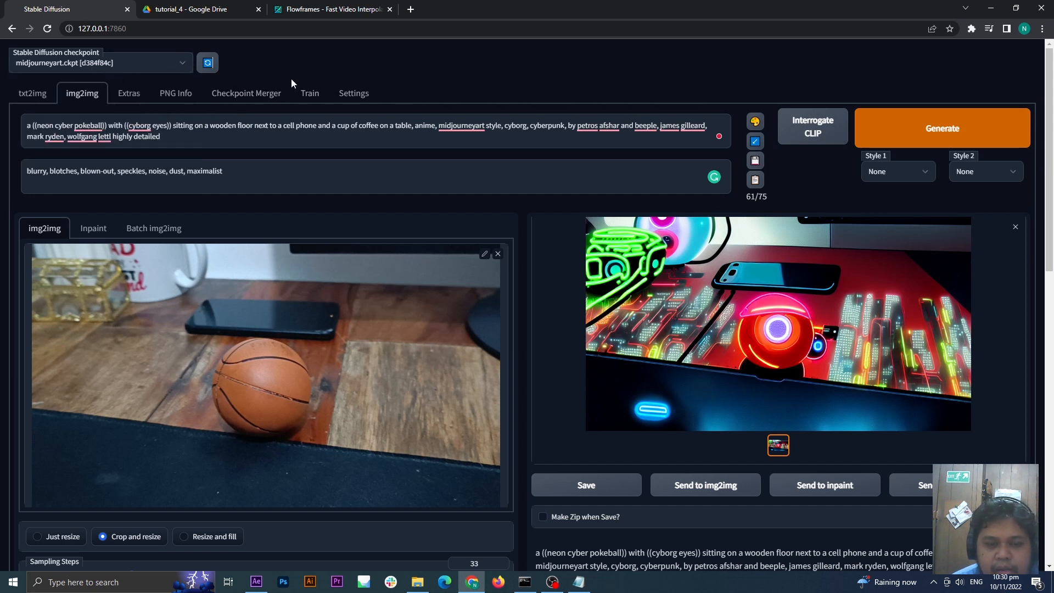
# - Review the test image's sampling, size, CFG, denoising and img2img alternative test settings
pyautogui.scroll(-2, 537, 344)
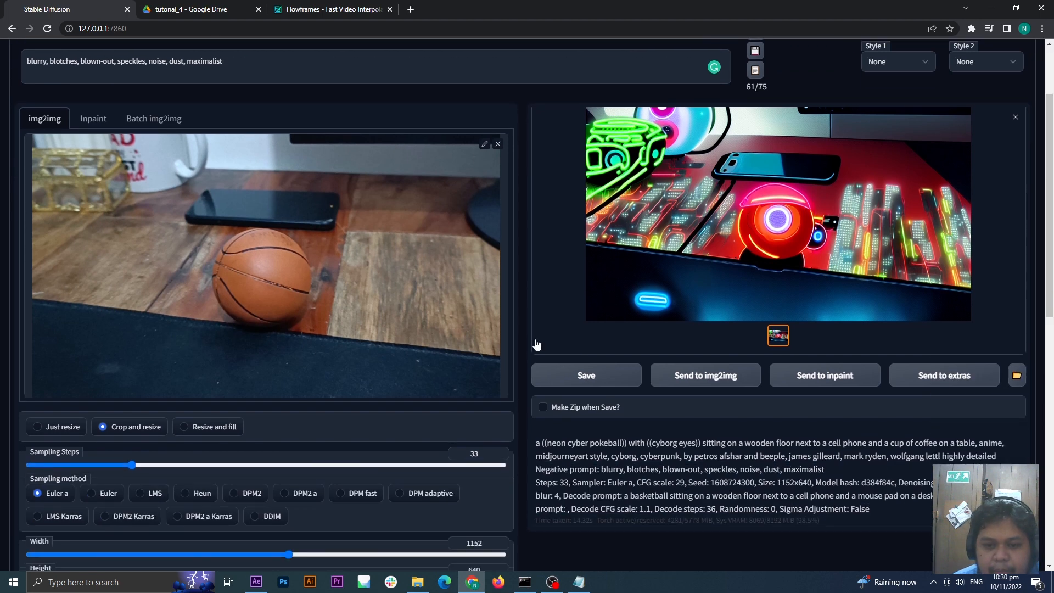
pyautogui.scroll(2, 537, 344)
pyautogui.scroll(-10, 537, 344)
pyautogui.scroll(-1, 537, 345)
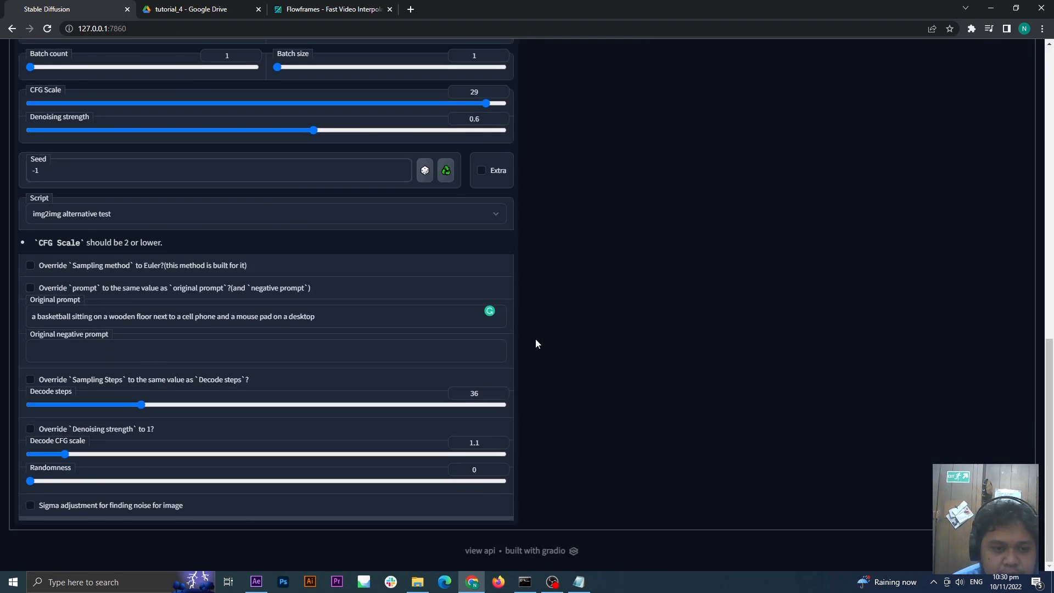
pyautogui.scroll(2, 537, 344)
pyautogui.scroll(8, 536, 340)
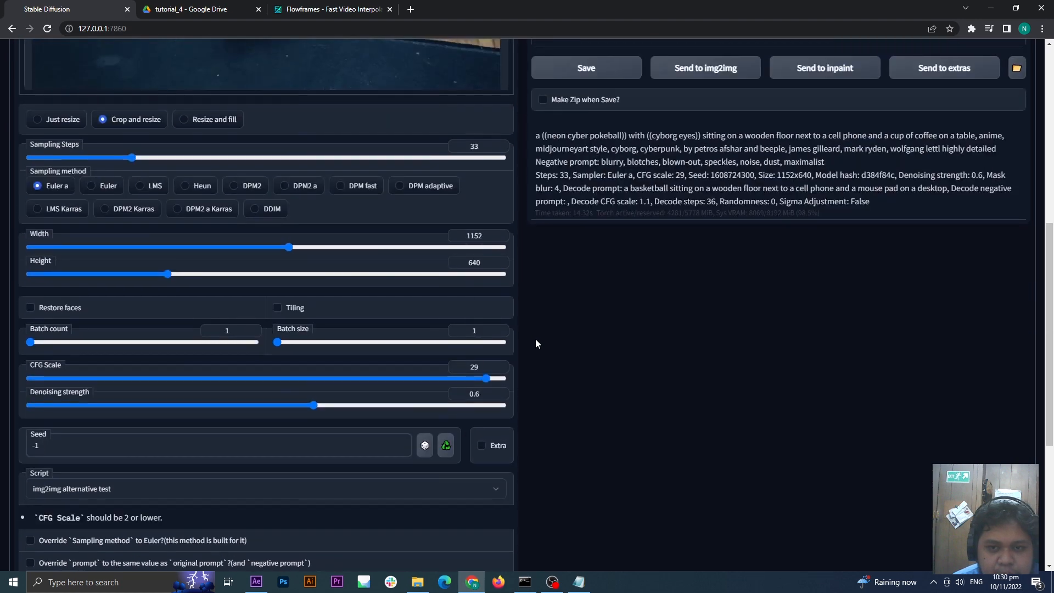
pyautogui.scroll(-8, 788, 226)
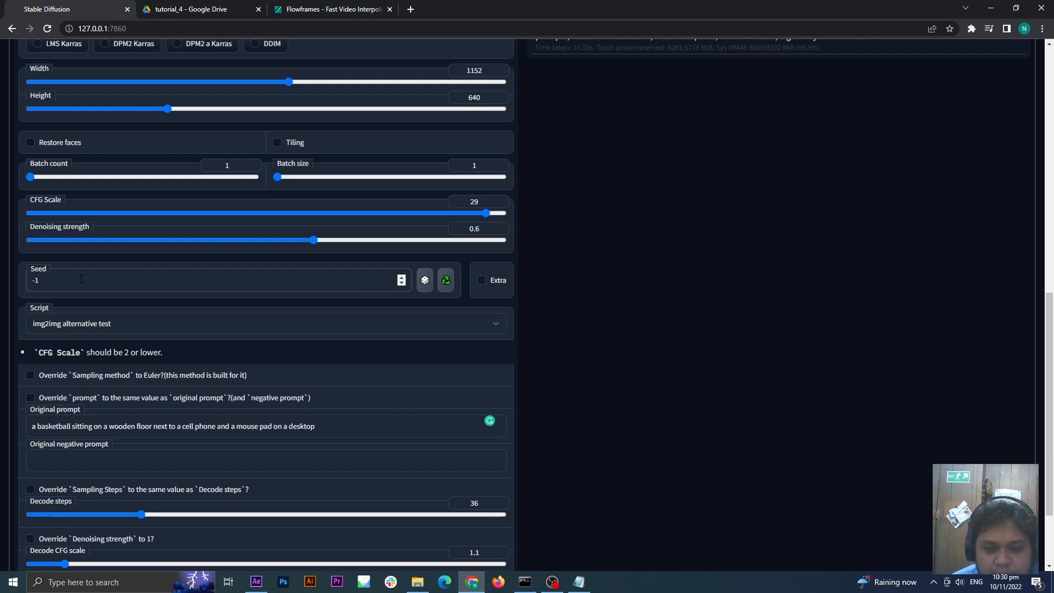
pyautogui.click(447, 281)
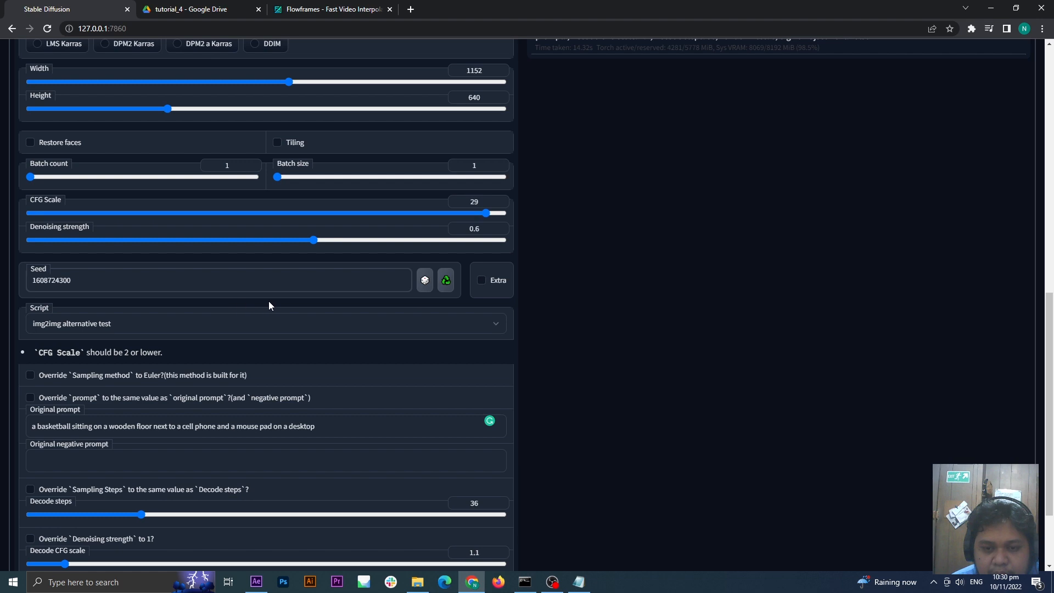
pyautogui.click(425, 281)
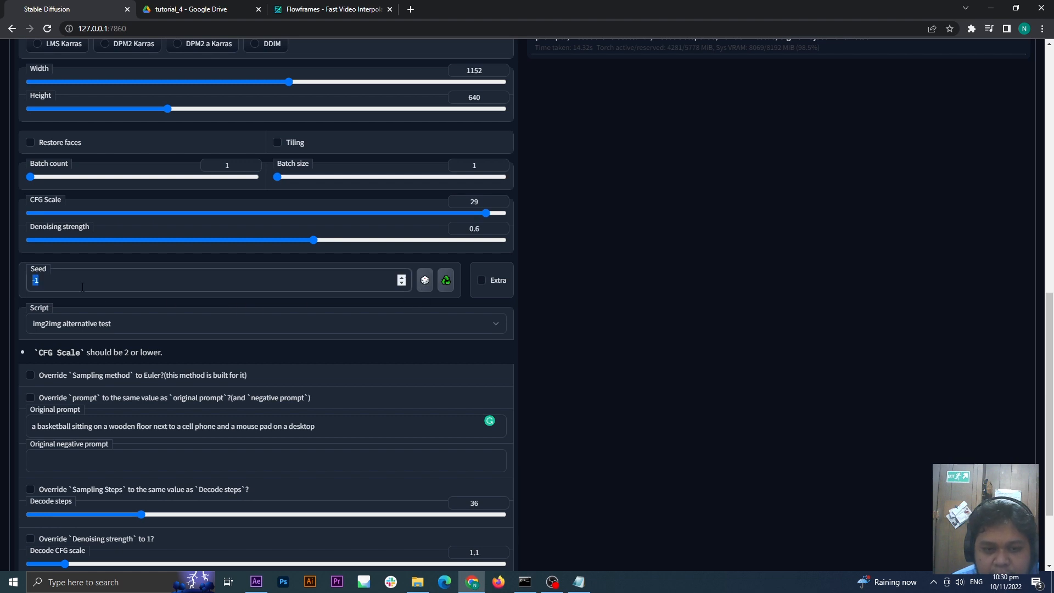
pyautogui.click(438, 295)
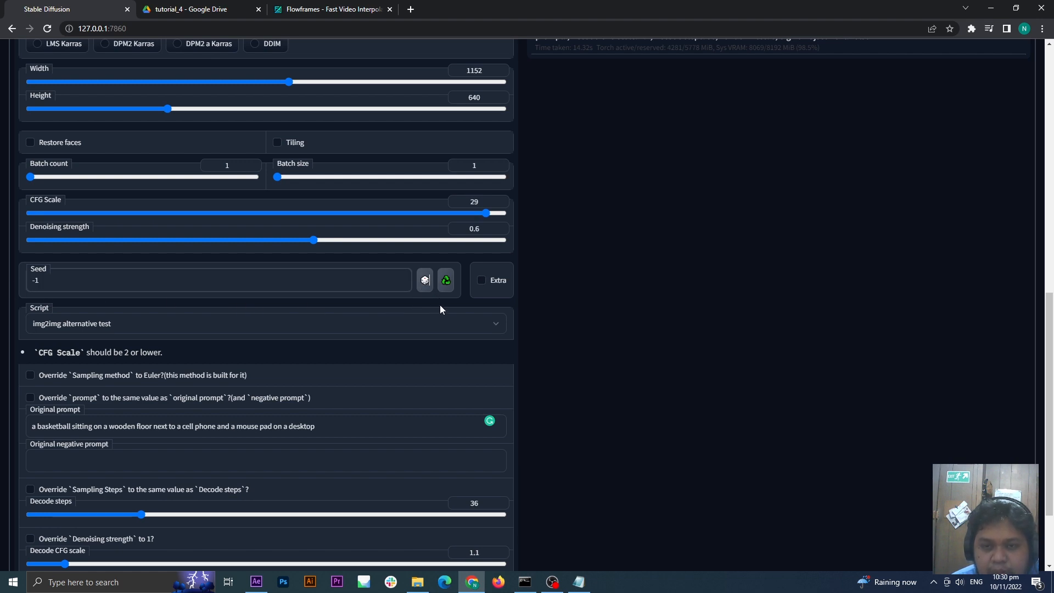
pyautogui.scroll(8, 440, 305)
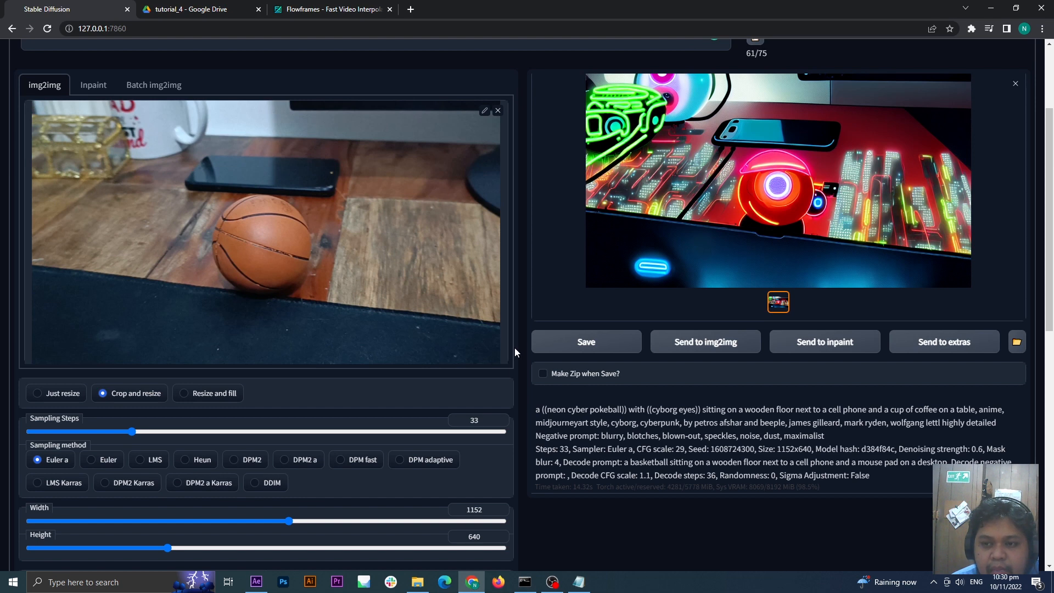
pyautogui.scroll(-7, 515, 348)
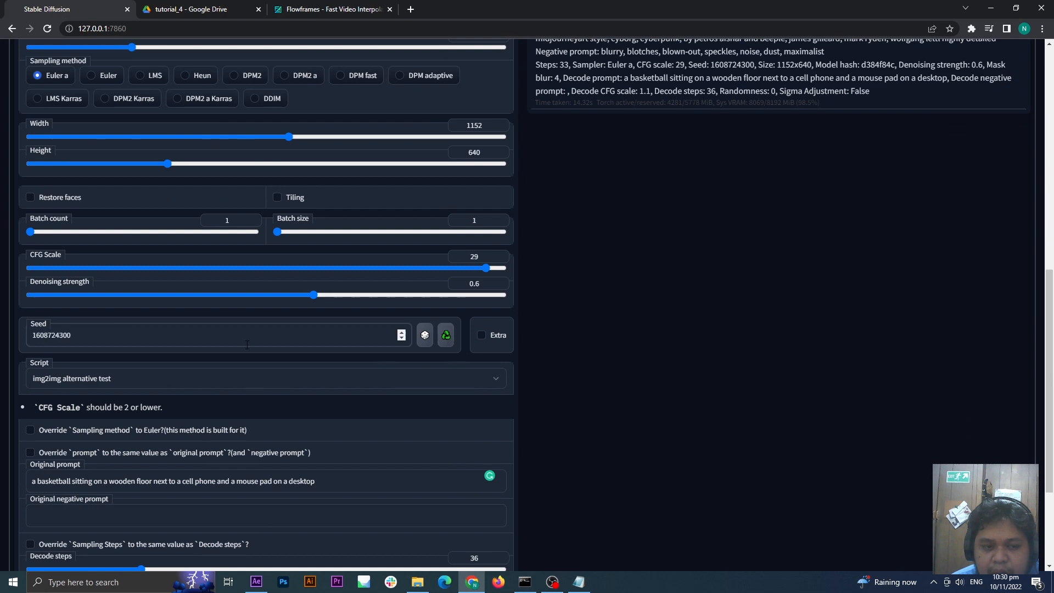
pyautogui.moveTo(78, 338); pyautogui.dragTo(7, 340)
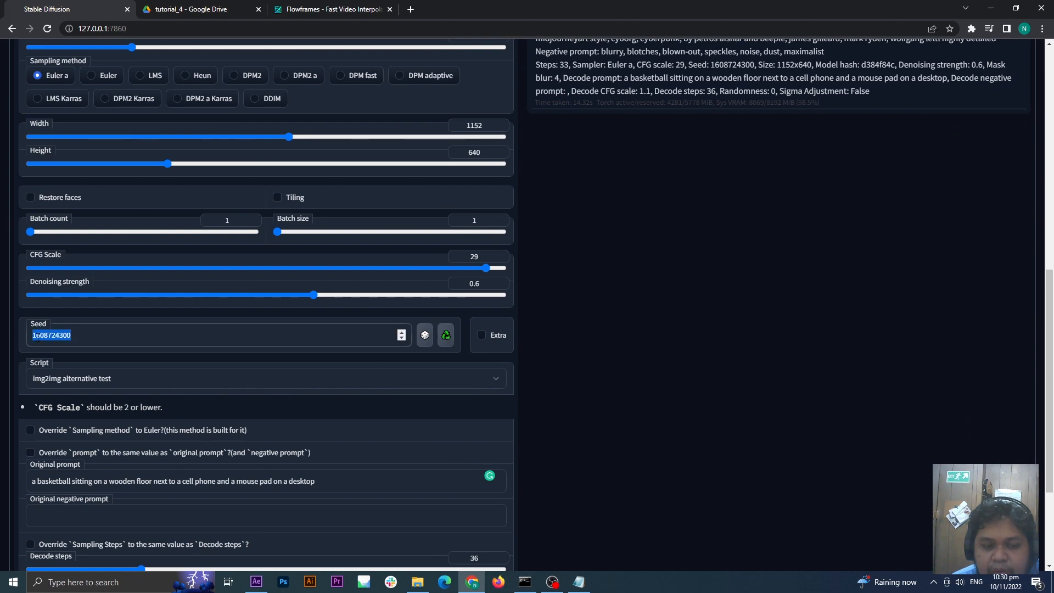
# - Compare the source frame with the generated neon image and recheck the prompts, seed and generation parameters
pyautogui.scroll(7, 407, 215)
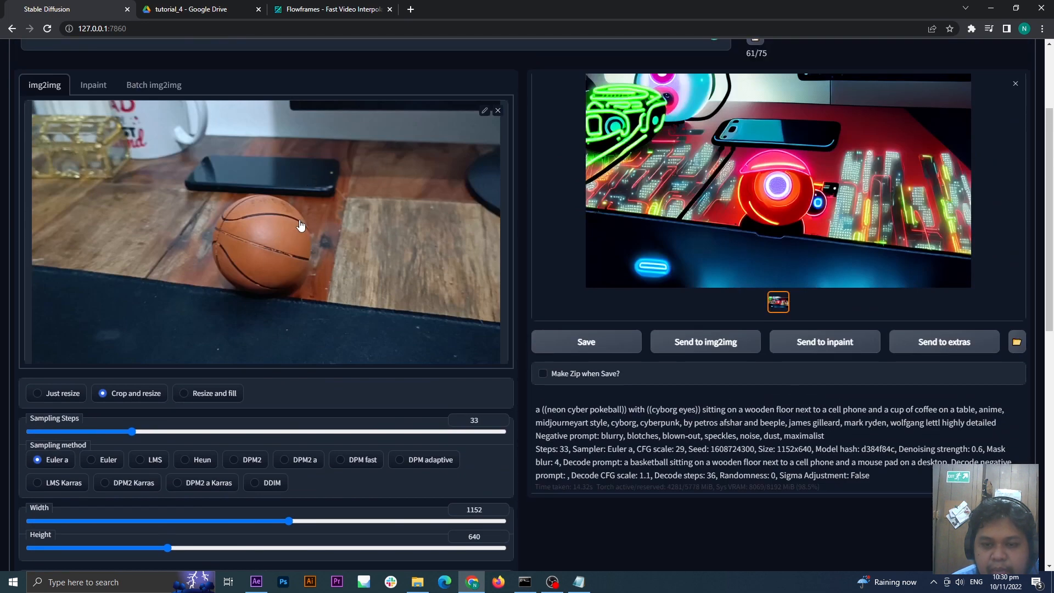
pyautogui.scroll(-9, 463, 344)
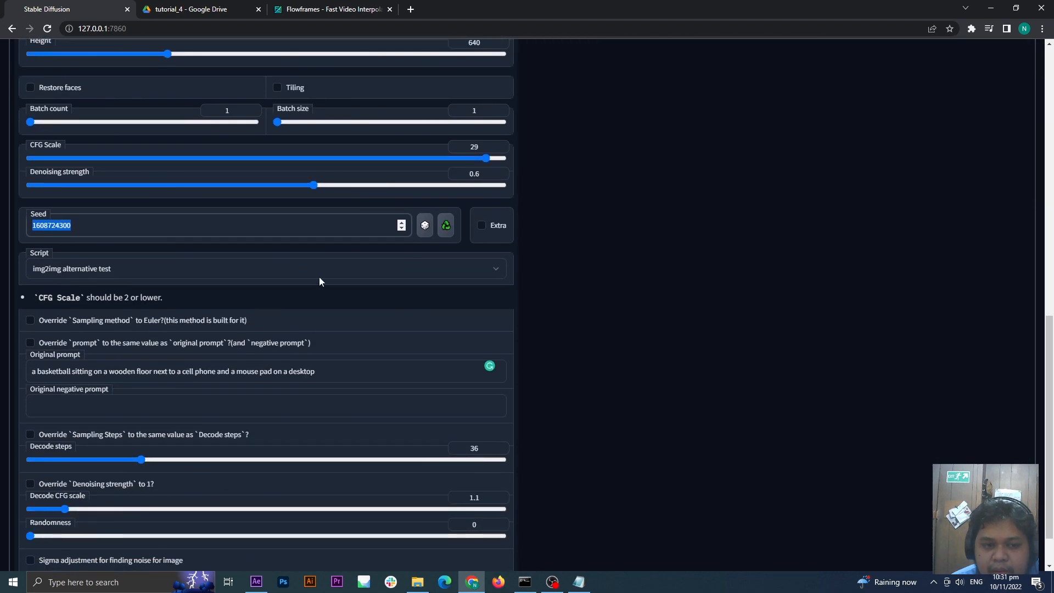
pyautogui.scroll(9, 645, 313)
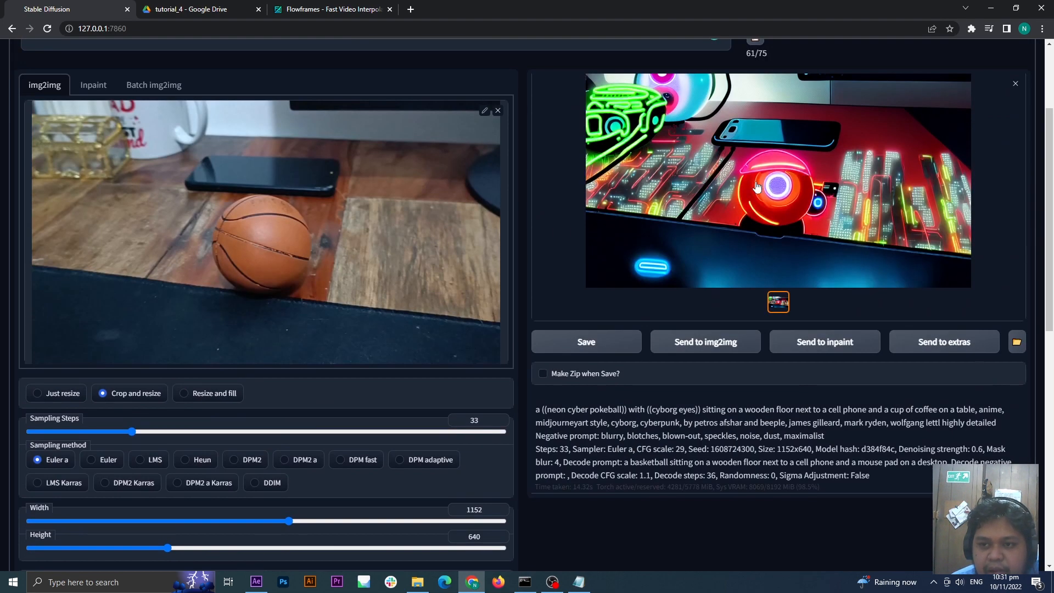
pyautogui.scroll(3, 787, 196)
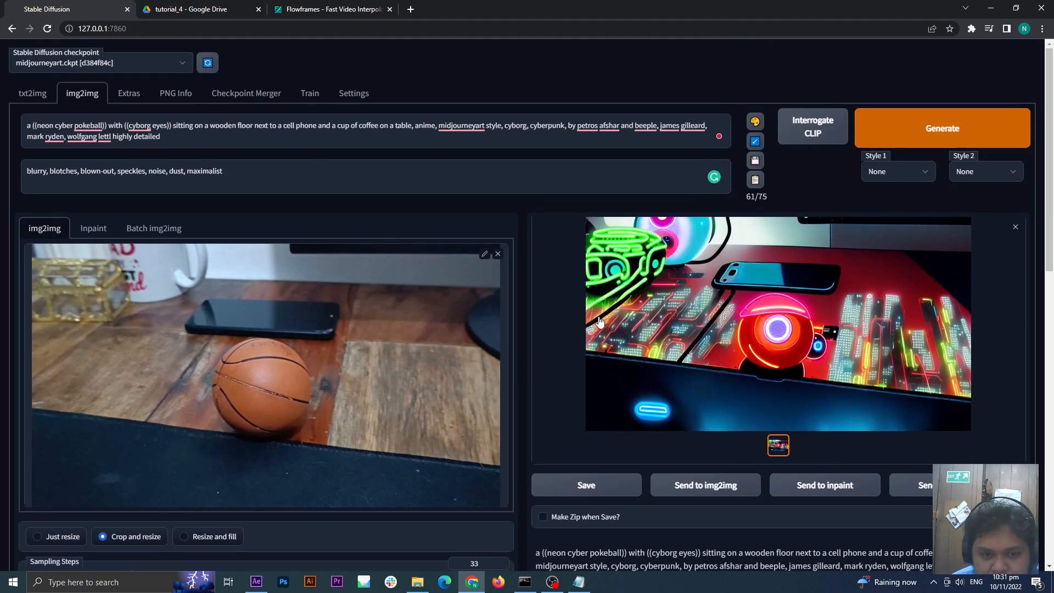
pyautogui.scroll(-6, 621, 324)
pyautogui.scroll(-7, 632, 316)
pyautogui.scroll(10, 631, 316)
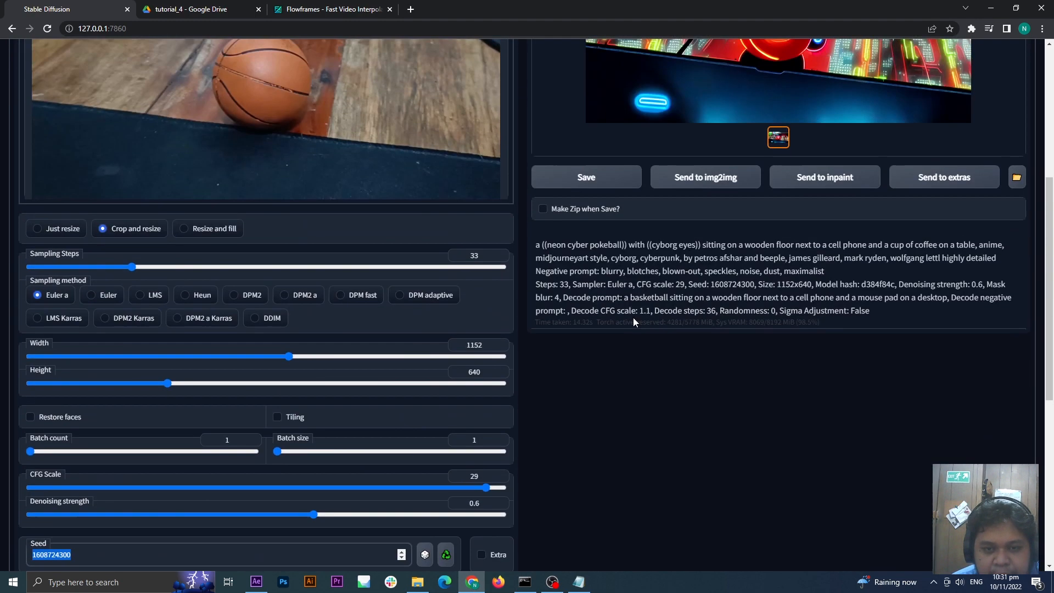
pyautogui.scroll(3, 634, 318)
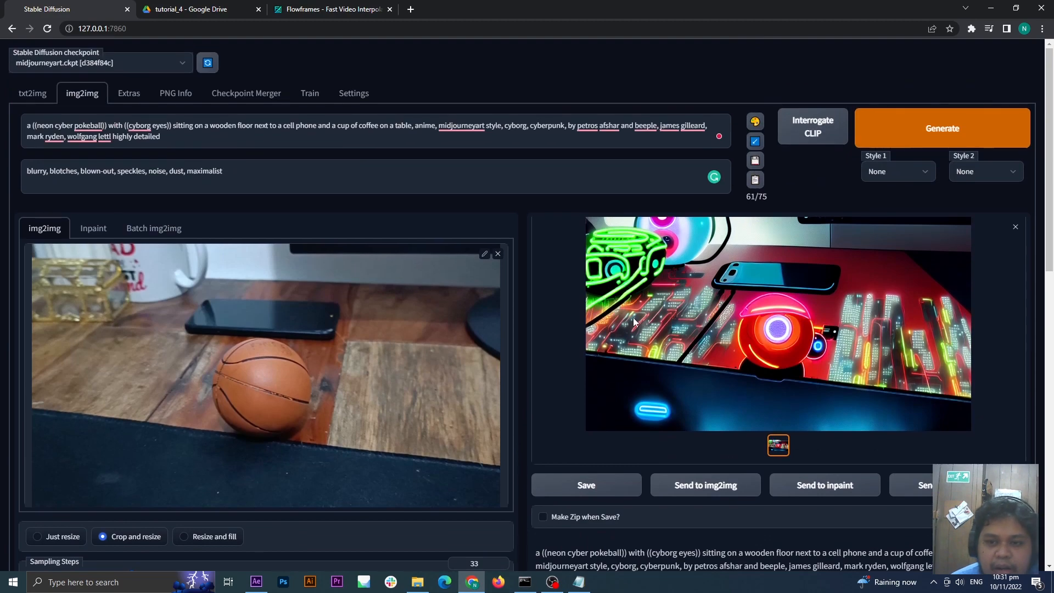
pyautogui.scroll(-4, 629, 311)
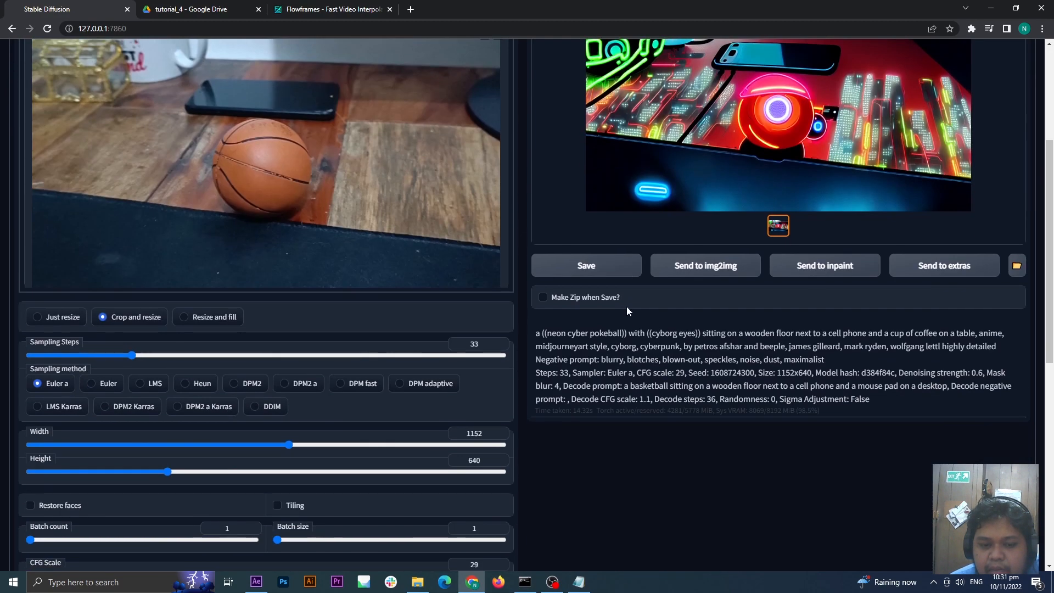
pyautogui.scroll(4, 627, 306)
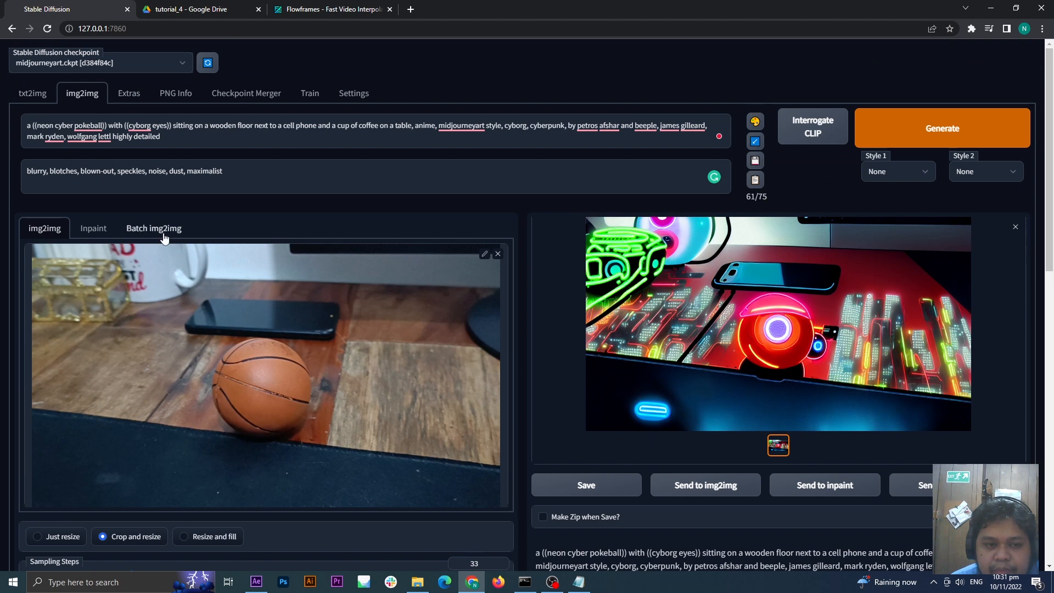
# - Switch to batch img2img and check the JPEG frames in the render_jpg_toai folder against the input directory
pyautogui.click(164, 238)
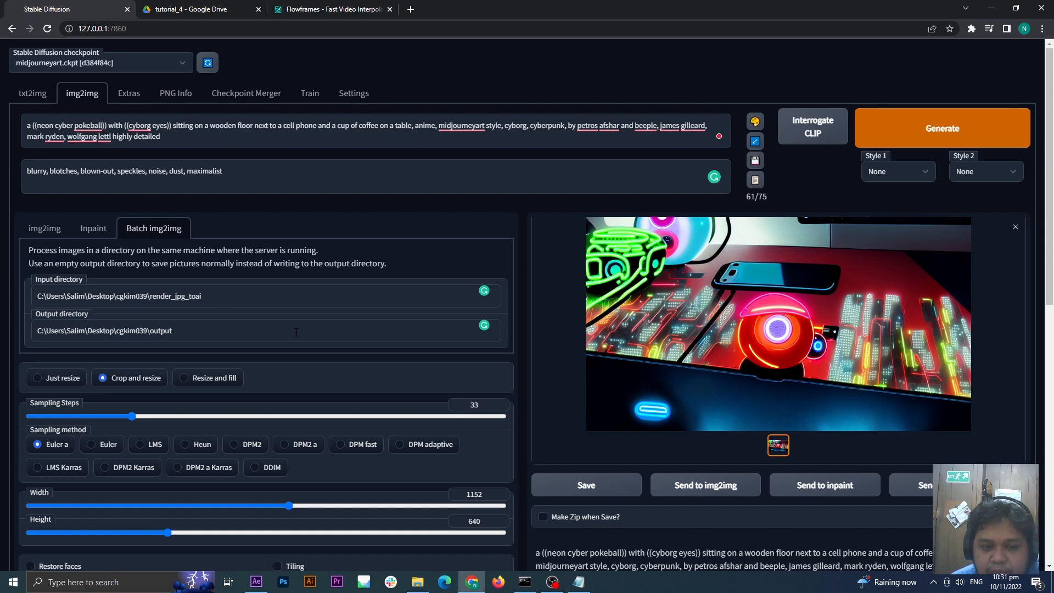
pyautogui.click(417, 581)
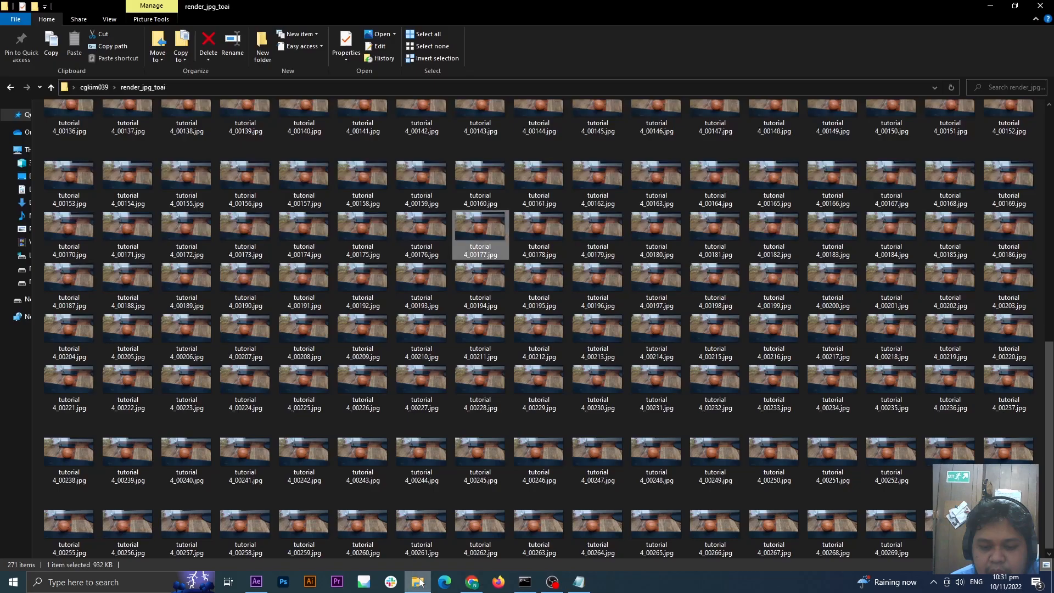
pyautogui.scroll(5, 371, 286)
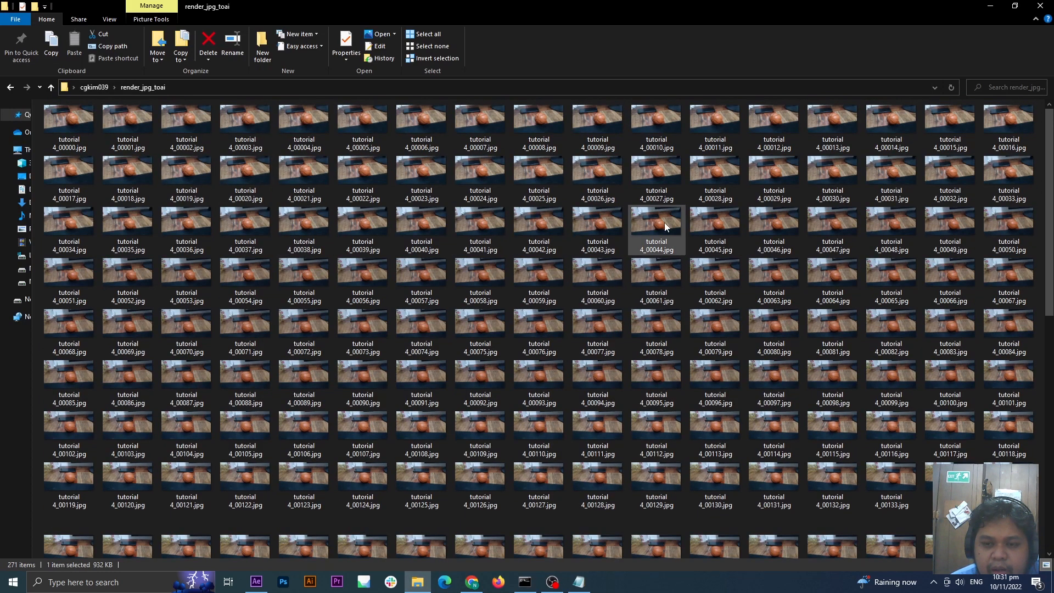
pyautogui.click(991, 7)
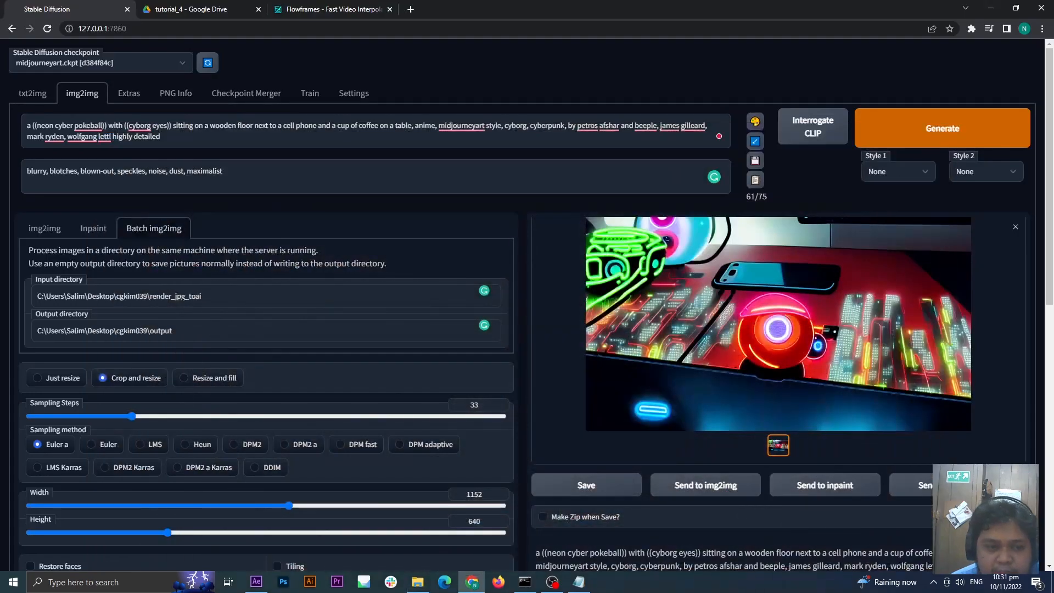
pyautogui.click(238, 297)
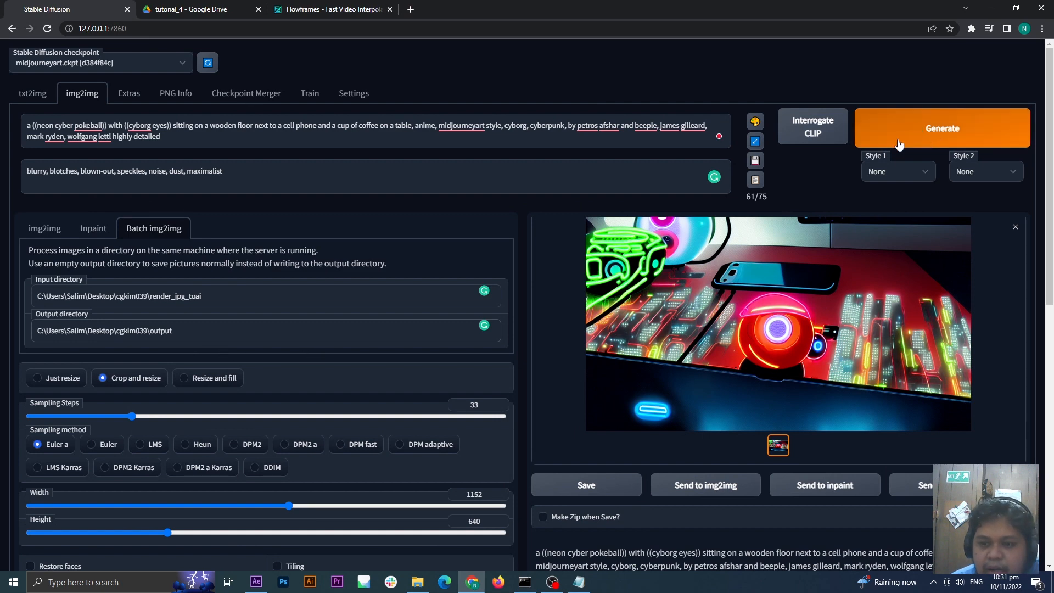
# - Generate the img2img batch and inspect the stylized JPEG frames in the output folder from first to last
pyautogui.click(899, 144)
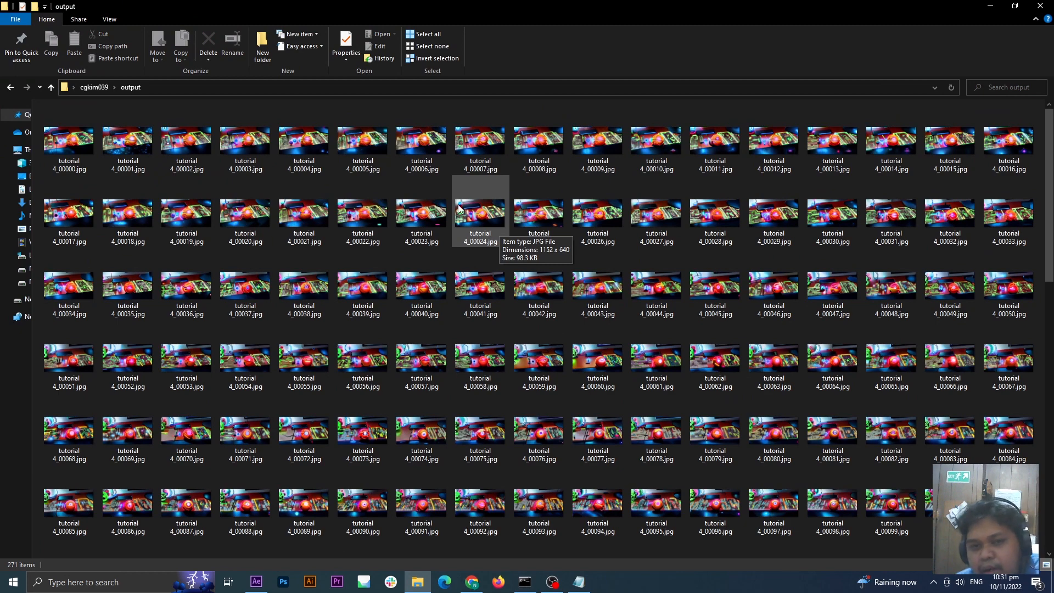
pyautogui.scroll(-5, 527, 300)
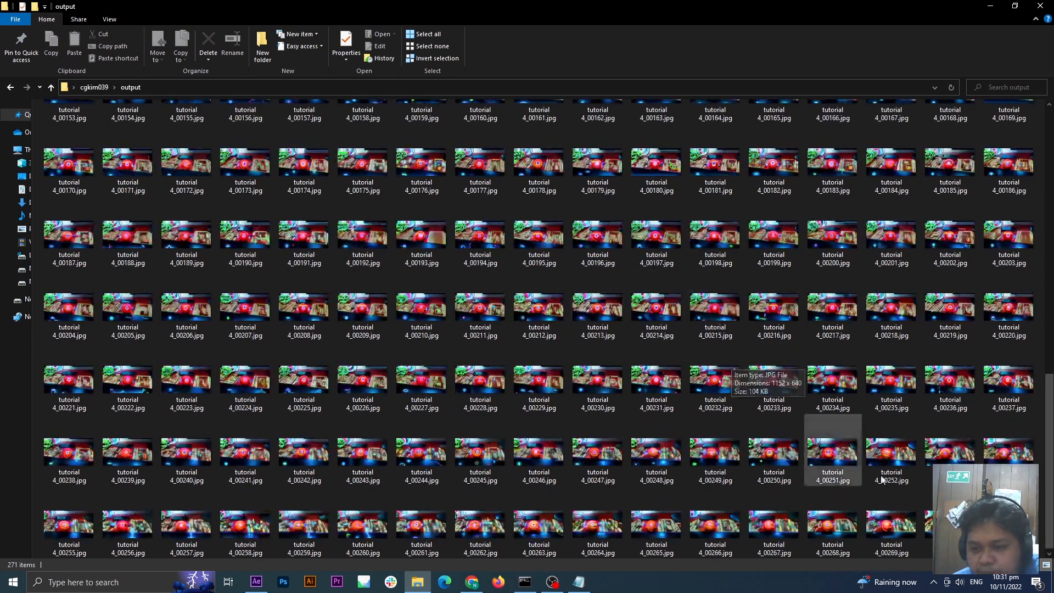
pyautogui.click(951, 522)
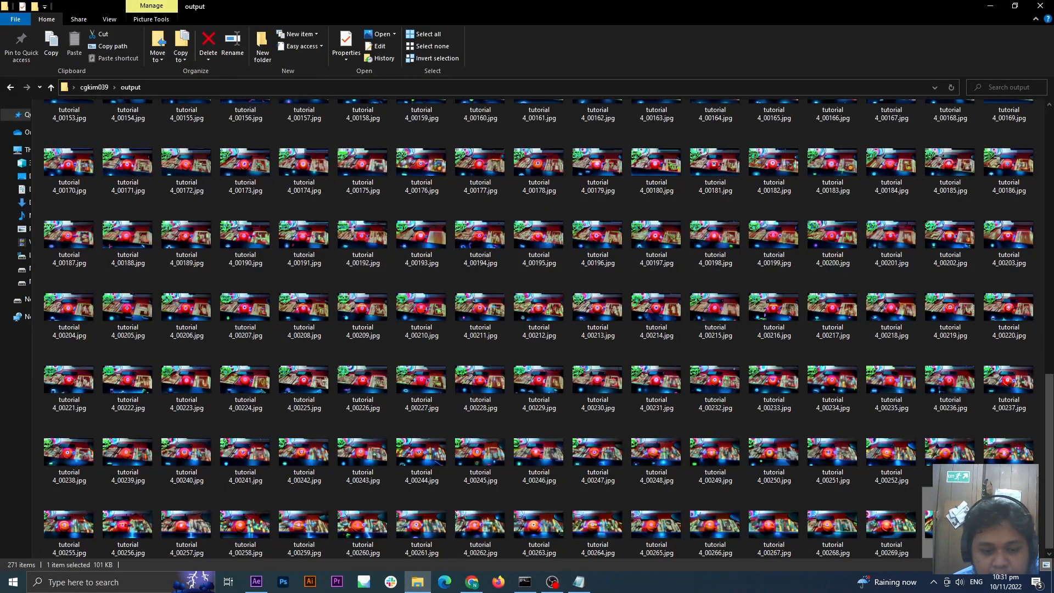
pyautogui.click(1009, 522)
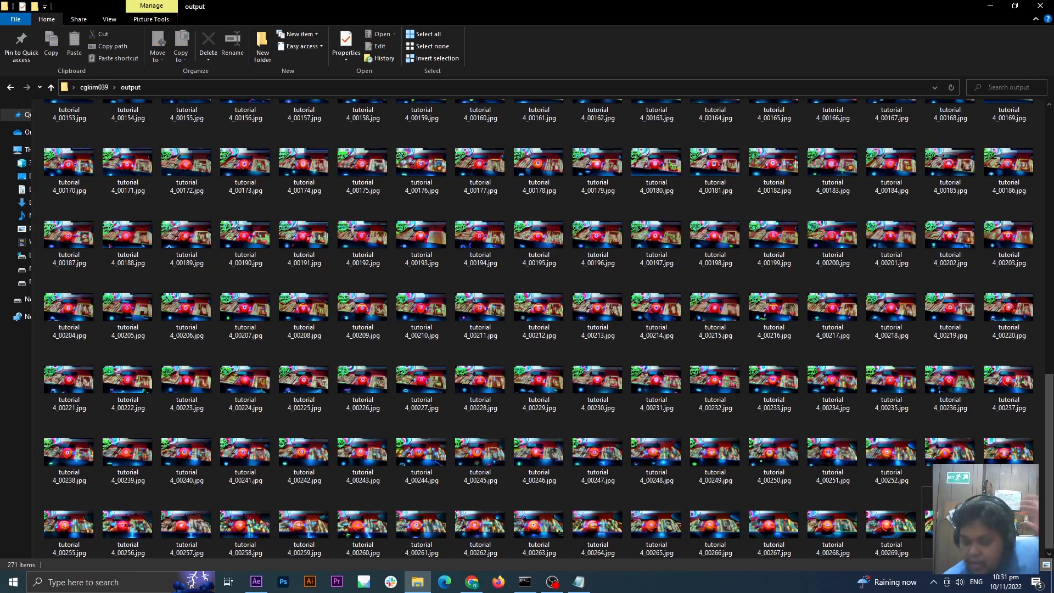
pyautogui.scroll(5, 538, 328)
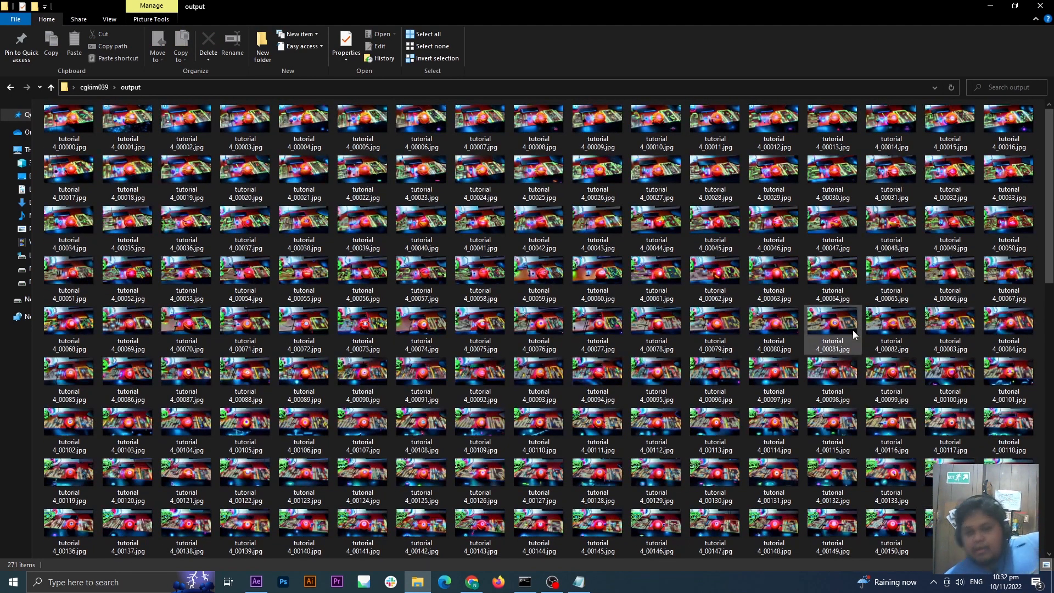
pyautogui.moveTo(852, 331)
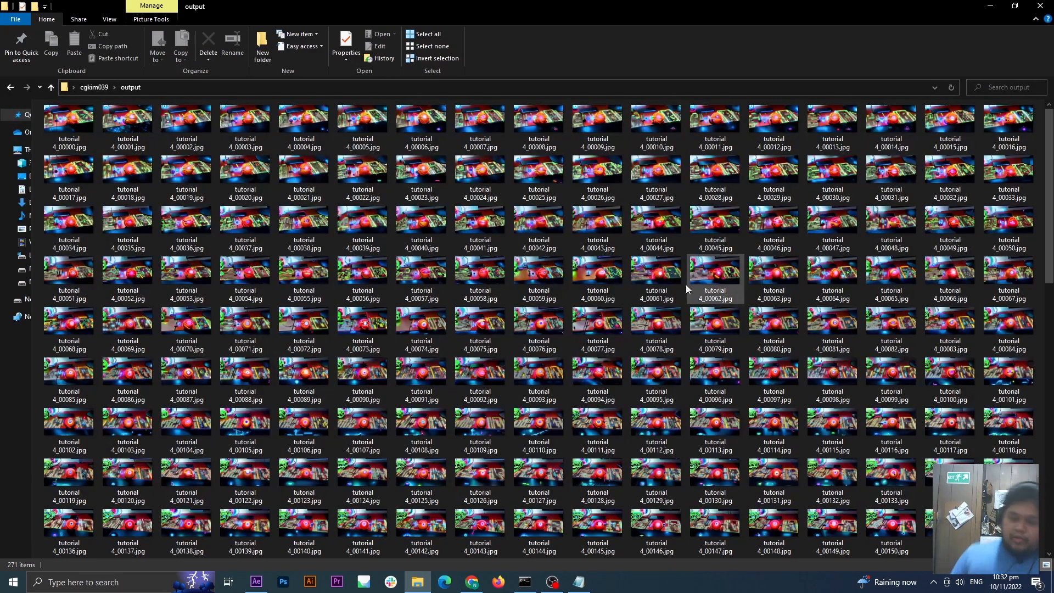
pyautogui.click(983, 6)
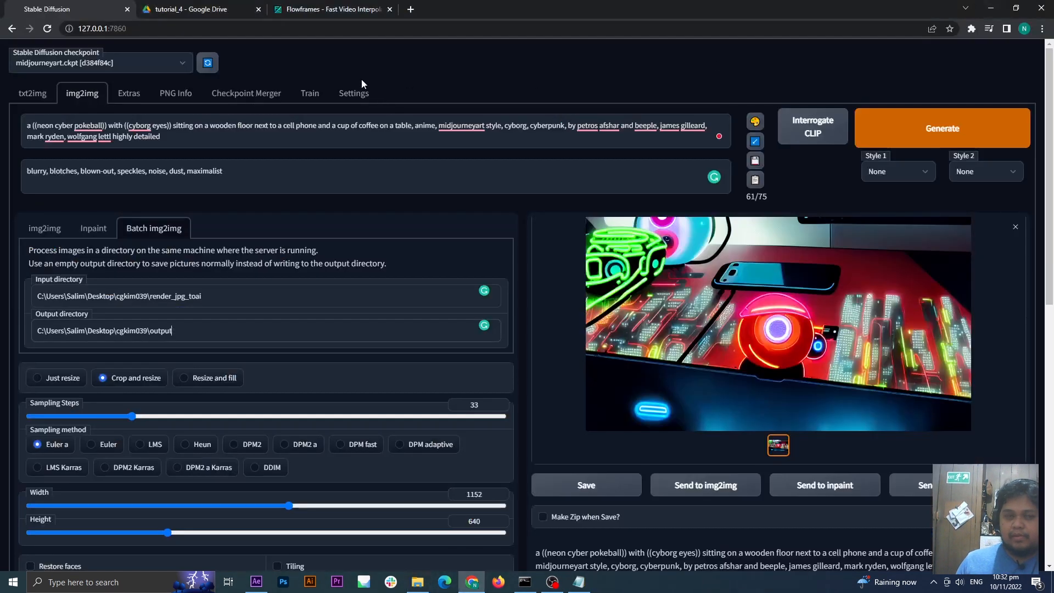
# - Review the Flowframes video interpolation page on itch.io, including its description, feature list and comparison images
pyautogui.click(355, 8)
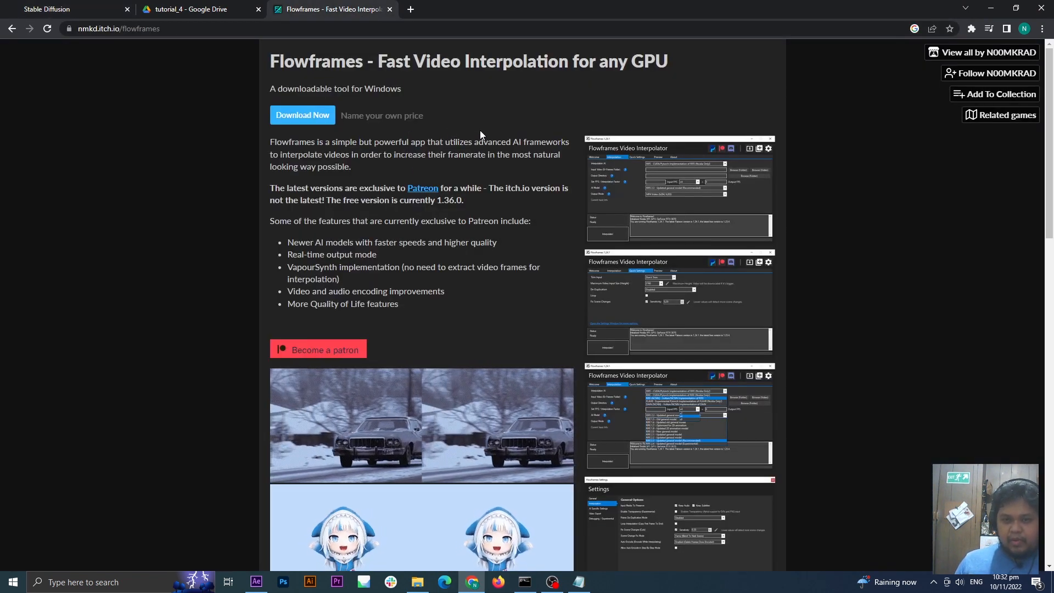
pyautogui.scroll(-2, 474, 140)
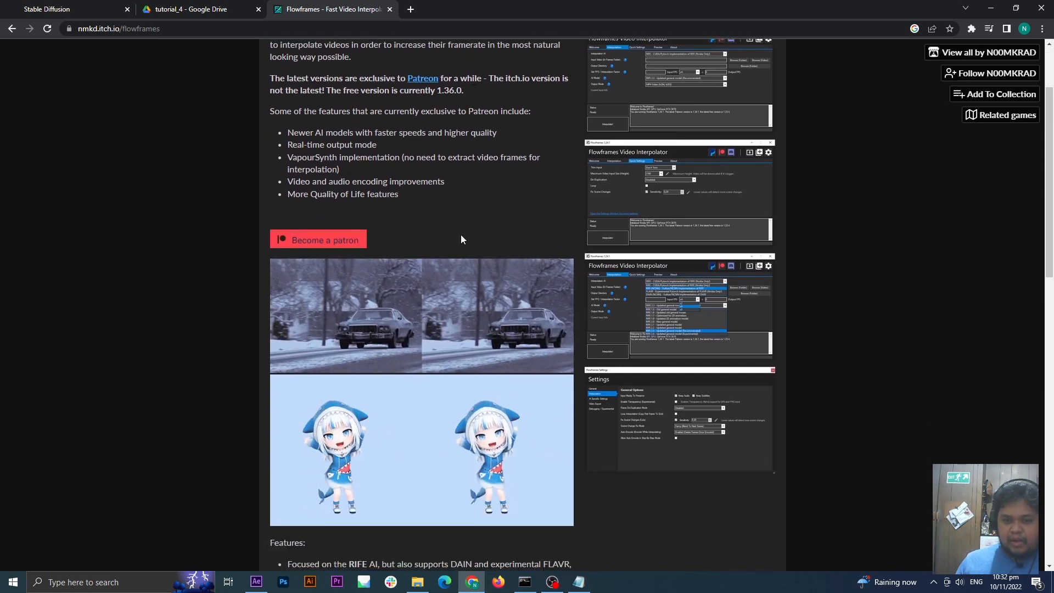
pyautogui.scroll(-1, 460, 235)
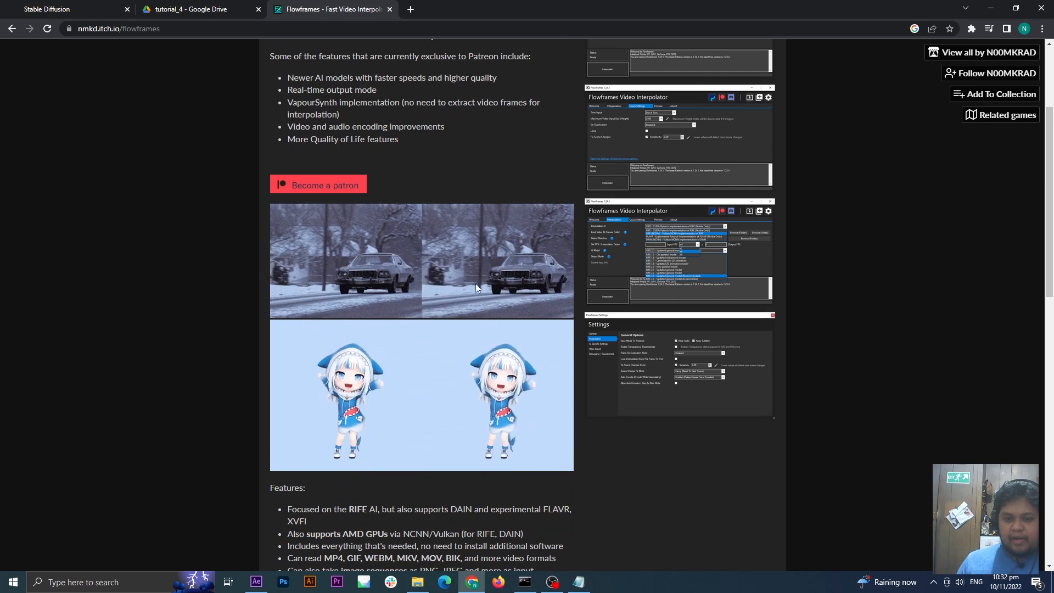
pyautogui.scroll(3, 504, 324)
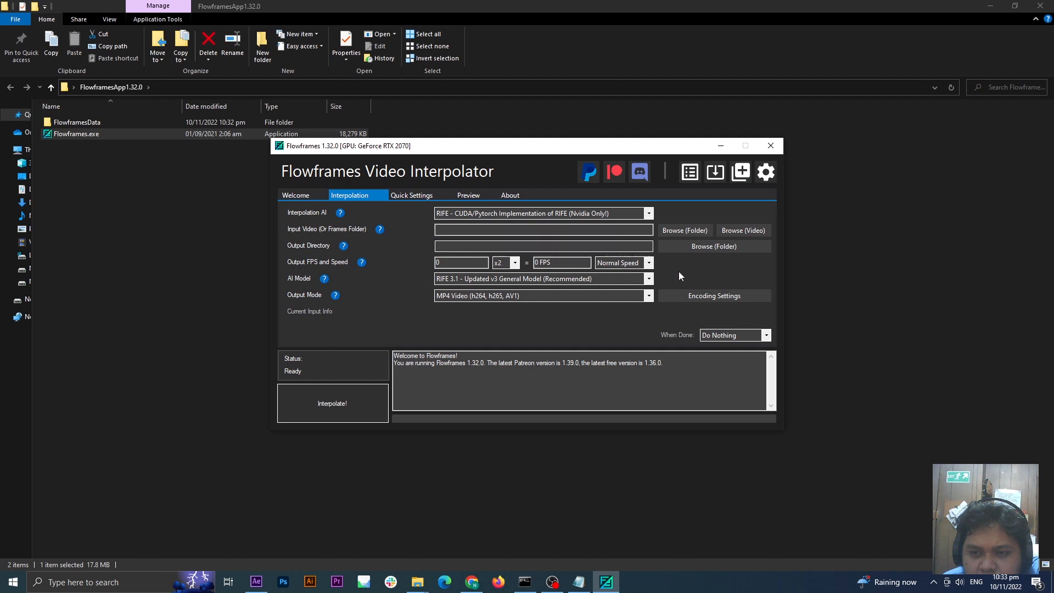
# - In Flowframes, set the output folder inside Desktop\cgkim039 as the input frames folder
pyautogui.click(688, 235)
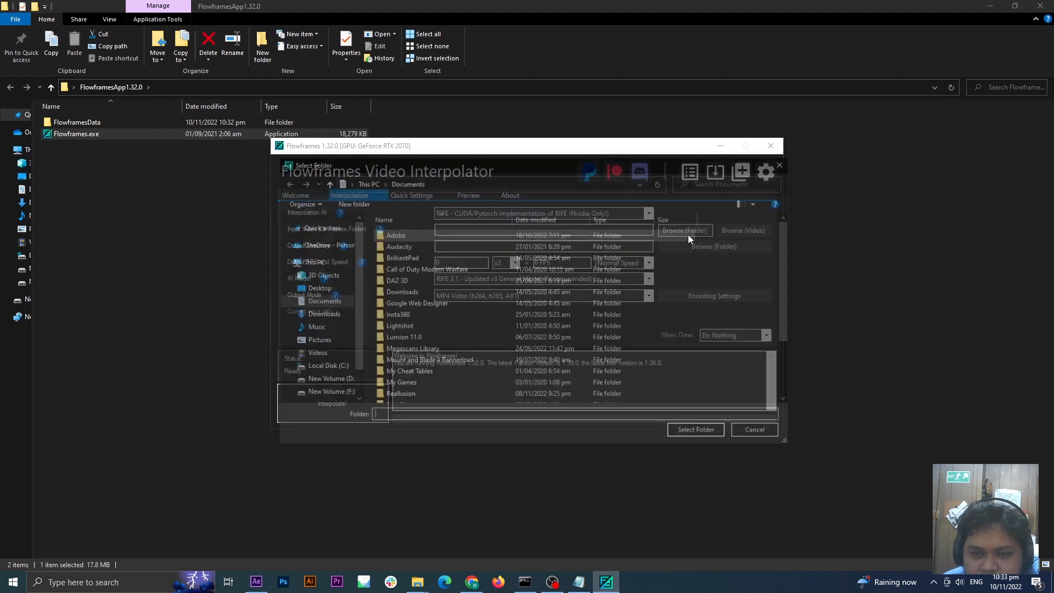
pyautogui.click(328, 289)
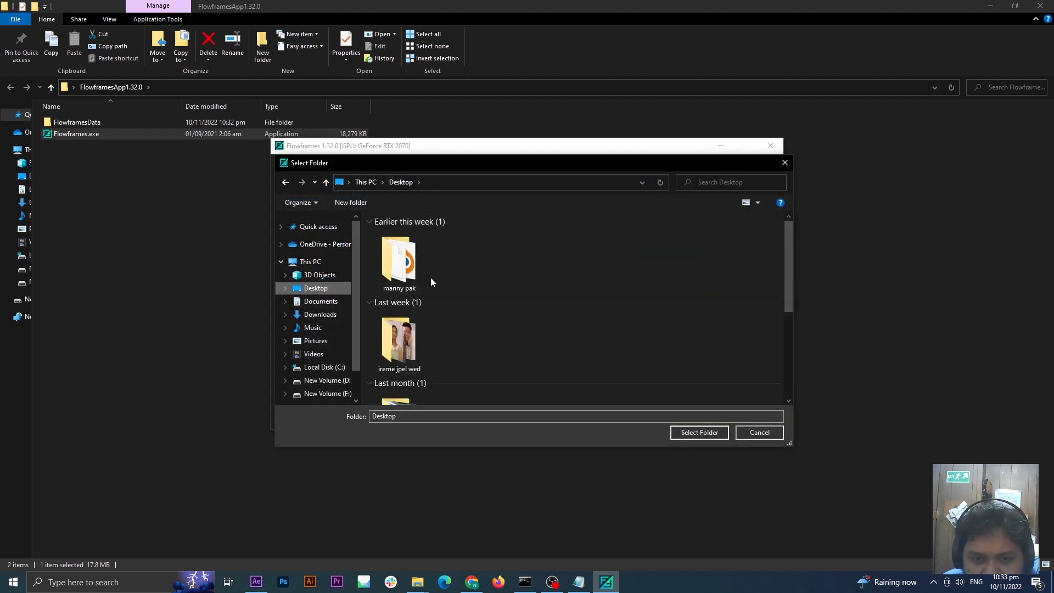
pyautogui.scroll(-3, 416, 325)
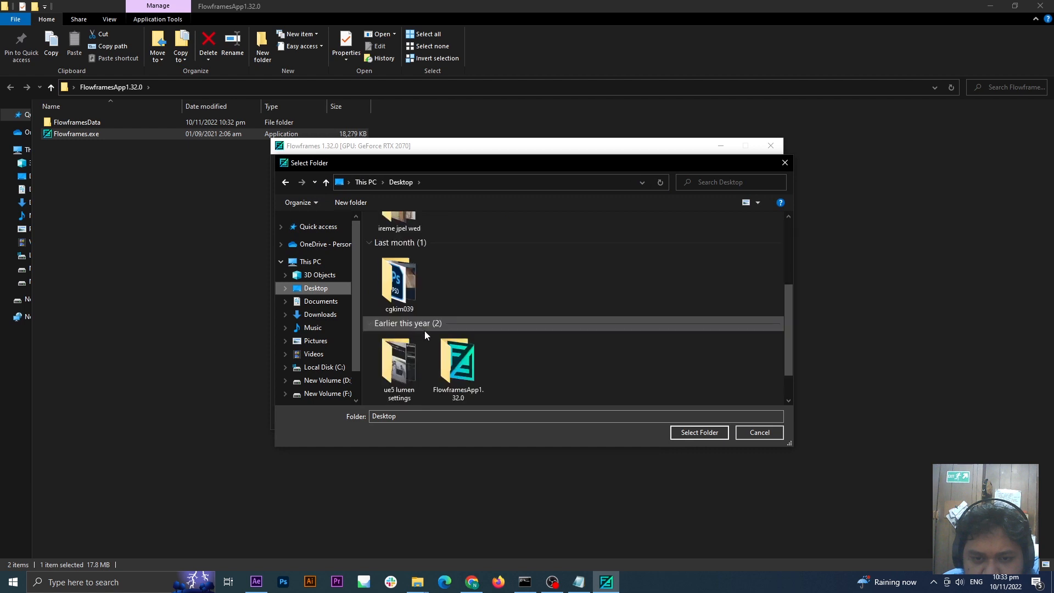
pyautogui.doubleClick(407, 287)
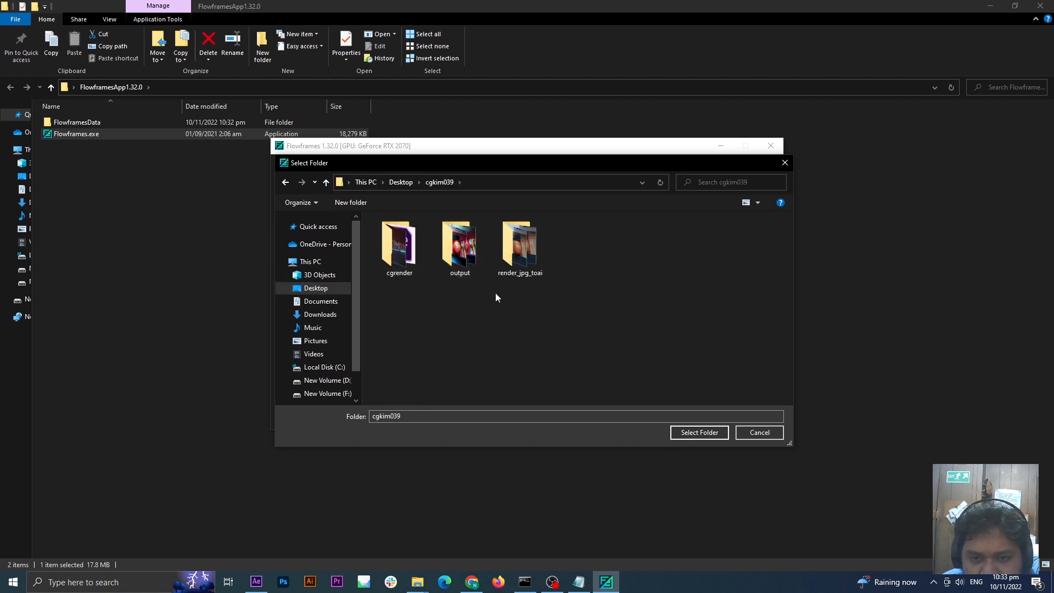
pyautogui.doubleClick(532, 269)
pyautogui.click(446, 186)
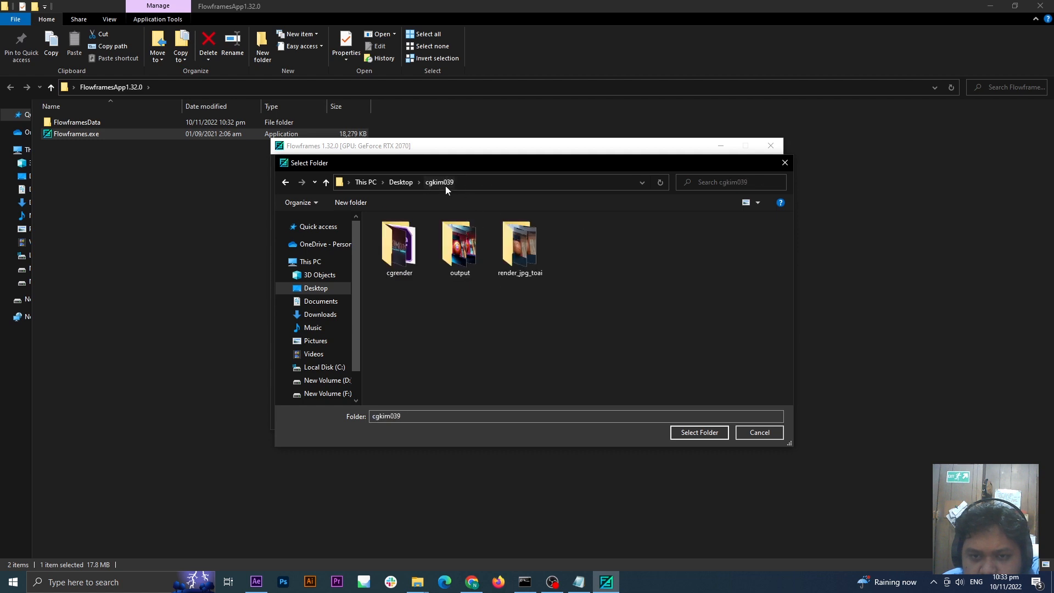
pyautogui.doubleClick(467, 244)
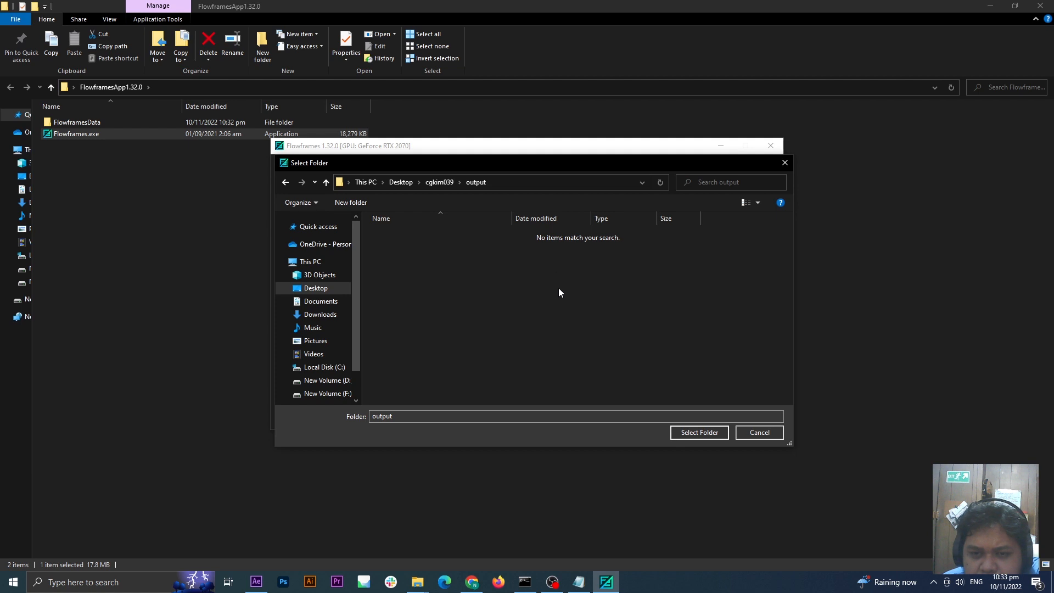
pyautogui.click(699, 432)
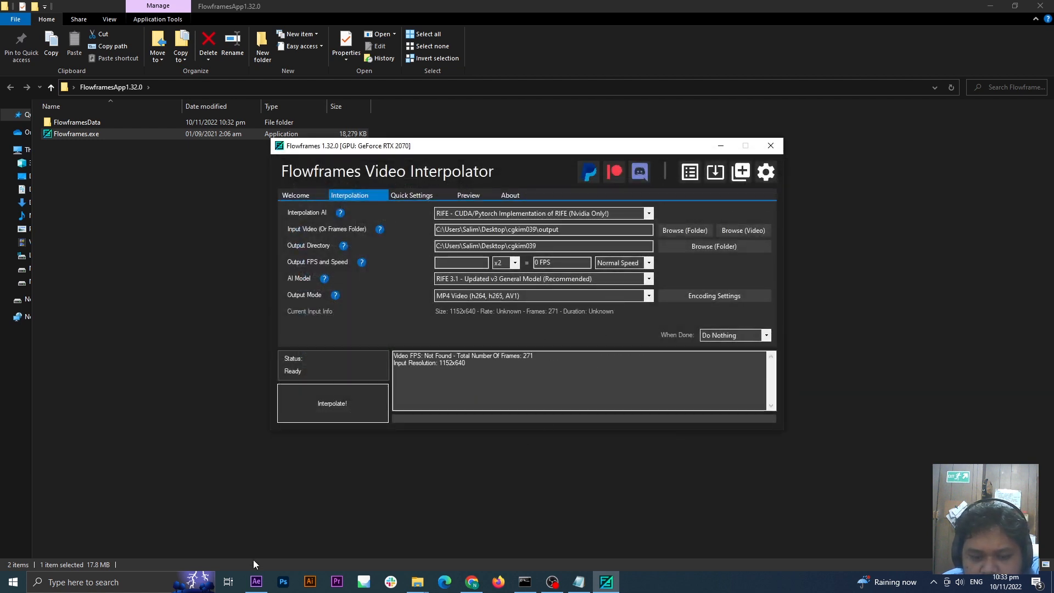
# - Switch to After Effects and copy the frame rate value from the tutorial 4 composition's settings
pyautogui.click(256, 582)
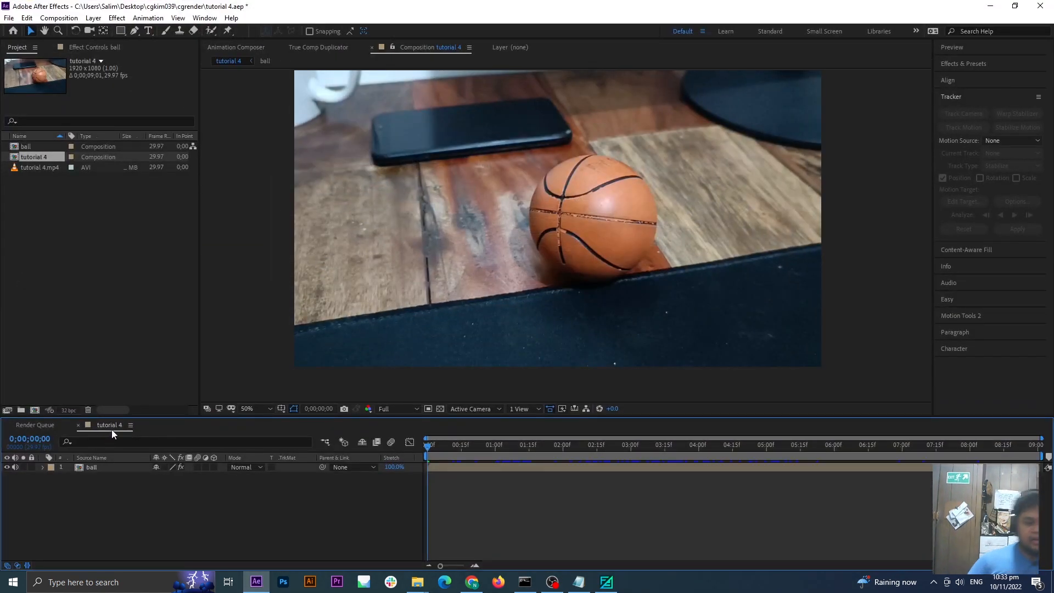
pyautogui.hotkey('ctrl', 'k')
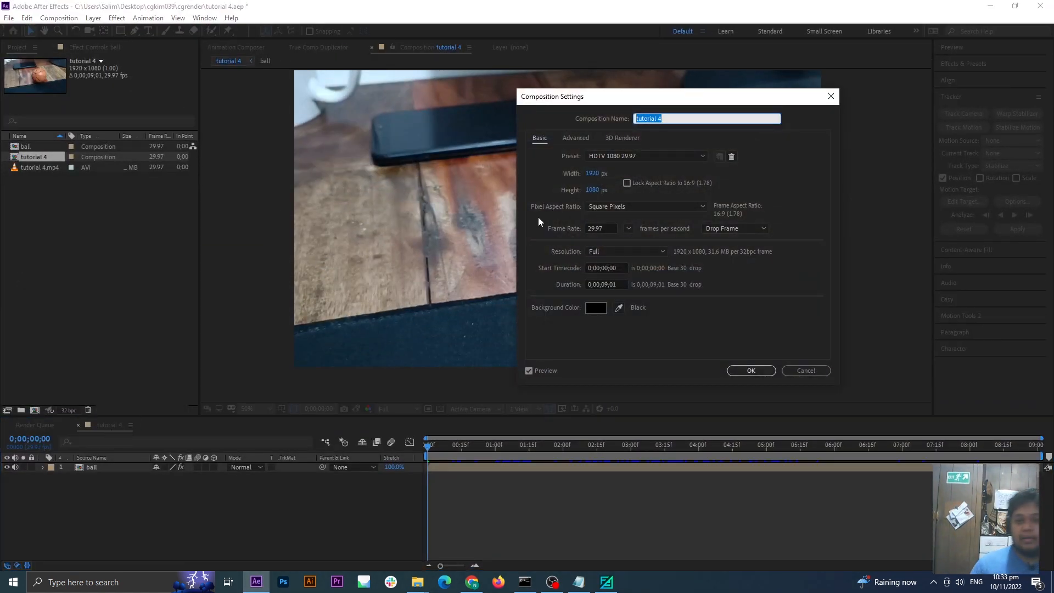
pyautogui.doubleClick(606, 230)
pyautogui.hotkey('ctrl', 'c')
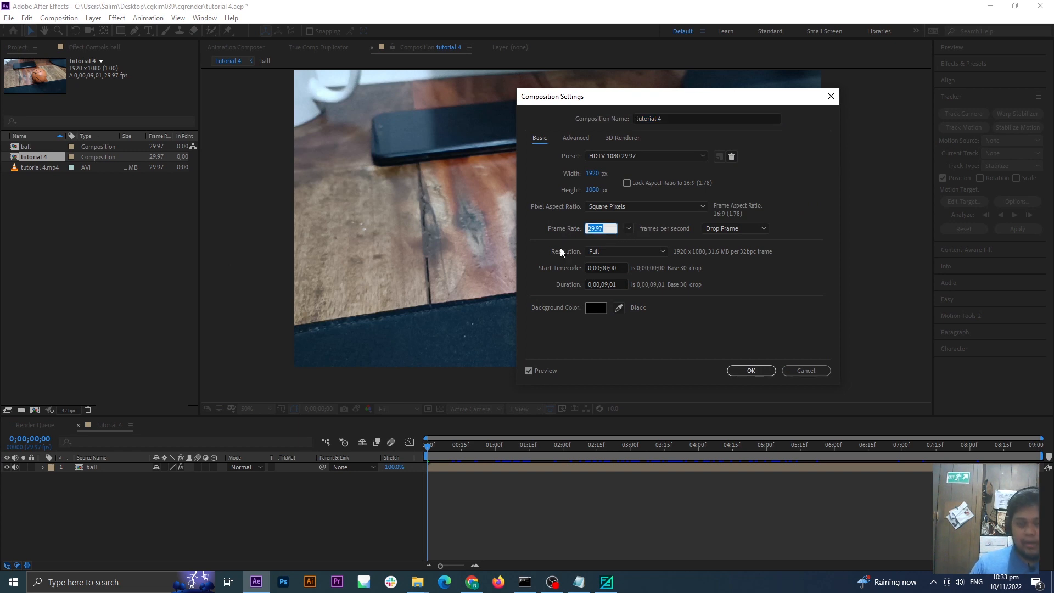
pyautogui.click(813, 370)
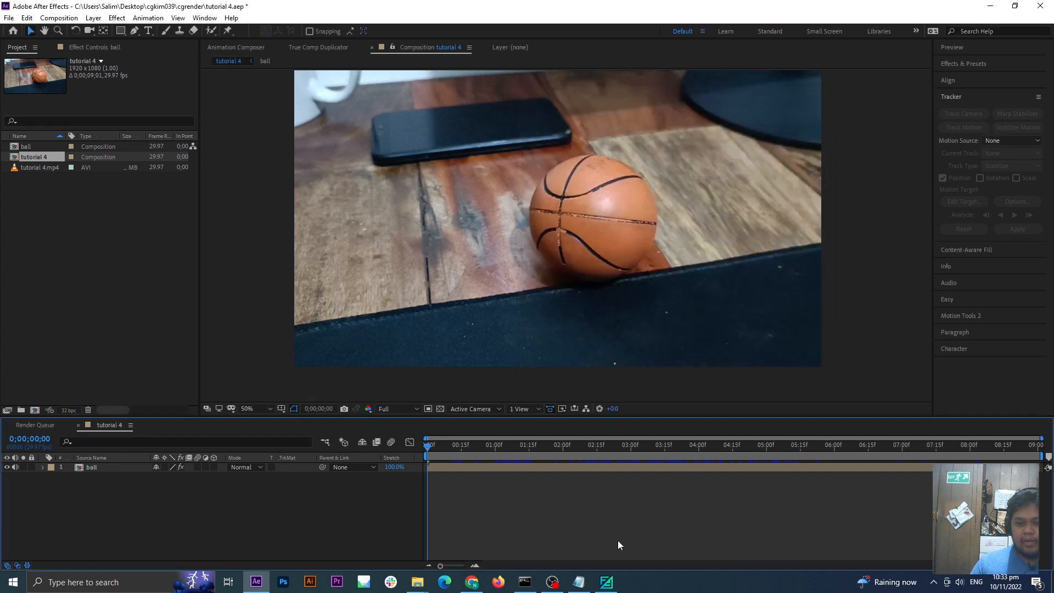
# - Back in Flowframes, set the input frame rate to 29.97, interpolate the frames at x2 with RIFE, and close the program
pyautogui.click(607, 581)
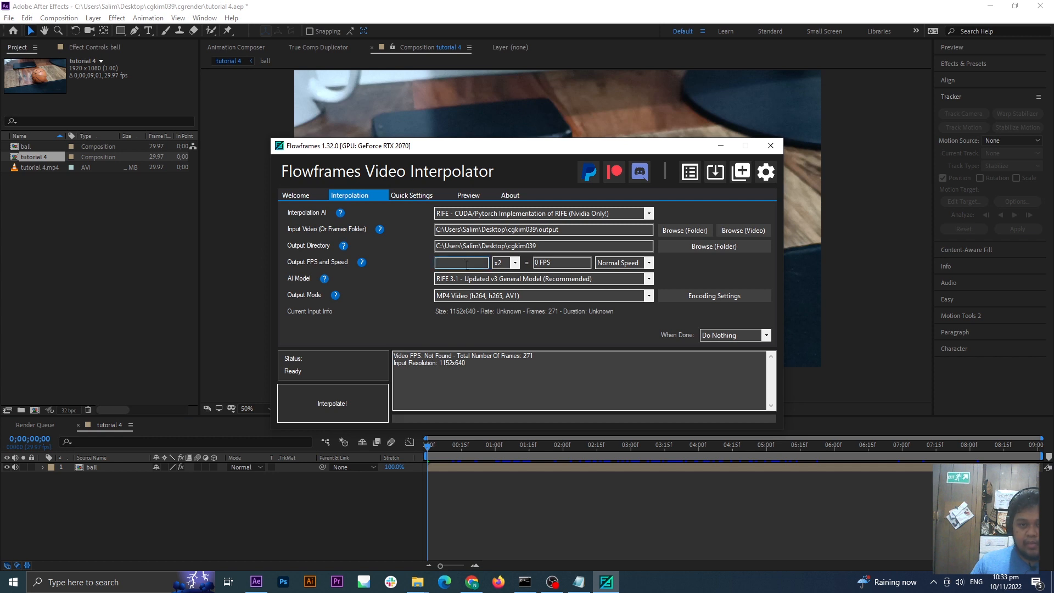
pyautogui.hotkey('ctrl', 'v')
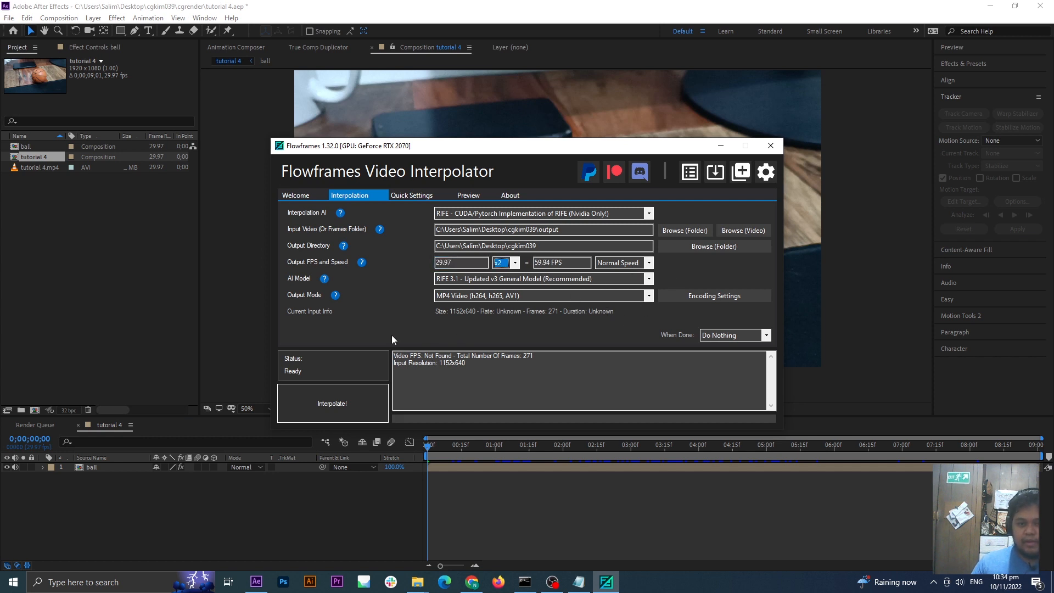
pyautogui.click(338, 404)
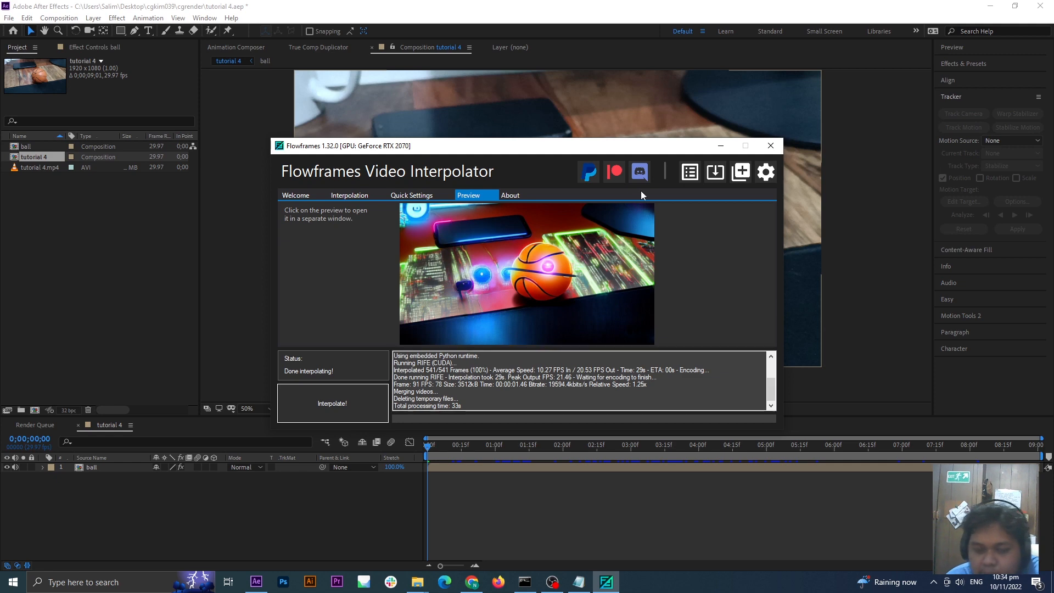
pyautogui.click(769, 149)
# - Play the interpolated video output-2x-RIFE-RIFE3.1-59.94fps.mp4 full screen in VLC, and close the player
pyautogui.click(313, 157)
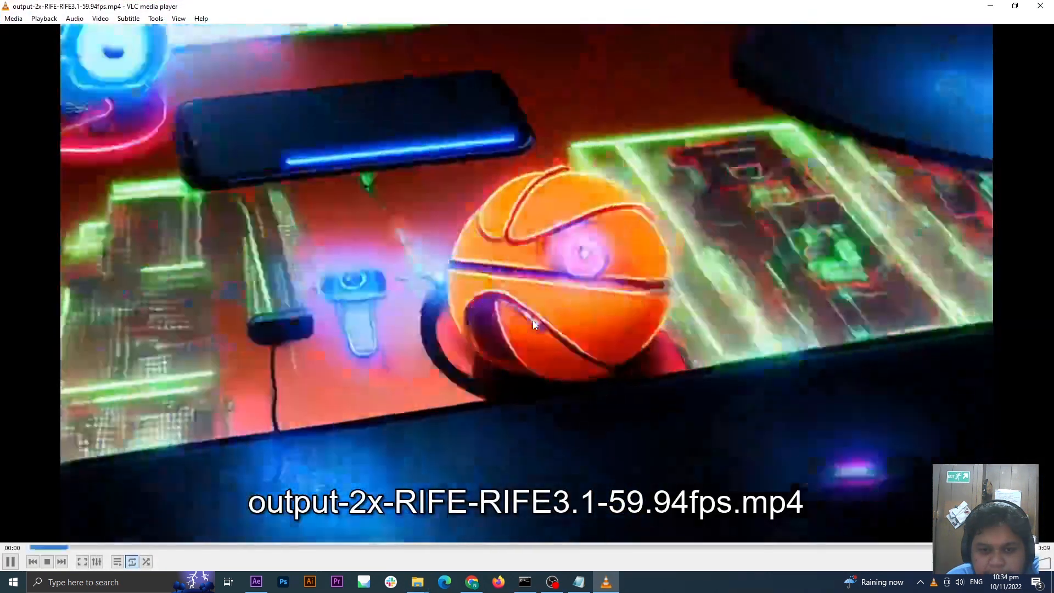
pyautogui.doubleClick(533, 321)
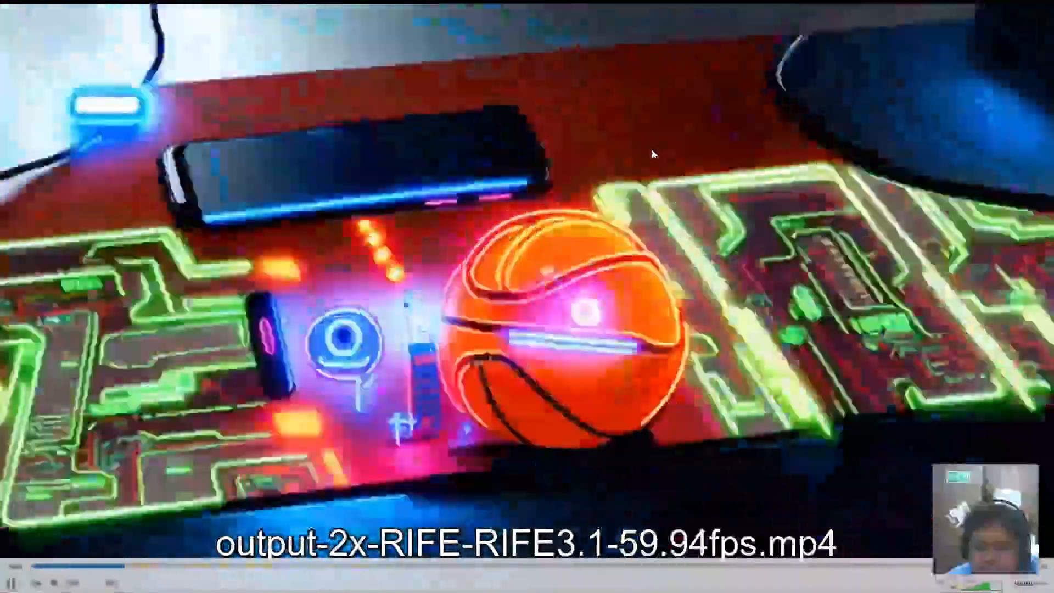
pyautogui.doubleClick(653, 149)
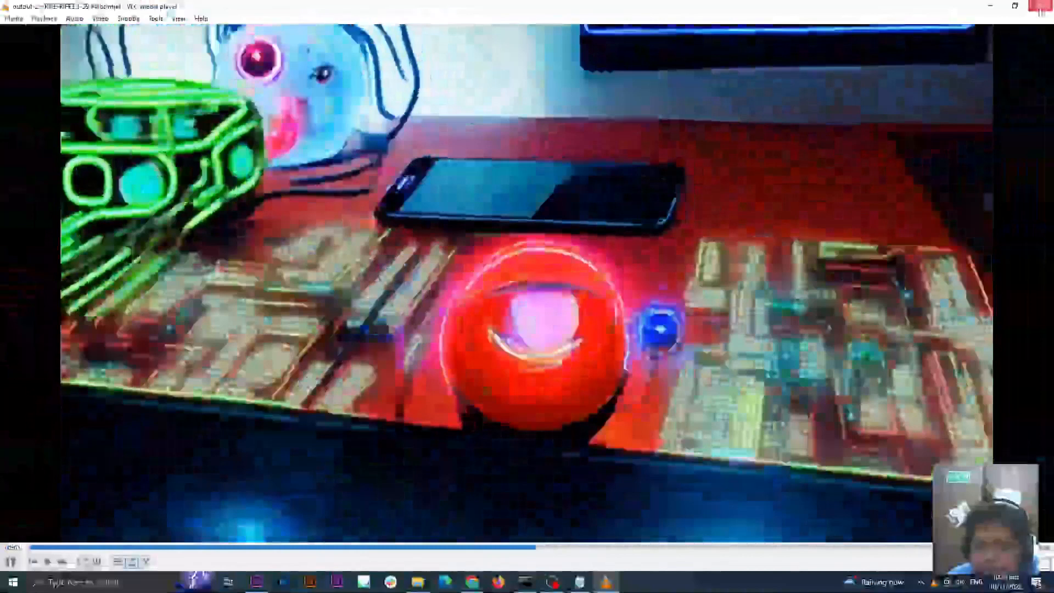
pyautogui.click(1042, 7)
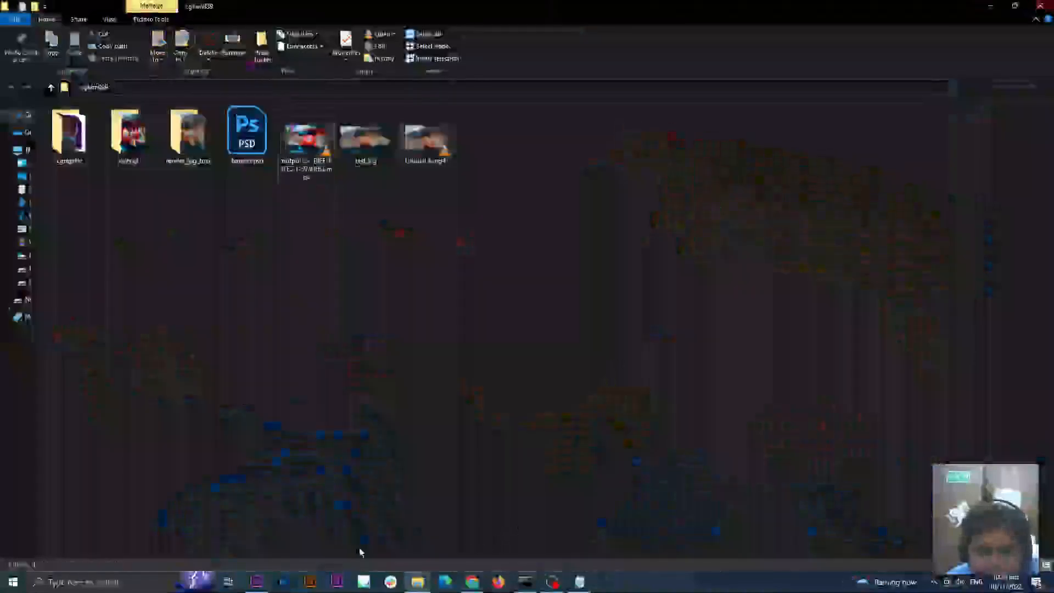
# - In After Effects, enable Roto Brush & Refine Edge on the ball layer and check the cutout at several points along the timeline
pyautogui.click(257, 581)
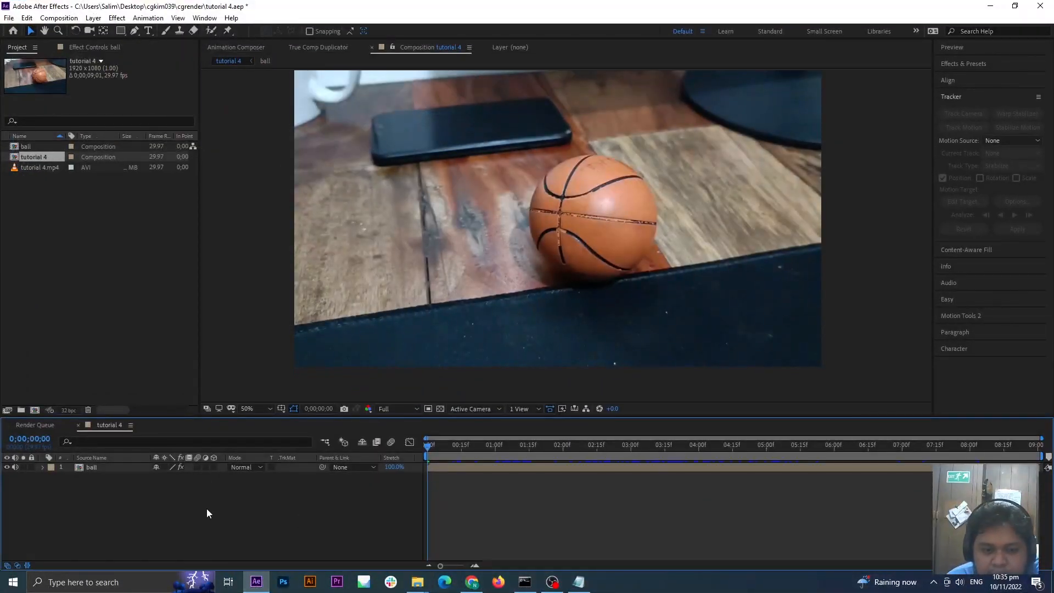
pyautogui.click(120, 468)
pyautogui.click(101, 48)
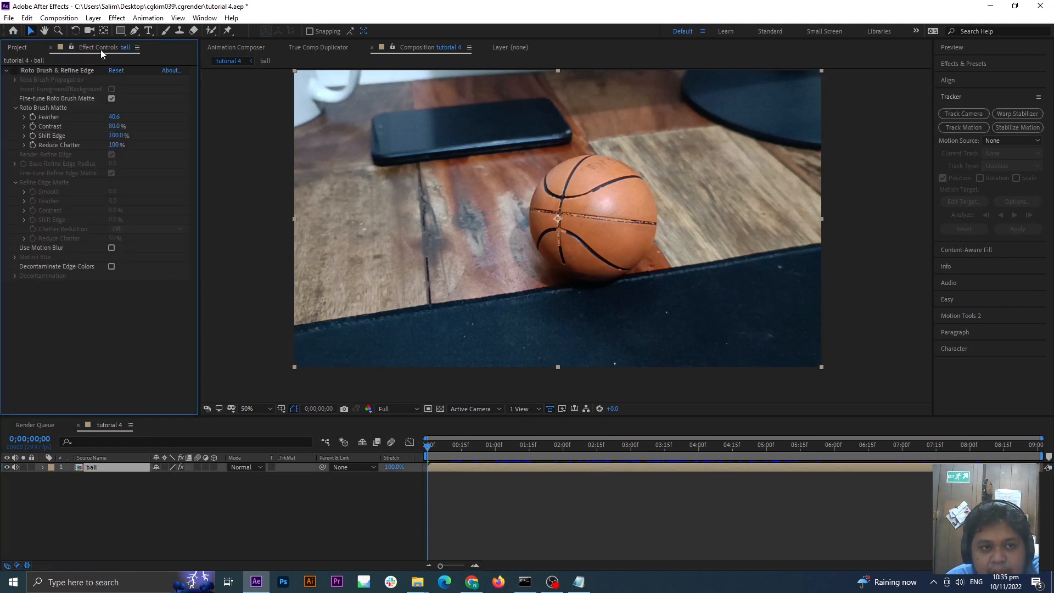
pyautogui.click(15, 71)
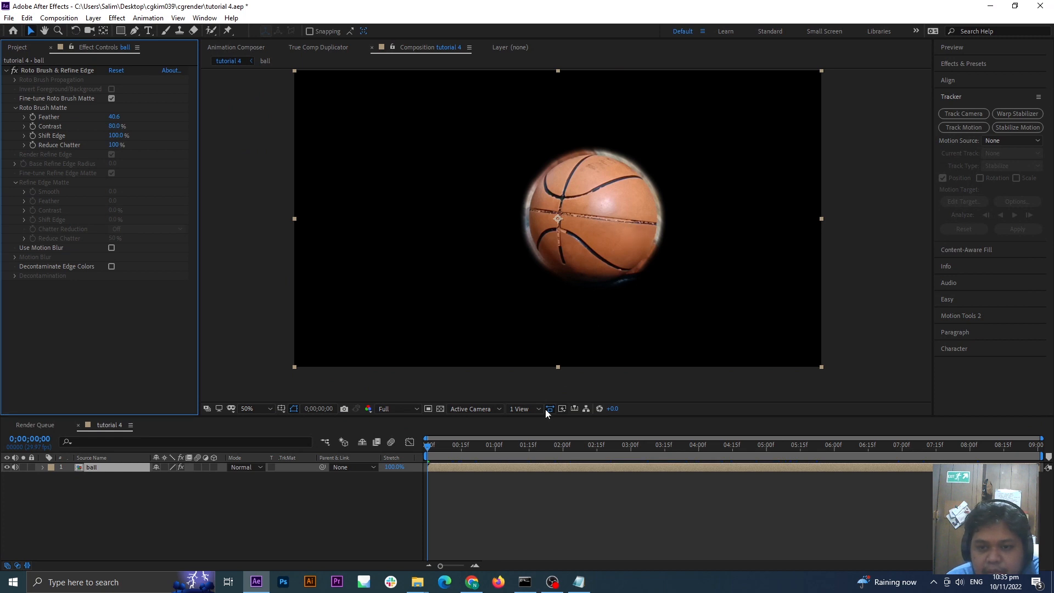
pyautogui.moveTo(462, 447); pyautogui.dragTo(502, 447)
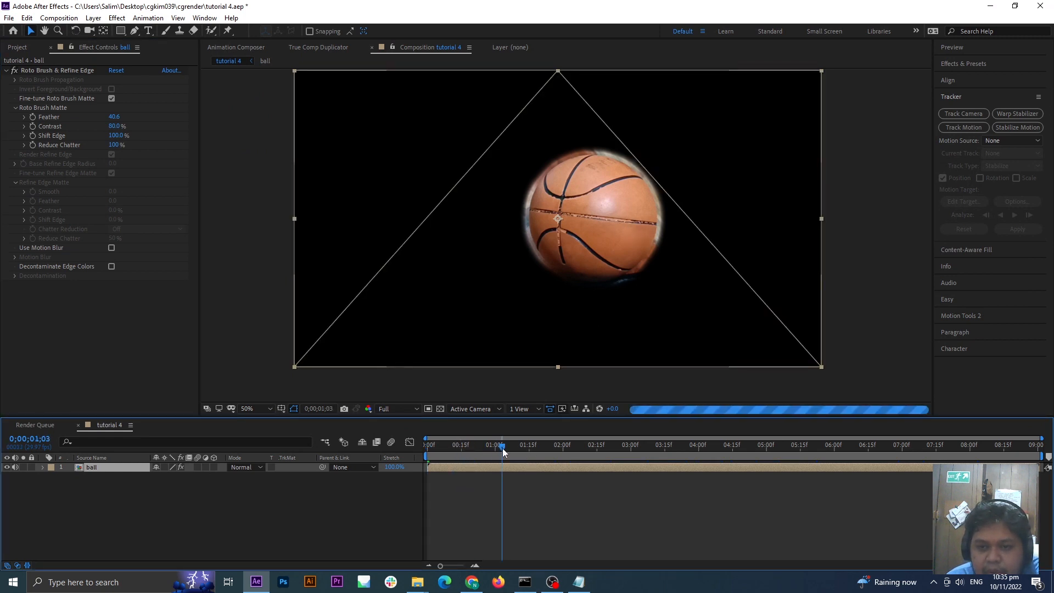
pyautogui.click(544, 449)
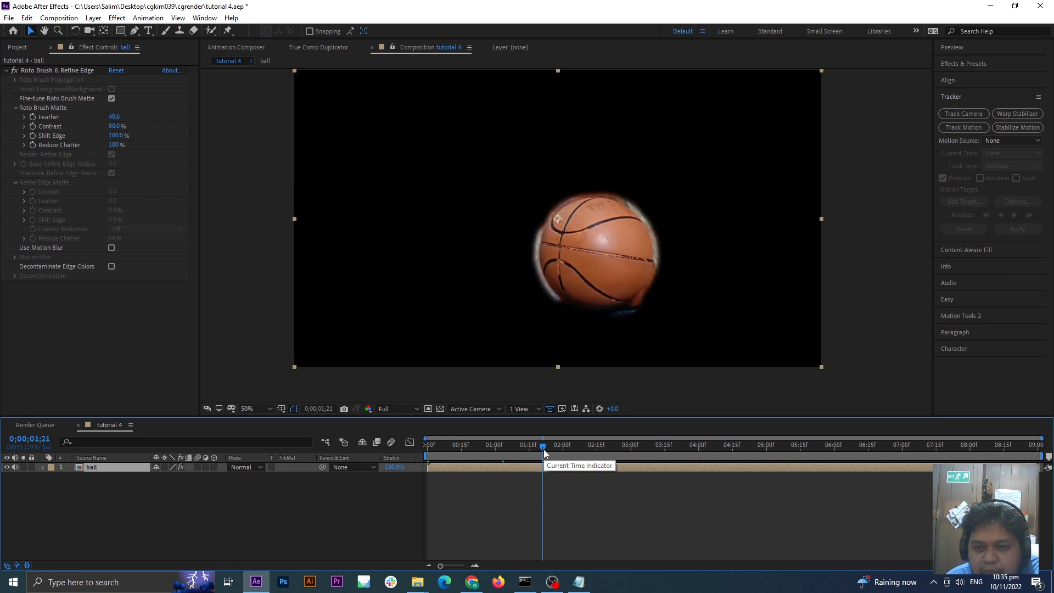
pyautogui.click(821, 448)
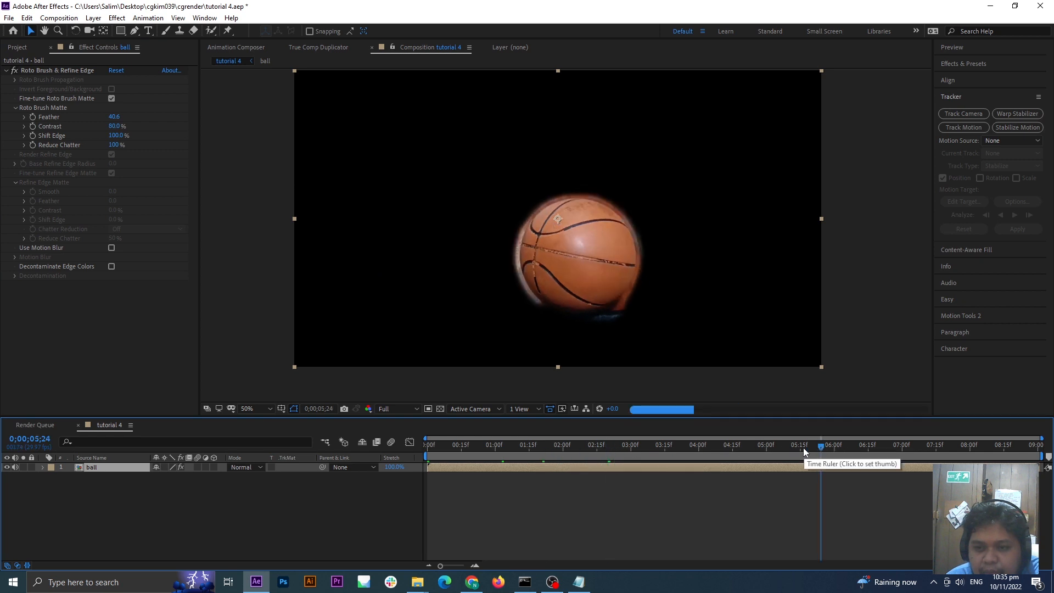
# - Return the playhead to the start and create a new composition from the tutorial 4.mp4 footage
pyautogui.click(439, 449)
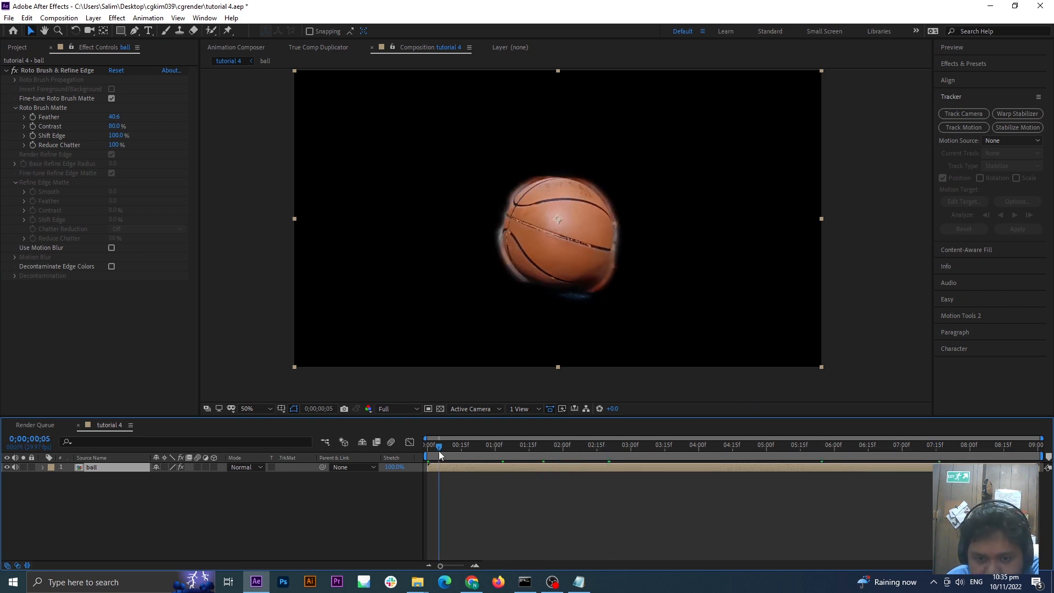
pyautogui.moveTo(442, 451); pyautogui.dragTo(388, 448)
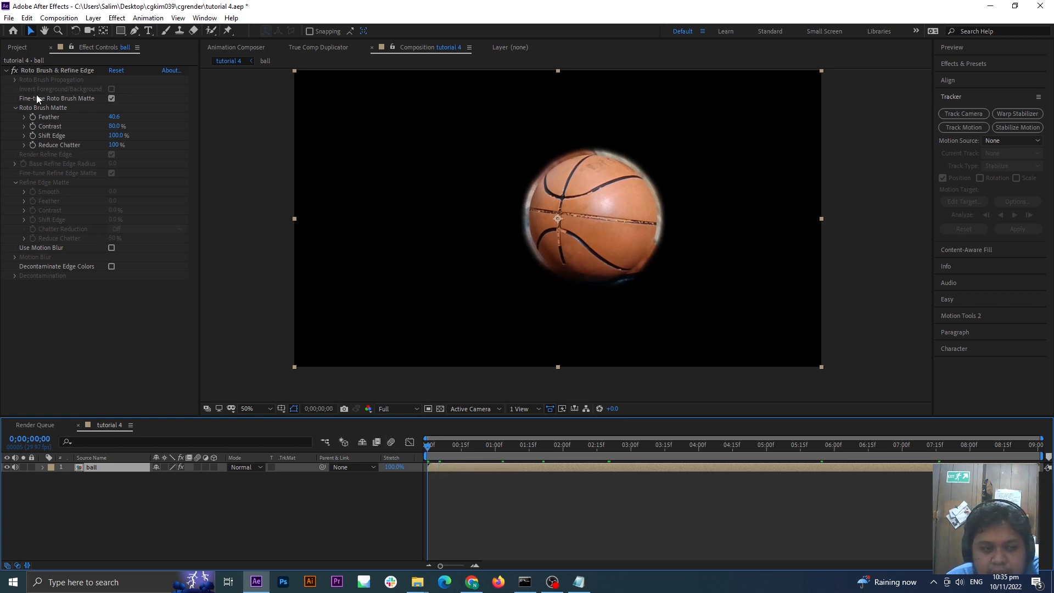
pyautogui.click(24, 47)
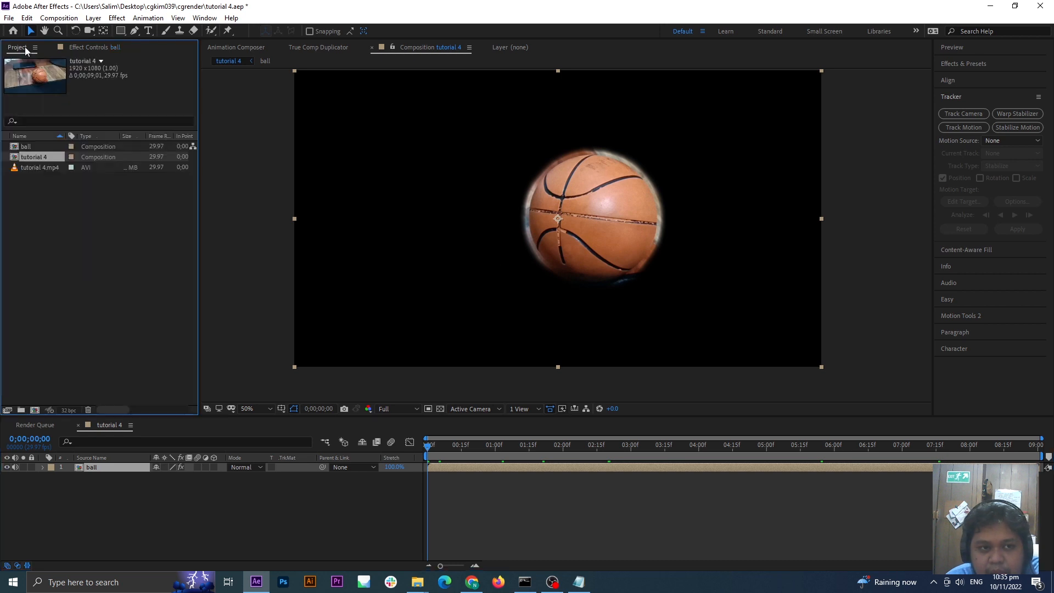
pyautogui.click(56, 195)
pyautogui.click(47, 167)
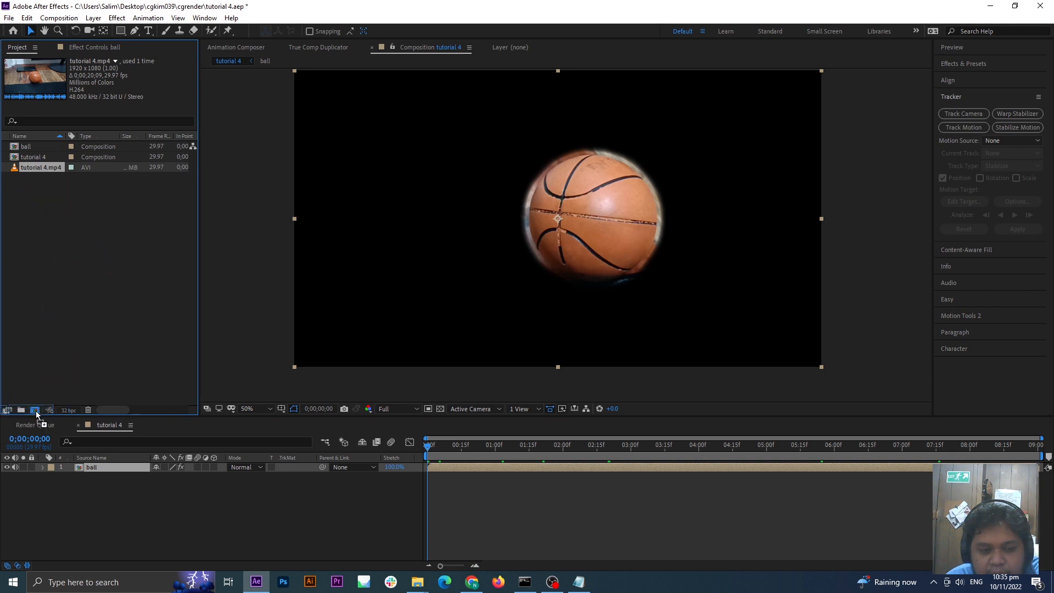
pyautogui.moveTo(40, 409); pyautogui.dragTo(39, 410)
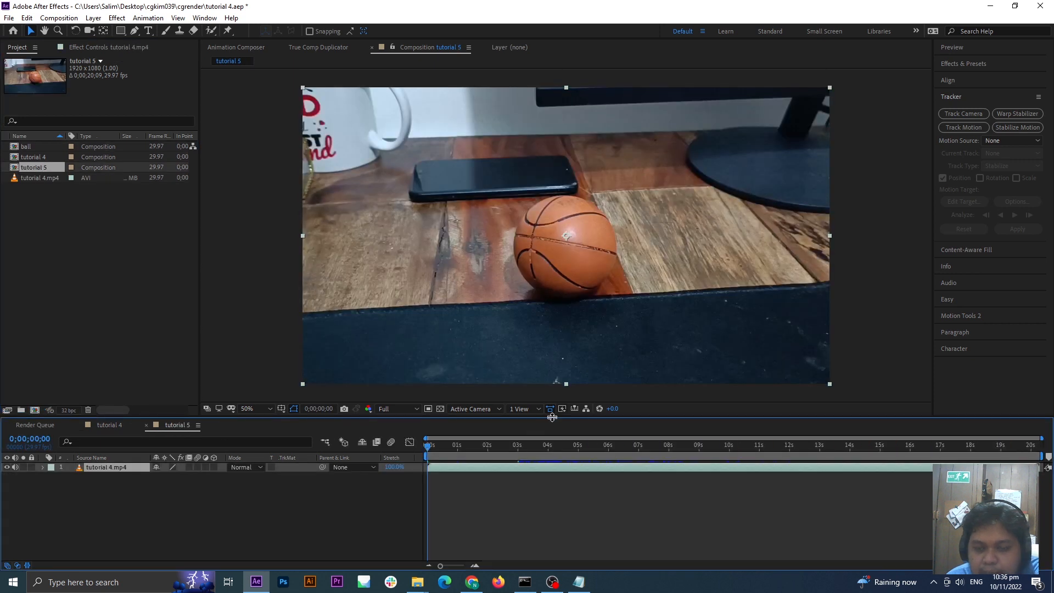
# - Open the tutorial 4.mp4 layer for the Roto Brush and mark the desk area around the ball as background
pyautogui.click(142, 492)
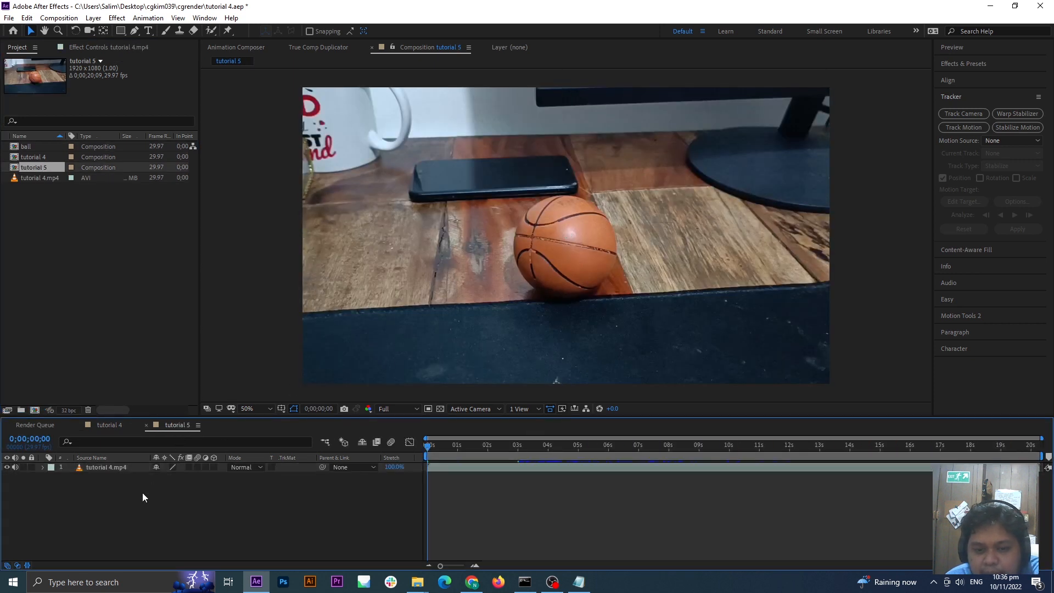
pyautogui.click(129, 469)
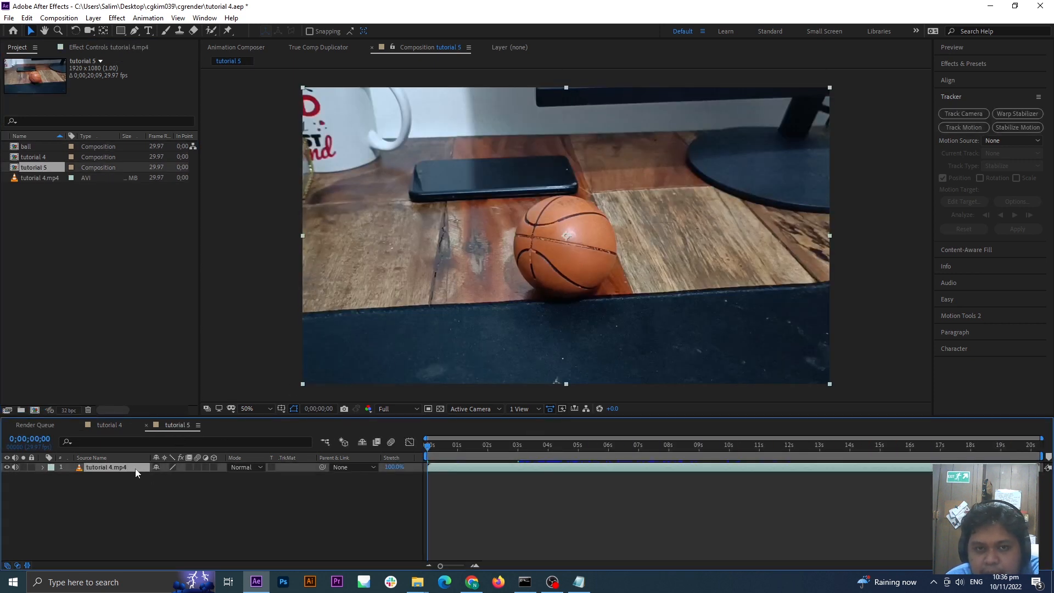
pyautogui.click(212, 31)
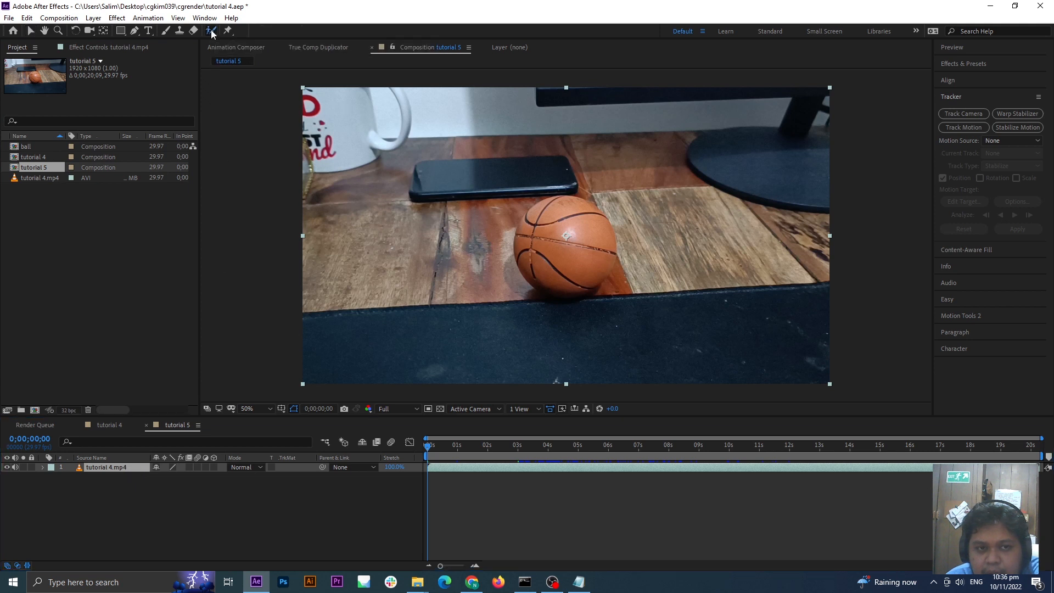
pyautogui.click(582, 209)
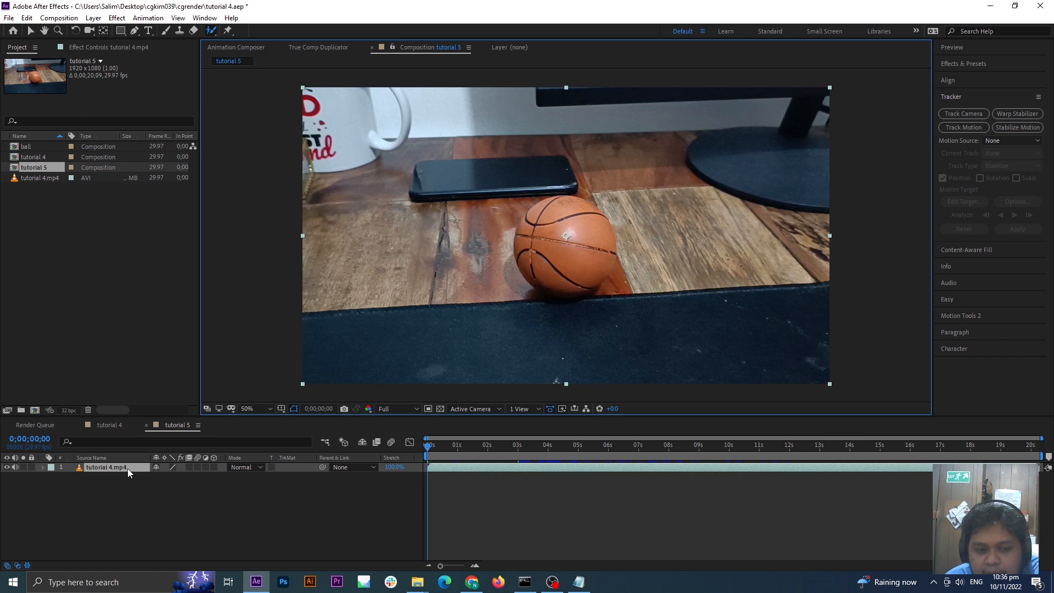
pyautogui.doubleClick(121, 466)
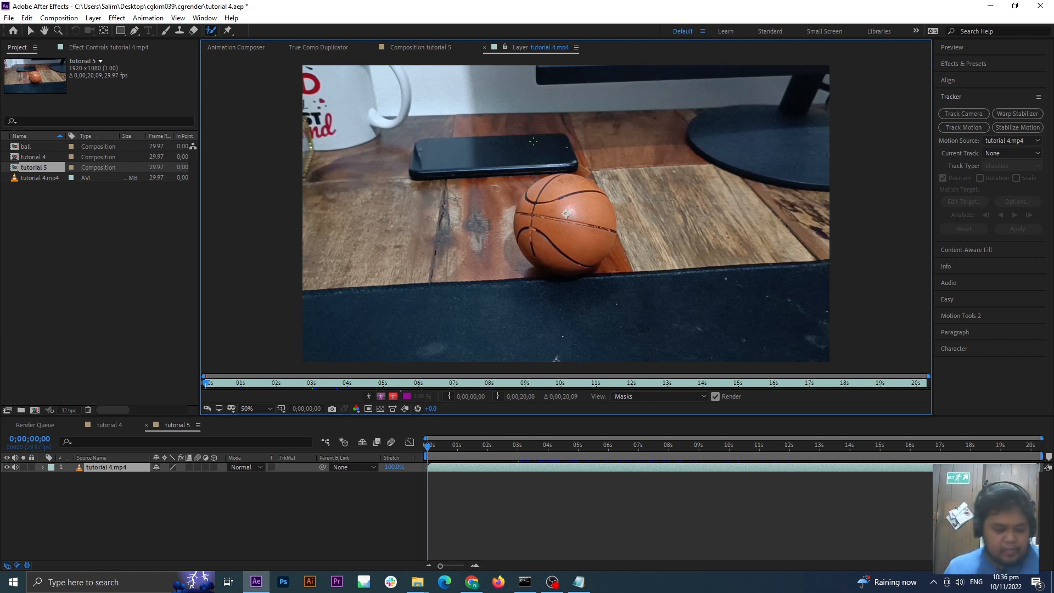
pyautogui.moveTo(578, 128)
pyautogui.mouseDown()
pyautogui.moveTo(521, 138)
pyautogui.moveTo(501, 300)
pyautogui.moveTo(676, 206)
pyautogui.moveTo(615, 129)
pyautogui.mouseUp()
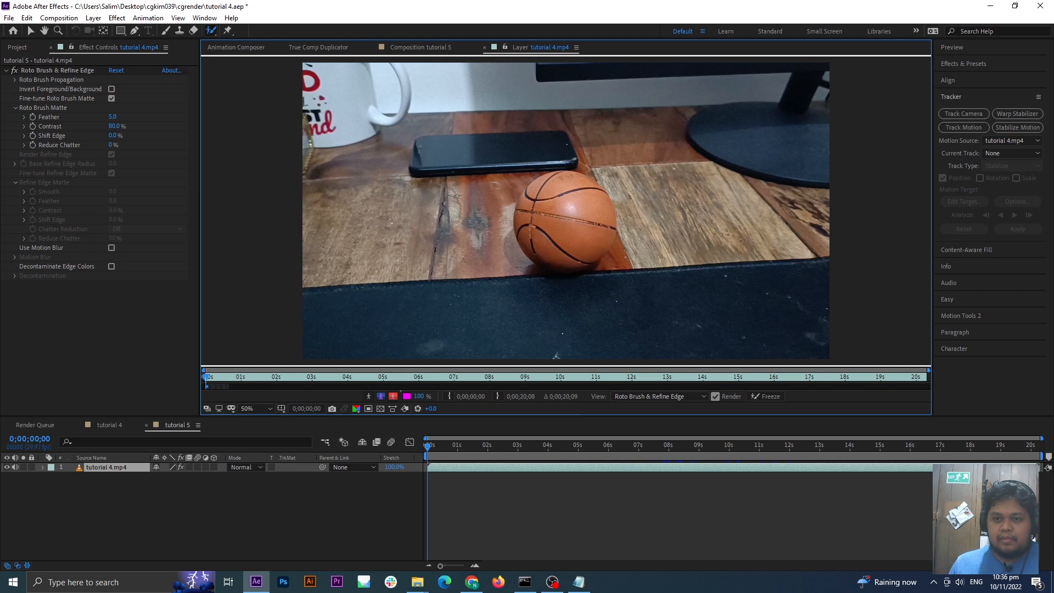
pyautogui.moveTo(557, 106)
pyautogui.mouseDown()
pyautogui.moveTo(503, 131)
pyautogui.moveTo(461, 231)
pyautogui.moveTo(465, 289)
pyautogui.moveTo(577, 312)
pyautogui.moveTo(650, 284)
pyautogui.moveTo(673, 143)
pyautogui.moveTo(707, 262)
pyautogui.moveTo(704, 128)
pyautogui.moveTo(714, 131)
pyautogui.moveTo(670, 175)
pyautogui.moveTo(636, 102)
pyautogui.moveTo(748, 103)
pyautogui.moveTo(799, 144)
pyautogui.moveTo(782, 284)
pyautogui.moveTo(720, 336)
pyautogui.moveTo(728, 316)
pyautogui.moveTo(672, 329)
pyautogui.moveTo(417, 317)
pyautogui.moveTo(364, 226)
pyautogui.moveTo(374, 200)
pyautogui.moveTo(373, 291)
pyautogui.moveTo(339, 341)
pyautogui.moveTo(335, 209)
pyautogui.moveTo(366, 146)
pyautogui.moveTo(431, 226)
pyautogui.moveTo(456, 92)
pyautogui.moveTo(388, 83)
pyautogui.moveTo(382, 104)
pyautogui.moveTo(361, 85)
pyautogui.moveTo(771, 81)
pyautogui.moveTo(795, 167)
pyautogui.moveTo(675, 145)
pyautogui.moveTo(592, 90)
pyautogui.moveTo(561, 87)
pyautogui.moveTo(659, 140)
pyautogui.moveTo(678, 167)
pyautogui.moveTo(582, 117)
pyautogui.moveTo(710, 234)
pyautogui.moveTo(675, 156)
pyautogui.moveTo(707, 84)
pyautogui.moveTo(766, 82)
pyautogui.moveTo(822, 120)
pyautogui.moveTo(823, 185)
pyautogui.moveTo(791, 323)
pyautogui.moveTo(732, 350)
pyautogui.moveTo(514, 334)
pyautogui.mouseUp()
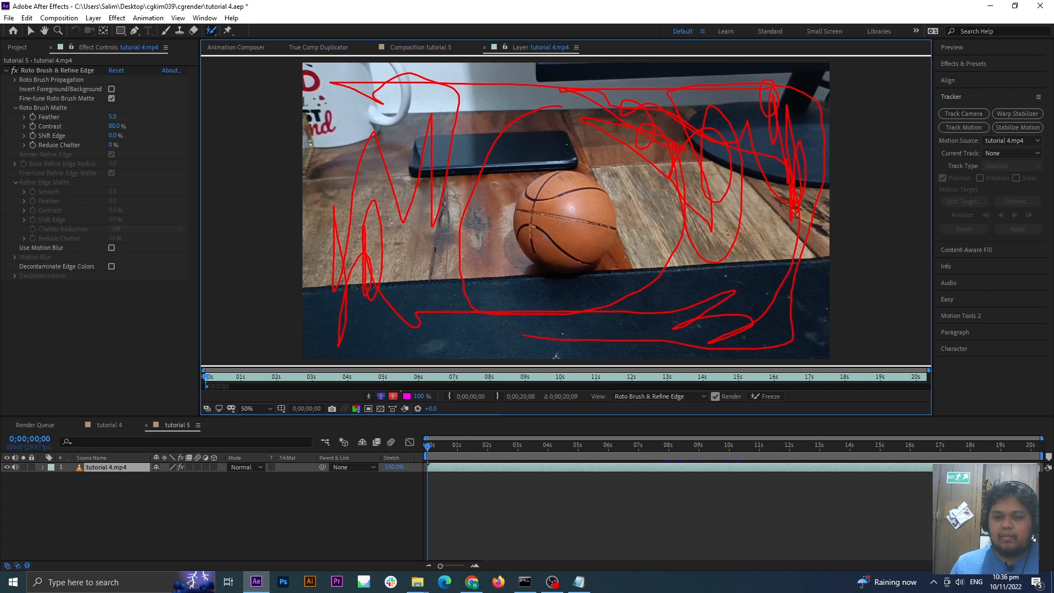
pyautogui.moveTo(365, 302)
pyautogui.mouseDown()
pyautogui.moveTo(368, 247)
pyautogui.moveTo(373, 335)
pyautogui.moveTo(369, 166)
pyautogui.moveTo(442, 98)
pyautogui.moveTo(369, 109)
pyautogui.moveTo(345, 140)
pyautogui.moveTo(320, 146)
pyautogui.moveTo(382, 193)
pyautogui.moveTo(415, 269)
pyautogui.moveTo(456, 242)
pyautogui.mouseUp()
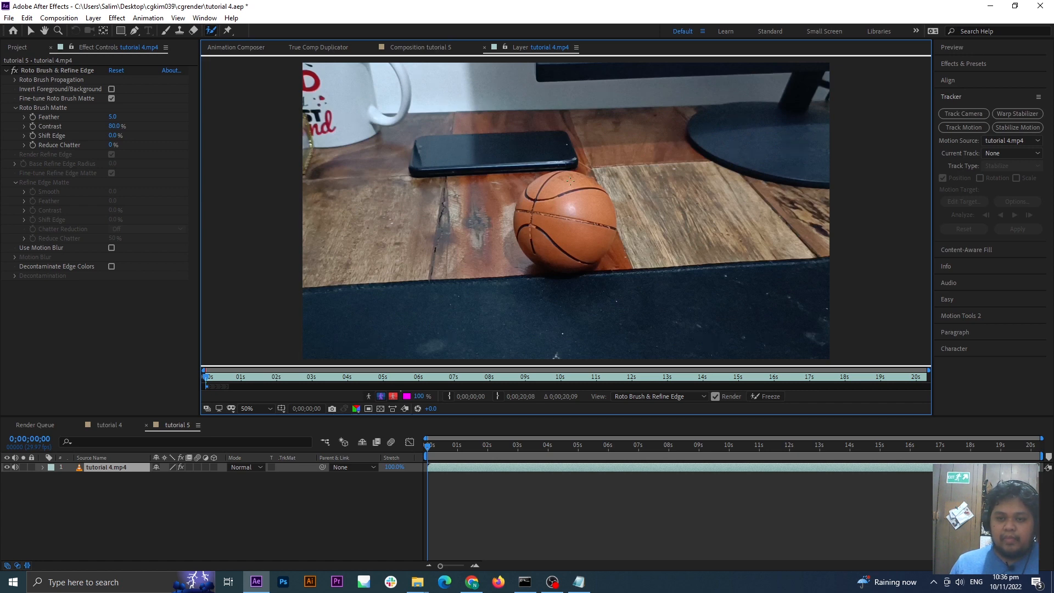
# - Paint the ball as Roto Brush foreground, excluding the shadow beneath it, and close the tutorial 5 composition
pyautogui.moveTo(567, 180)
pyautogui.mouseDown()
pyautogui.moveTo(555, 208)
pyautogui.moveTo(576, 190)
pyautogui.moveTo(546, 233)
pyautogui.moveTo(529, 231)
pyautogui.moveTo(549, 251)
pyautogui.moveTo(578, 221)
pyautogui.moveTo(576, 246)
pyautogui.moveTo(536, 252)
pyautogui.moveTo(574, 264)
pyautogui.moveTo(546, 261)
pyautogui.mouseUp()
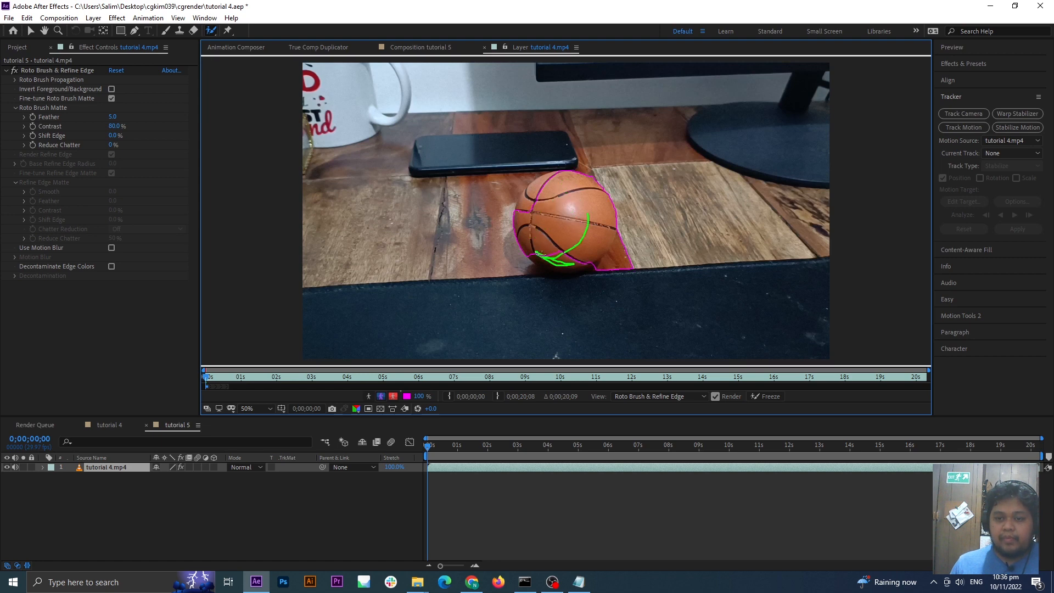
pyautogui.moveTo(544, 183)
pyautogui.mouseDown()
pyautogui.moveTo(526, 215)
pyautogui.moveTo(540, 185)
pyautogui.mouseUp()
pyautogui.moveTo(582, 260); pyautogui.dragTo(588, 261)
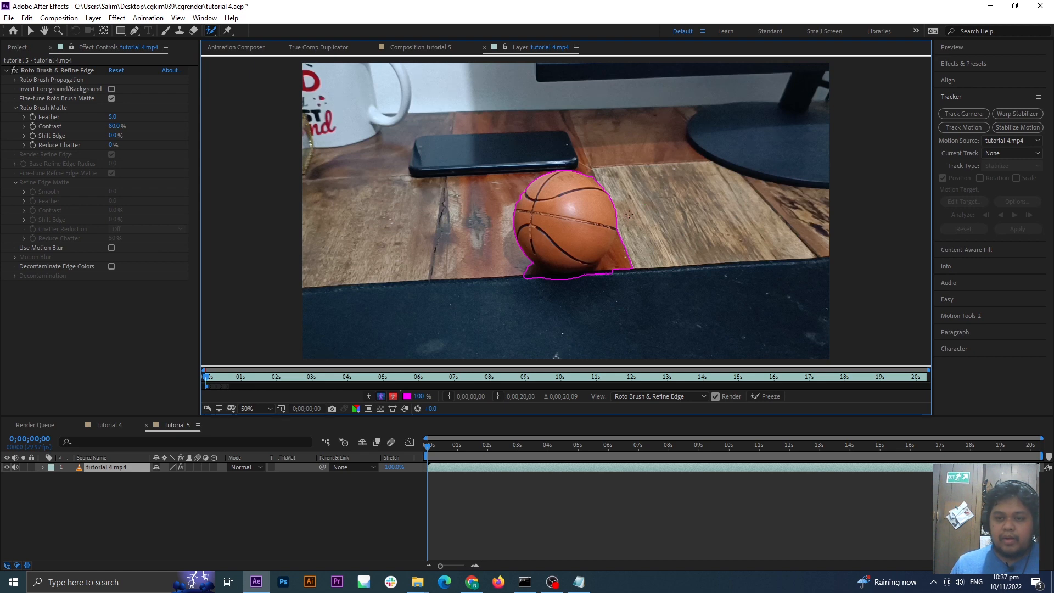
pyautogui.moveTo(609, 264); pyautogui.dragTo(533, 302)
pyautogui.moveTo(506, 259); pyautogui.dragTo(580, 297)
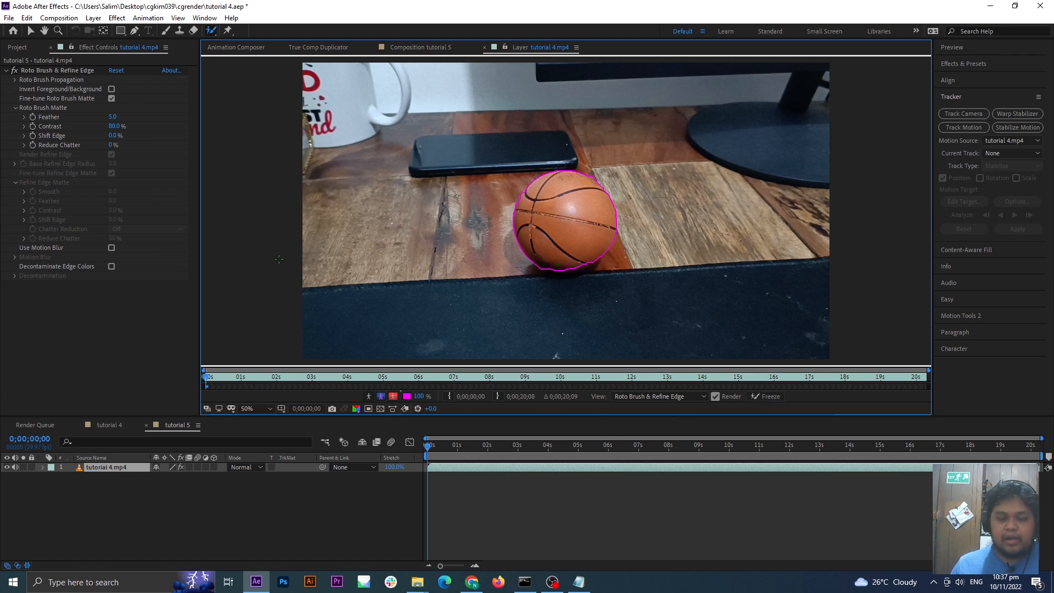
pyautogui.click(175, 428)
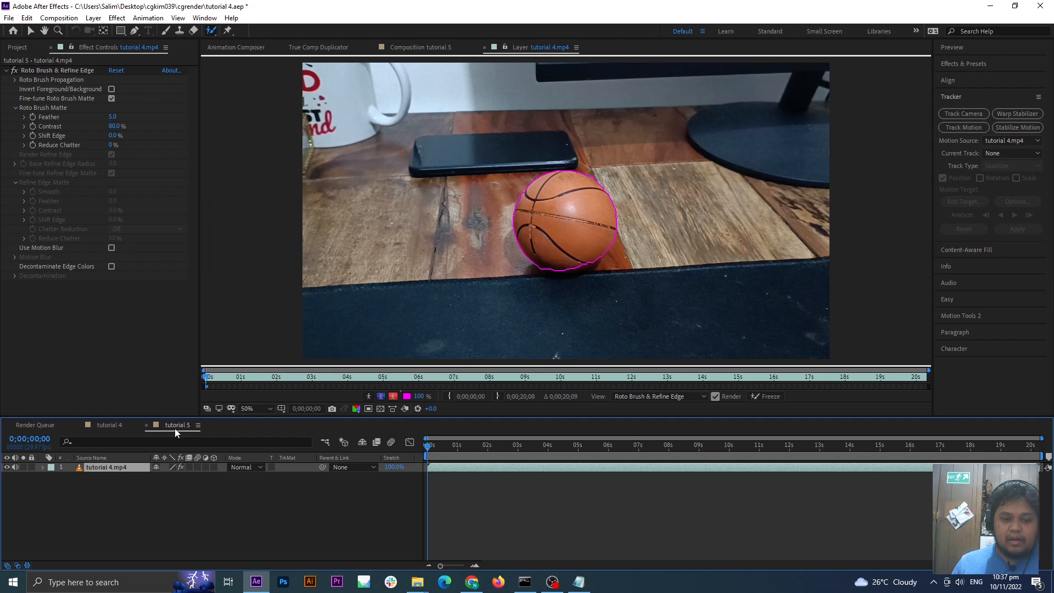
pyautogui.hotkey('ctrl', 'w')
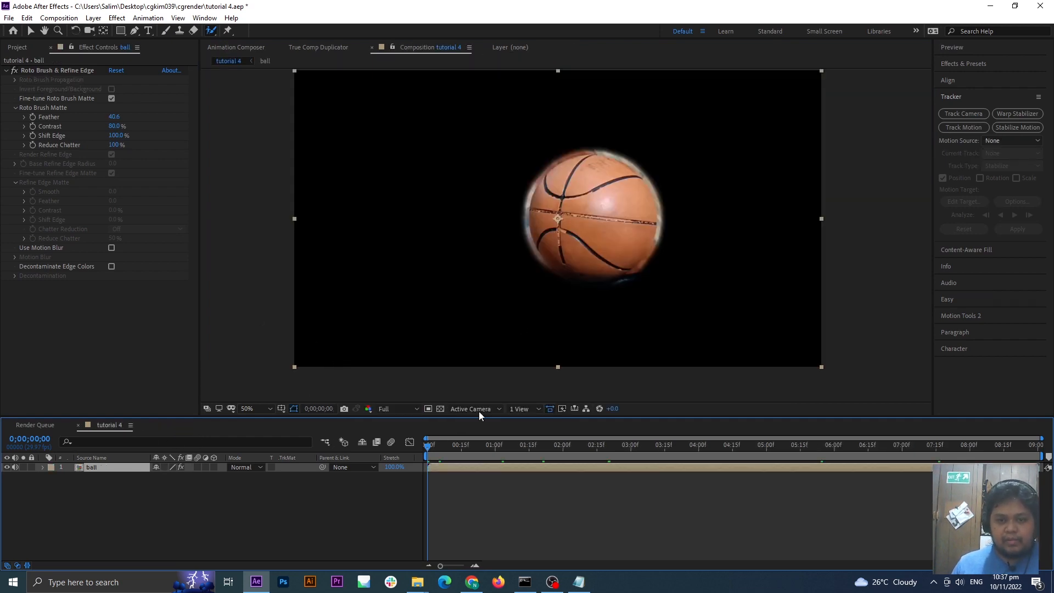
# - Check the ball cutout at several points along the tutorial 4 timeline, ending back at the first frame
pyautogui.moveTo(429, 446); pyautogui.dragTo(520, 452)
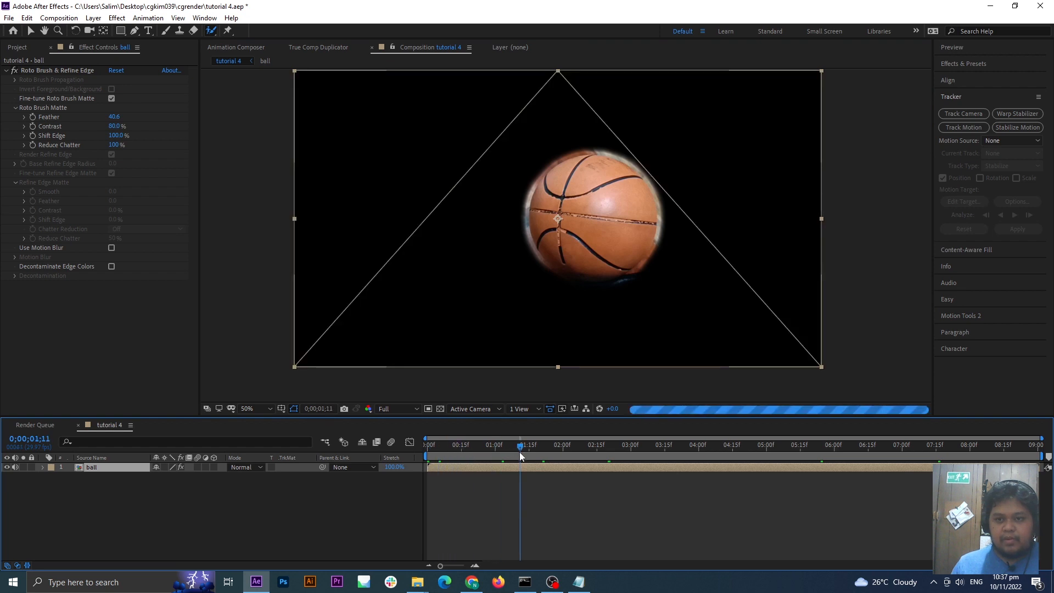
pyautogui.click(610, 452)
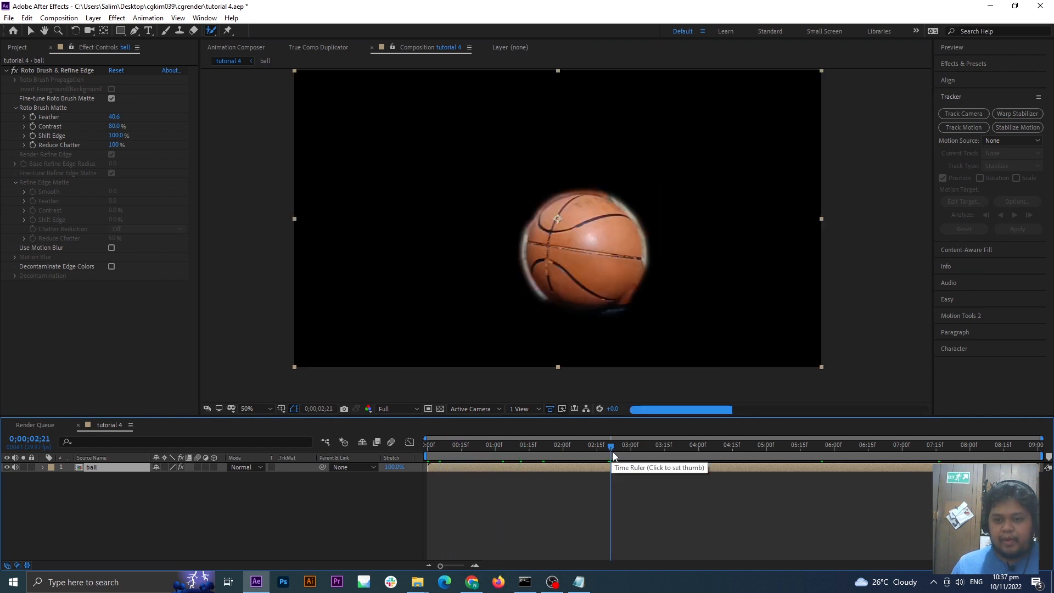
pyautogui.click(893, 451)
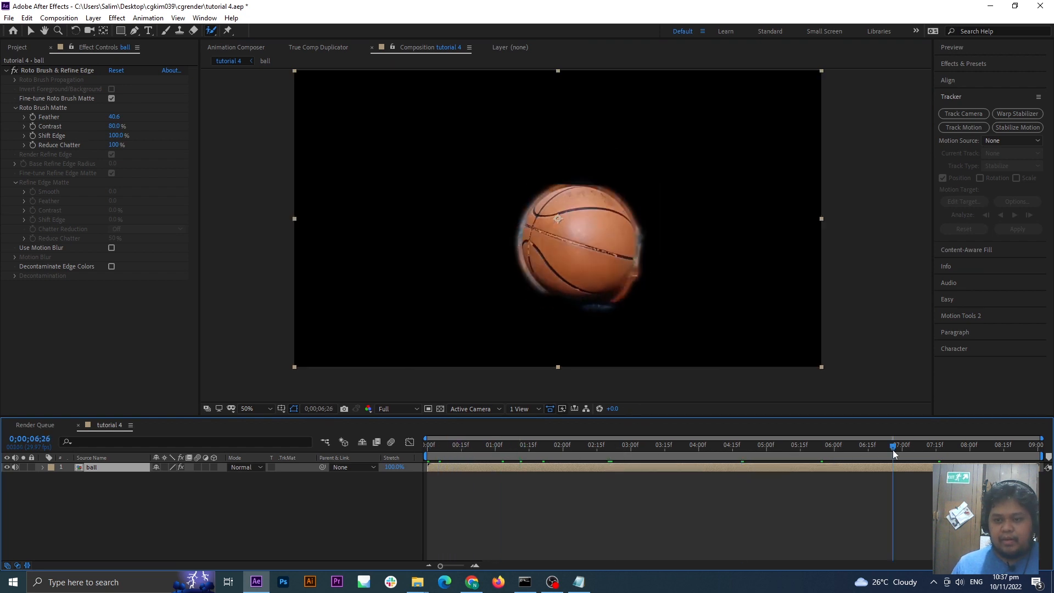
pyautogui.click(965, 451)
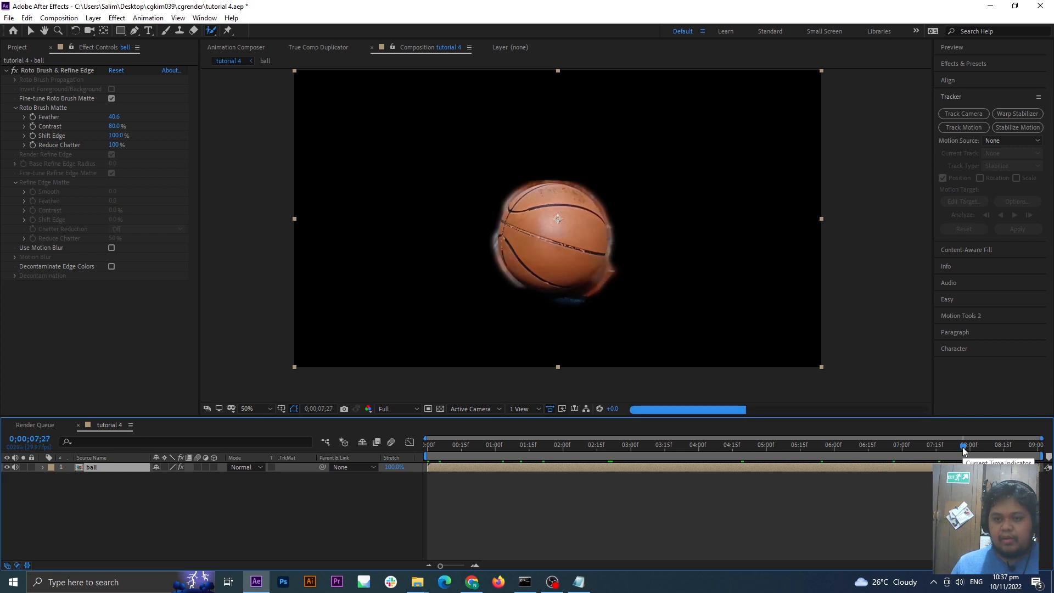
pyautogui.click(1032, 451)
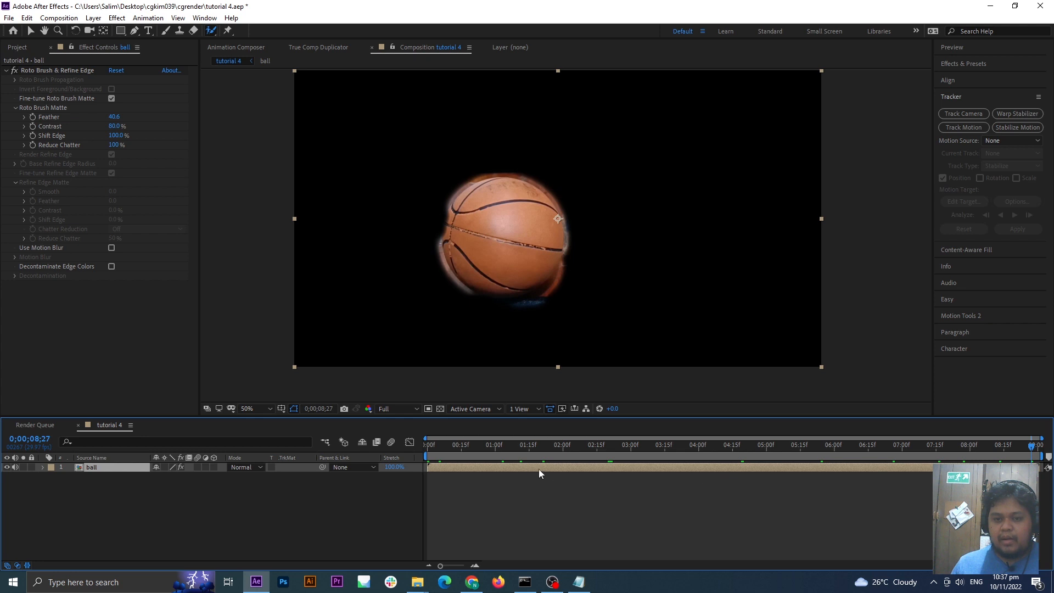
pyautogui.click(470, 455)
pyautogui.moveTo(452, 455); pyautogui.dragTo(398, 451)
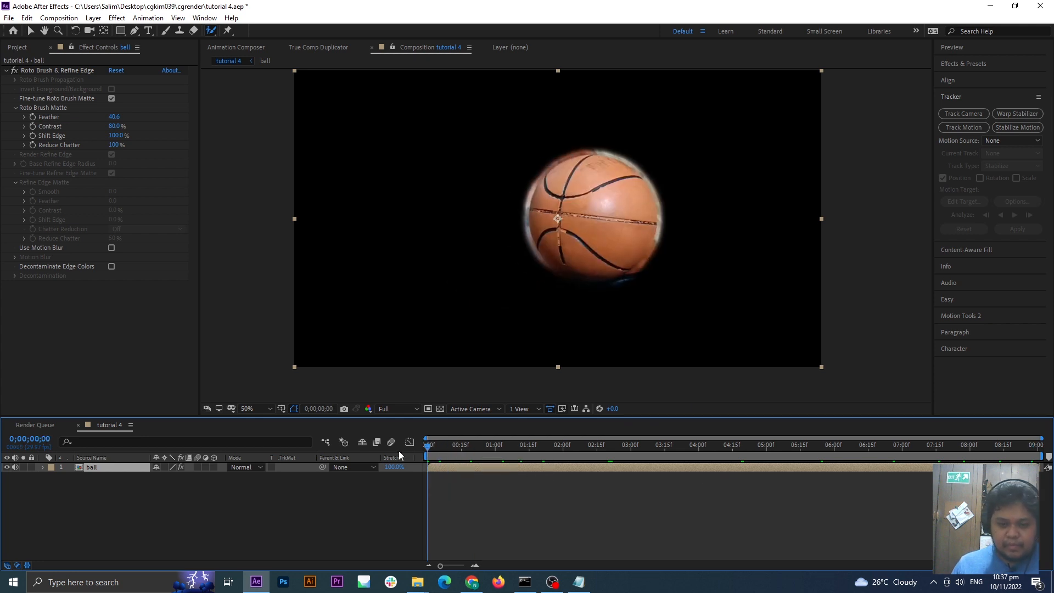
pyautogui.click(333, 512)
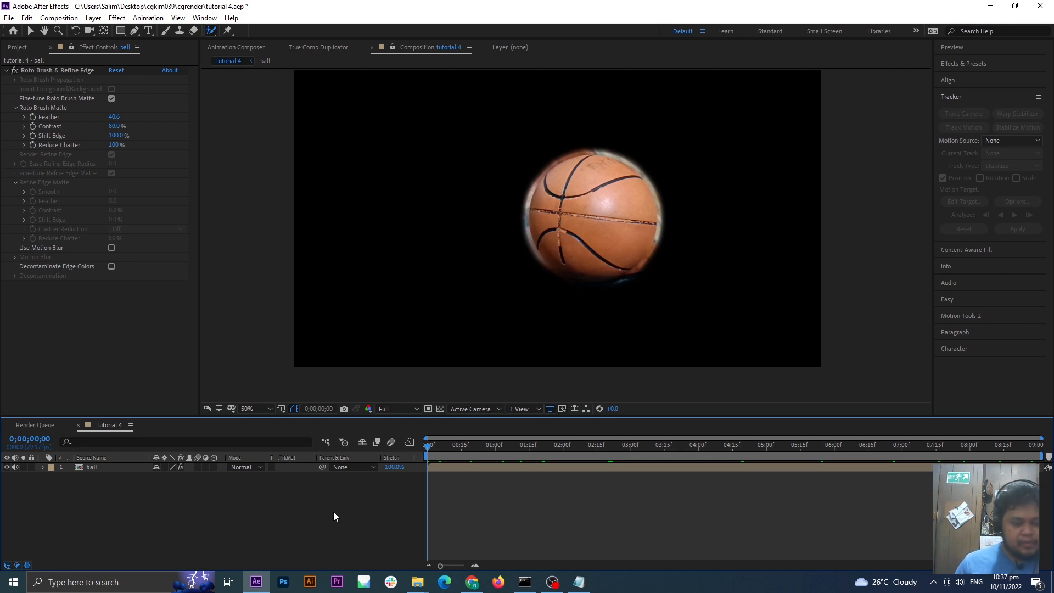
# - Import output-2x-RIFE-RIFE3.1-59.94fps.mp4 from the cgkim039 folder into the project as footage
pyautogui.click(17, 47)
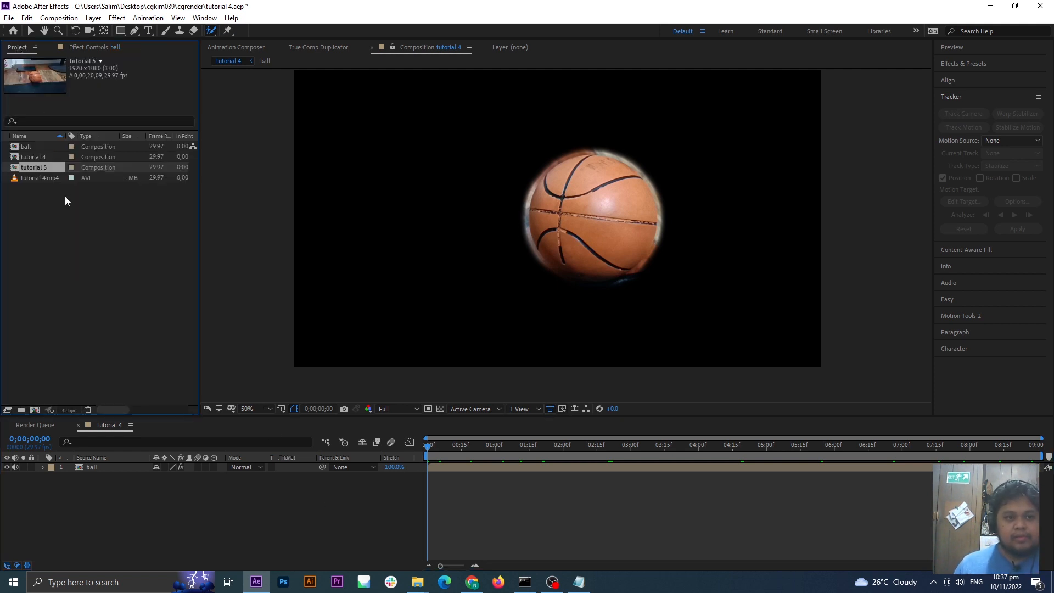
pyautogui.rightClick(82, 215)
pyautogui.moveTo(157, 280)
pyautogui.click(297, 281)
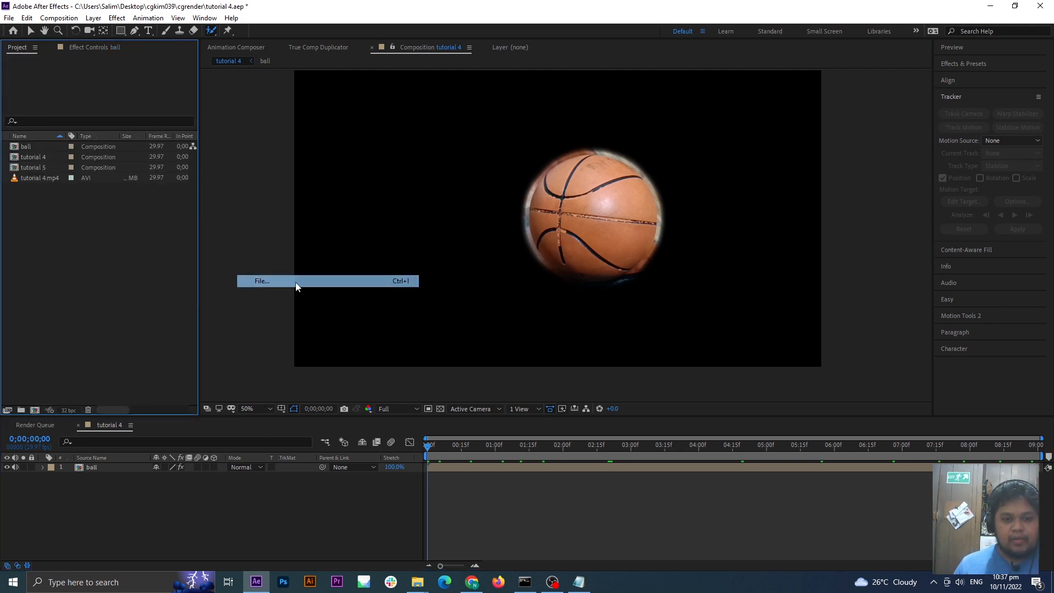
pyautogui.click(367, 159)
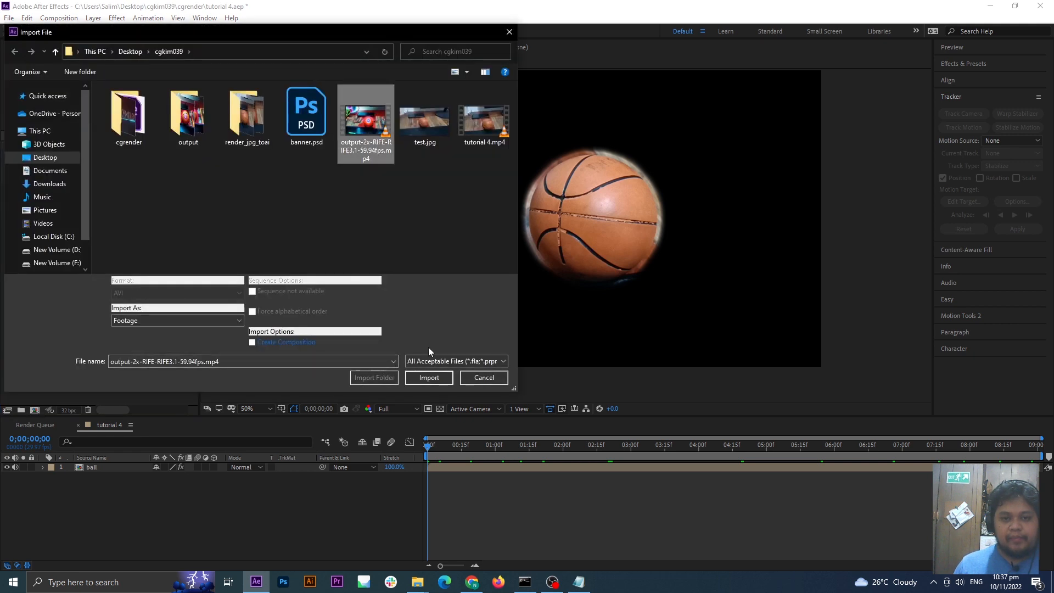
pyautogui.click(430, 377)
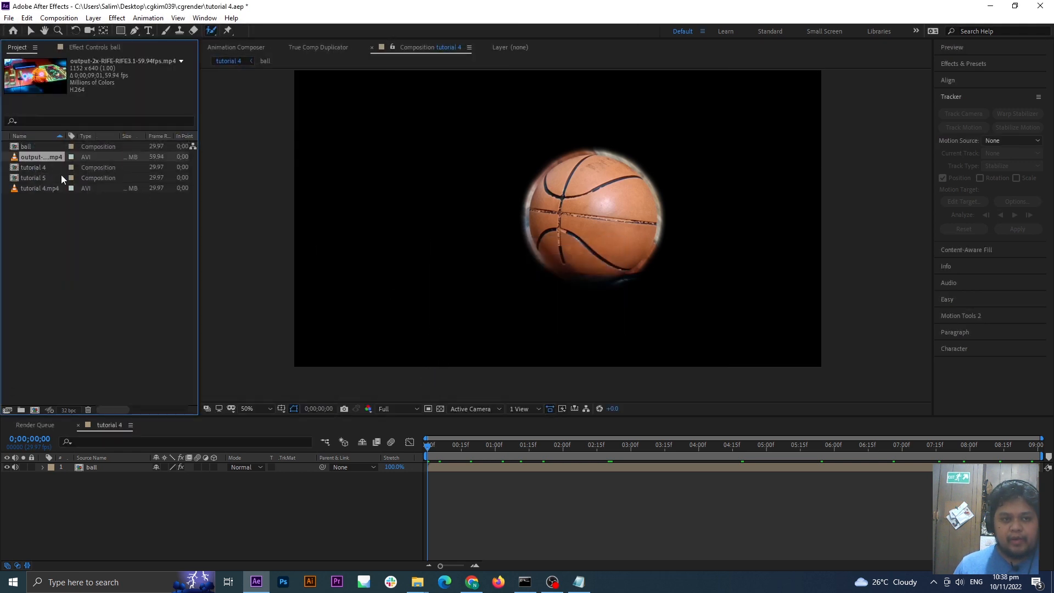
# - Place the interpolated output video beneath the ball layer in tutorial 4 and fit it to the composition size
pyautogui.moveTo(51, 157); pyautogui.dragTo(167, 485)
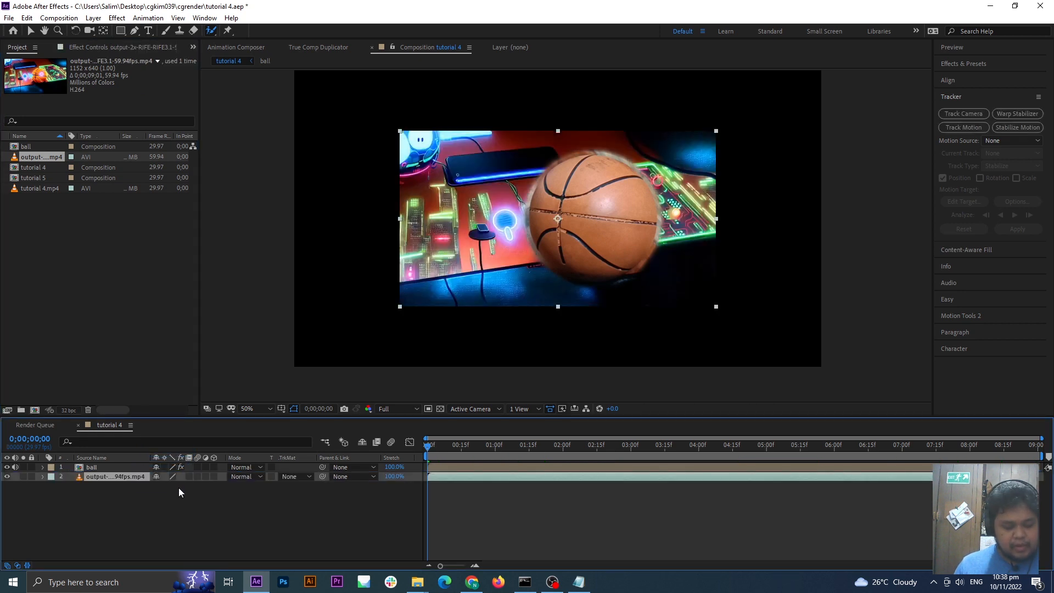
pyautogui.hotkey('ctrl', 'alt', 'f')
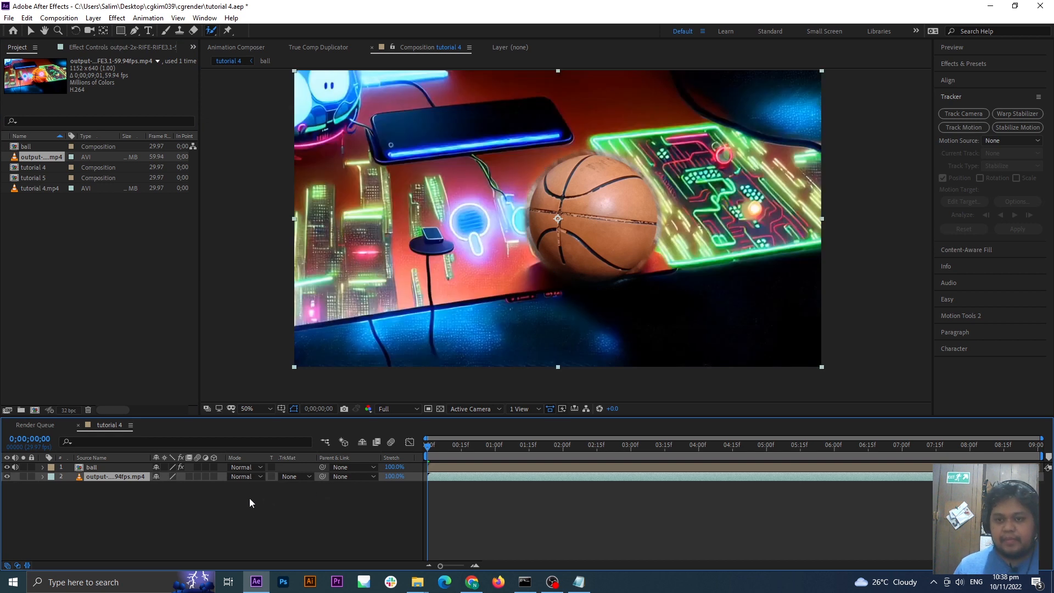
pyautogui.click(215, 499)
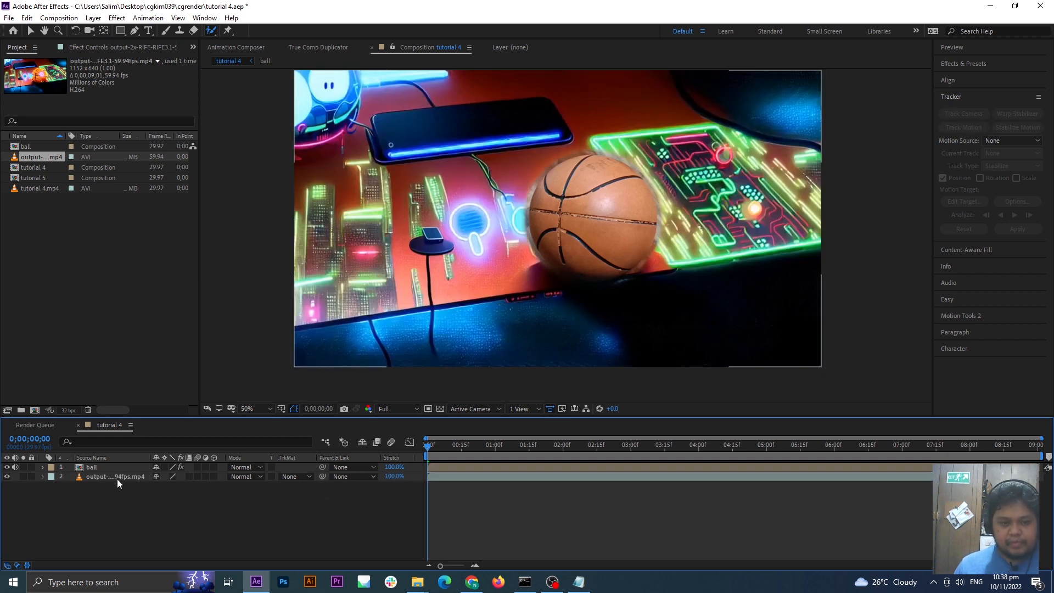
# - Hide the interpolated output layer, mute the ball layer's audio and leave the ball layer selected
pyautogui.click(7, 477)
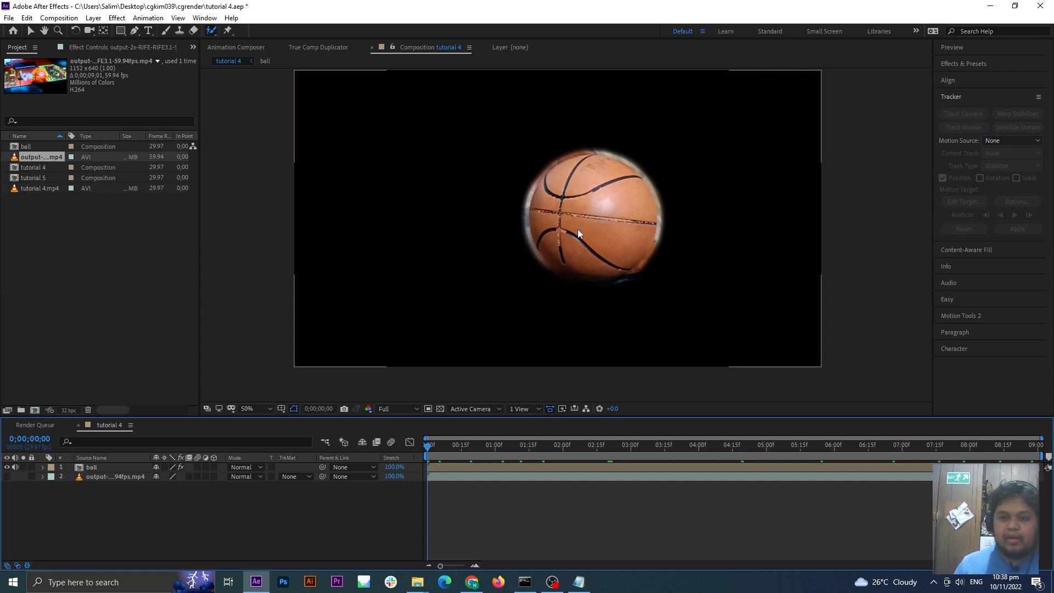
pyautogui.click(101, 467)
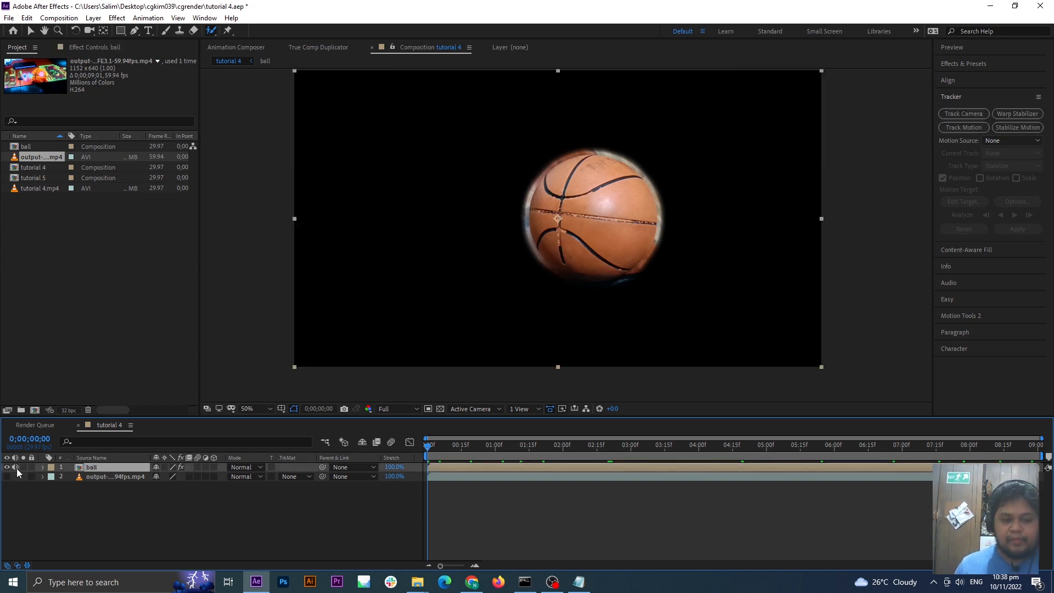
pyautogui.click(87, 483)
pyautogui.click(114, 466)
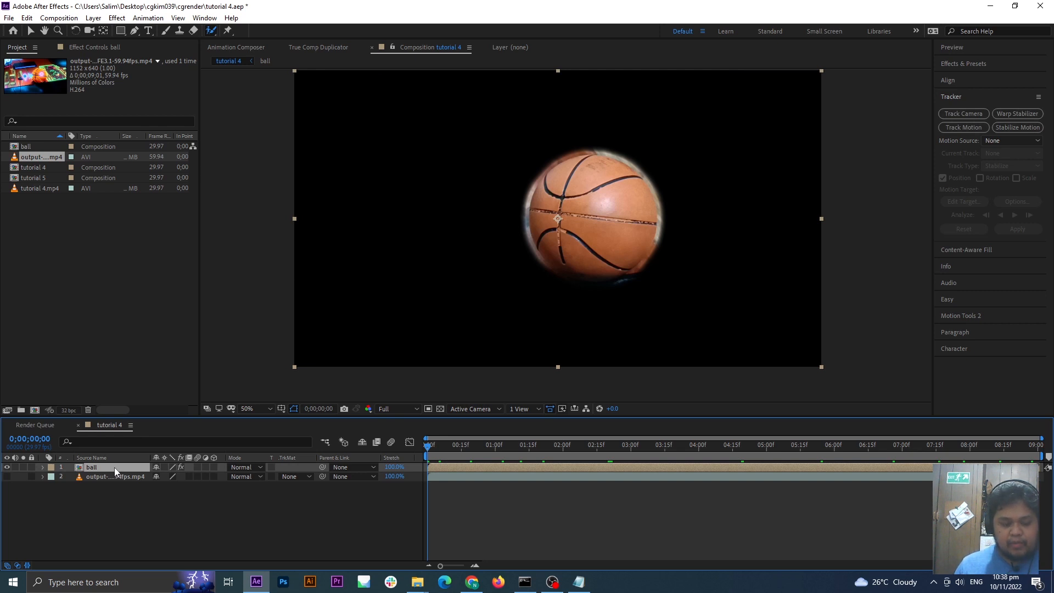
# - Create a white (FFFFFF) solid named "white" in tutorial 4 and place it directly beneath the ball layer
pyautogui.hotkey('ctrl', 'y')
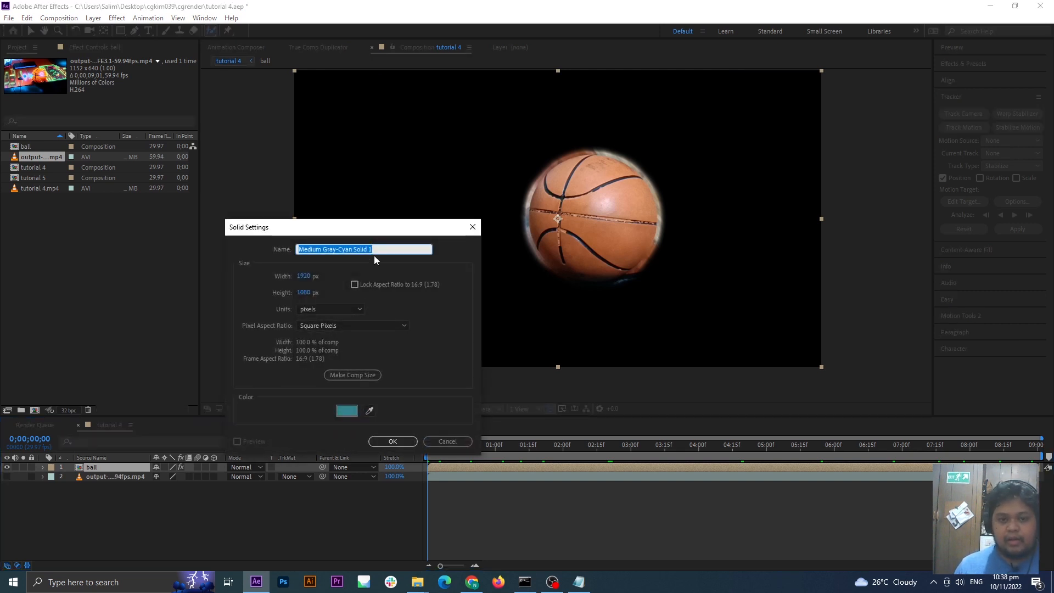
pyautogui.write('w')
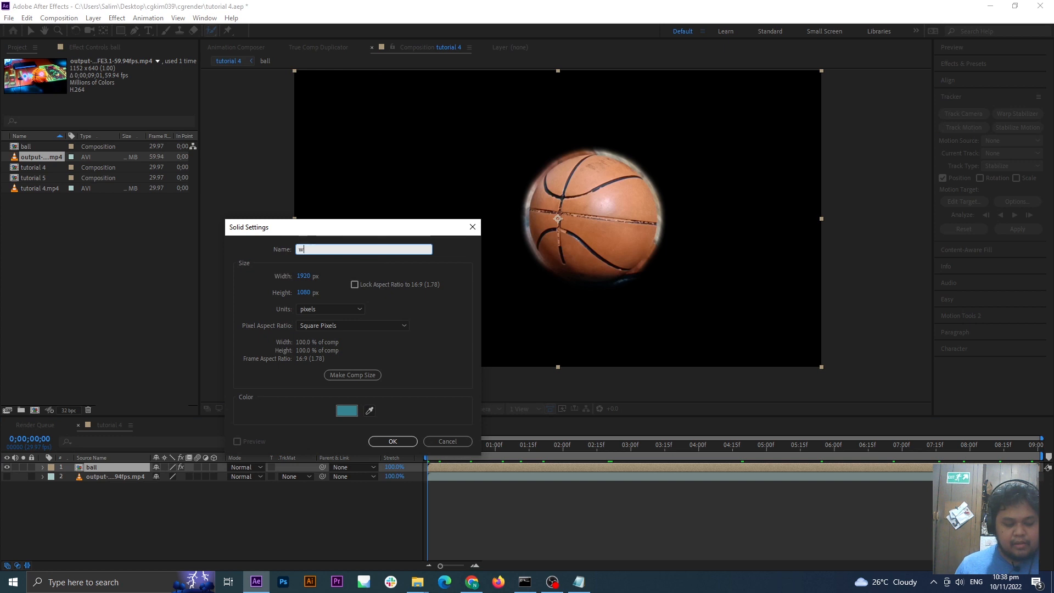
pyautogui.write('hite')
pyautogui.click(347, 410)
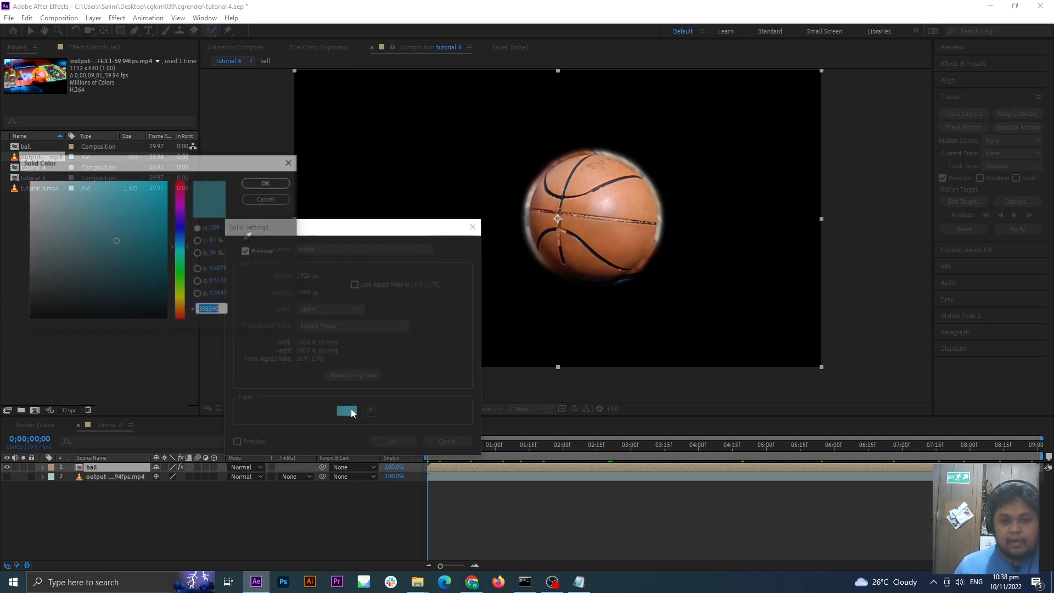
pyautogui.moveTo(94, 223); pyautogui.dragTo(29, 181)
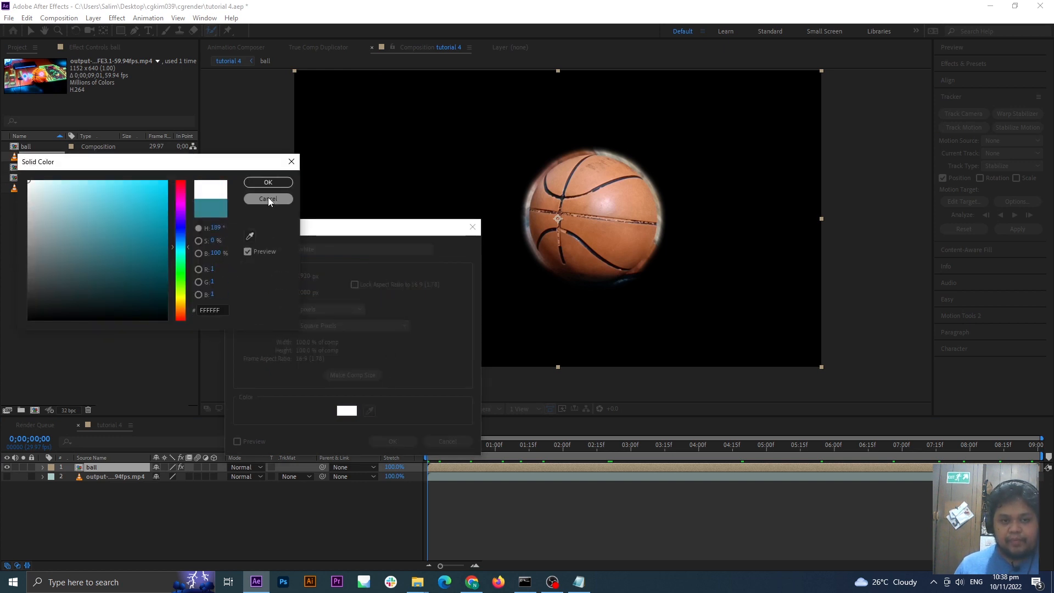
pyautogui.click(268, 183)
pyautogui.click(394, 441)
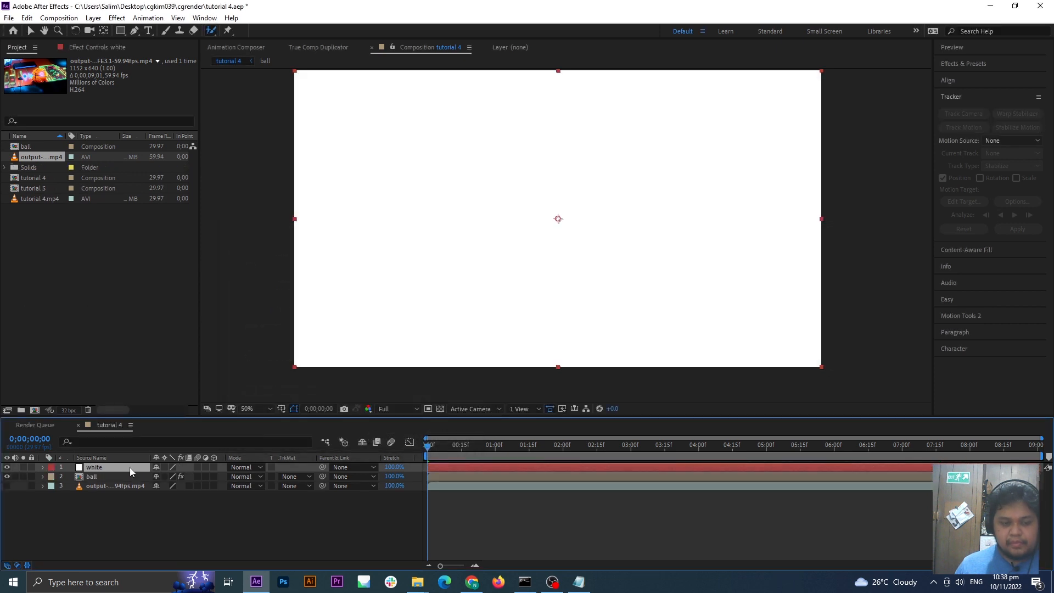
pyautogui.moveTo(127, 481); pyautogui.dragTo(128, 482)
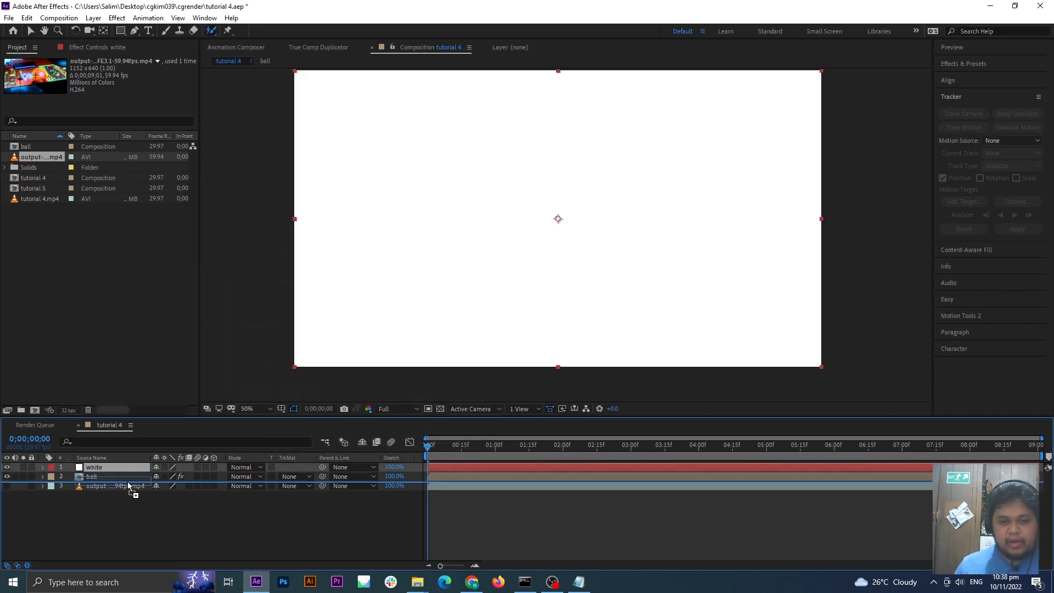
pyautogui.click(175, 515)
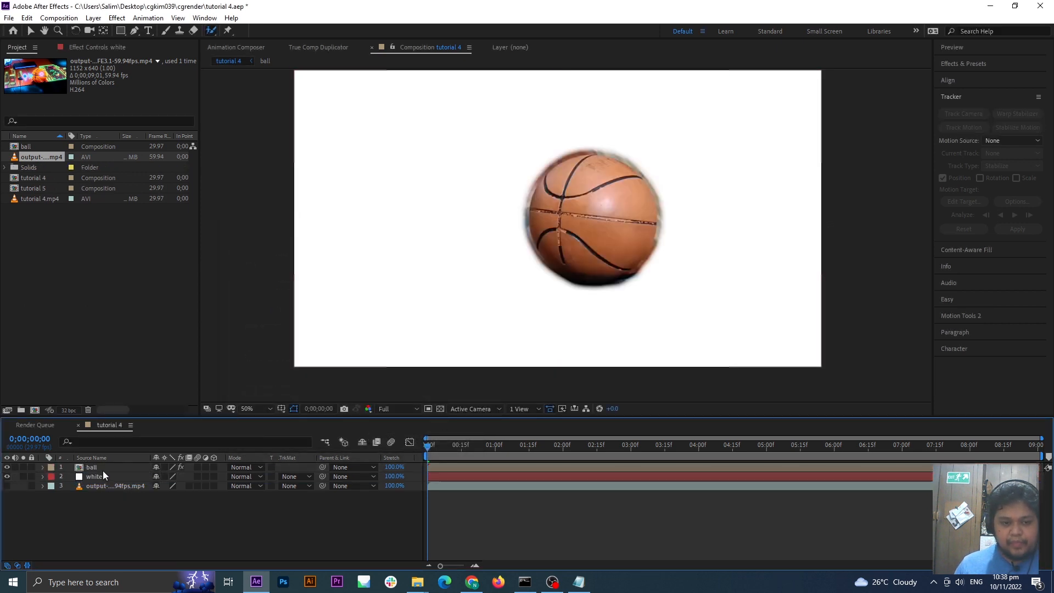
# - Duplicate the ball layer and move the lower copy beneath the interpolated output video
pyautogui.click(103, 470)
pyautogui.hotkey('ctrl', 'd')
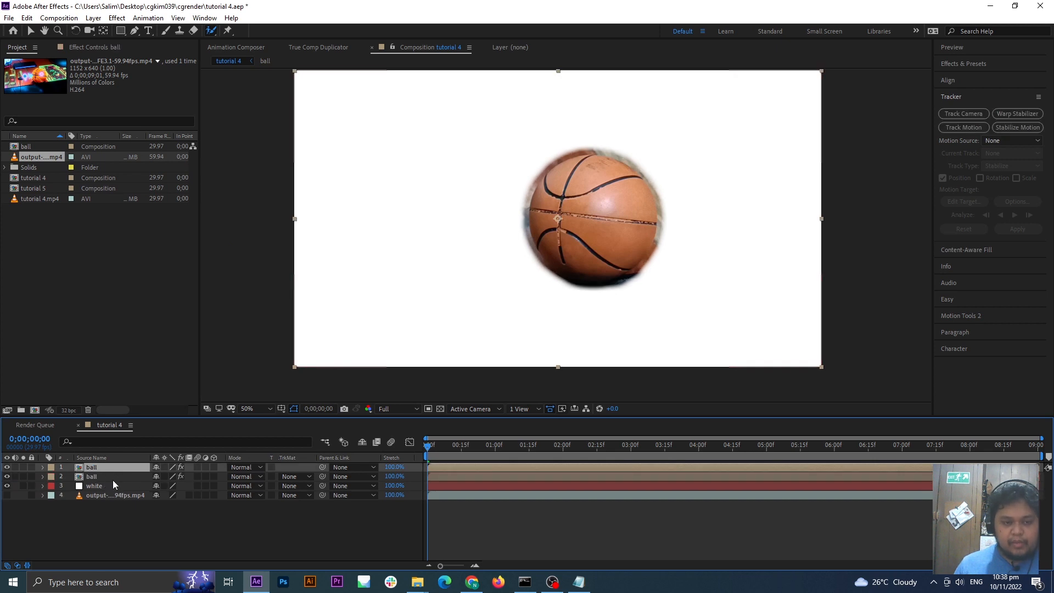
pyautogui.click(116, 477)
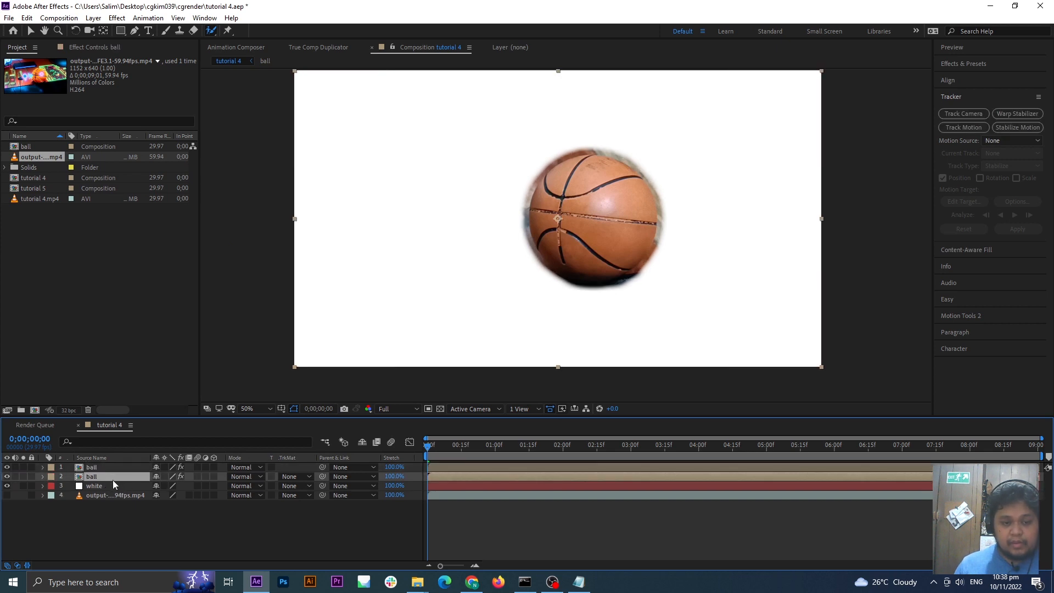
pyautogui.moveTo(110, 480); pyautogui.dragTo(115, 509)
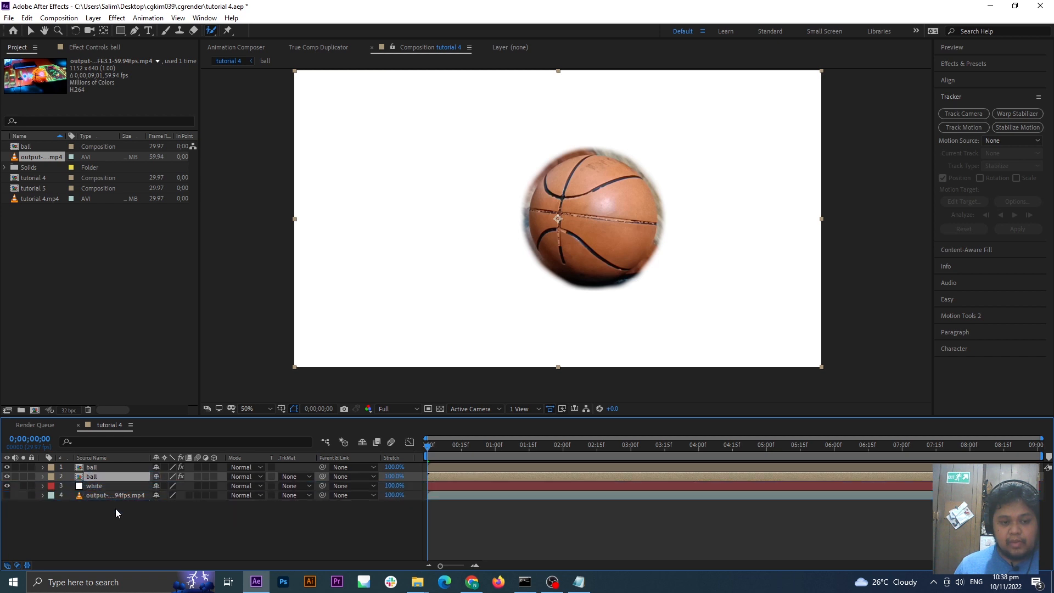
# - Apply the Fill effect to the topmost ball layer and set its color to black
pyautogui.click(118, 466)
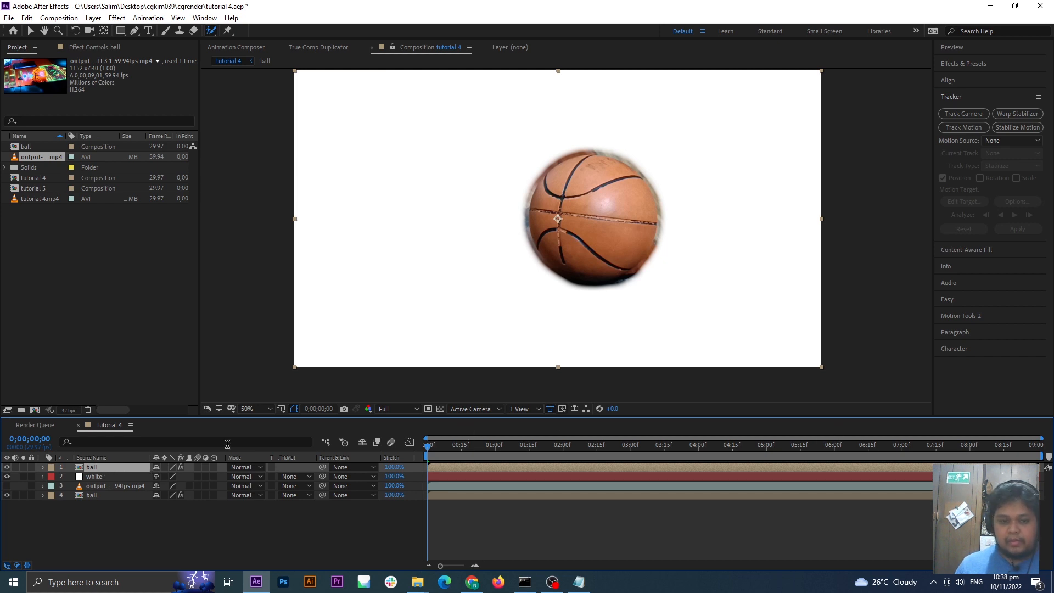
pyautogui.click(968, 64)
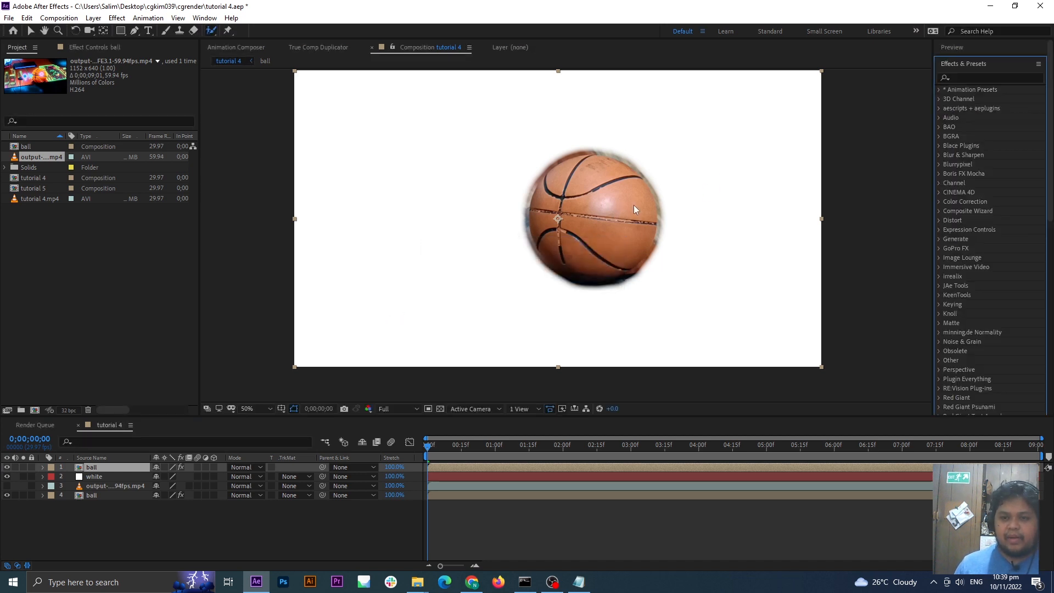
pyautogui.click(958, 77)
pyautogui.write('fill')
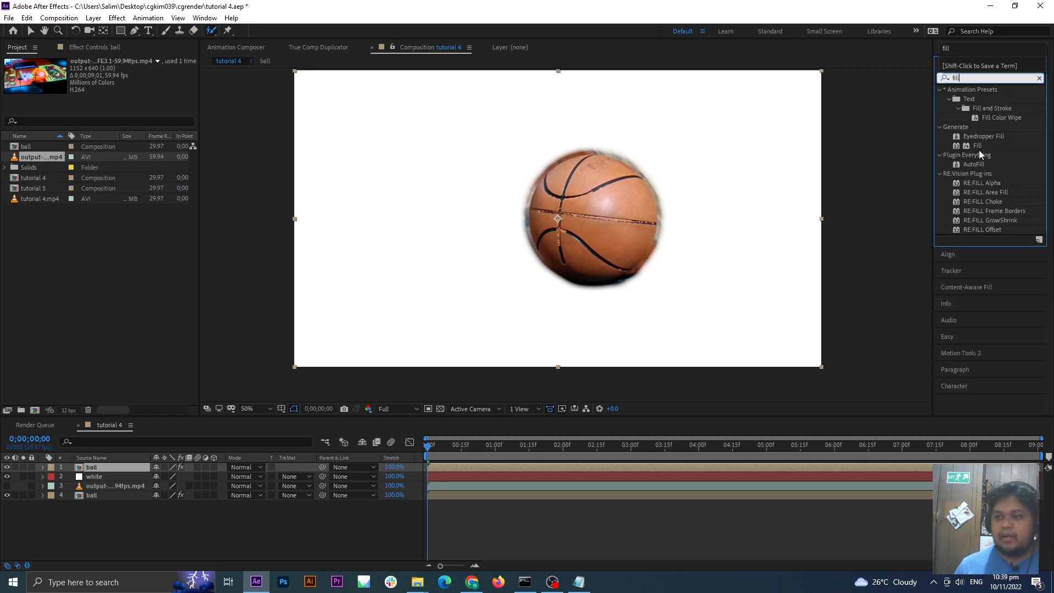
pyautogui.doubleClick(978, 146)
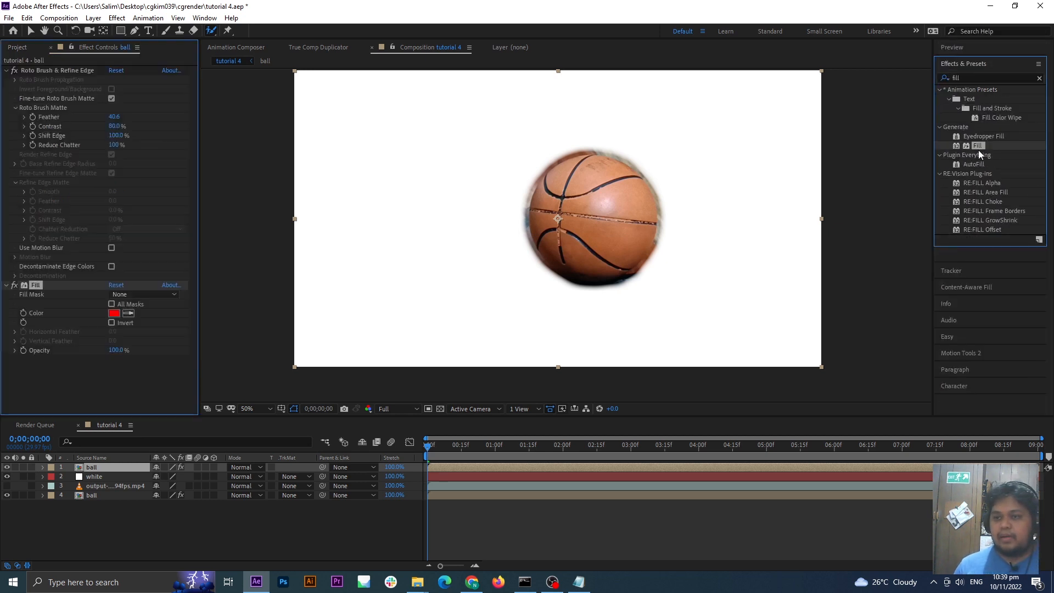
pyautogui.click(114, 313)
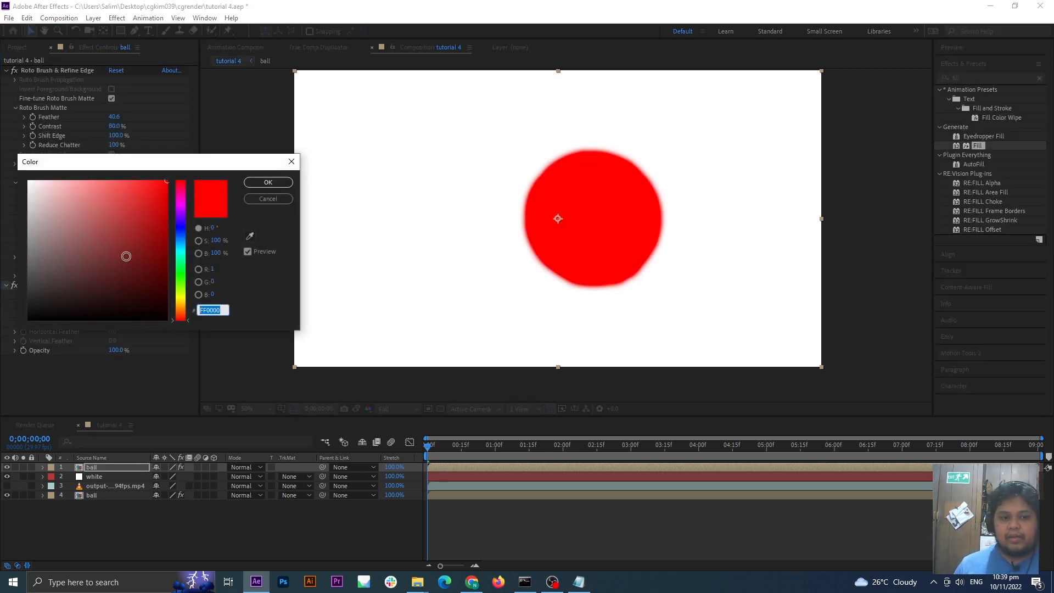
pyautogui.moveTo(126, 256); pyautogui.dragTo(167, 319)
pyautogui.click(268, 182)
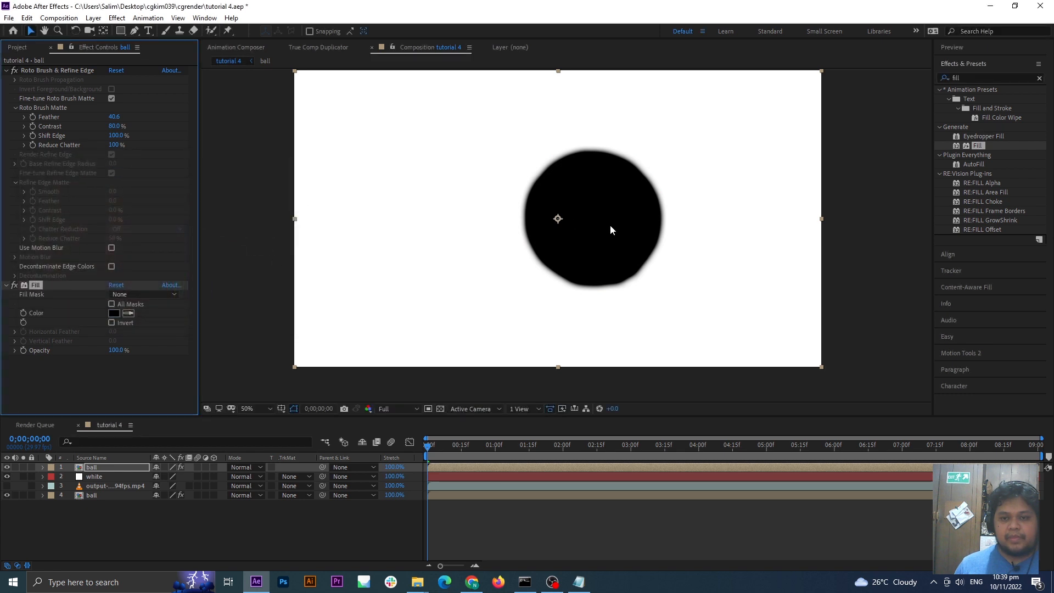
# - Pre-compose the black-filled ball and the white solid together into a new composition named "mask"
pyautogui.click(111, 480)
pyautogui.keyDown('ctrl'); pyautogui.click(107, 467); pyautogui.keyUp('ctrl')
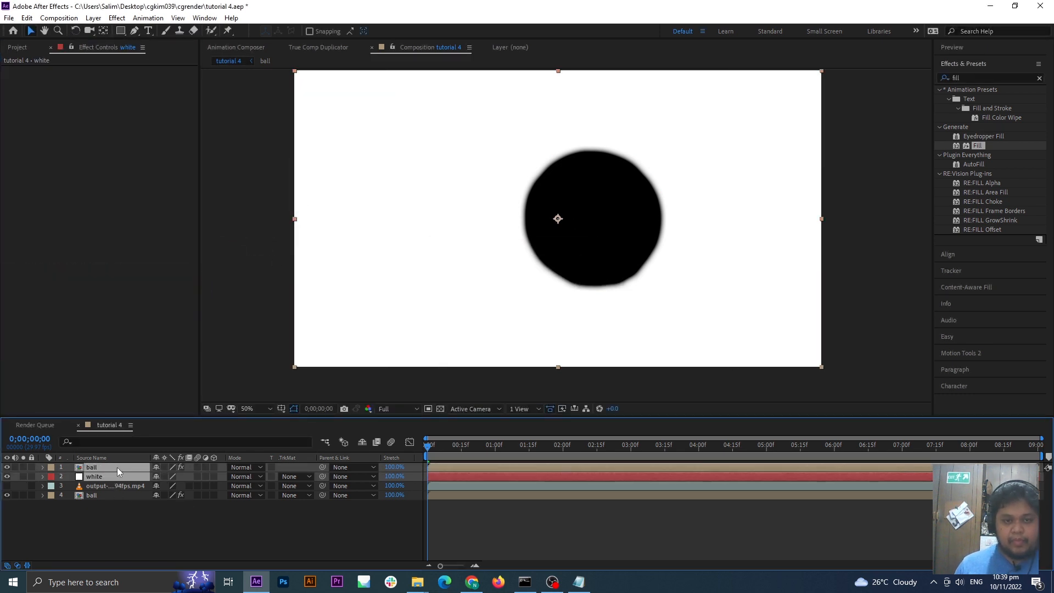
pyautogui.click(120, 501)
pyautogui.click(106, 478)
pyautogui.keyDown('ctrl'); pyautogui.click(102, 467); pyautogui.keyUp('ctrl')
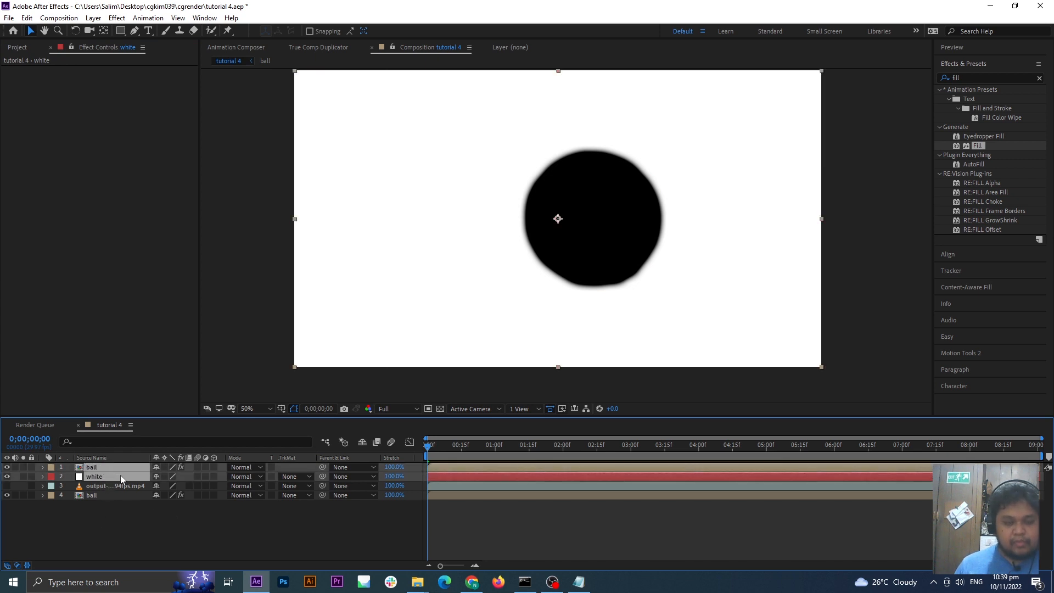
pyautogui.hotkey('ctrl', 'shift', 'c')
pyautogui.write('mask')
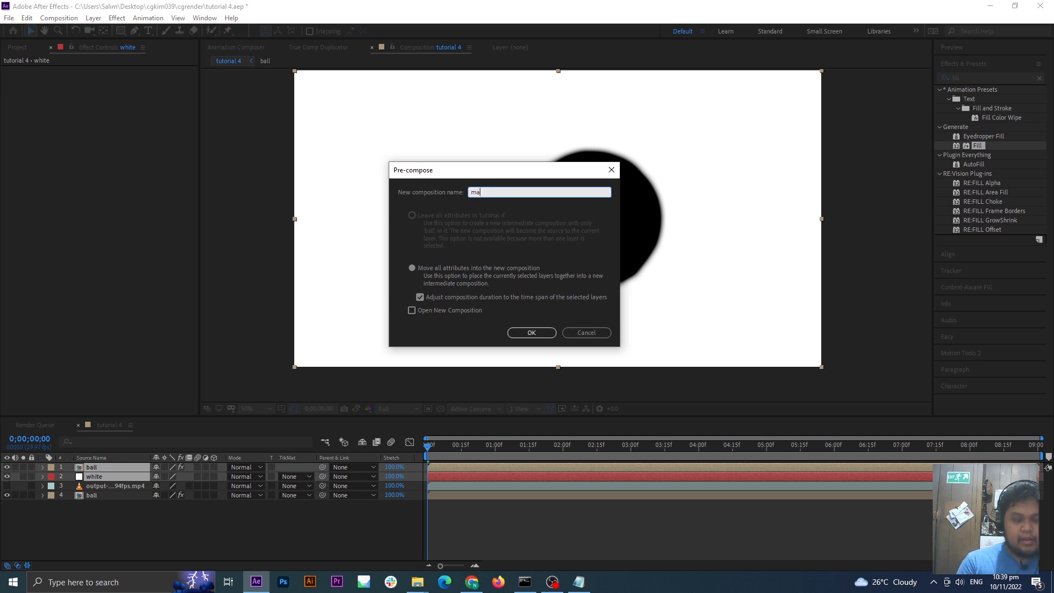
pyautogui.click(531, 334)
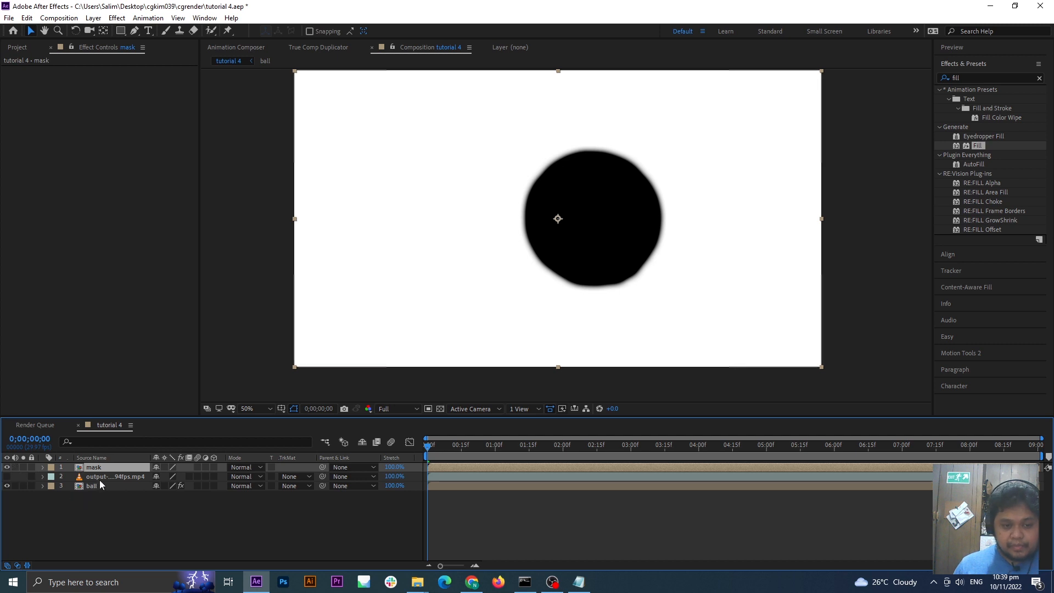
# - Move the interpolated output video above the mask layer and make it visible
pyautogui.click(122, 477)
pyautogui.moveTo(127, 479); pyautogui.dragTo(129, 465)
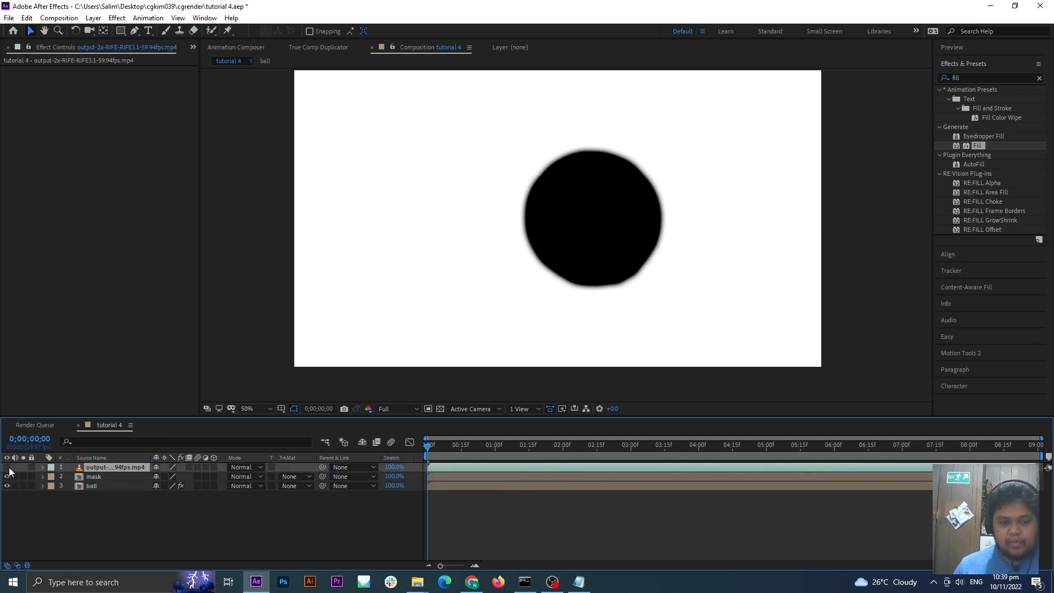
pyautogui.click(6, 467)
pyautogui.click(279, 502)
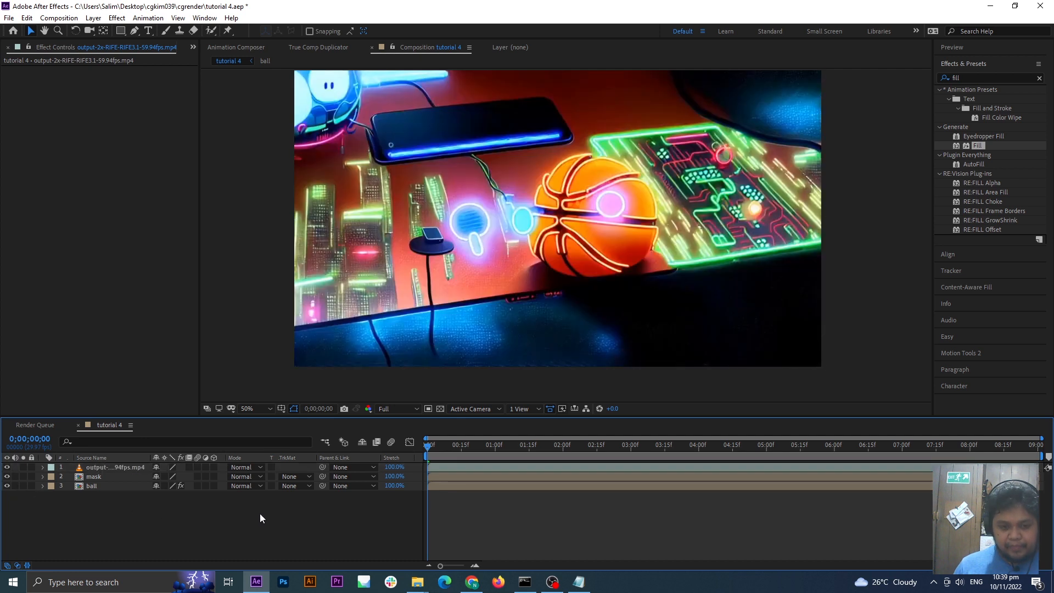
# - Try the luma, luma inverted, alpha and alpha inverted track mattes on the mask layer, then reset it to No Track Matte
pyautogui.click(292, 478)
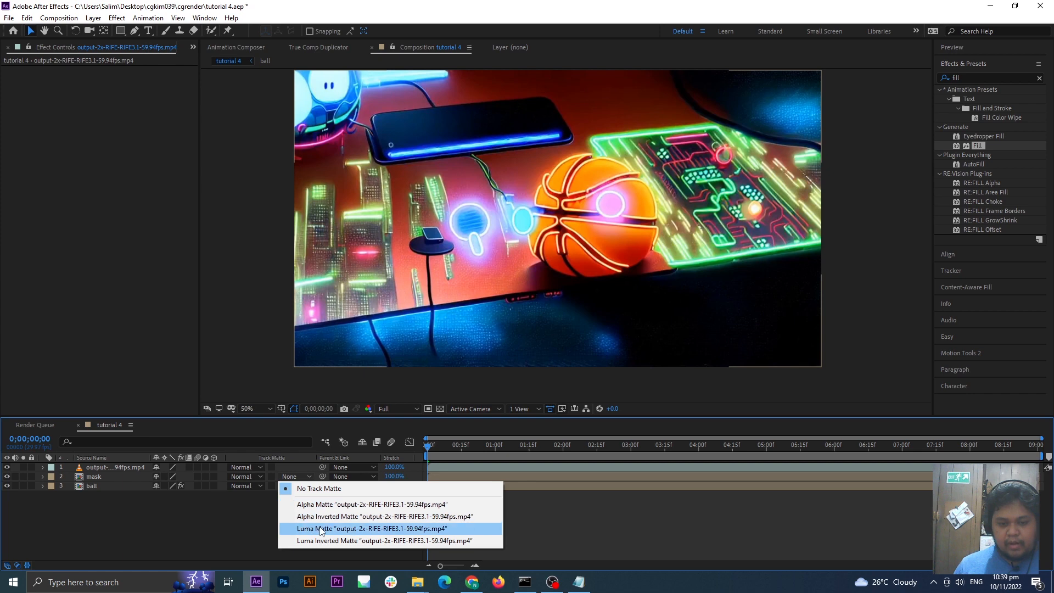
pyautogui.click(319, 527)
pyautogui.click(294, 477)
pyautogui.click(317, 541)
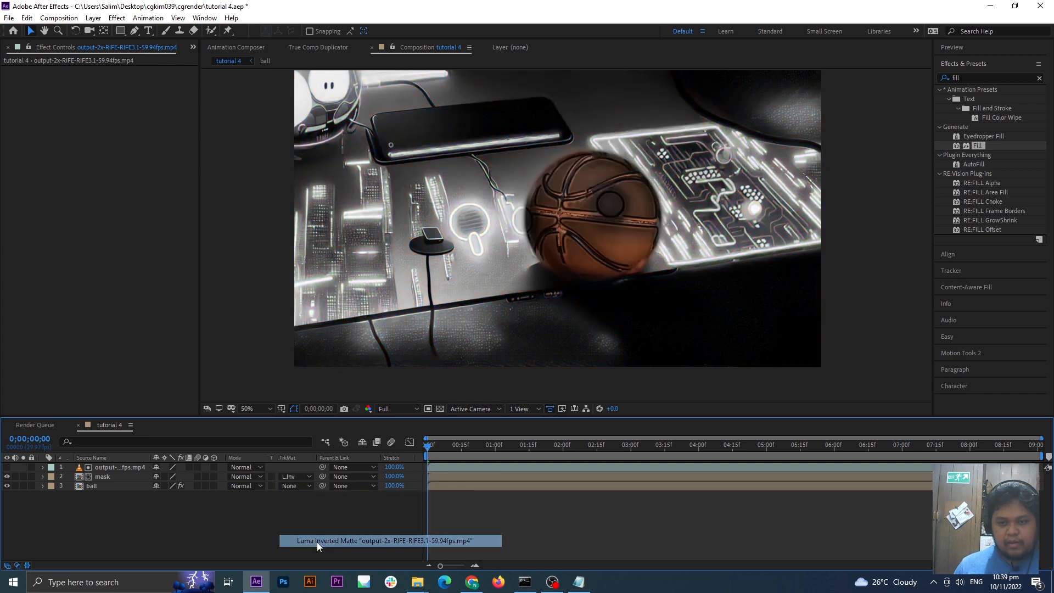
pyautogui.click(300, 478)
pyautogui.click(305, 505)
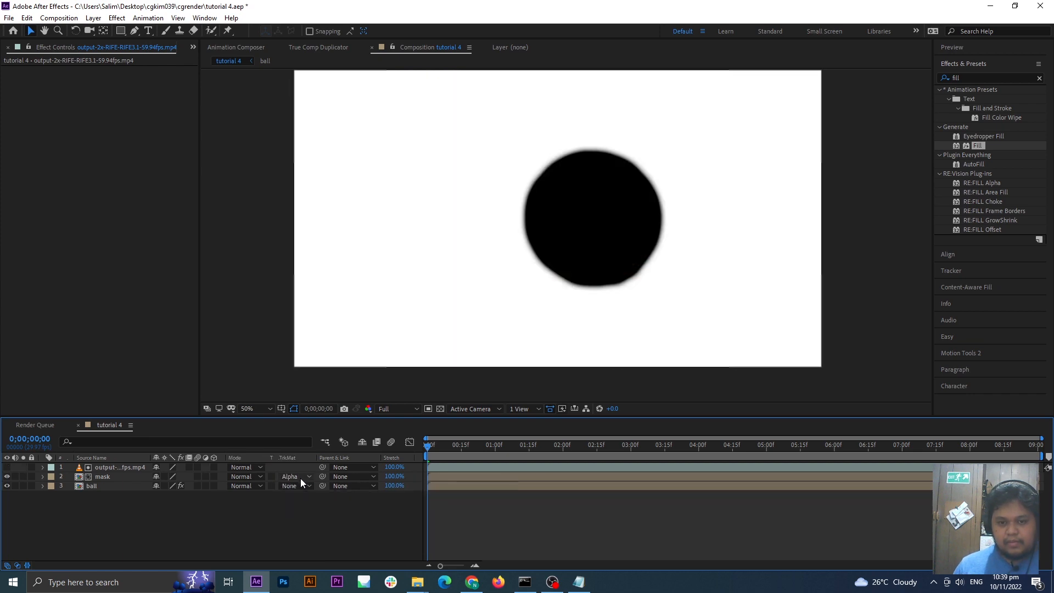
pyautogui.click(301, 478)
pyautogui.click(312, 527)
pyautogui.click(302, 476)
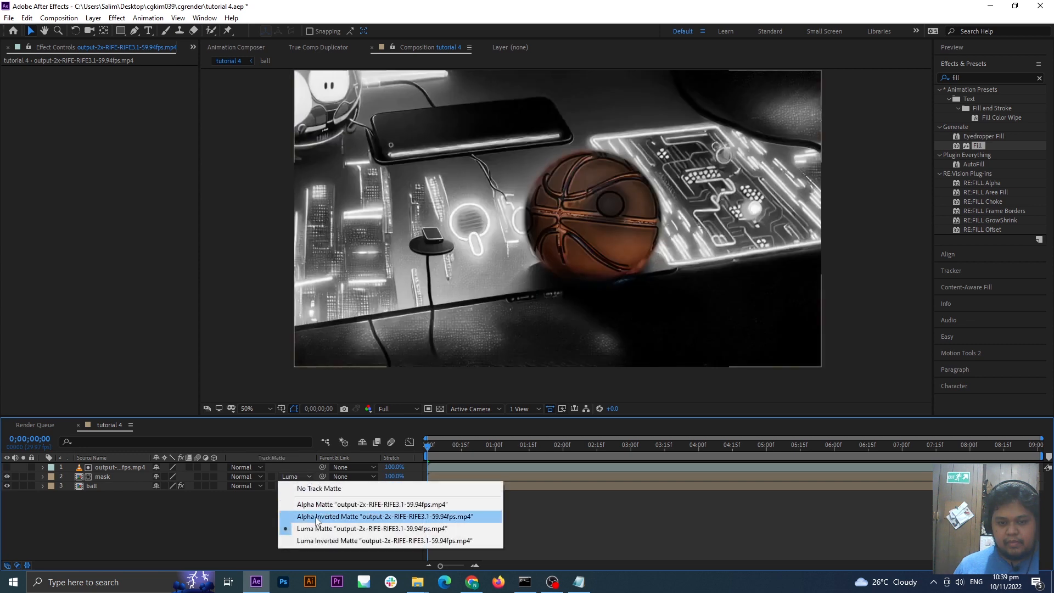
pyautogui.click(316, 517)
pyautogui.click(301, 476)
pyautogui.click(307, 486)
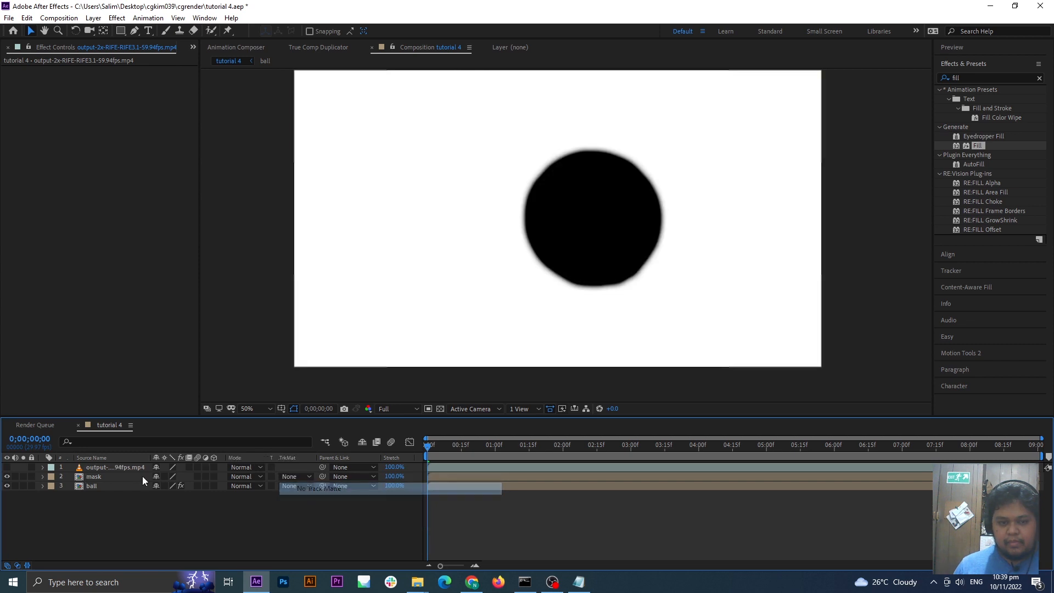
# - Unhide the interpolated output video and place it between the mask and ball layers, leaving it selected
pyautogui.click(7, 468)
pyautogui.moveTo(103, 468); pyautogui.dragTo(132, 496)
pyautogui.click(114, 469)
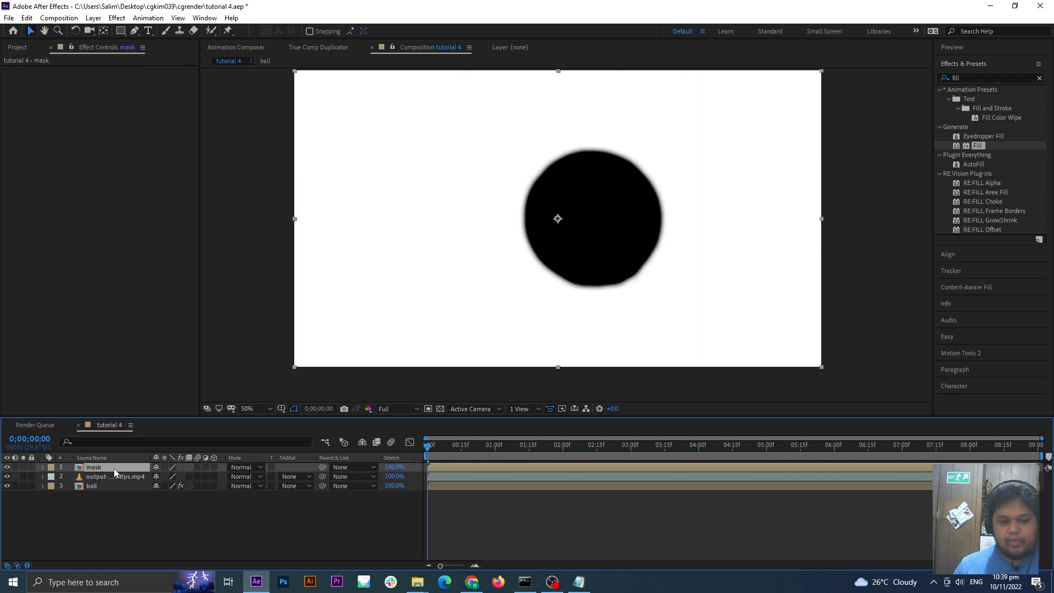
pyautogui.click(142, 508)
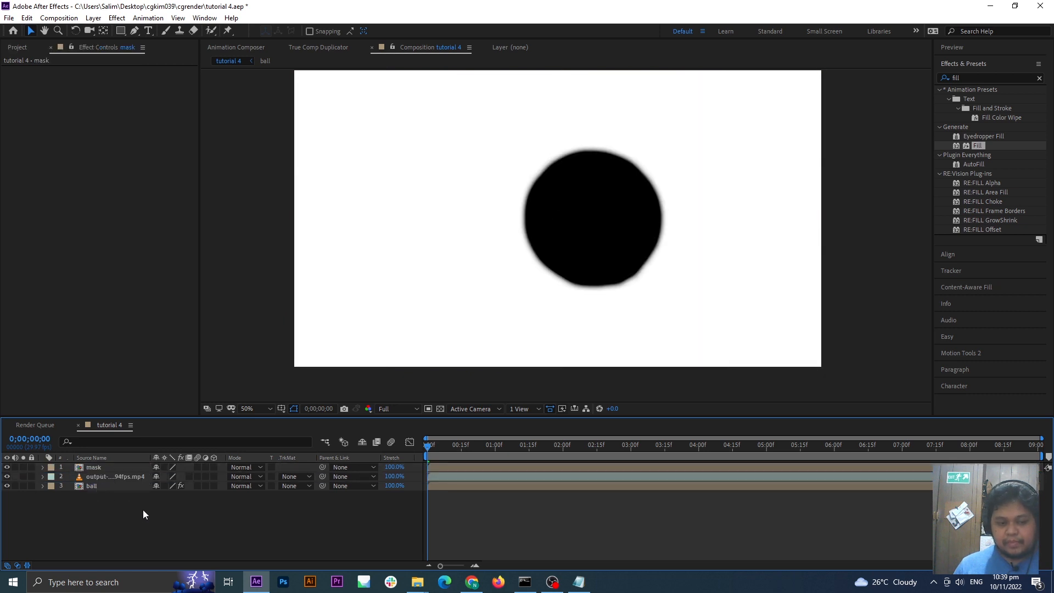
pyautogui.click(136, 476)
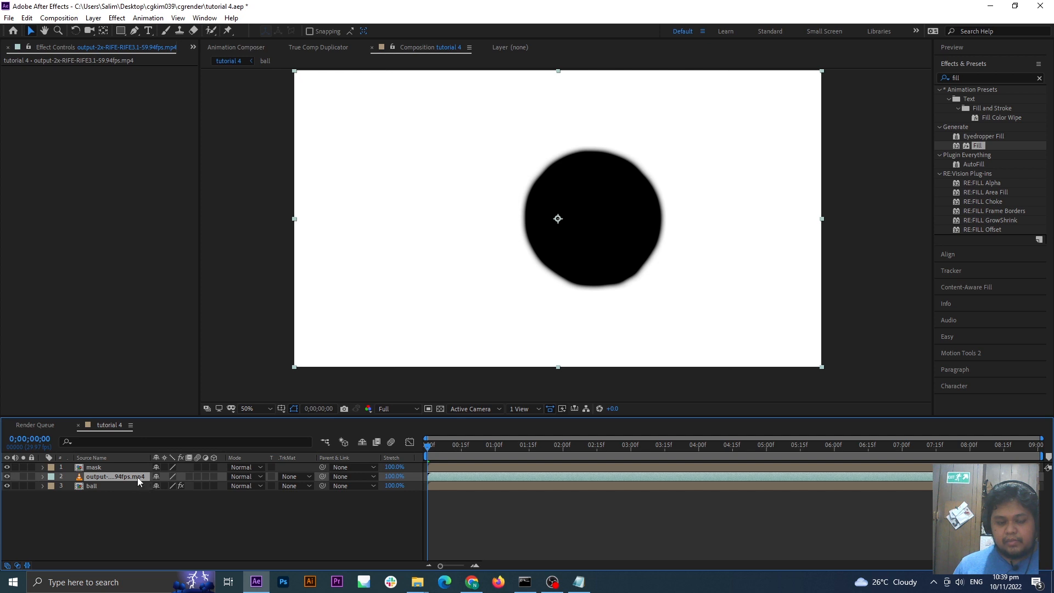
# - Try Luma Matte "mask" on the output video, switch it to Luma Inverted Matte "mask", and check the frame at 0;00;01;28
pyautogui.click(295, 478)
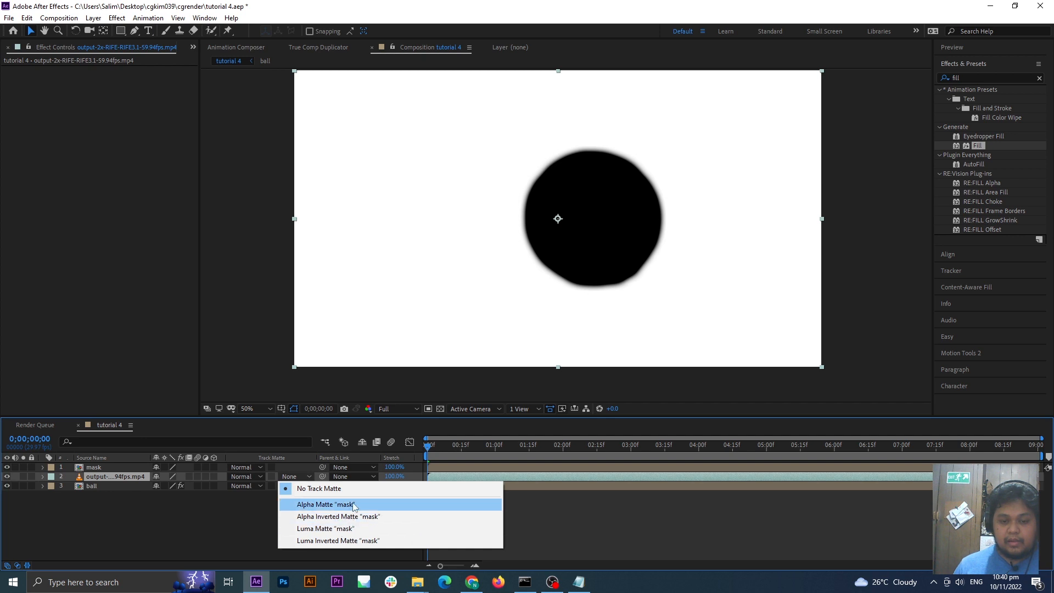
pyautogui.click(347, 527)
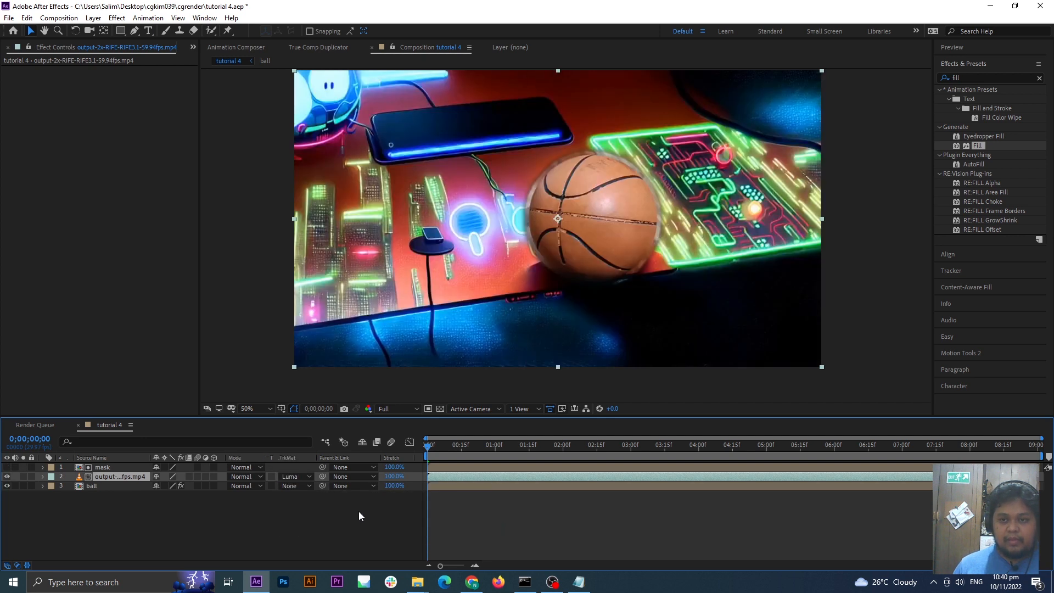
pyautogui.click(294, 476)
pyautogui.click(330, 544)
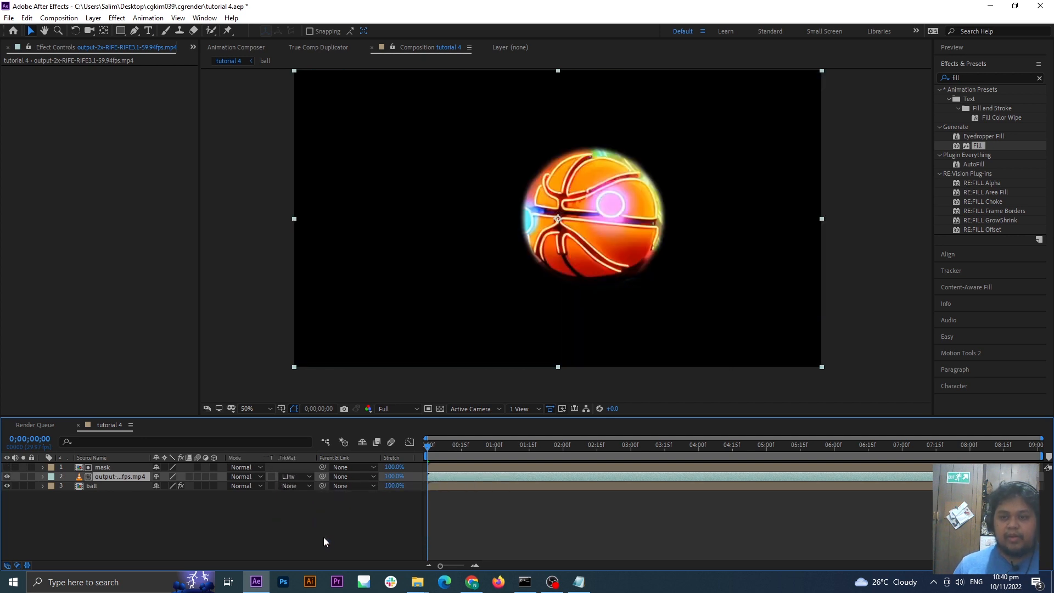
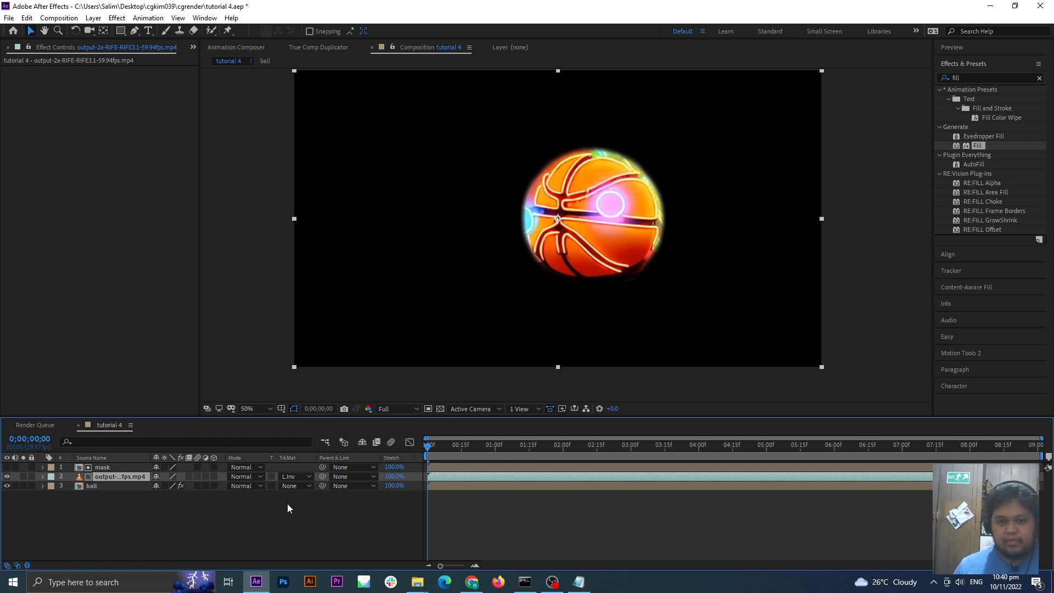
pyautogui.moveTo(432, 439); pyautogui.dragTo(477, 453)
pyautogui.click(558, 451)
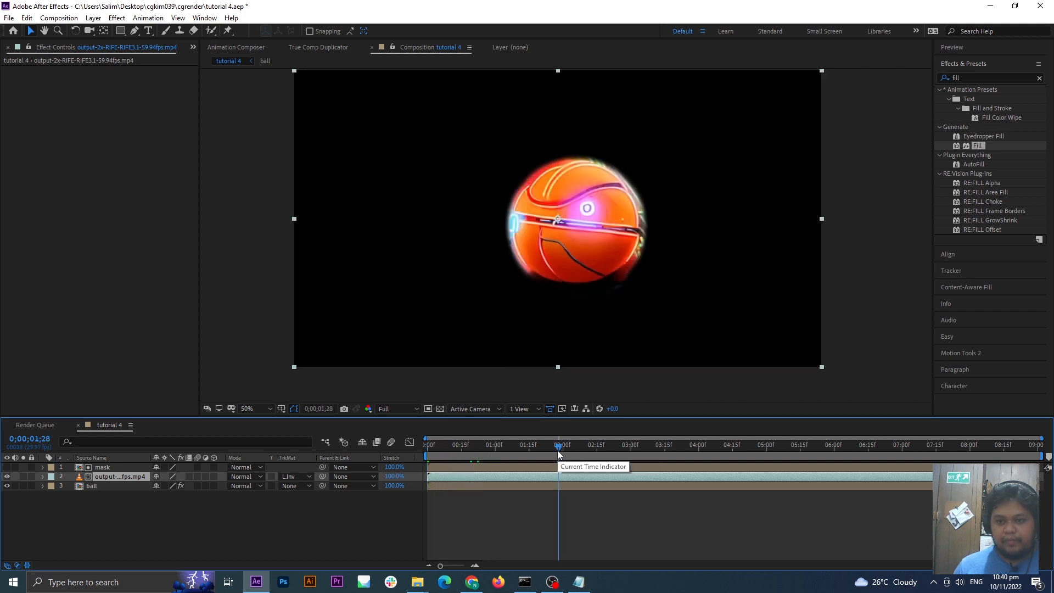
# - Check the matted ball at 0;00;03;03 and 0;00;03;23, then return to the first frame
pyautogui.click(637, 450)
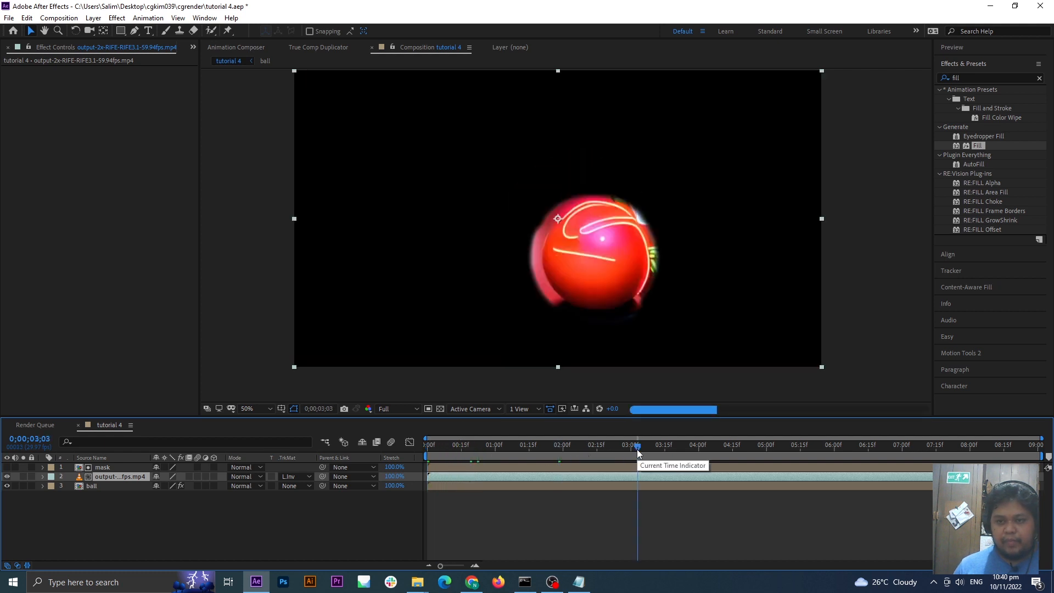
pyautogui.click(682, 449)
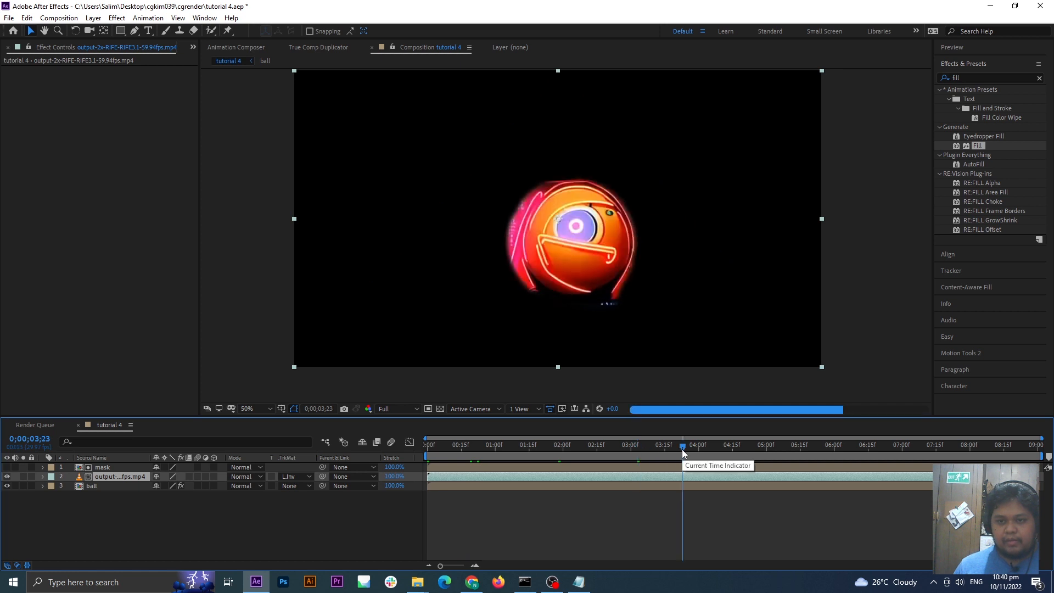
pyautogui.click(429, 446)
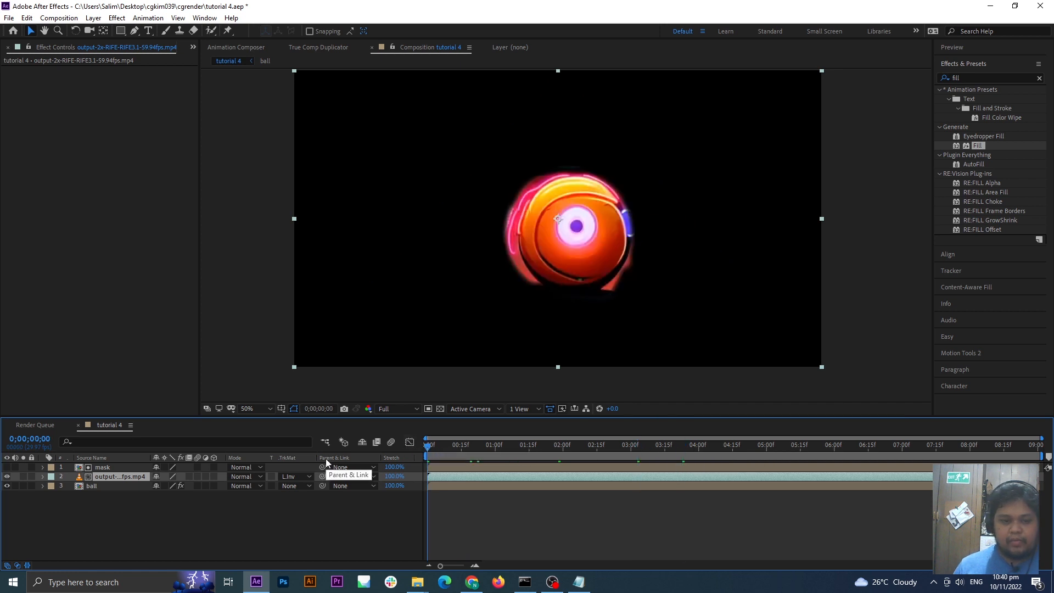
# - Turn off the Roto Brush & Refine Edge effect on the ball layer in the tutorial 4 composition, then deselect the layer
pyautogui.click(91, 485)
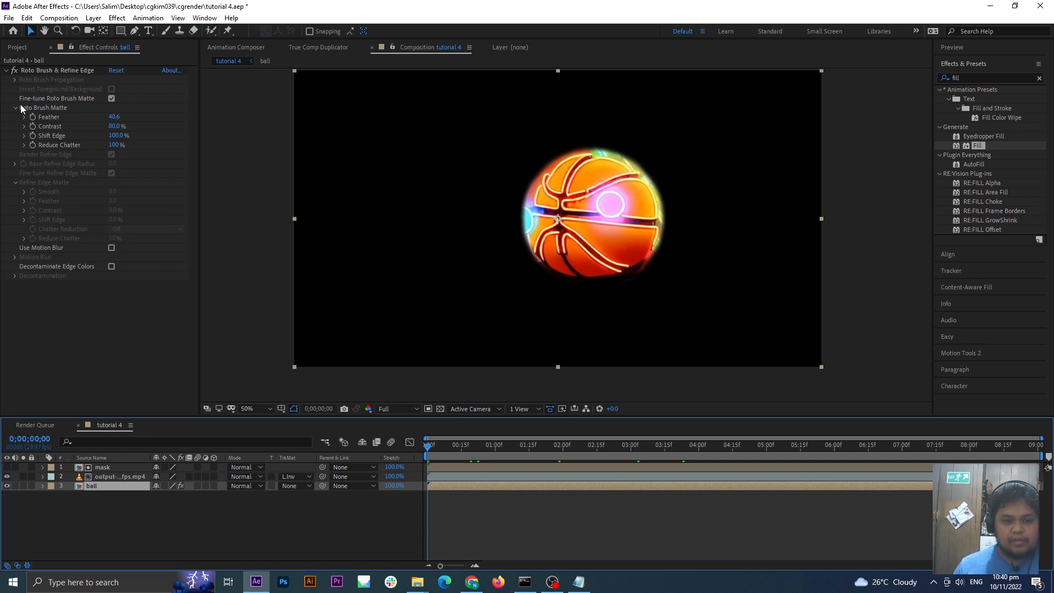
pyautogui.click(14, 71)
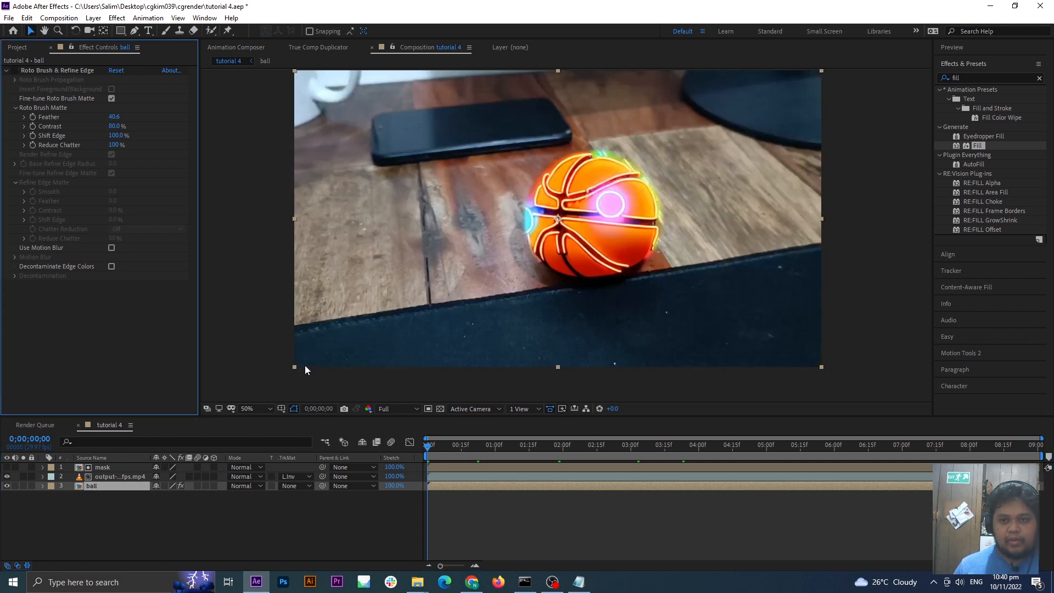
pyautogui.click(316, 509)
# - Examine the neon ball over the original background at several frames up to 0;00;03;15, dismiss the disk cache warning and return to the start
pyautogui.moveTo(433, 447); pyautogui.dragTo(475, 448)
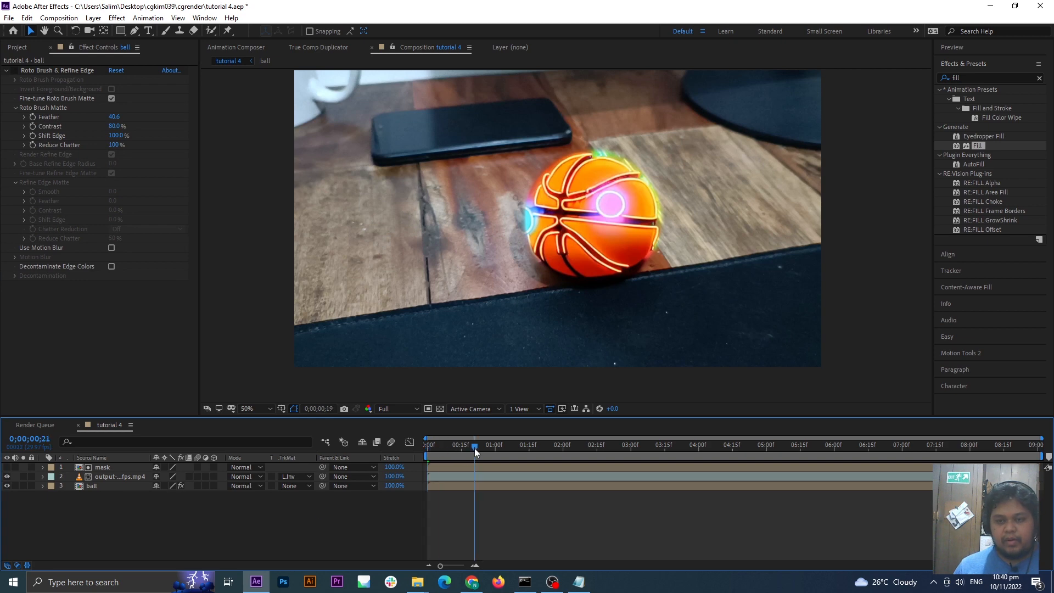
pyautogui.click(513, 449)
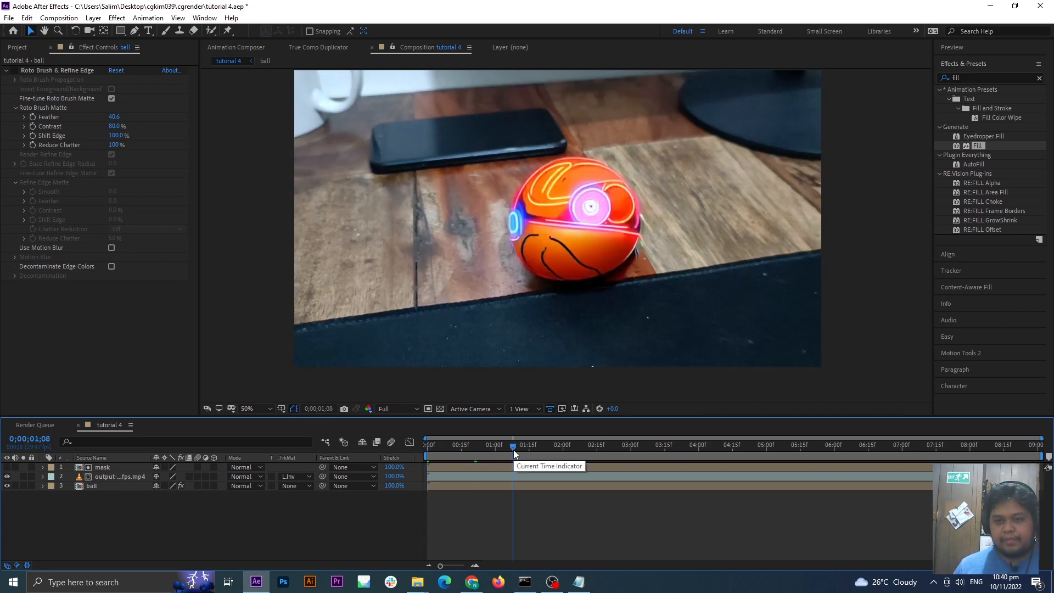
pyautogui.moveTo(552, 460); pyautogui.dragTo(615, 460)
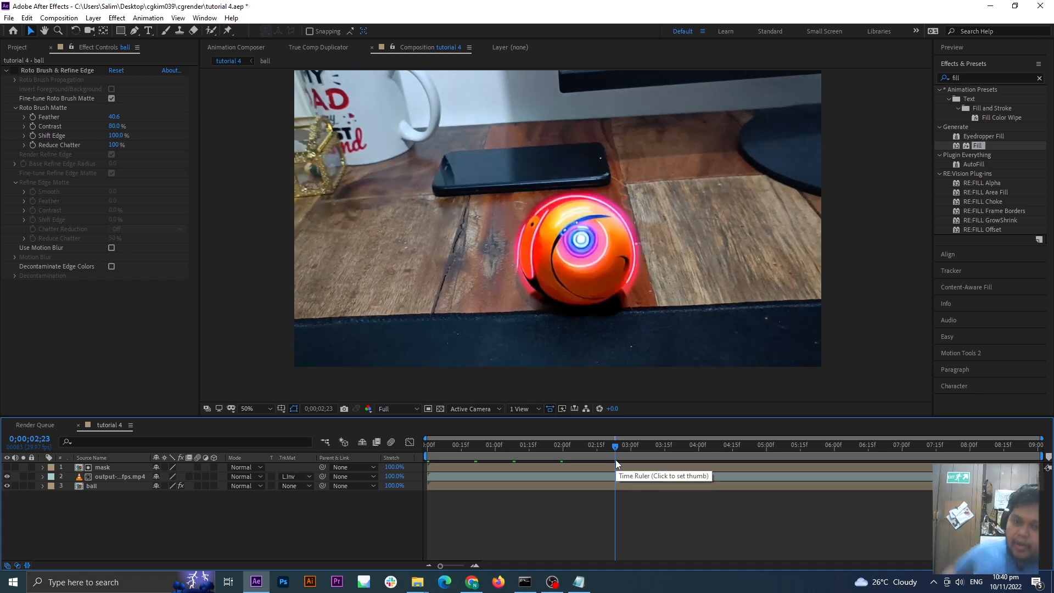
pyautogui.click(633, 457)
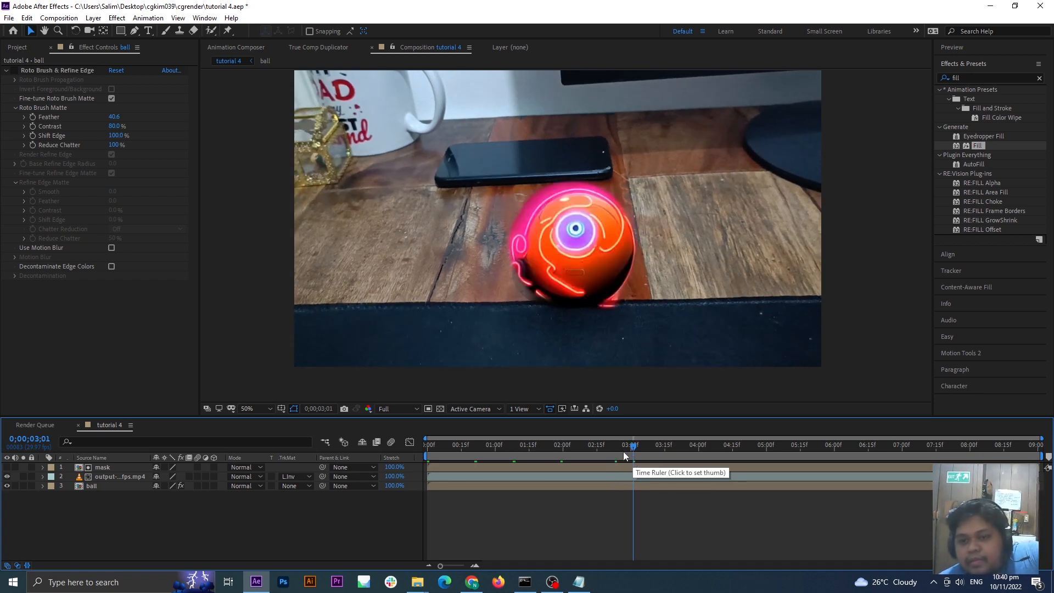
pyautogui.click(664, 456)
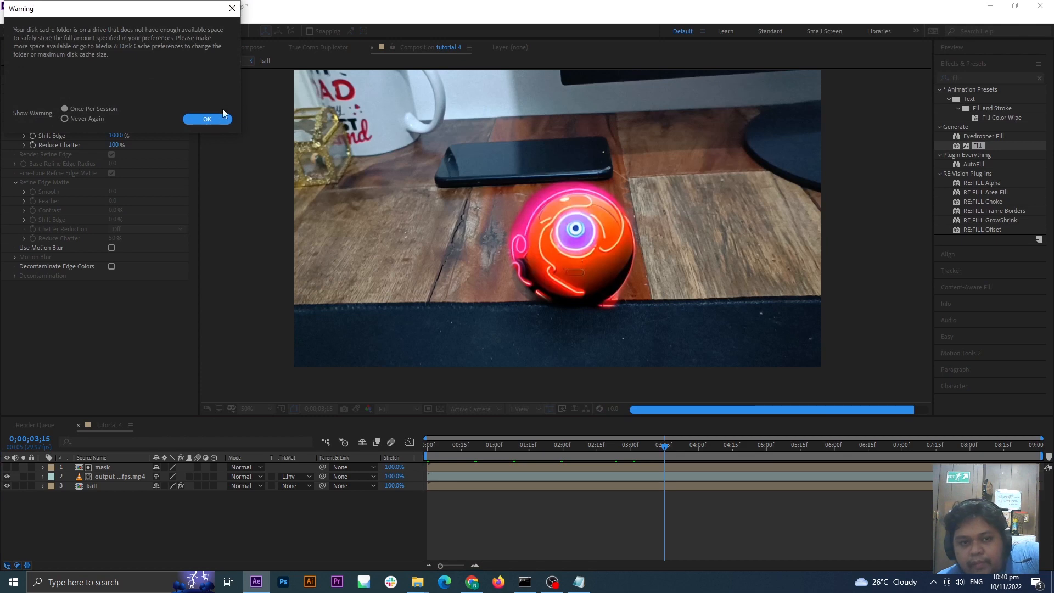
pyautogui.click(216, 115)
pyautogui.press('Home')
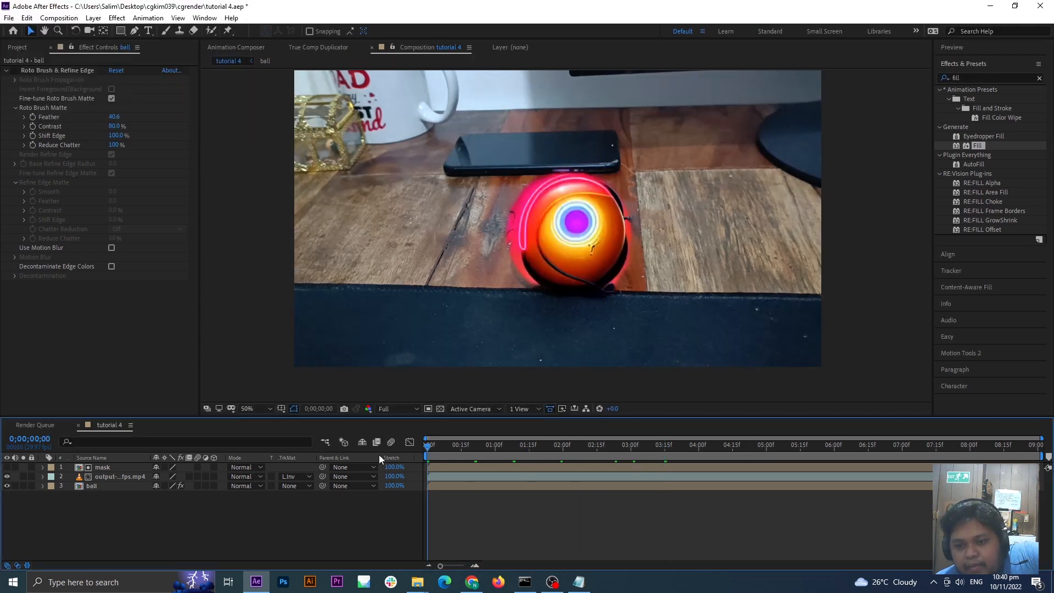
# - Preview the opening of the composite, then extend the work area back to the end of the timeline
pyautogui.press('space')
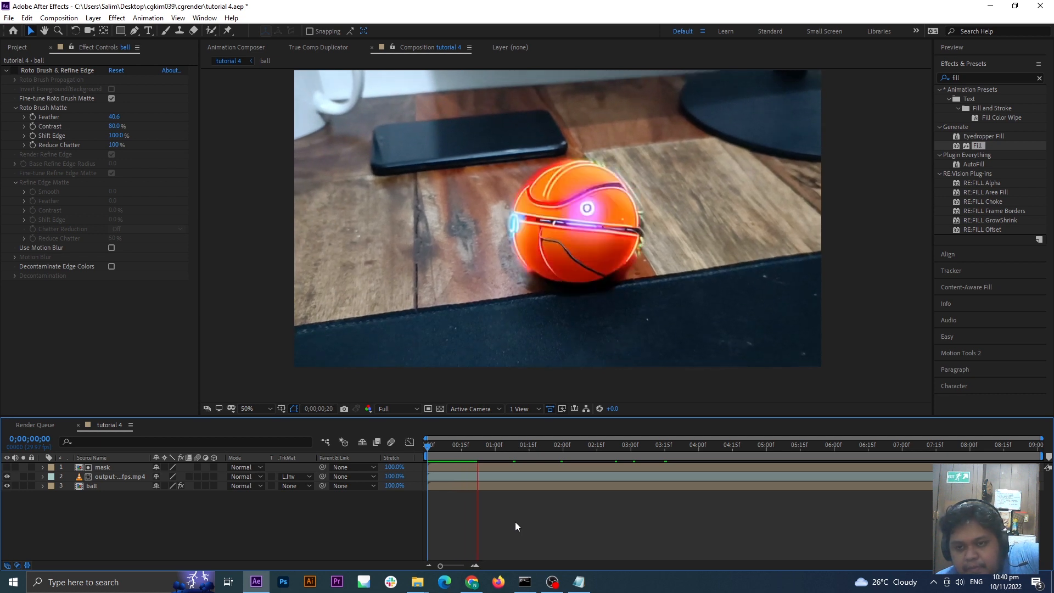
pyautogui.press('space')
pyautogui.press('space')
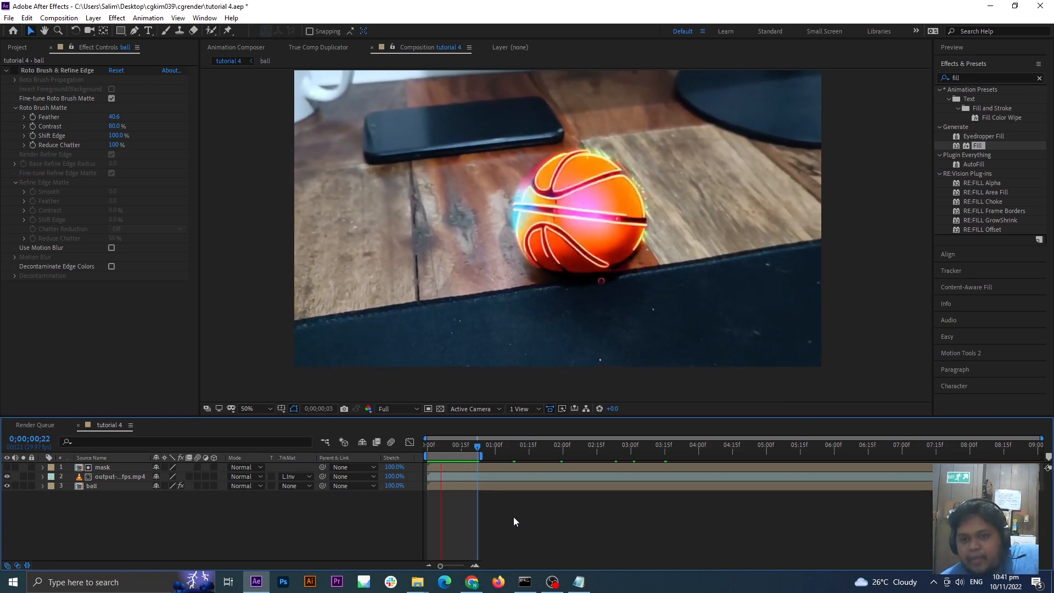
pyautogui.press('space')
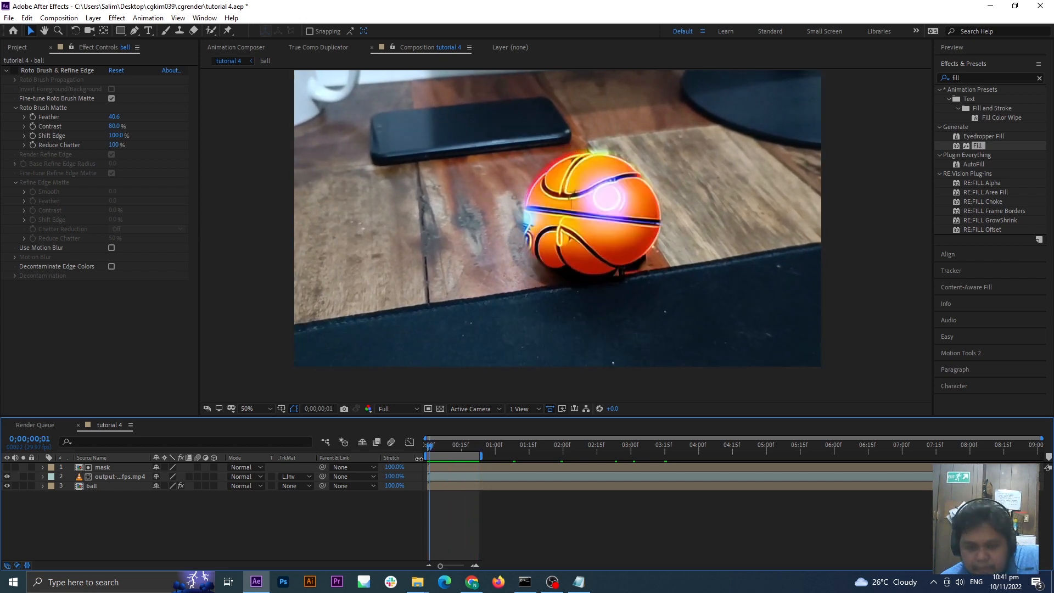
pyautogui.moveTo(484, 458); pyautogui.dragTo(1042, 458)
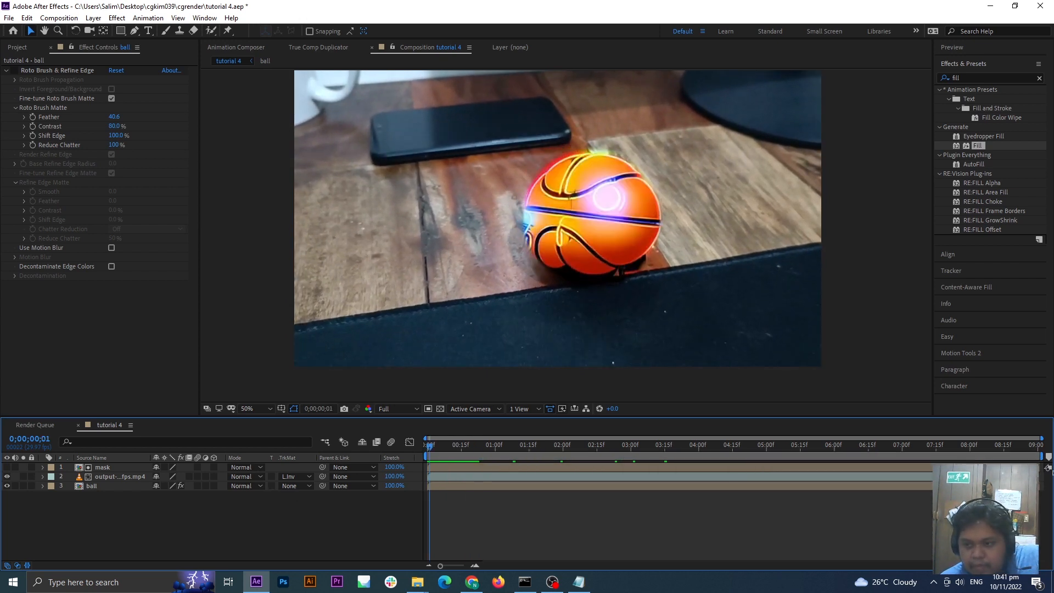
# - Open the mask precomposition from tutorial 4 and select its ball layer
pyautogui.click(106, 468)
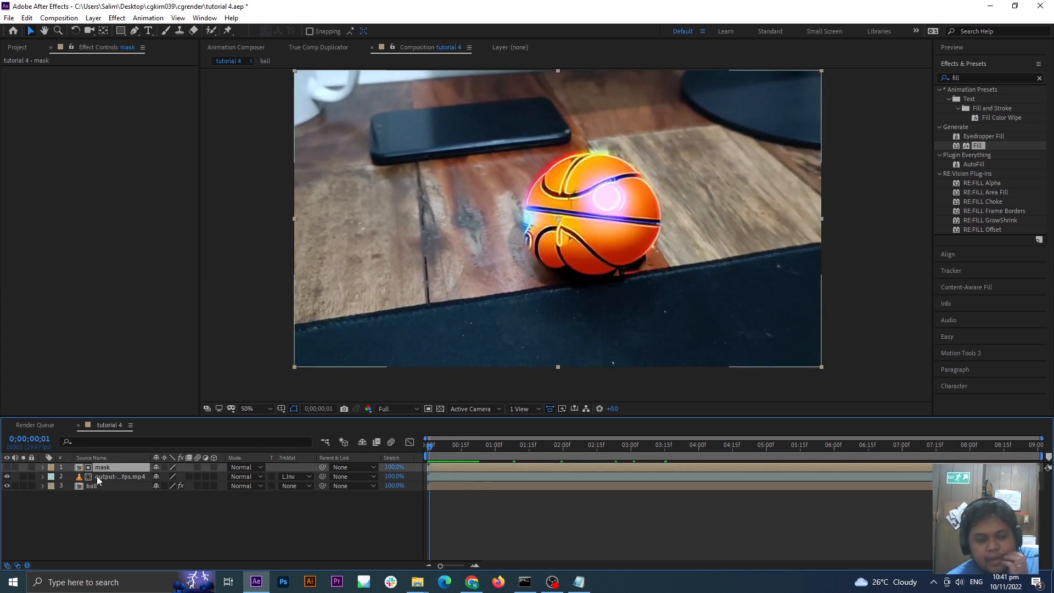
pyautogui.click(97, 476)
pyautogui.click(104, 467)
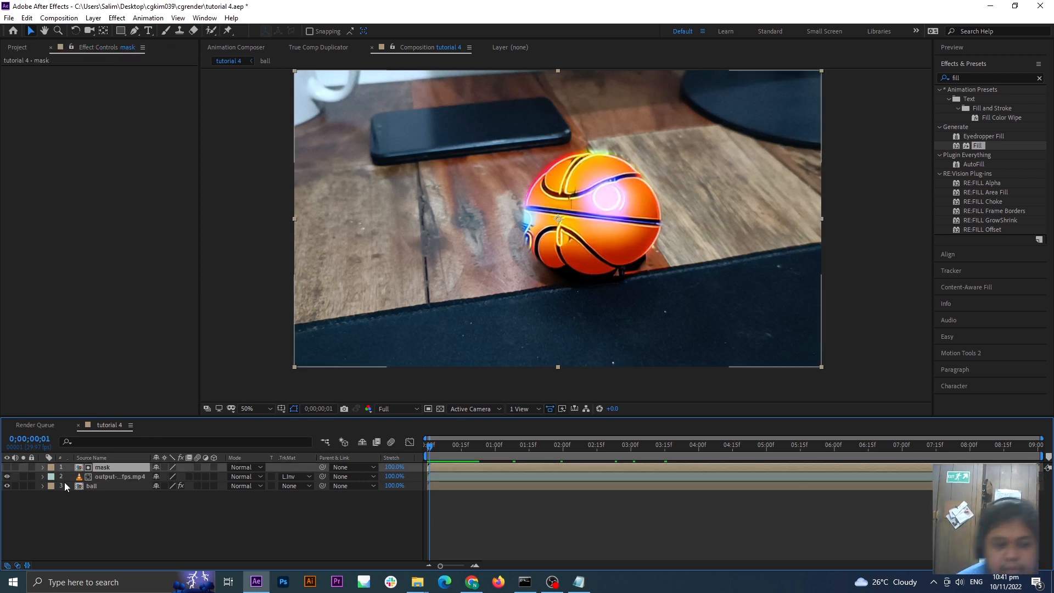
pyautogui.click(117, 475)
pyautogui.doubleClick(113, 469)
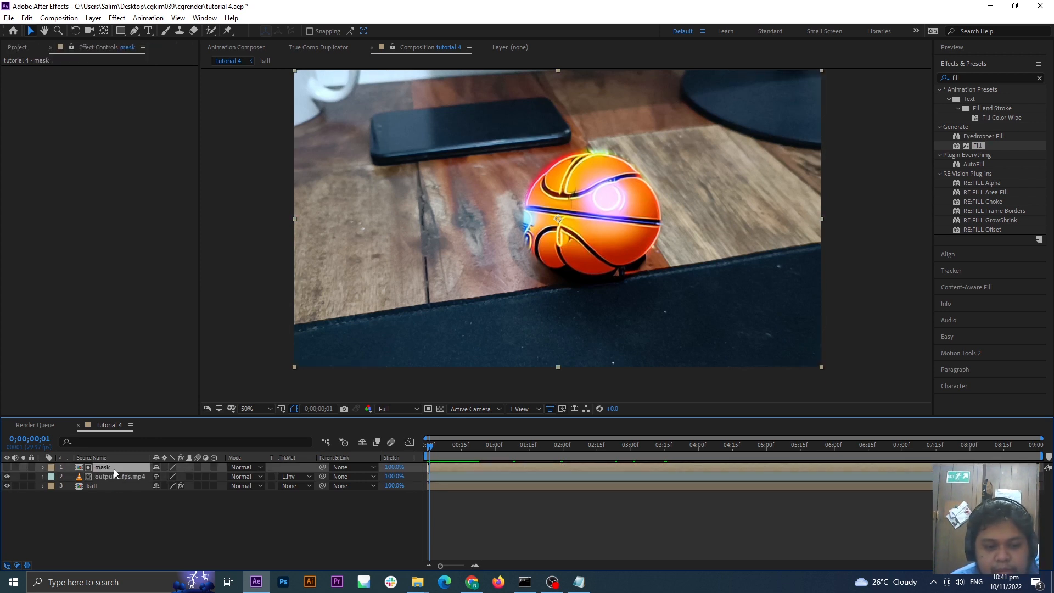
pyautogui.click(130, 467)
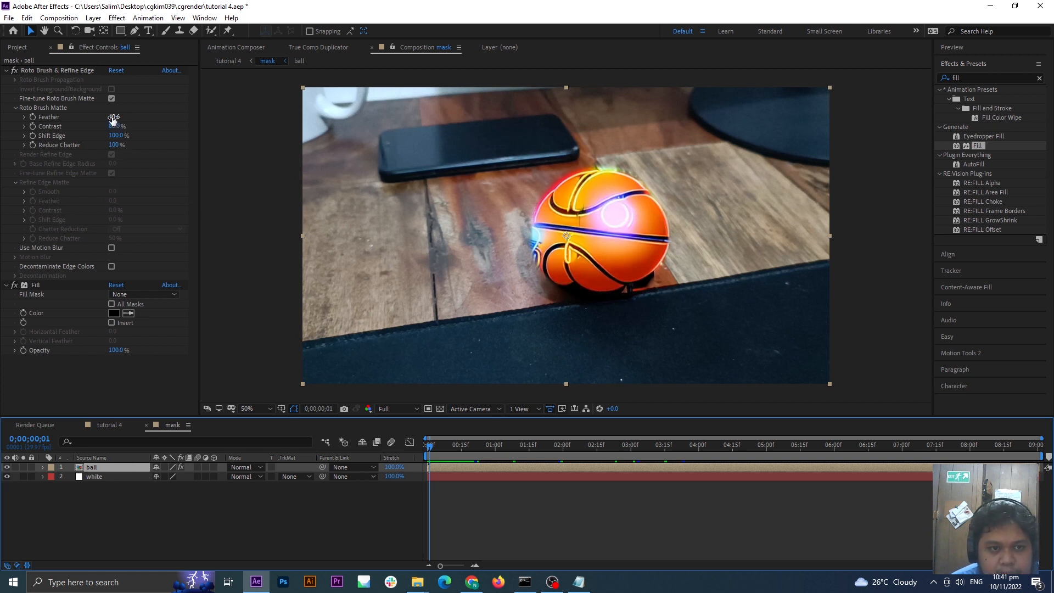
# - Try a lower Roto Brush Matte Feather, set it to 40.3, and compare the result in tutorial 4 before returning to the mask composition
pyautogui.moveTo(115, 116); pyautogui.dragTo(94, 118)
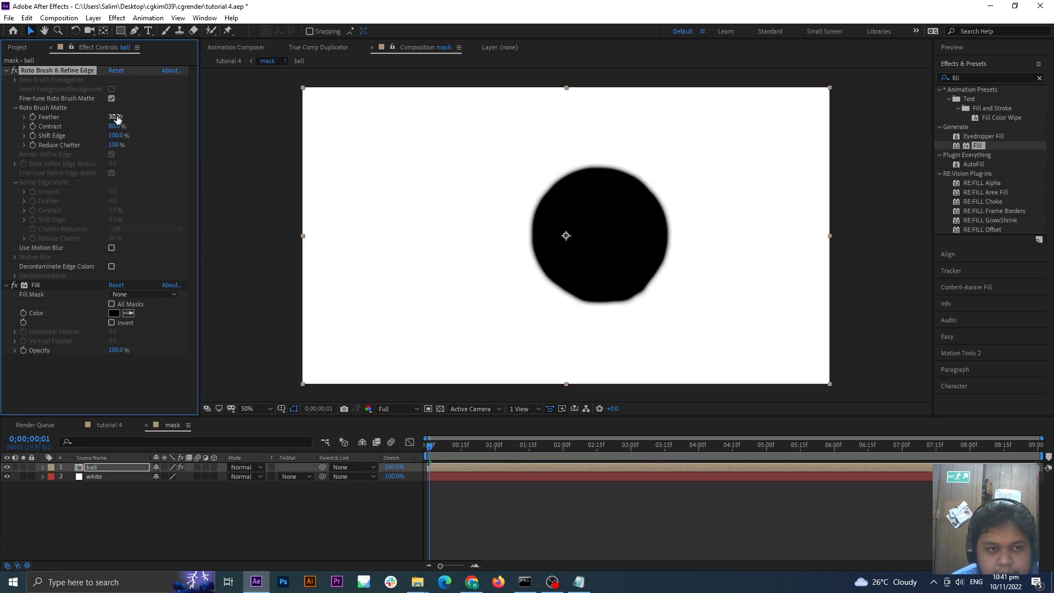
pyautogui.moveTo(115, 116); pyautogui.dragTo(130, 116)
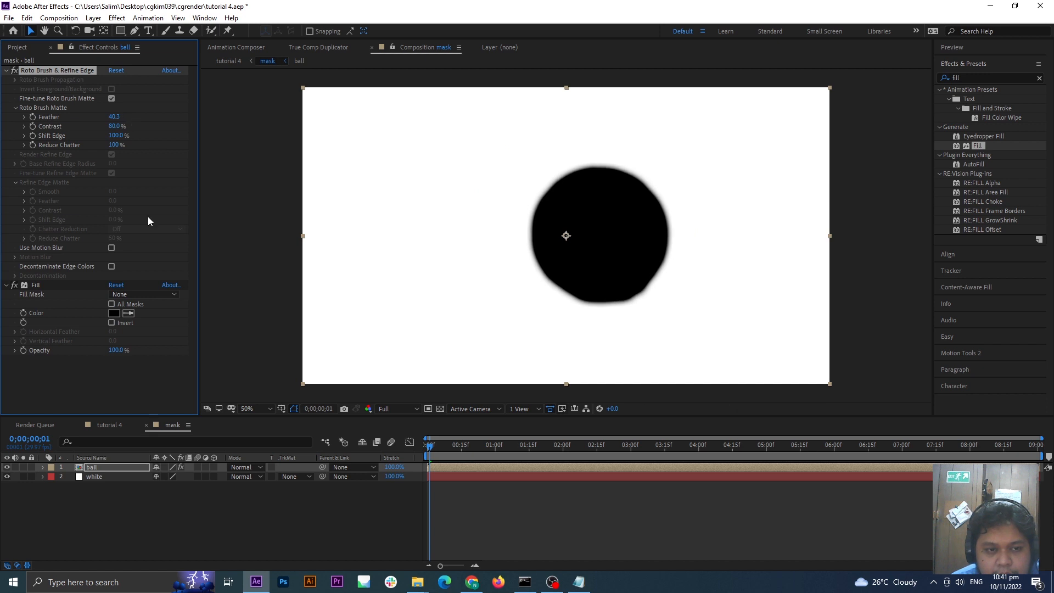
pyautogui.click(113, 425)
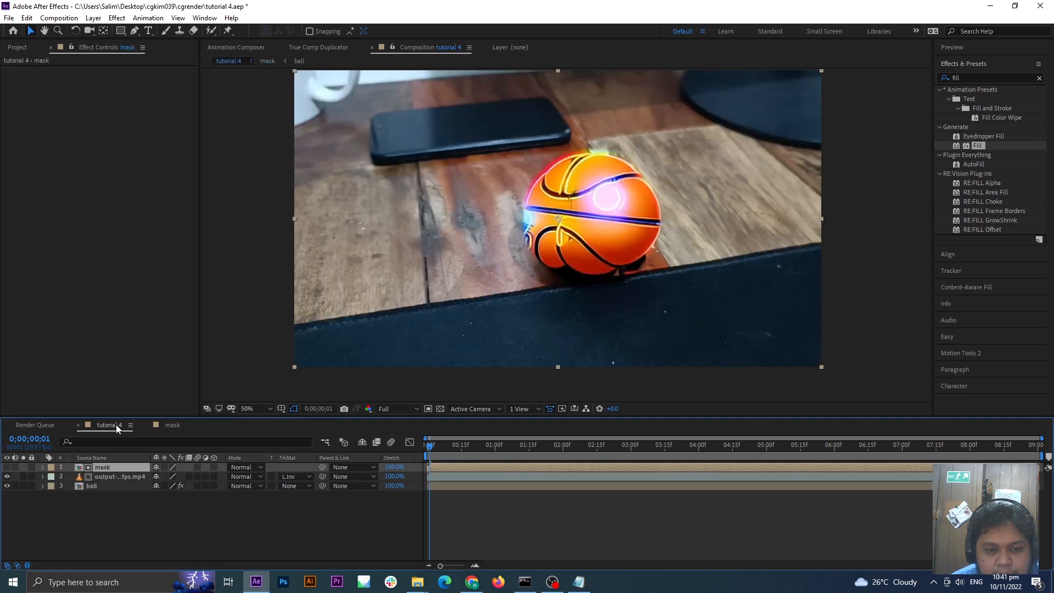
pyautogui.click(167, 426)
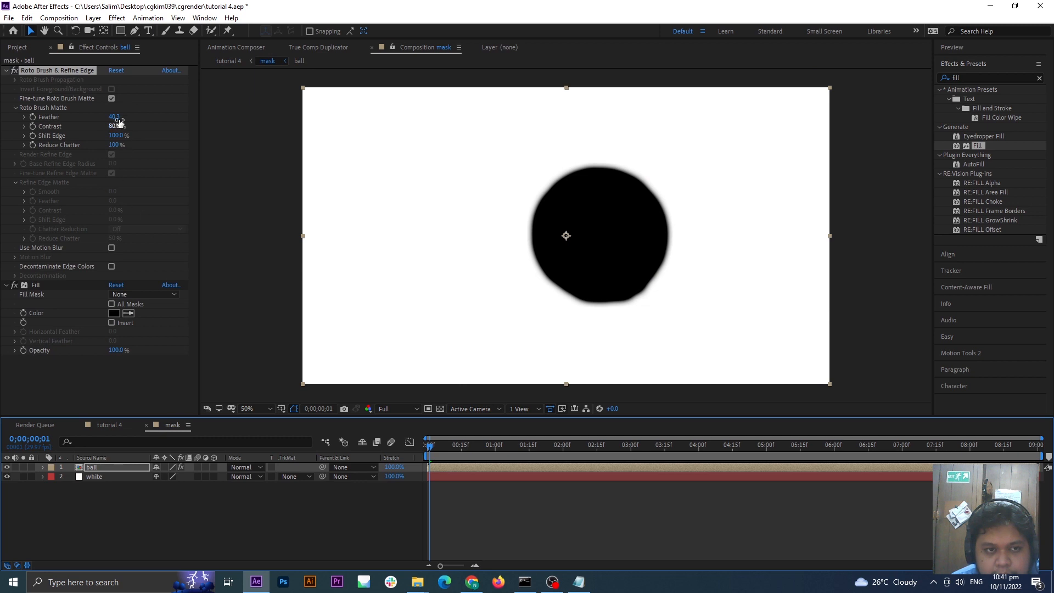
# - Reduce the ball layer's Roto Brush Matte Feather to 20.7 in the mask composition and go back to tutorial 4
pyautogui.moveTo(111, 117); pyautogui.dragTo(88, 115)
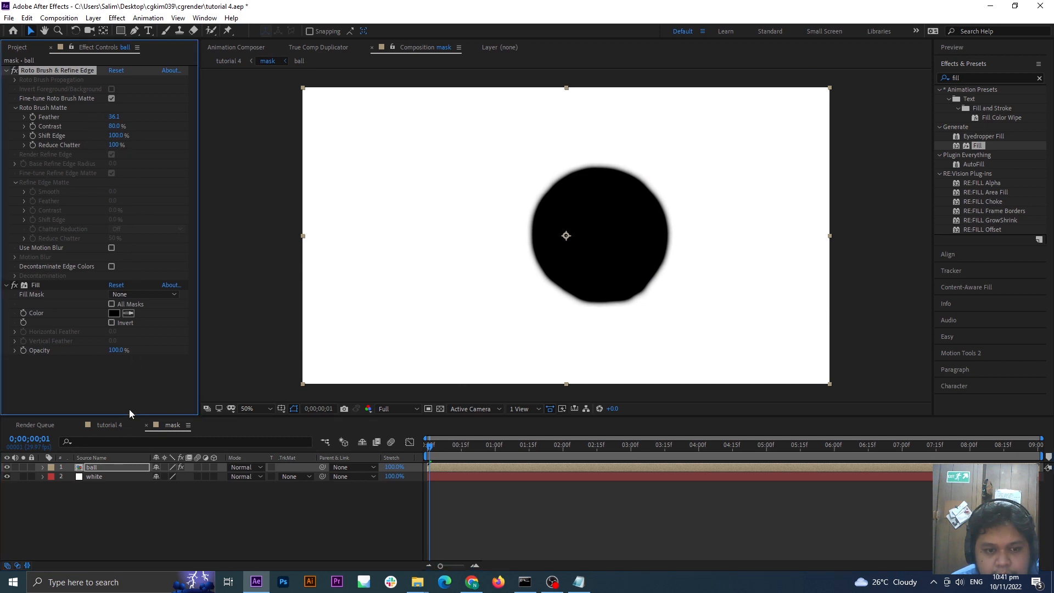
pyautogui.moveTo(34, 117); pyautogui.dragTo(37, 124)
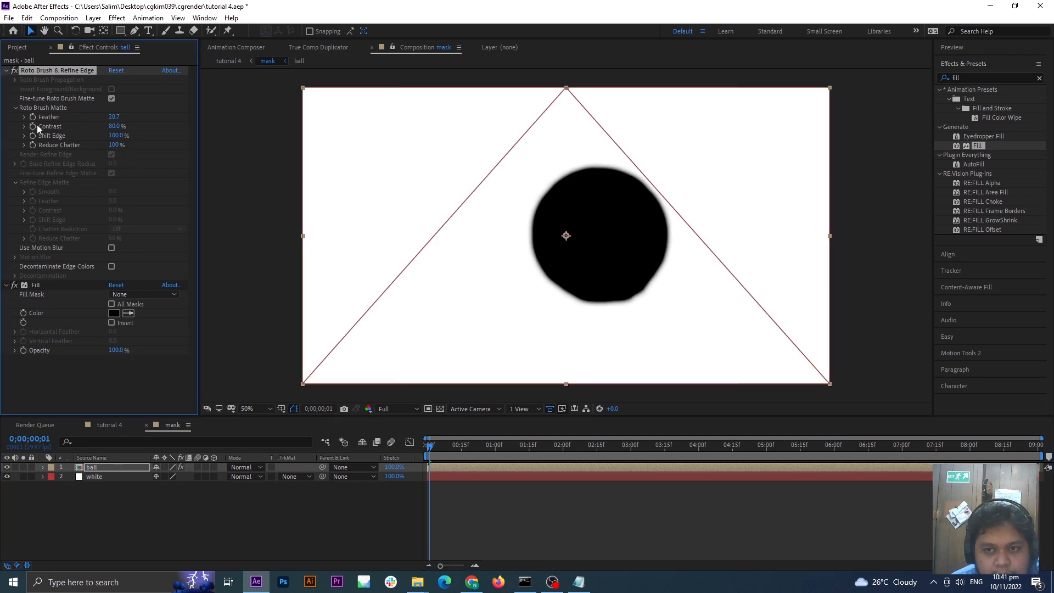
pyautogui.click(110, 425)
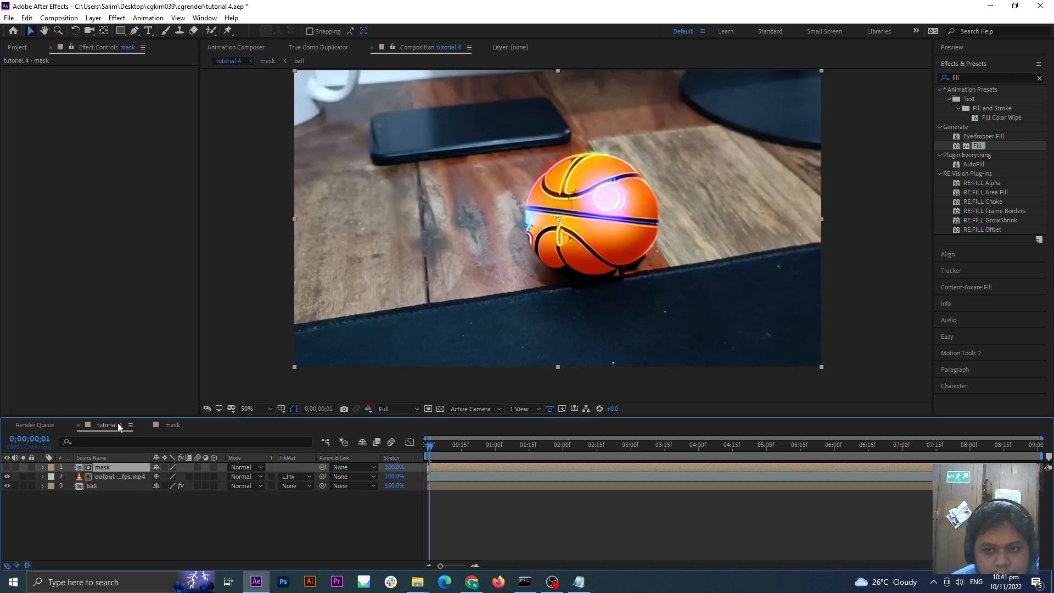
pyautogui.click(268, 519)
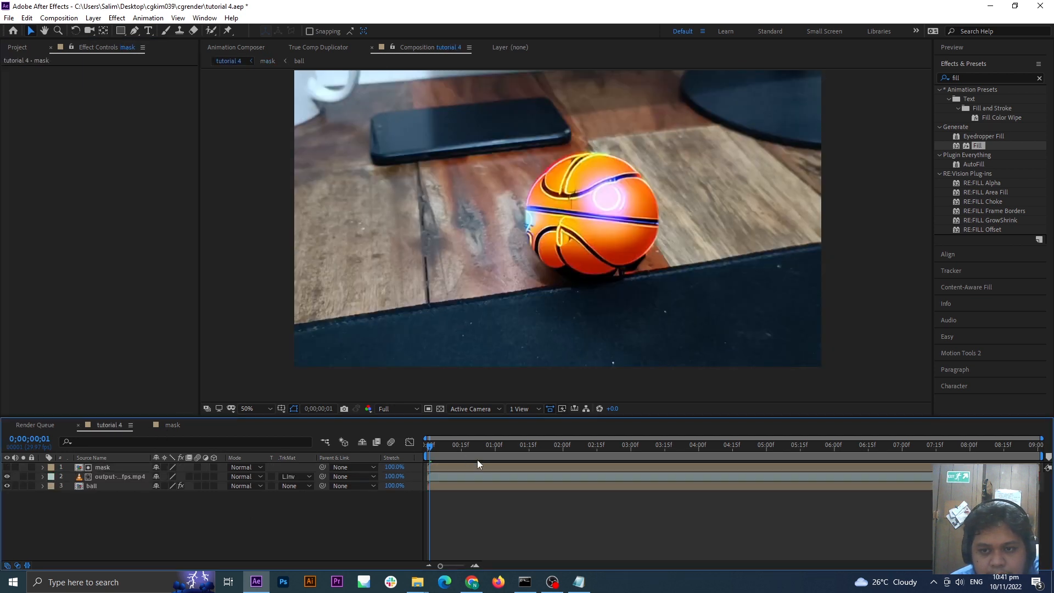
# - Examine the ball's edges against the background at frames across the timeline up to 0;00;08;01, then go back to 0;00;00;12
pyautogui.click(483, 446)
pyautogui.moveTo(486, 446); pyautogui.dragTo(557, 447)
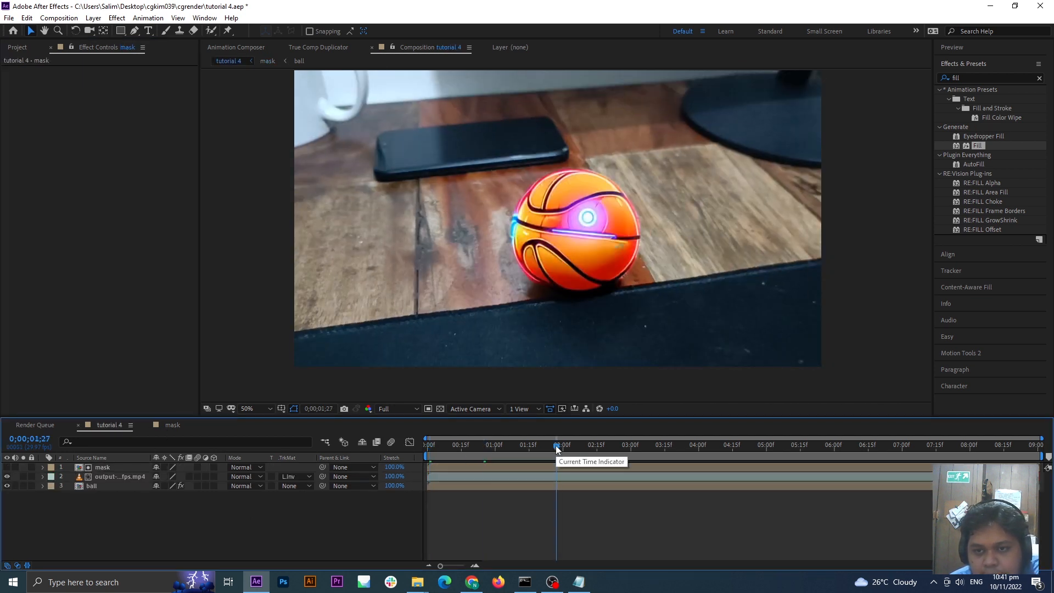
pyautogui.click(607, 447)
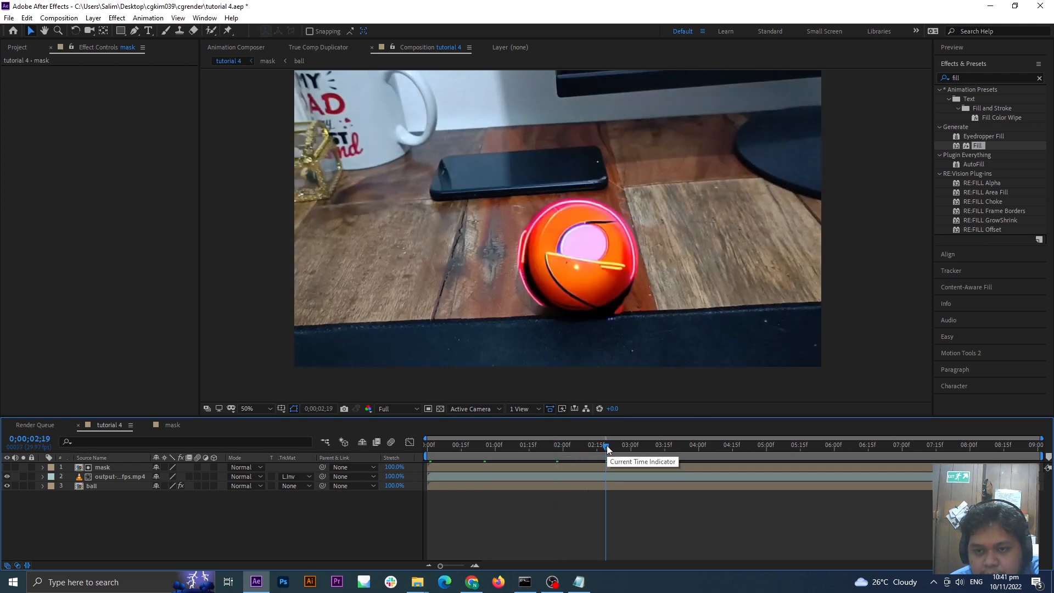
pyautogui.moveTo(608, 448); pyautogui.dragTo(783, 448)
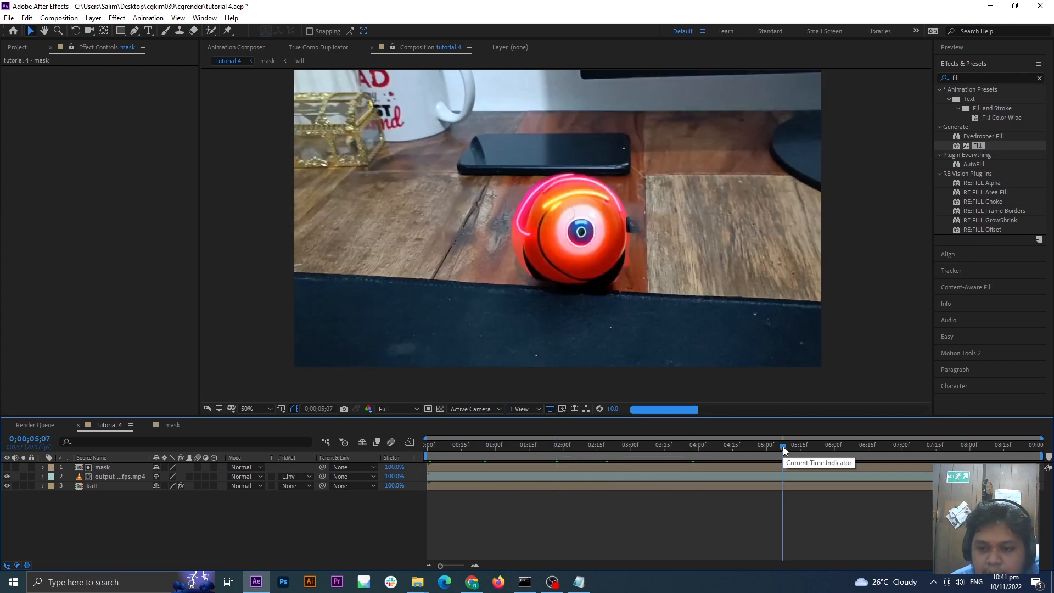
pyautogui.click(835, 447)
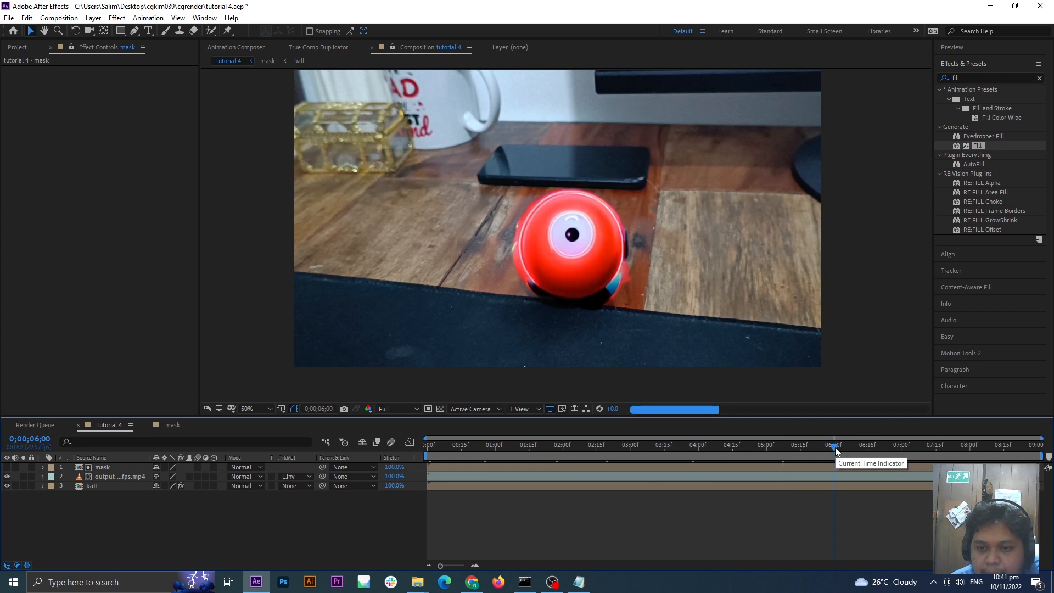
pyautogui.click(893, 447)
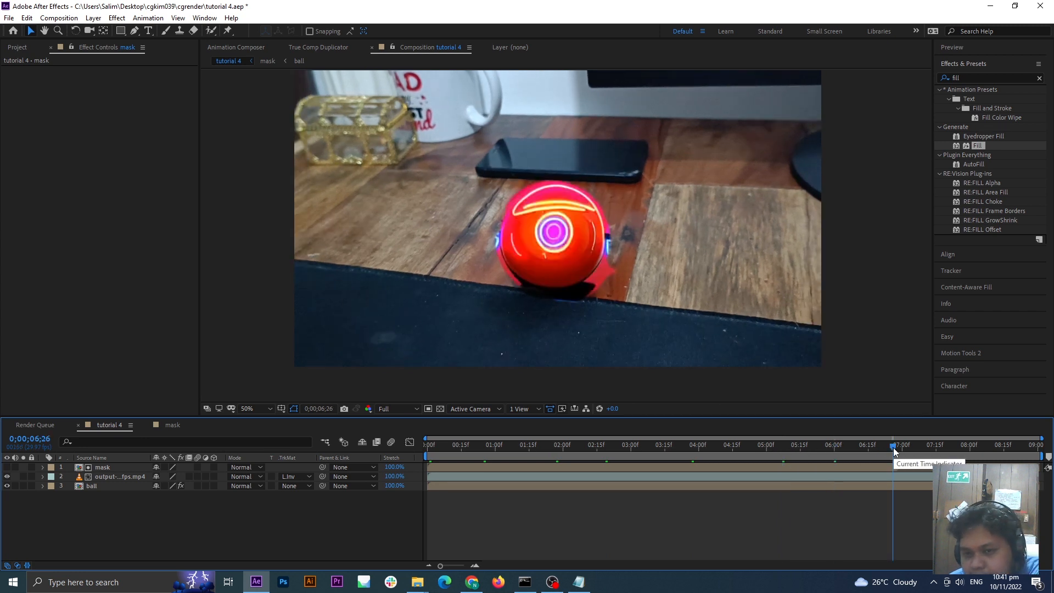
pyautogui.click(943, 450)
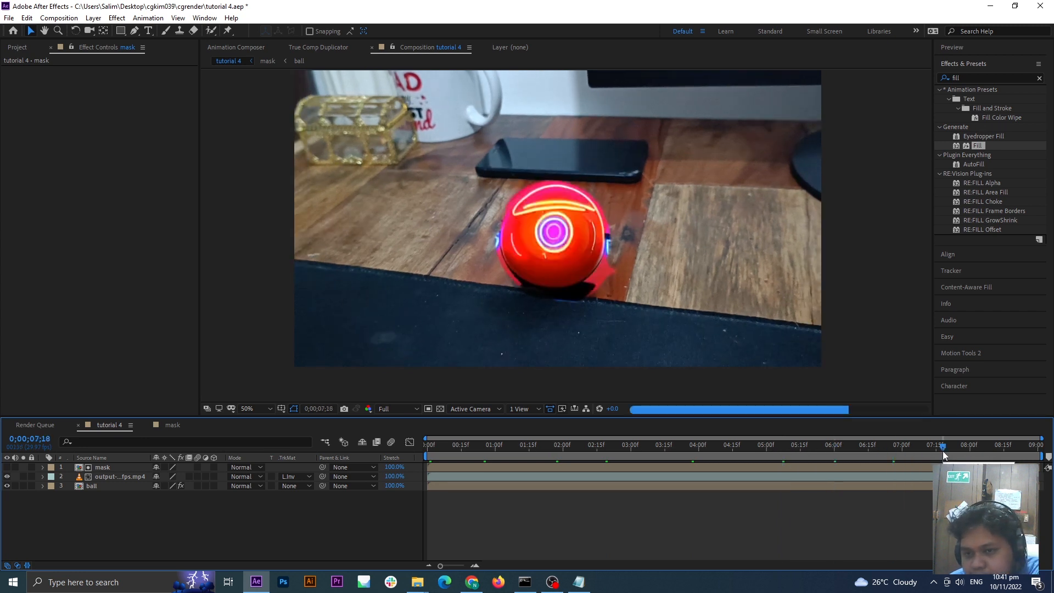
pyautogui.click(972, 452)
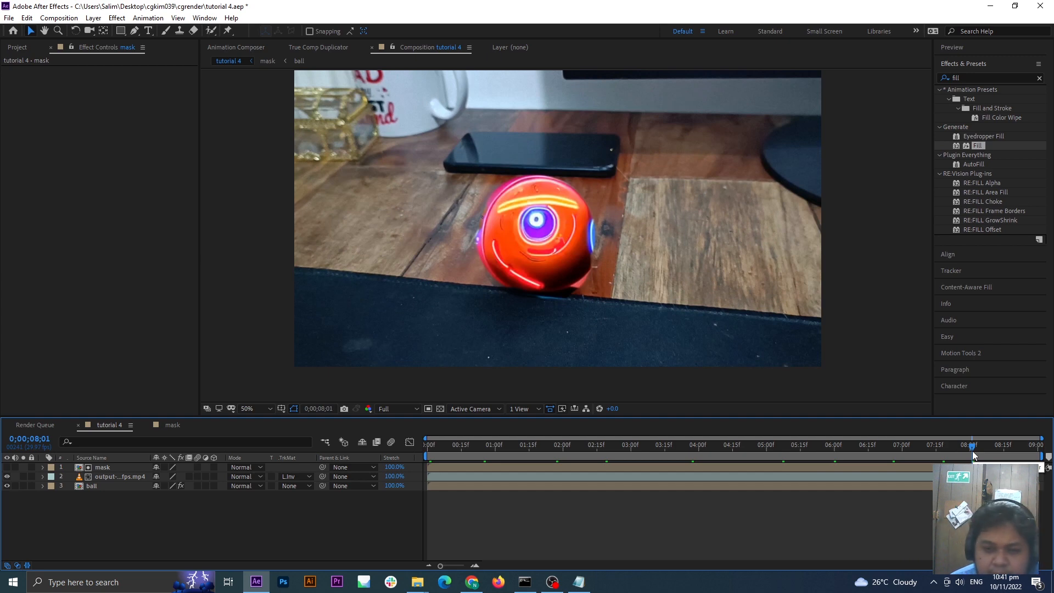
pyautogui.moveTo(973, 455); pyautogui.dragTo(605, 454)
pyautogui.click(454, 456)
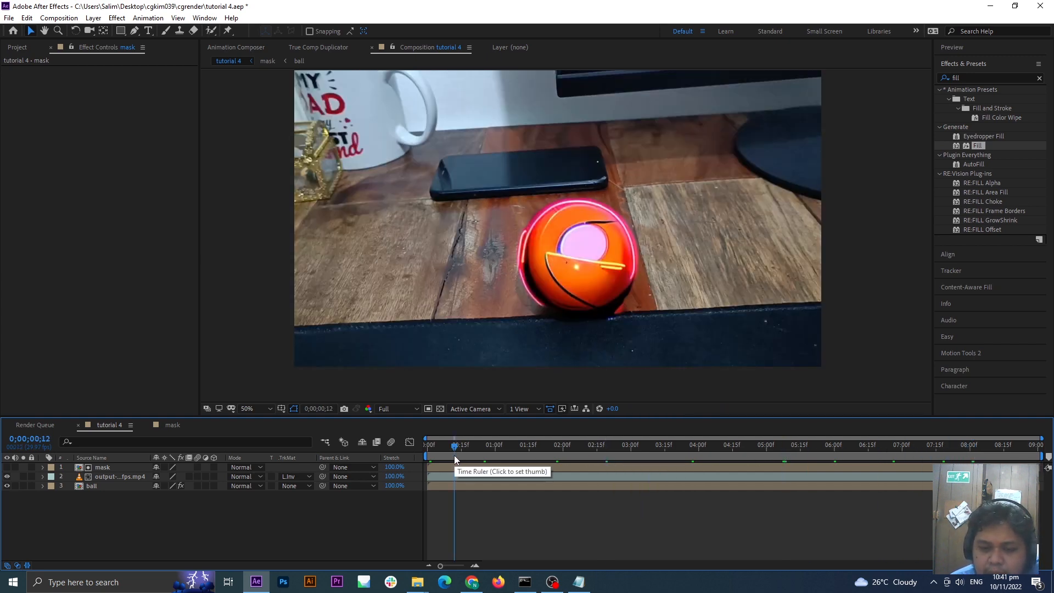
# - Examine the composited ball's edges at frames across the timeline up to 0;00;08;24, and review from the start up to 0;00;07;07
pyautogui.click(436, 449)
pyautogui.click(450, 449)
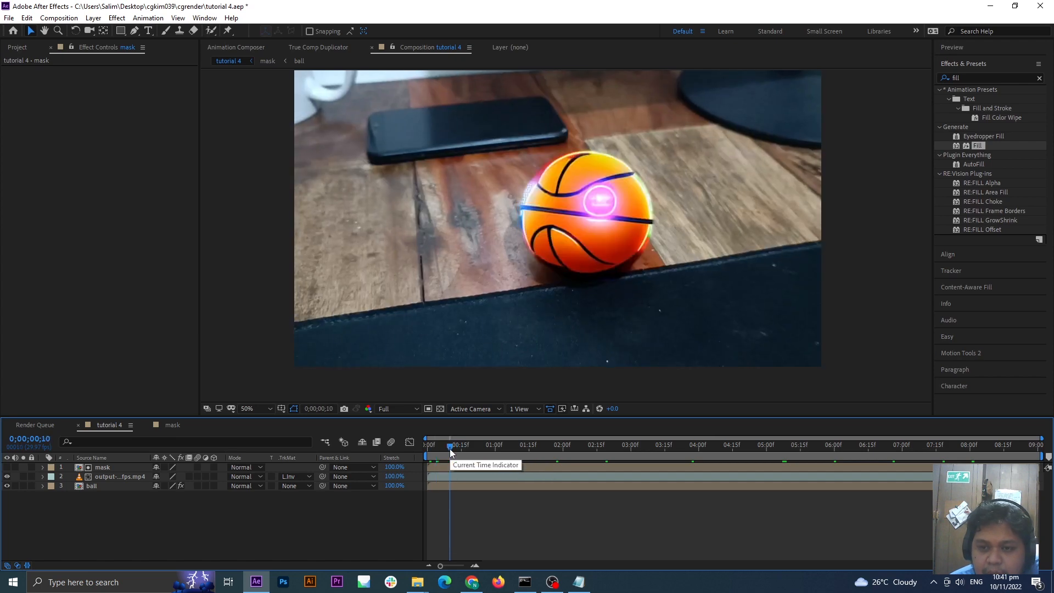
pyautogui.moveTo(450, 449); pyautogui.dragTo(551, 451)
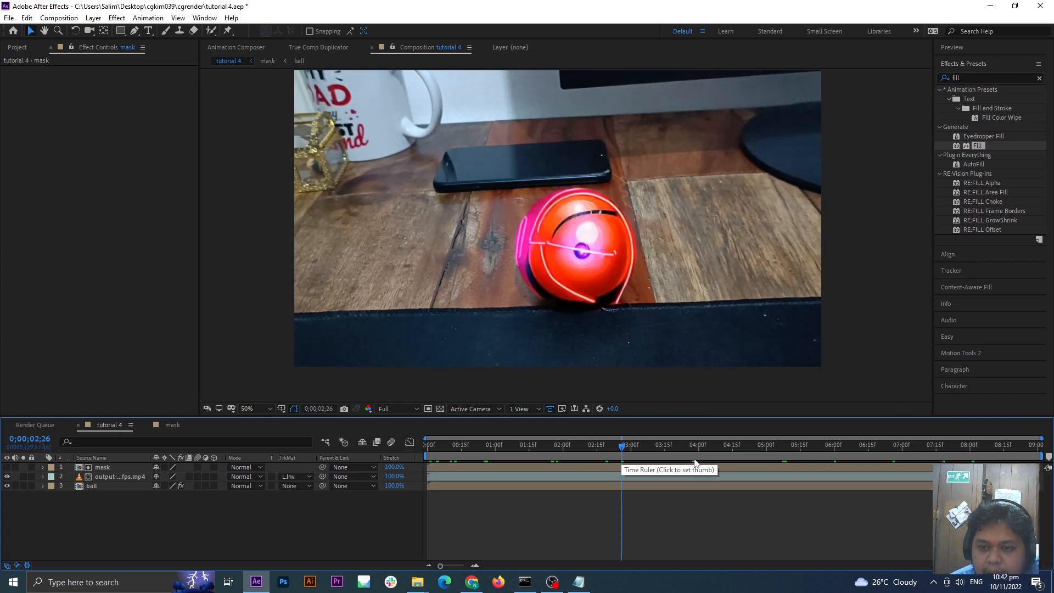
pyautogui.click(710, 448)
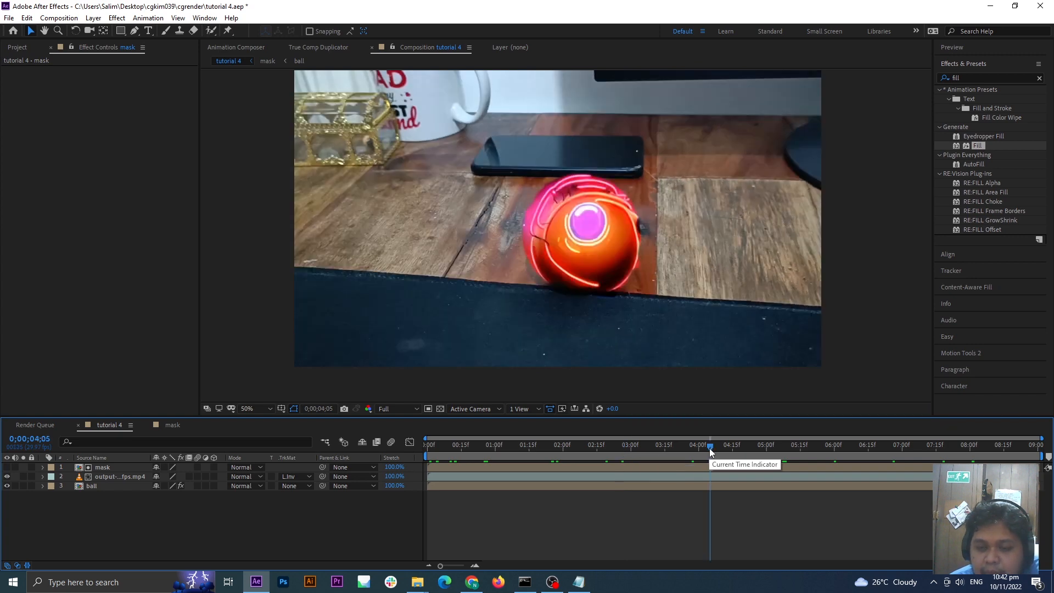
pyautogui.click(767, 449)
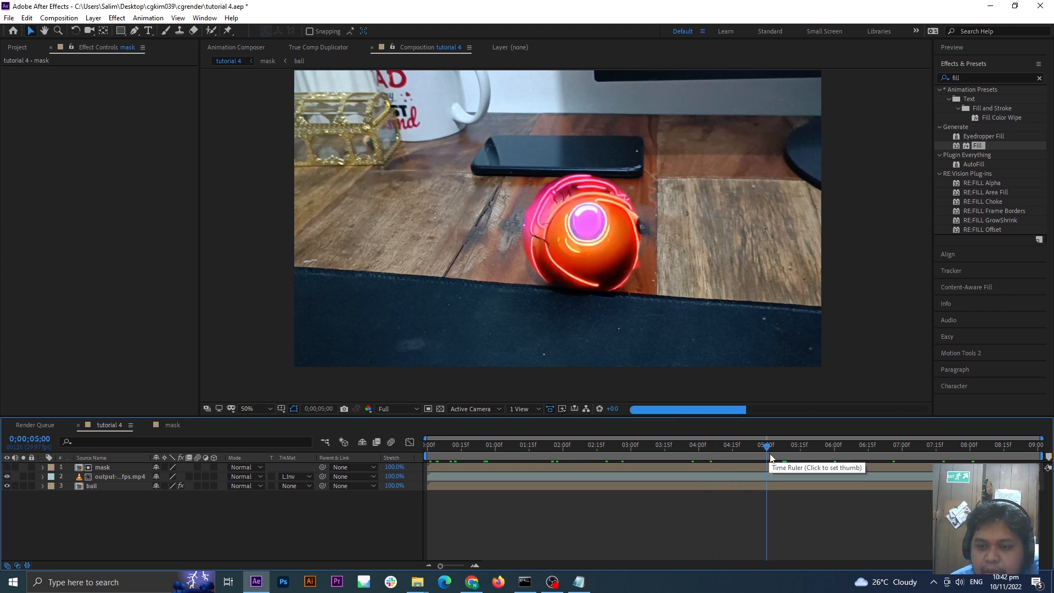
pyautogui.click(821, 451)
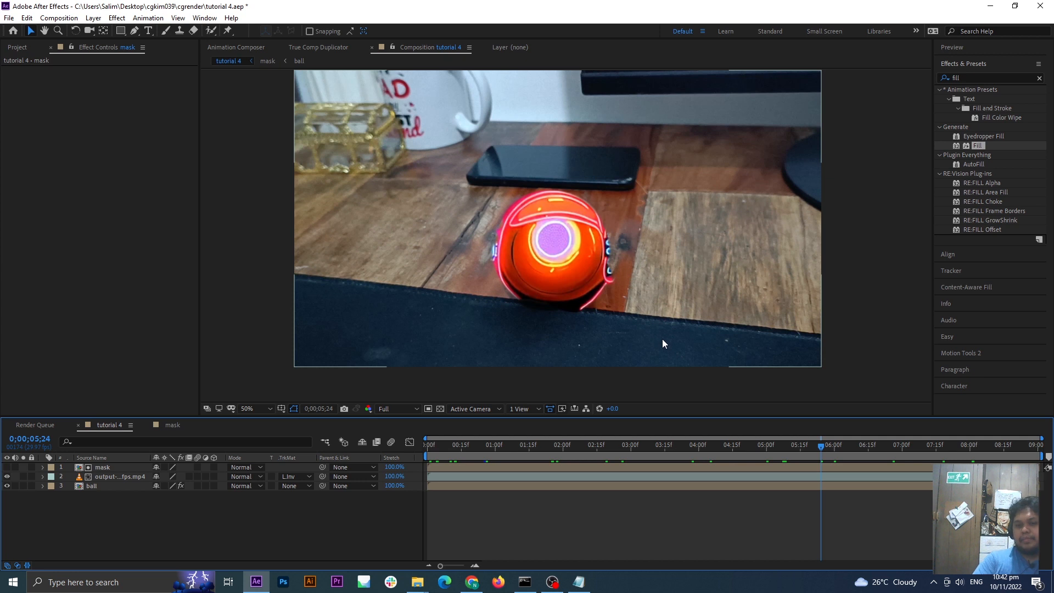
pyautogui.click(875, 445)
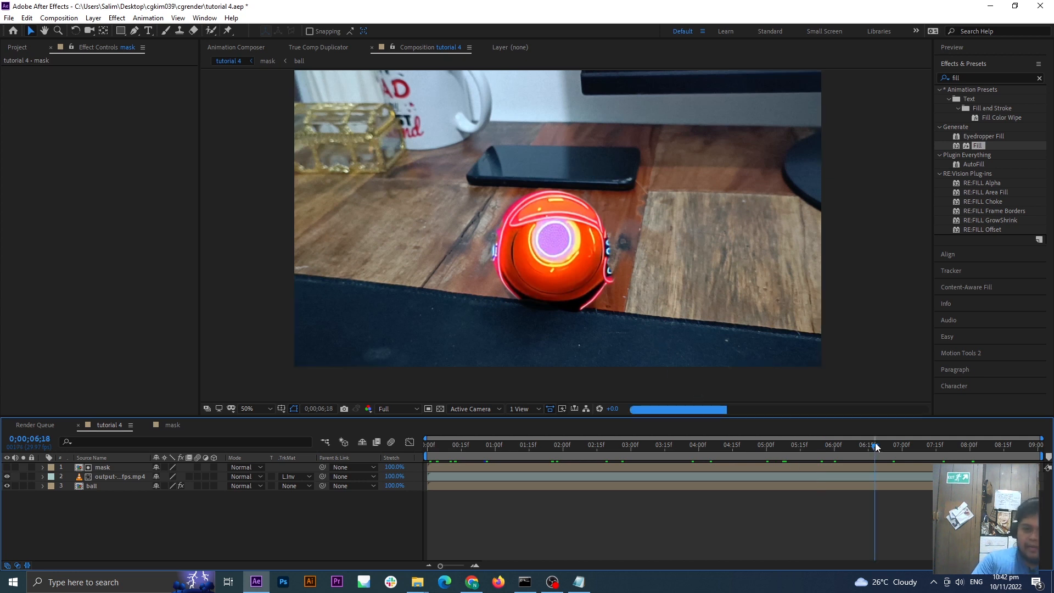
pyautogui.click(946, 447)
pyautogui.click(996, 452)
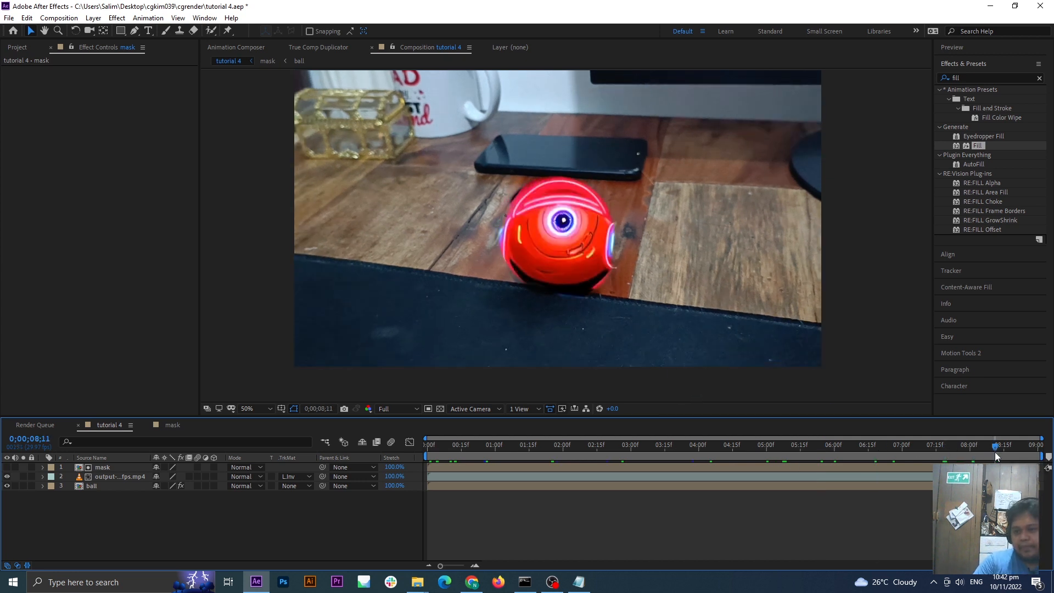
pyautogui.click(1015, 454)
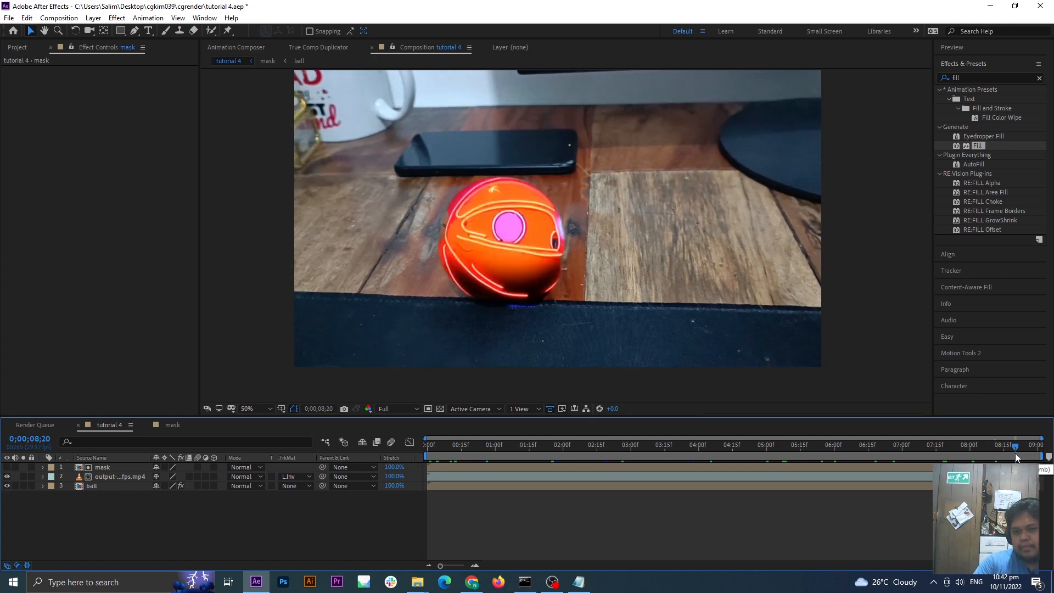
pyautogui.click(1023, 453)
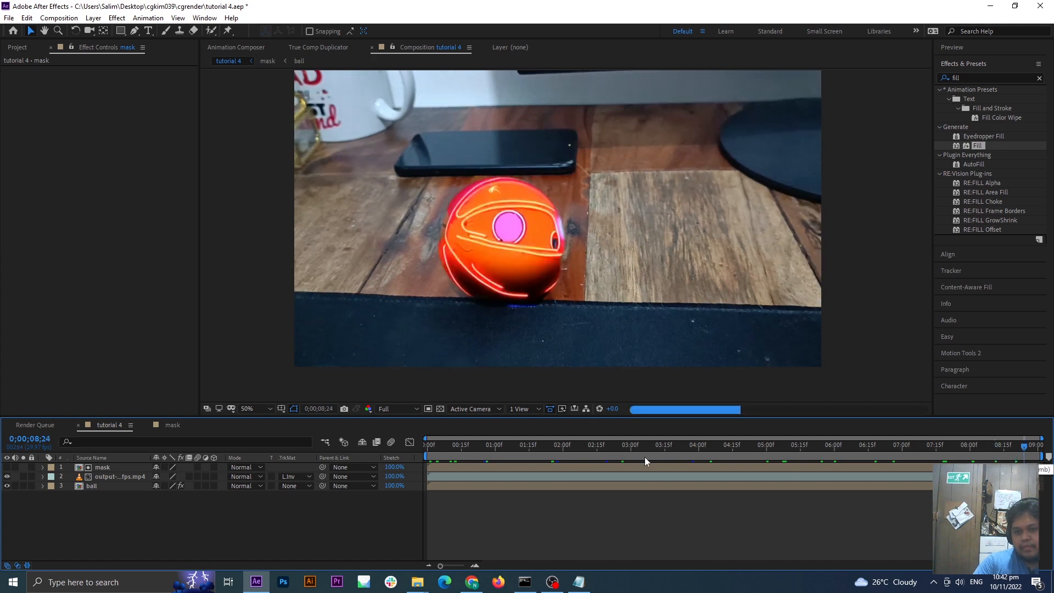
pyautogui.click(437, 449)
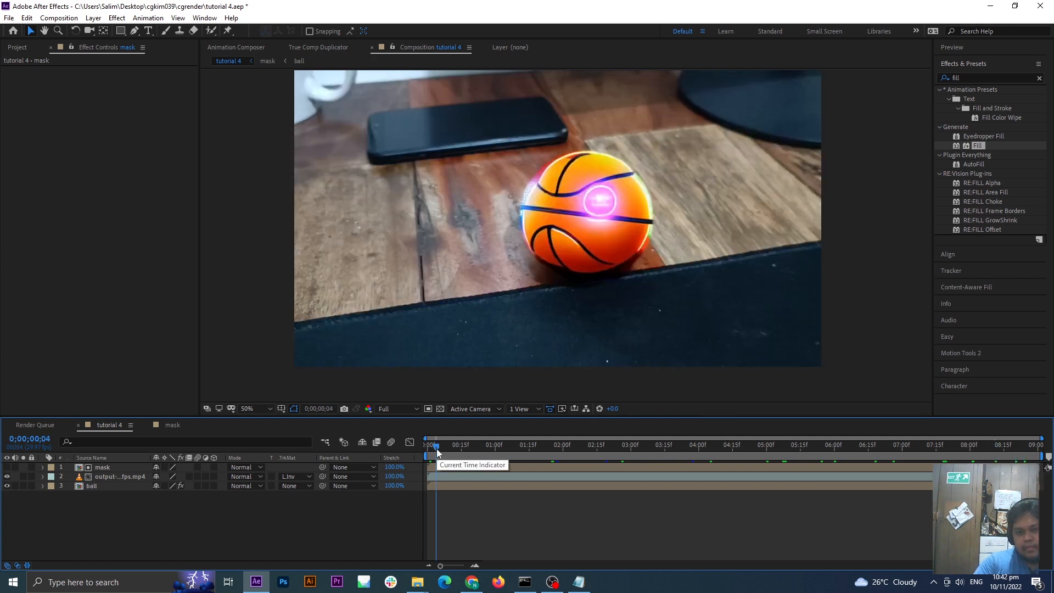
pyautogui.moveTo(437, 449); pyautogui.dragTo(588, 449)
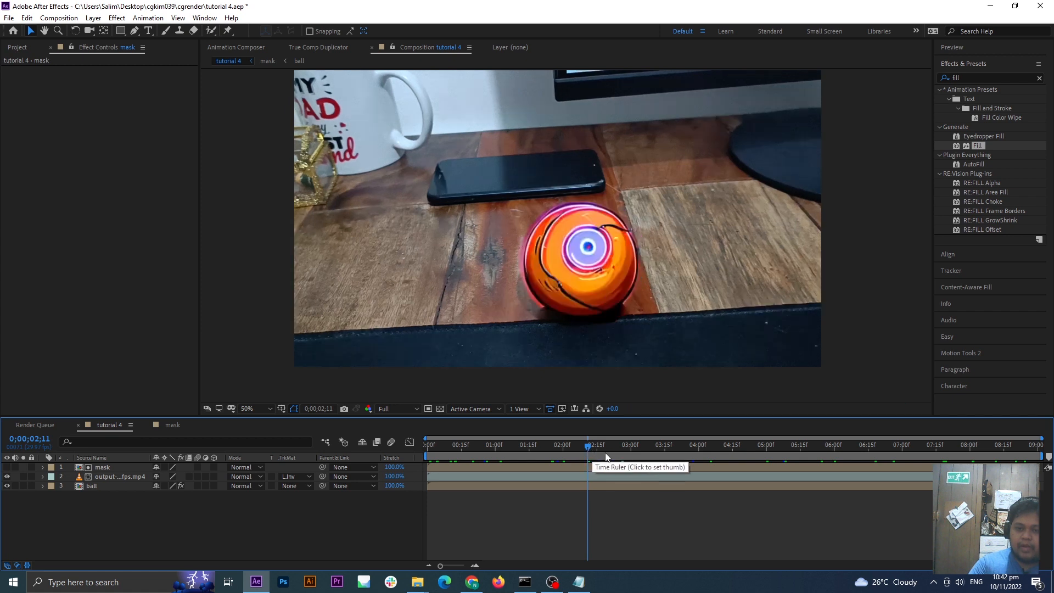
pyautogui.click(631, 452)
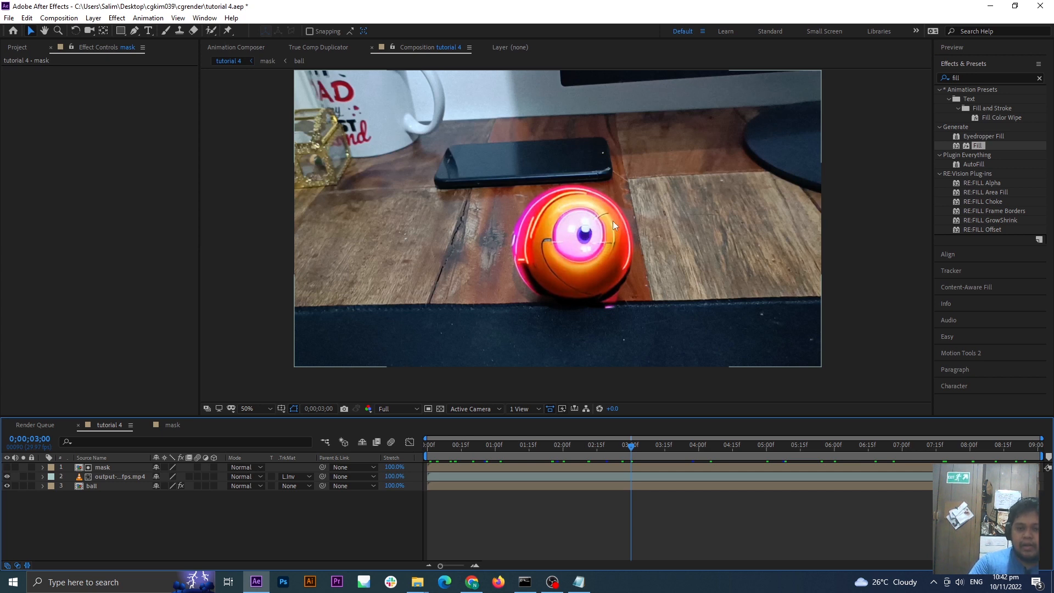
pyautogui.moveTo(694, 451); pyautogui.dragTo(918, 454)
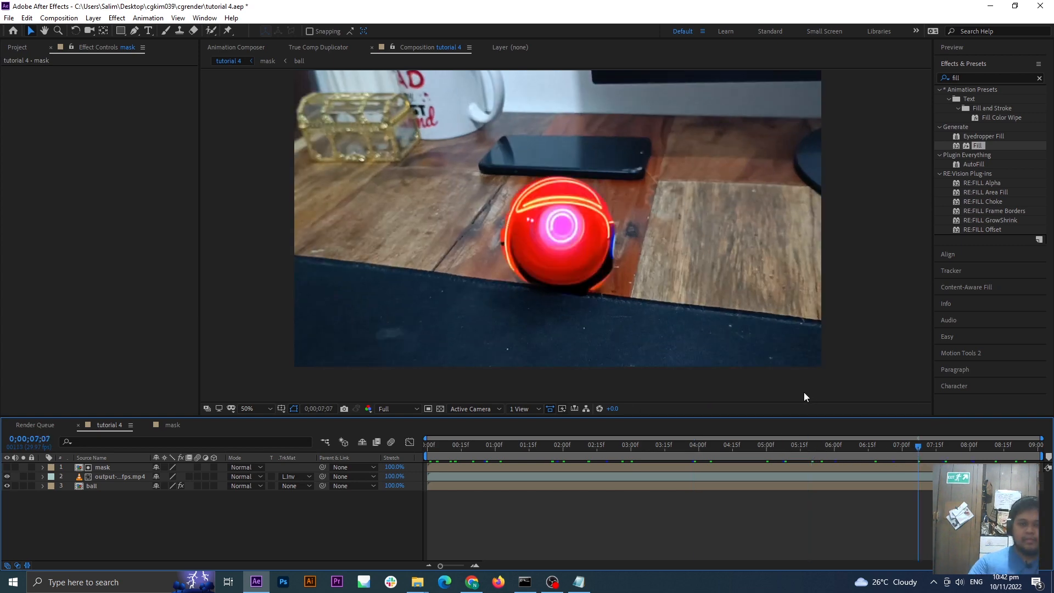
# - Try frame blending on the output clip fitted over a trial composition made from tutorial 4.mp4, and undo it all
pyautogui.click(17, 47)
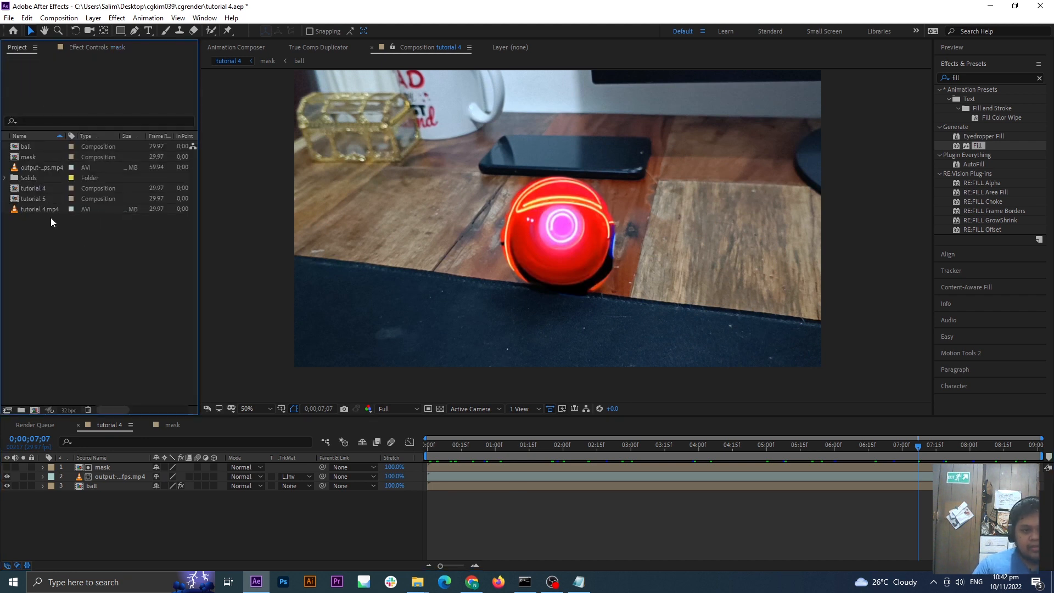
pyautogui.moveTo(42, 209); pyautogui.dragTo(59, 332)
pyautogui.moveTo(40, 408); pyautogui.dragTo(40, 409)
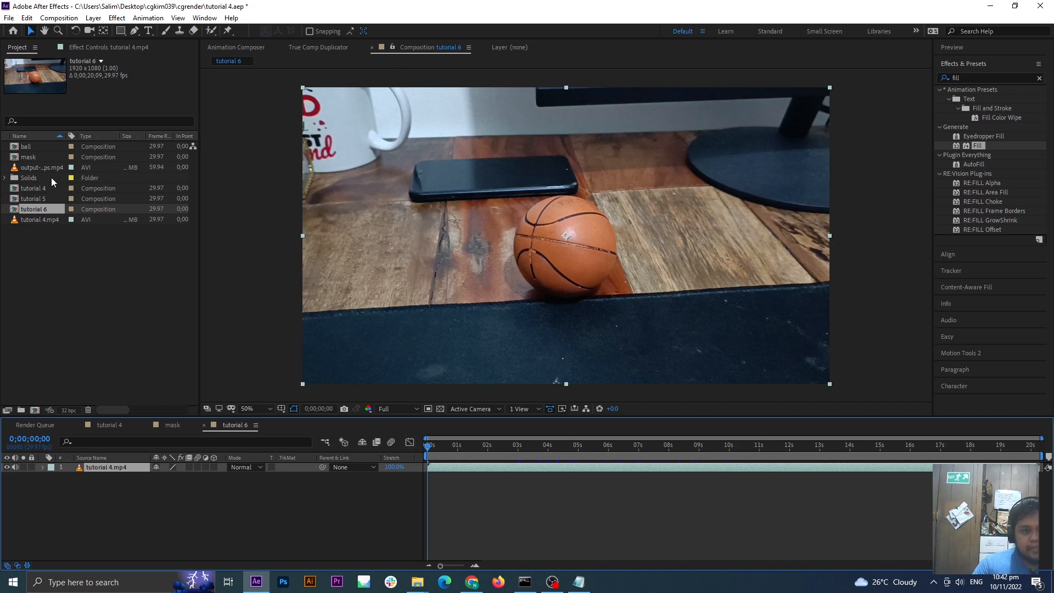
pyautogui.moveTo(38, 167); pyautogui.dragTo(123, 466)
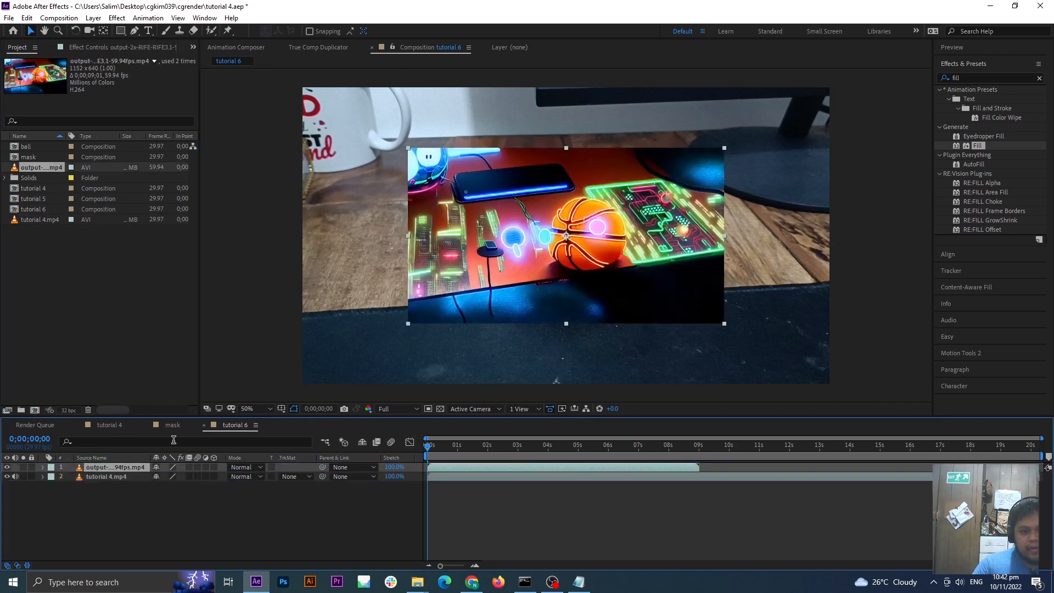
pyautogui.hotkey('ctrl', 'alt', 'f')
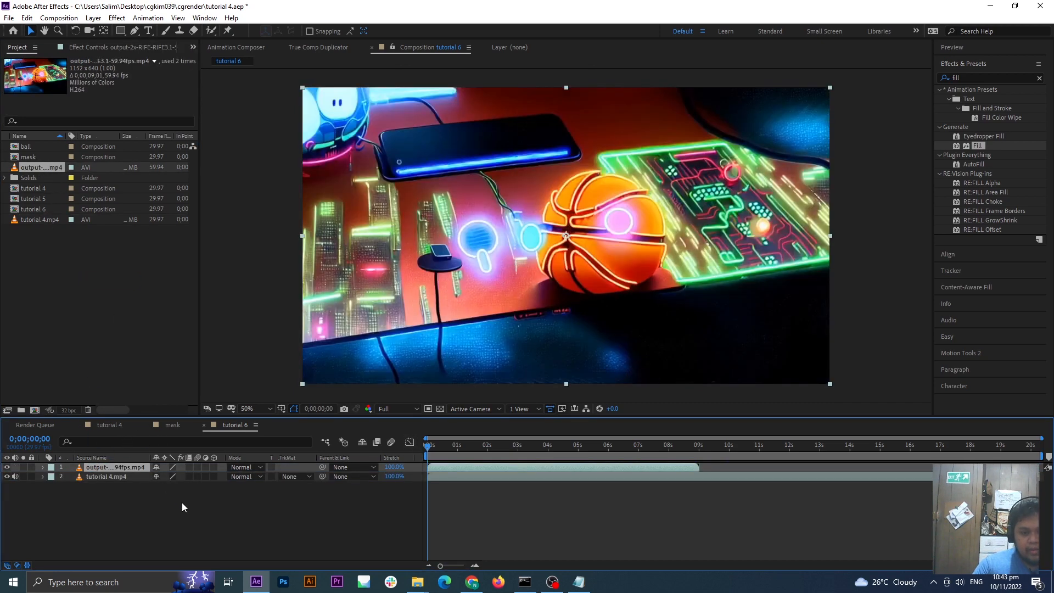
pyautogui.click(188, 468)
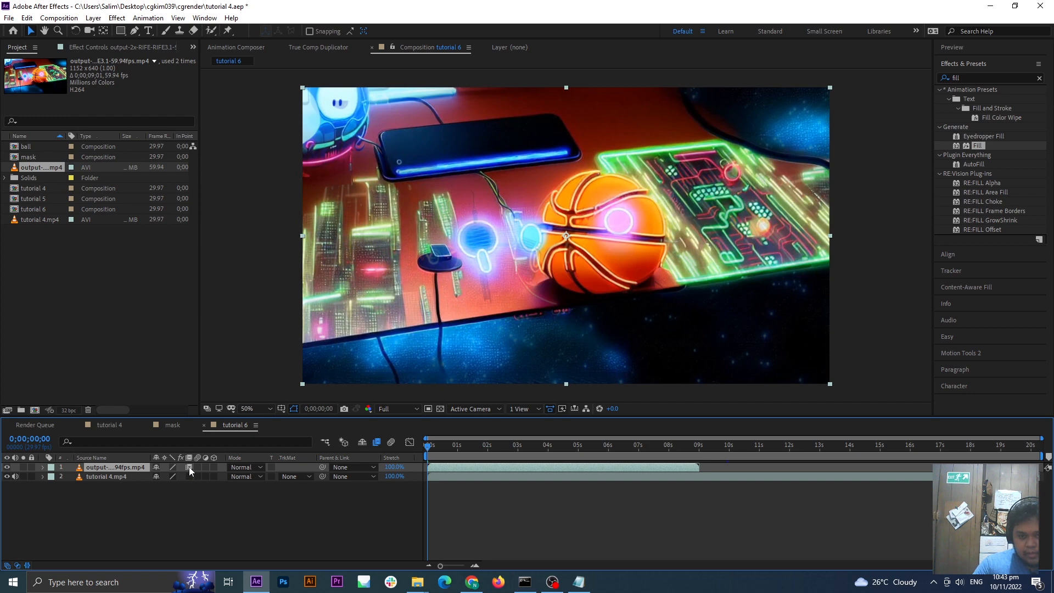
pyautogui.press('Delete')
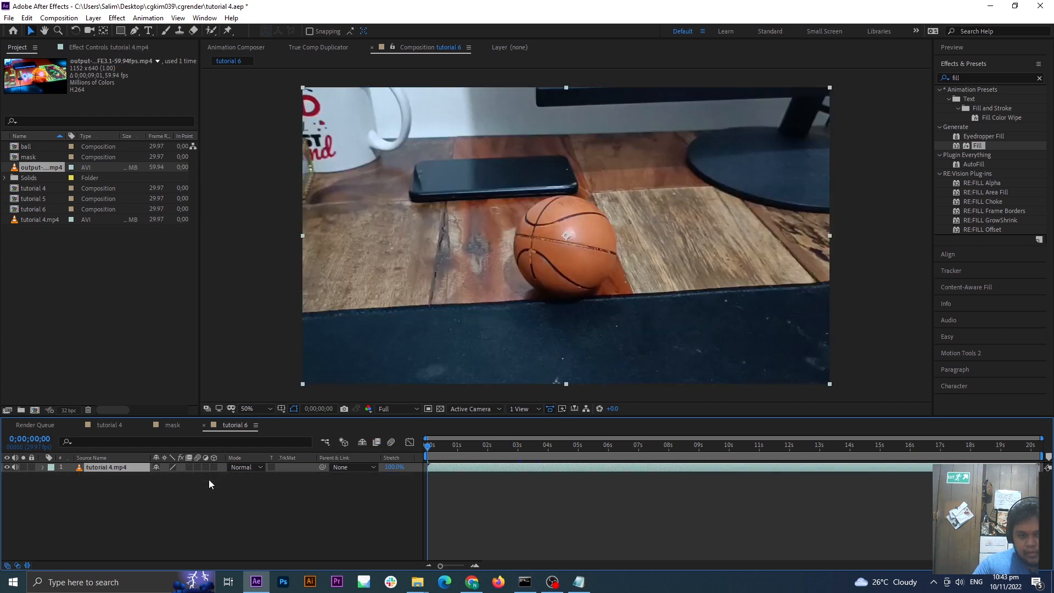
pyautogui.hotkey('ctrl', 'z')
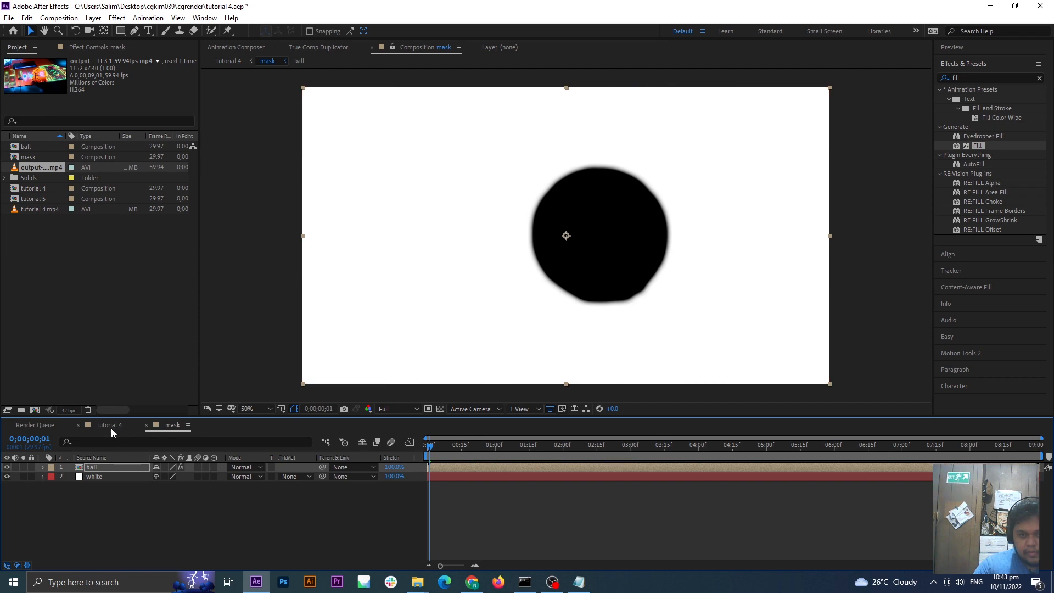
# - Check the ball layer's Roto Brush Matte Feather in the mask composition and go back to tutorial 4
pyautogui.click(111, 426)
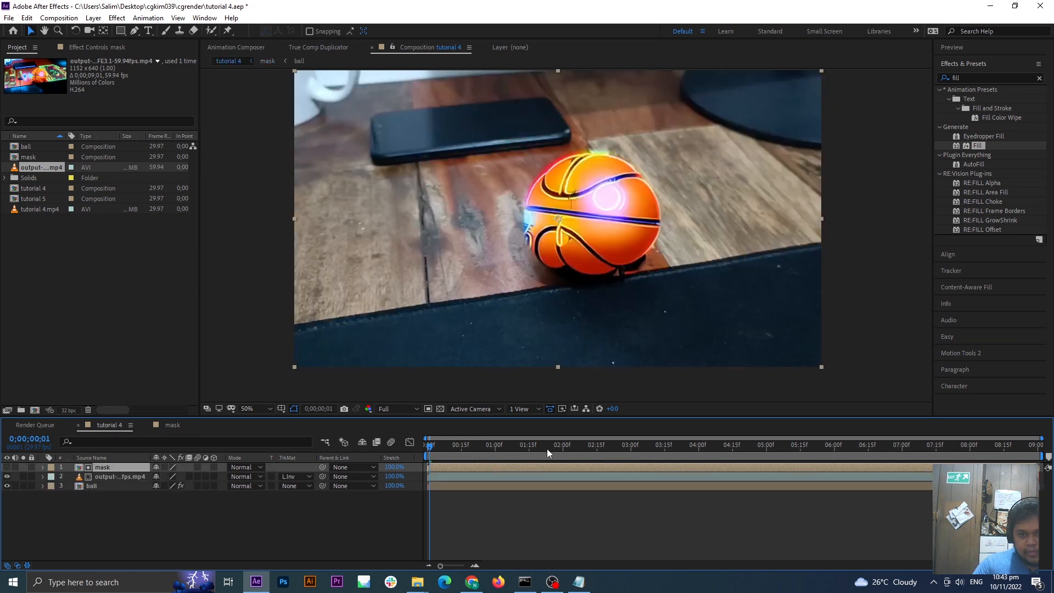
pyautogui.click(172, 425)
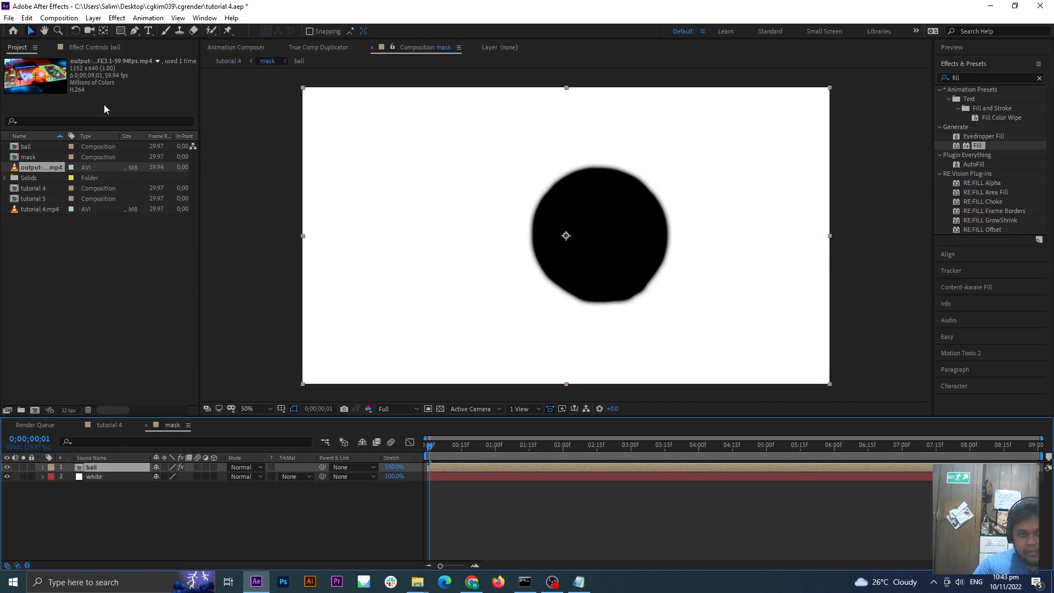
pyautogui.click(96, 46)
pyautogui.click(103, 117)
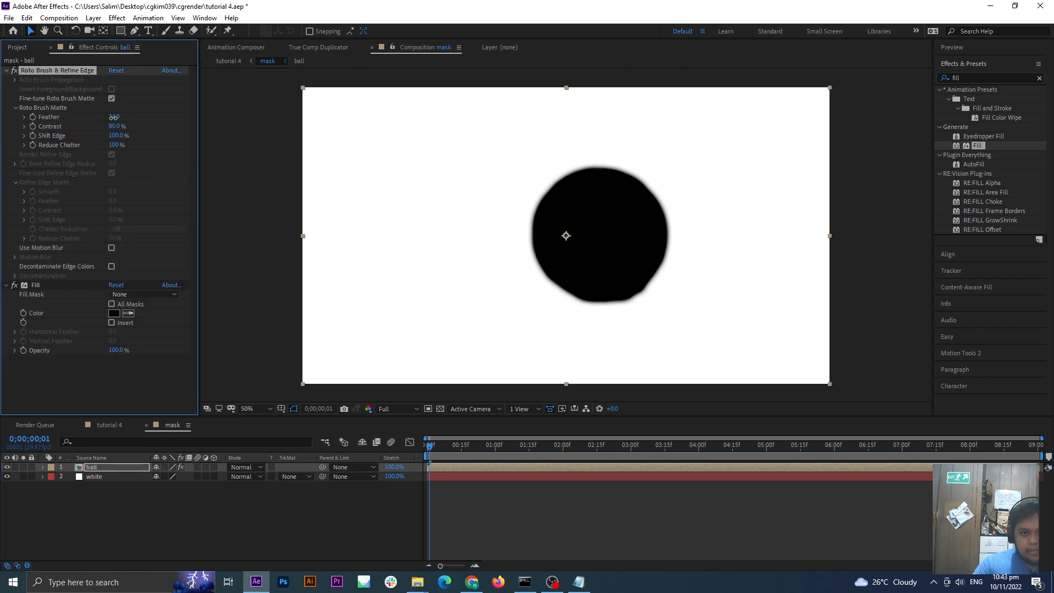
pyautogui.click(112, 425)
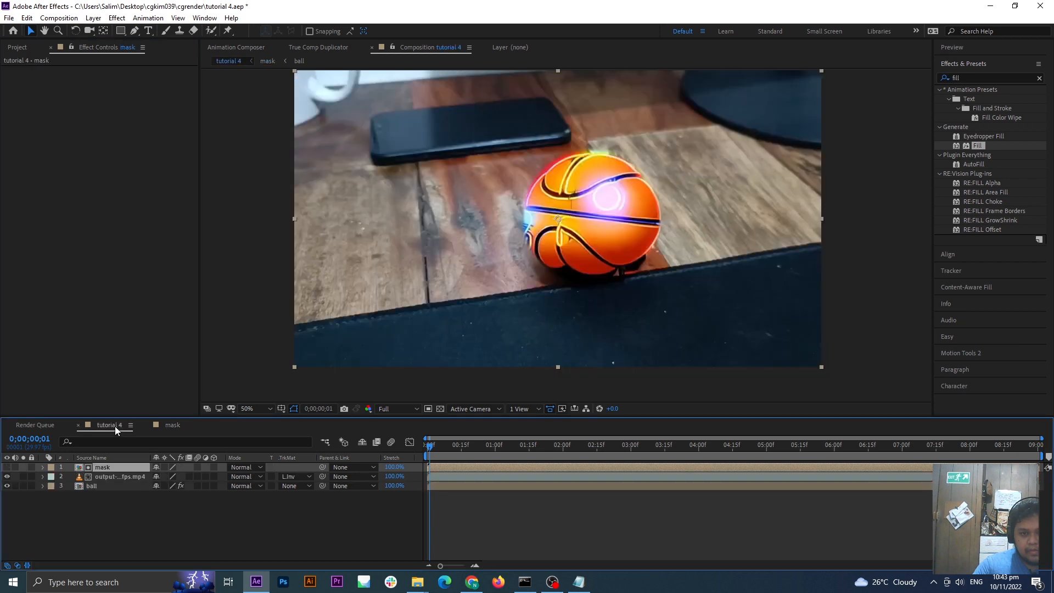
# - Enable frame blending on the output clip in the tutorial 4 composition
pyautogui.click(206, 508)
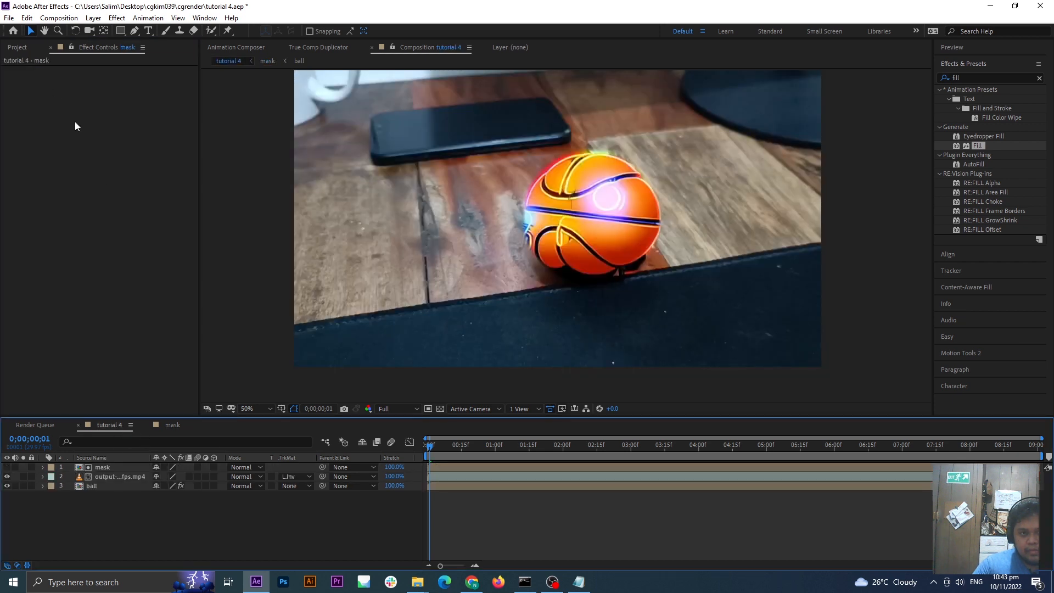
pyautogui.click(21, 48)
pyautogui.click(105, 267)
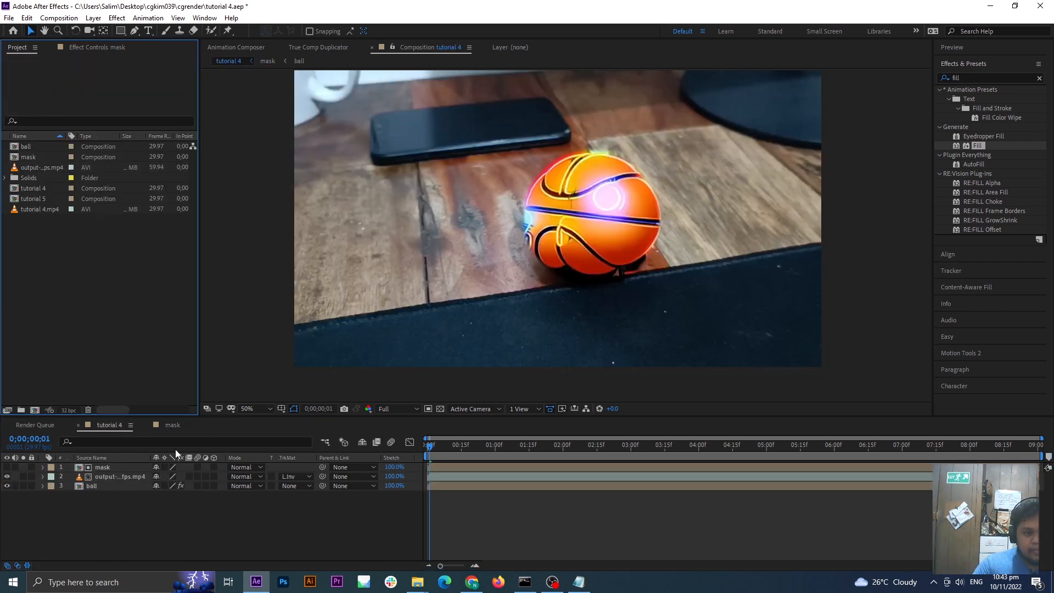
pyautogui.click(133, 476)
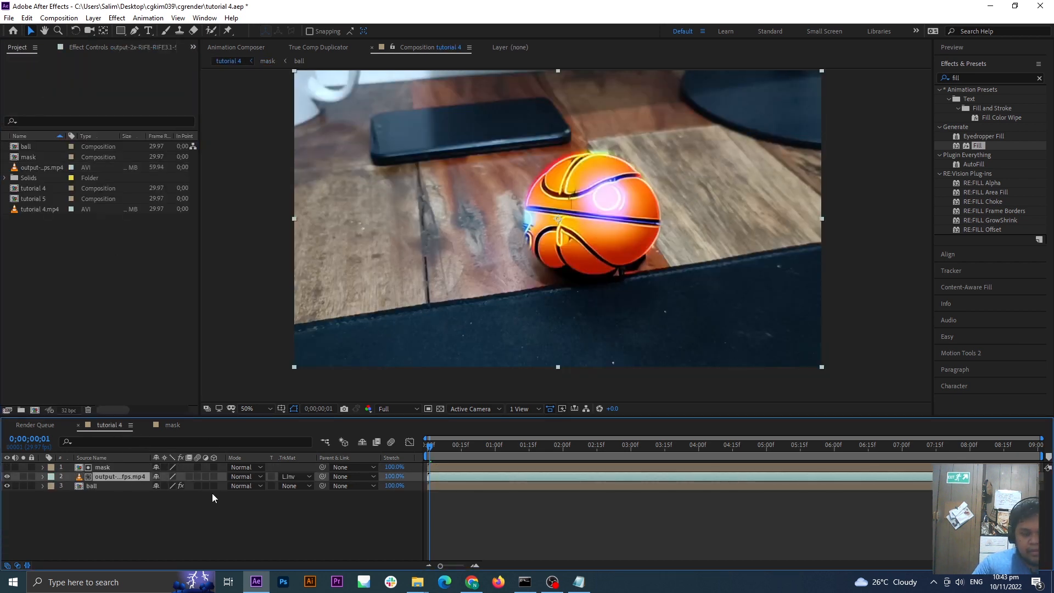
pyautogui.click(190, 476)
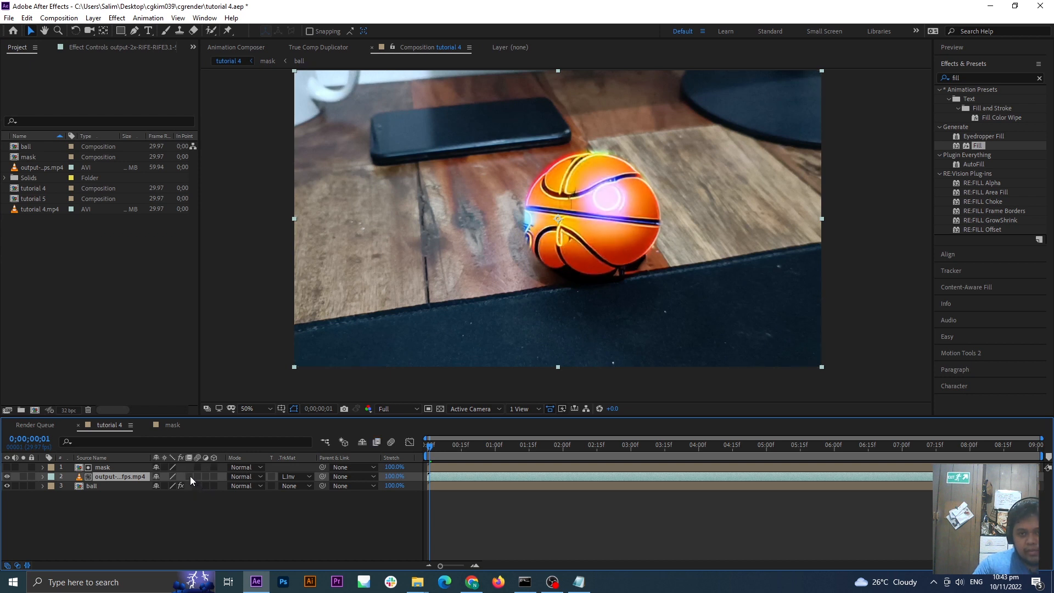
pyautogui.click(190, 476)
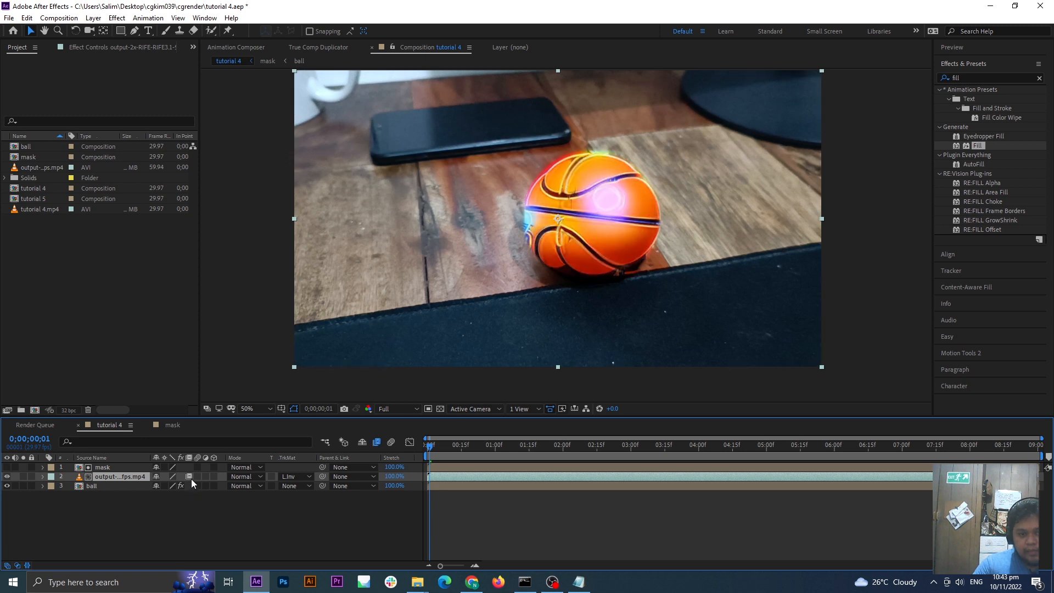
# - Preview the frame-blended ball from the start, limiting the work area to the timeline's opening frames
pyautogui.click(486, 446)
pyautogui.moveTo(486, 447); pyautogui.dragTo(414, 470)
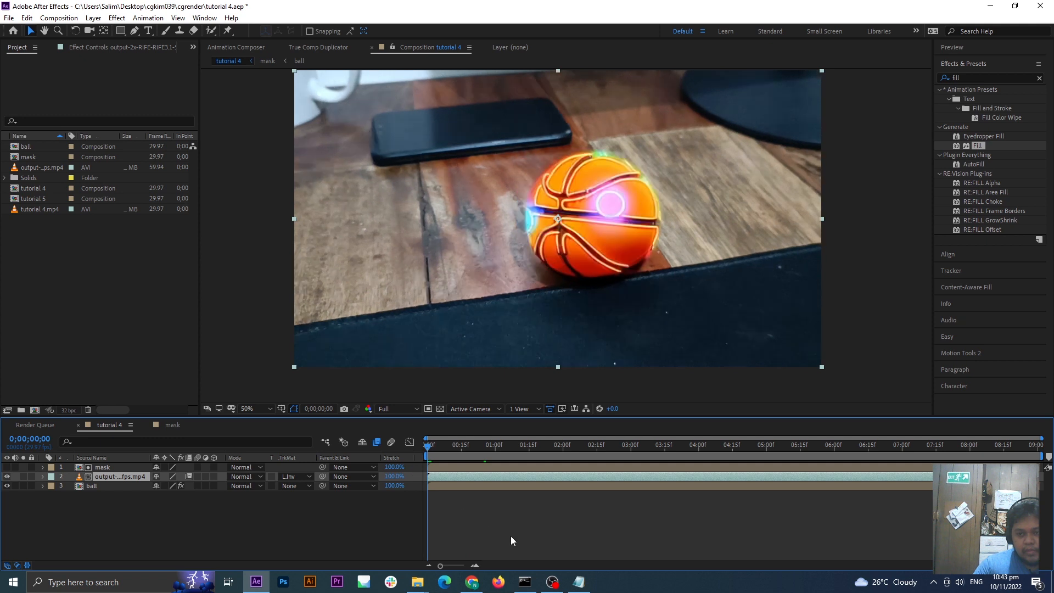
pyautogui.press('space')
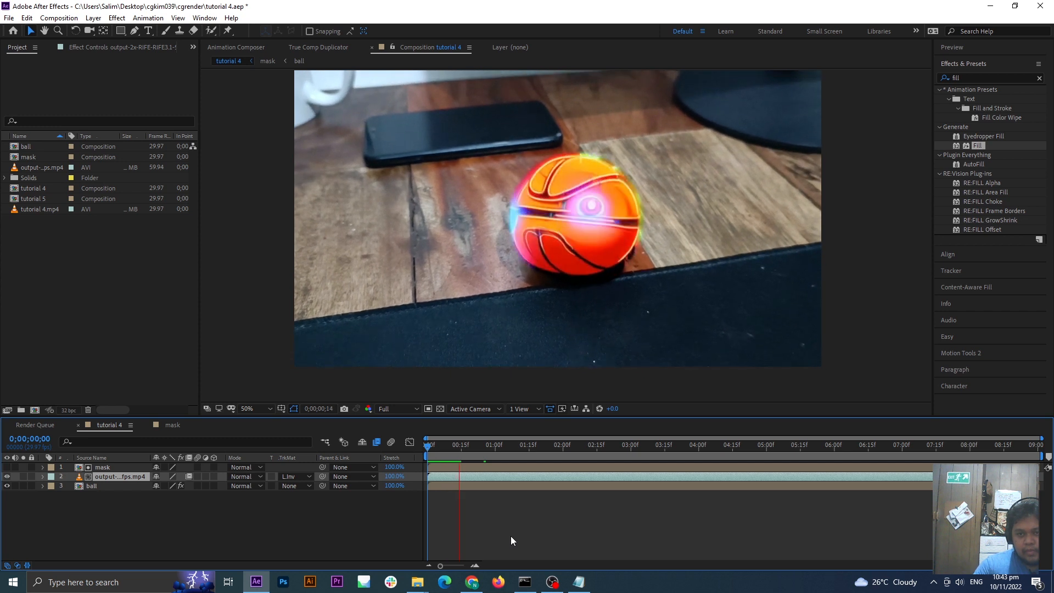
pyautogui.press('space')
pyautogui.press('n')
pyautogui.press('space')
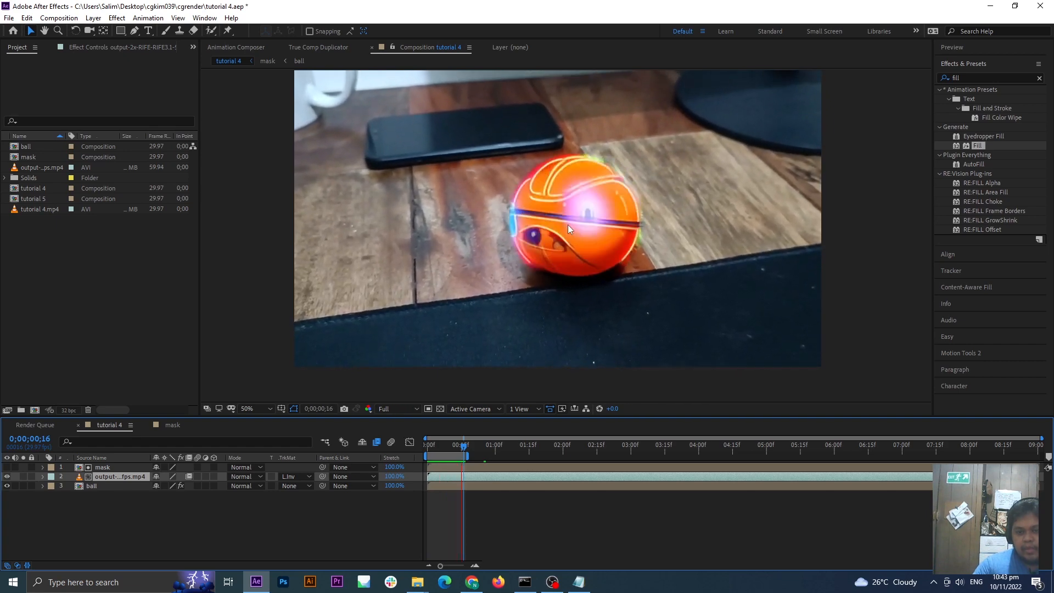
# - Extend the work area to the end of the timeline and return the playhead to the start
pyautogui.click(435, 452)
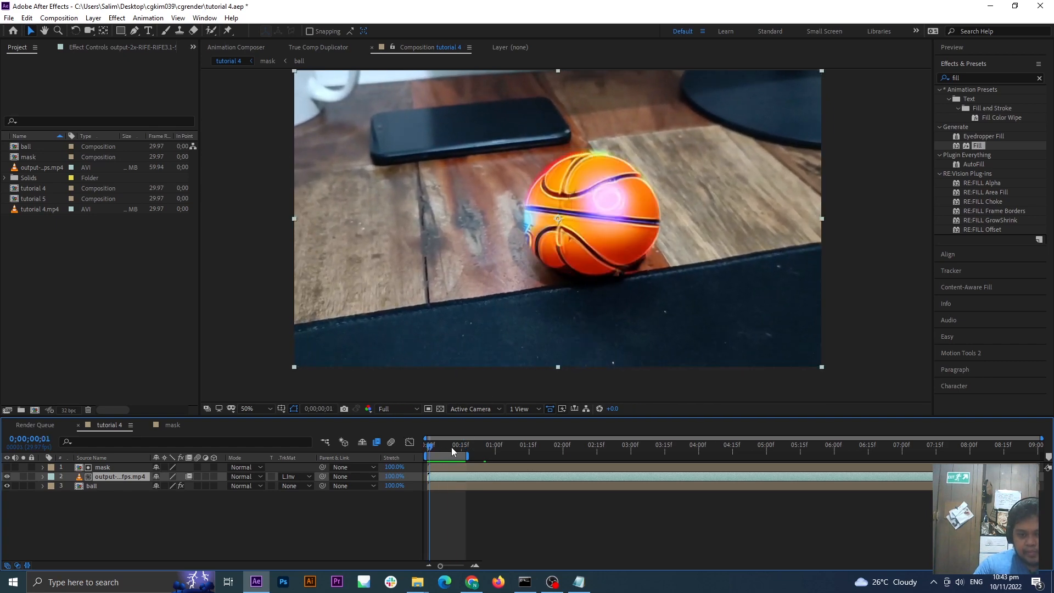
pyautogui.moveTo(471, 455); pyautogui.dragTo(1042, 455)
pyautogui.press('space')
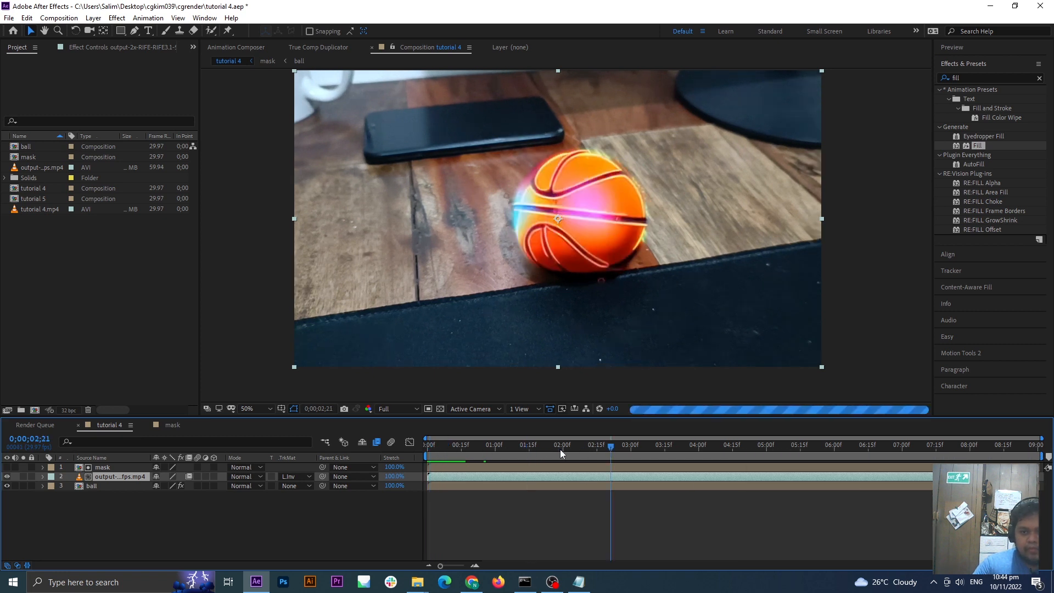
pyautogui.moveTo(433, 449); pyautogui.dragTo(344, 445)
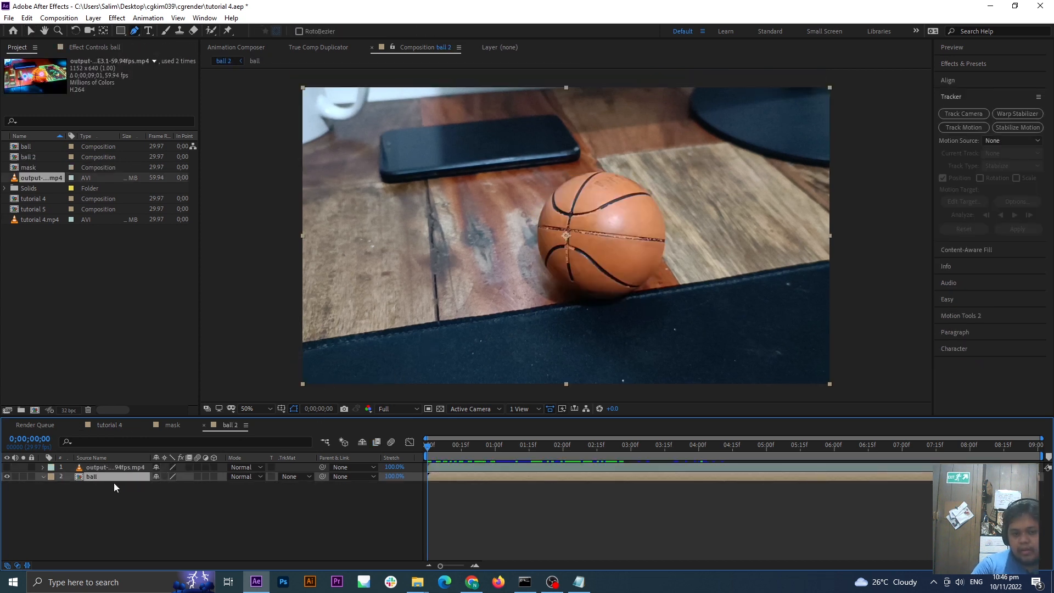
# - Draw a closed four-point Pen mask on the ball layer around the ball and wooden tabletop, following the dark mat's edge
pyautogui.click(302, 342)
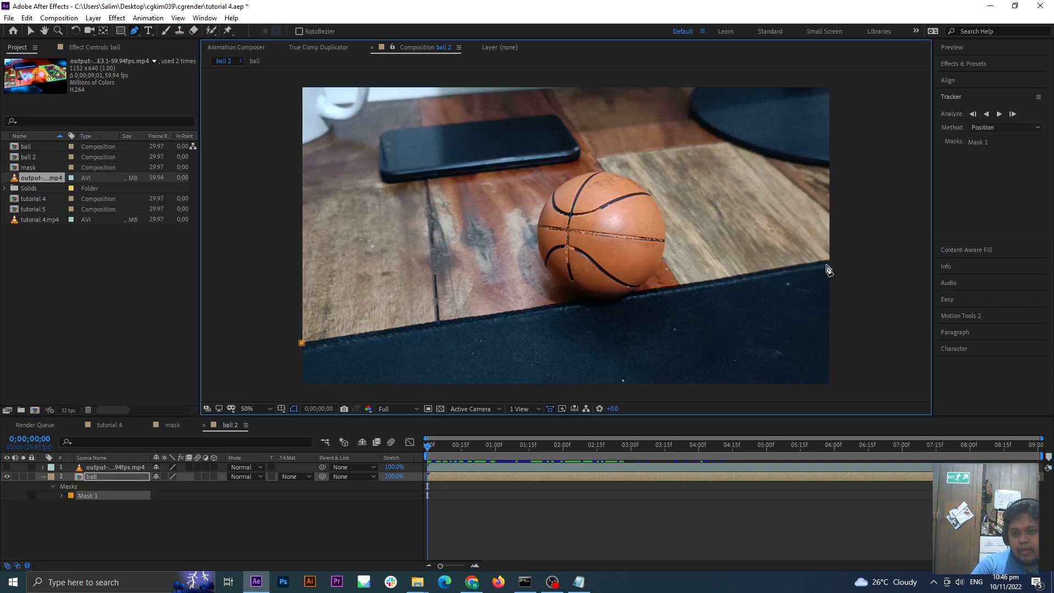
pyautogui.click(849, 257)
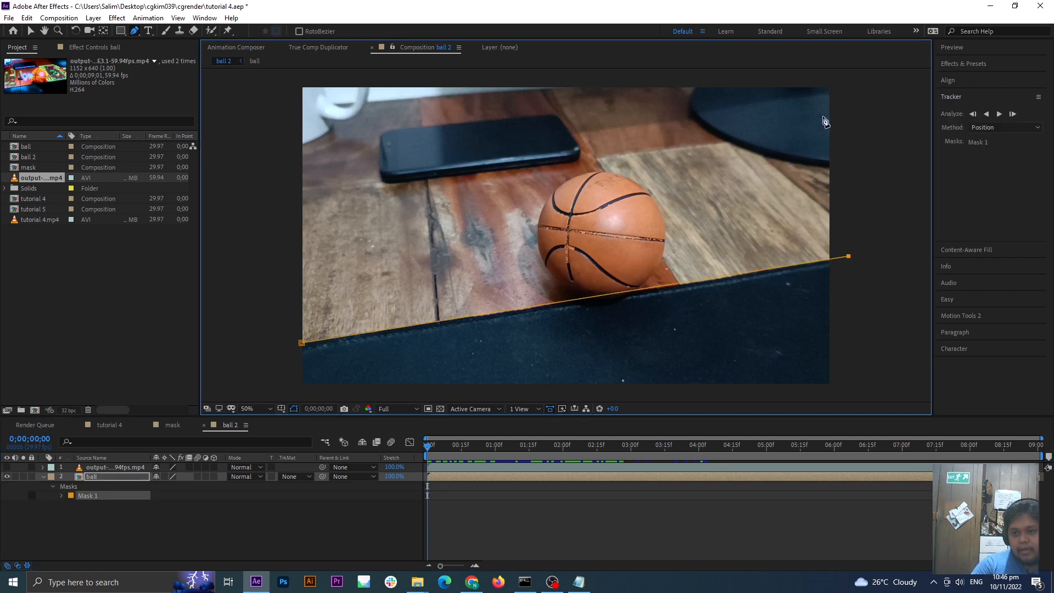
pyautogui.click(846, 120)
pyautogui.click(281, 187)
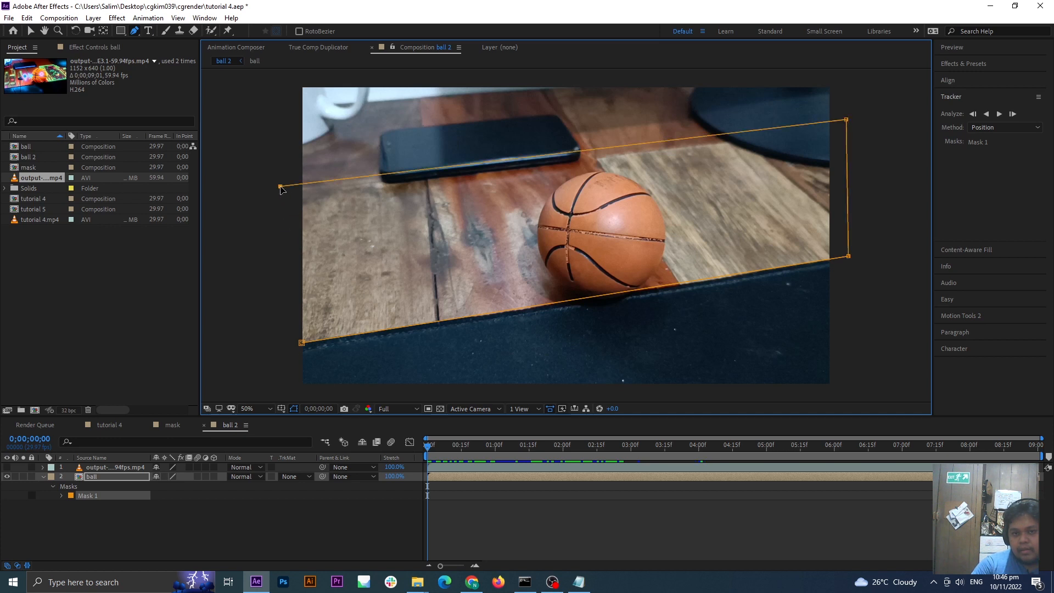
pyautogui.click(301, 343)
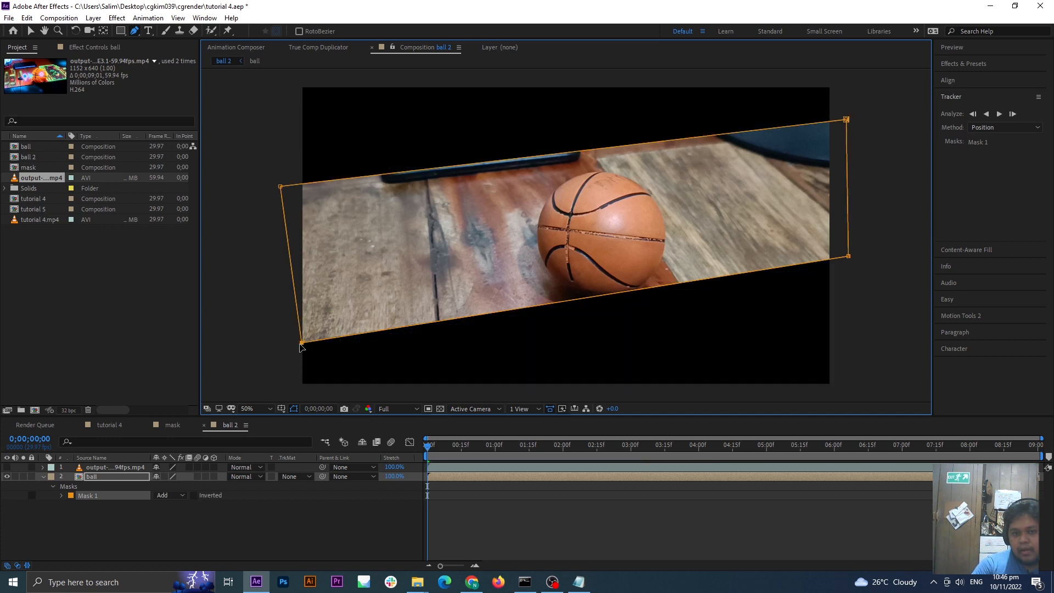
# - Move the mask's four corner points farther outside the frame, keeping its lower edge along the dark mat
pyautogui.moveTo(301, 343); pyautogui.dragTo(235, 357)
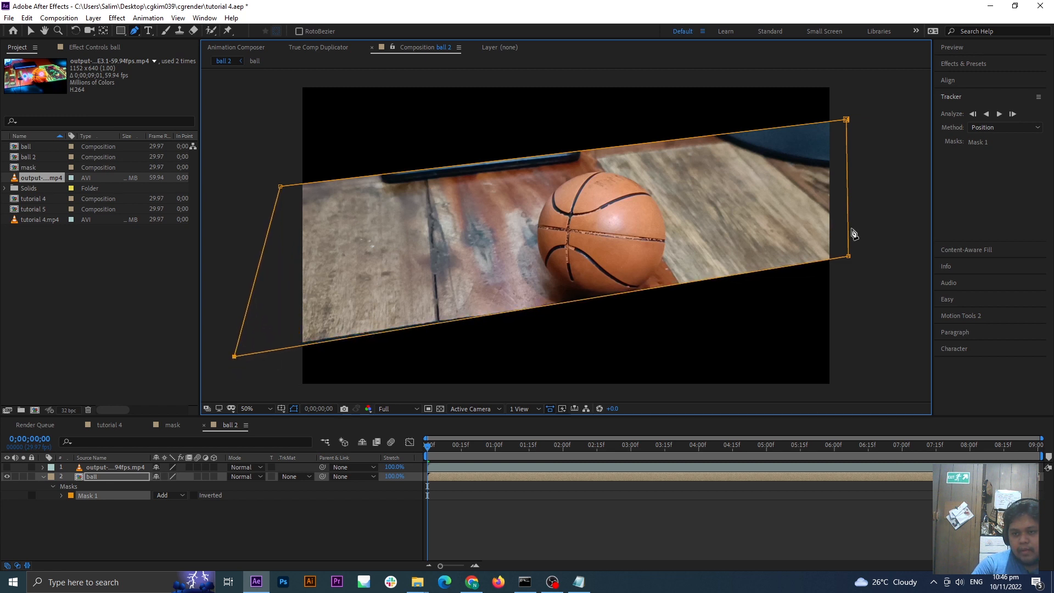
pyautogui.moveTo(848, 257); pyautogui.dragTo(857, 253)
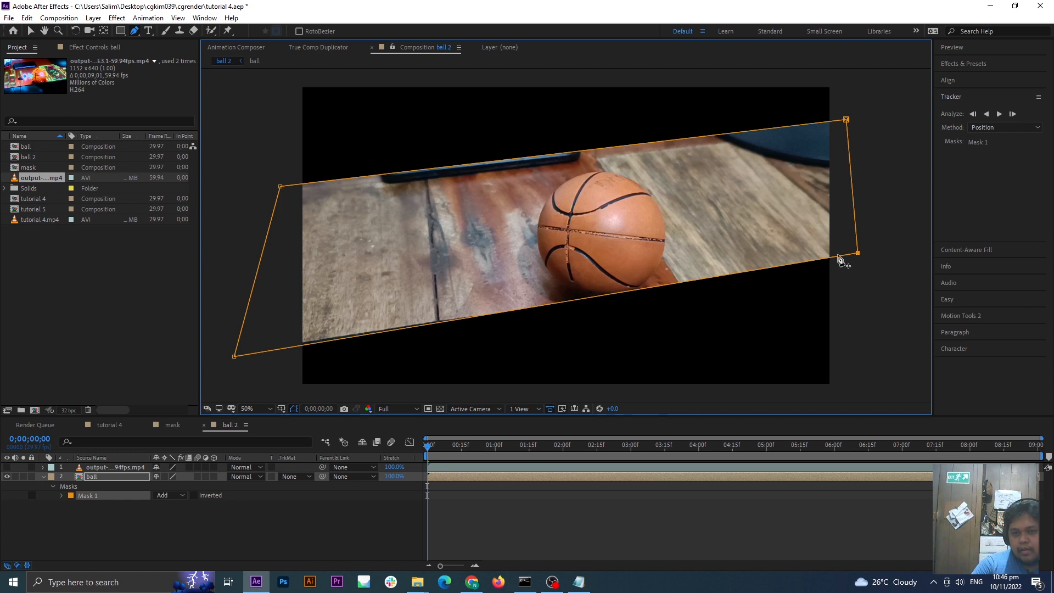
pyautogui.moveTo(280, 188); pyautogui.dragTo(248, 191)
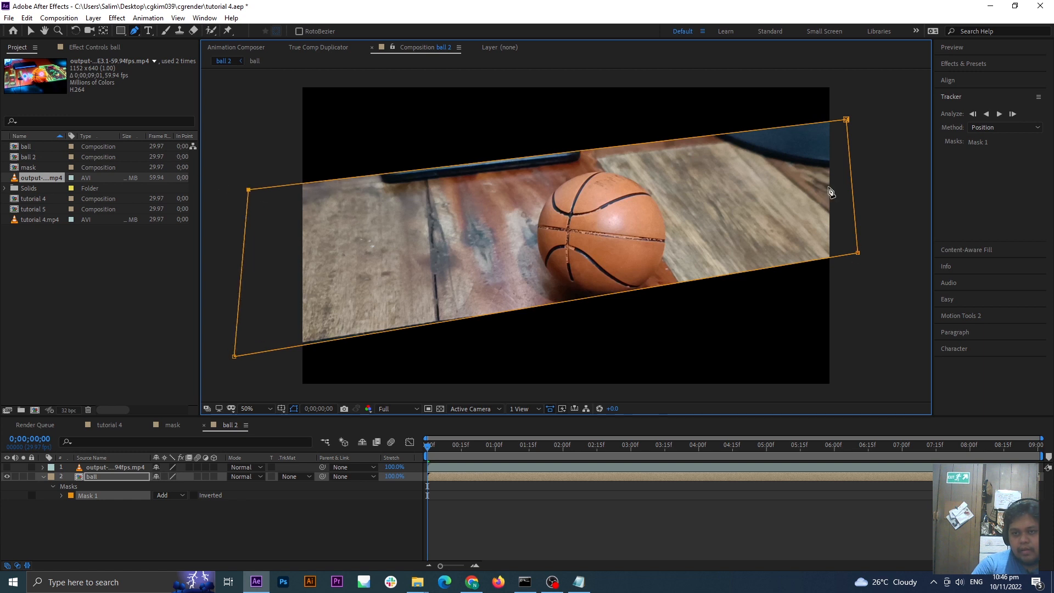
pyautogui.moveTo(848, 121); pyautogui.dragTo(855, 125)
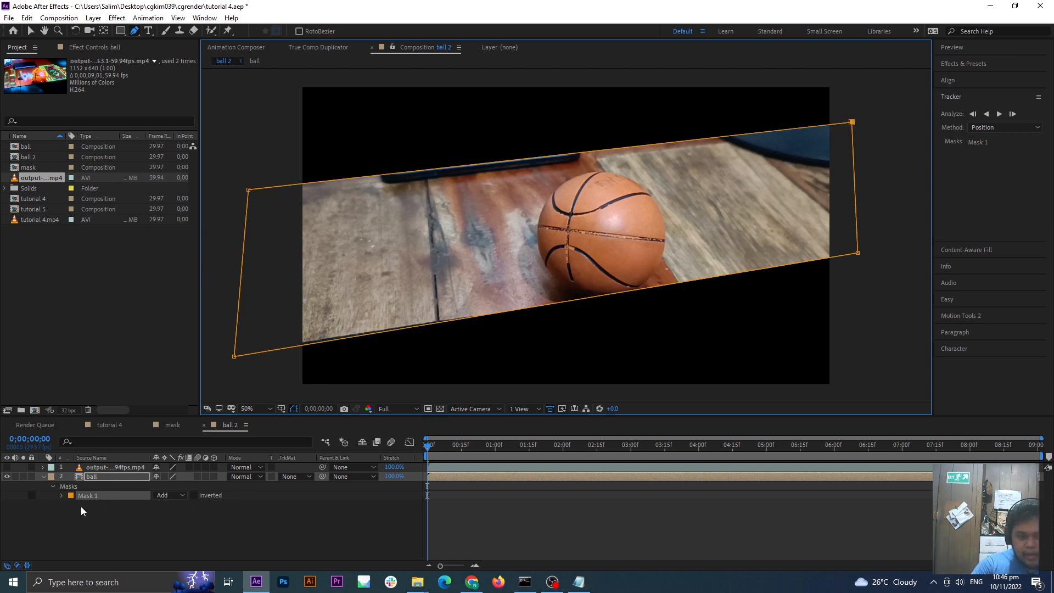
# - Track Mask 1 on the ball layer forward by Position from the first frame, stopping at 0;00;00;28
pyautogui.click(44, 476)
pyautogui.click(98, 479)
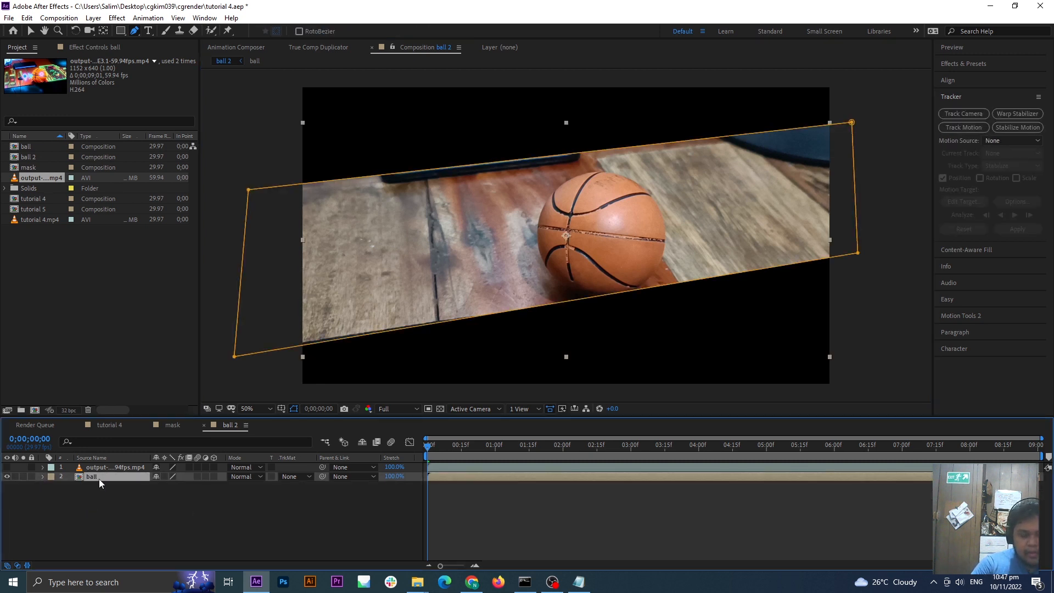
pyautogui.press('m')
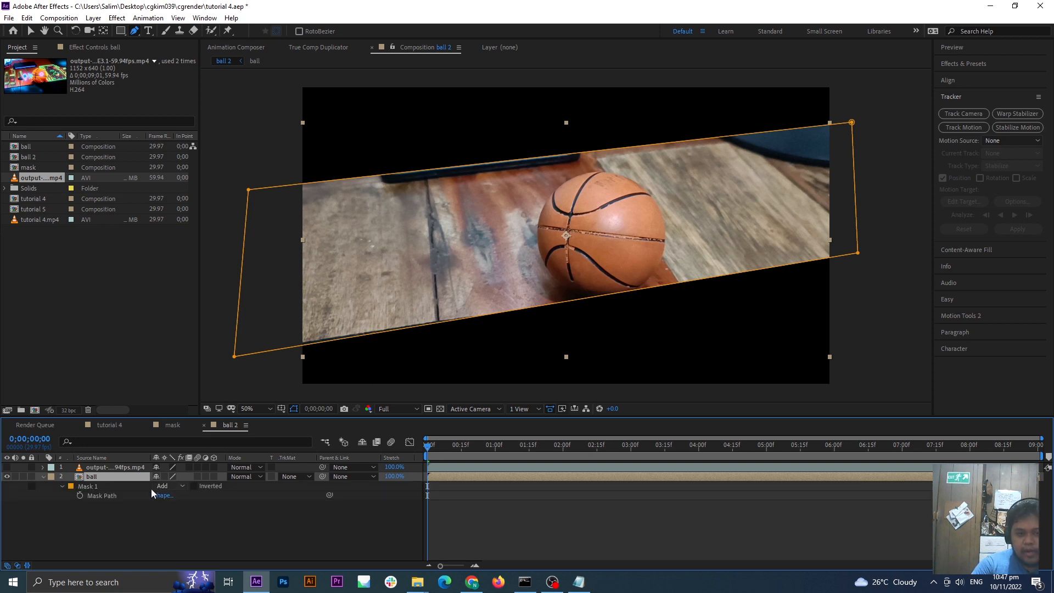
pyautogui.click(92, 488)
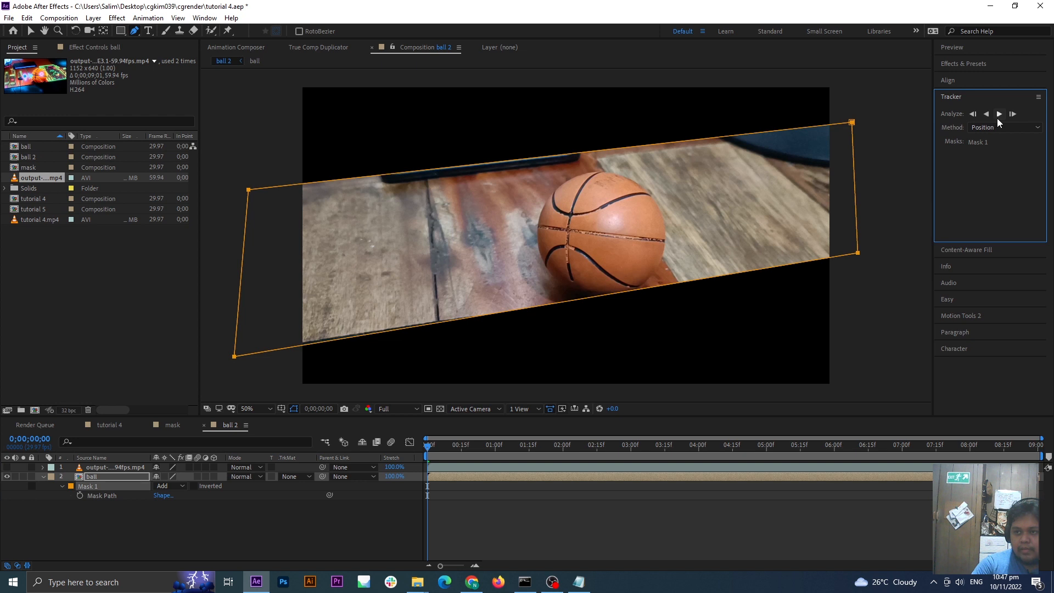
pyautogui.click(997, 117)
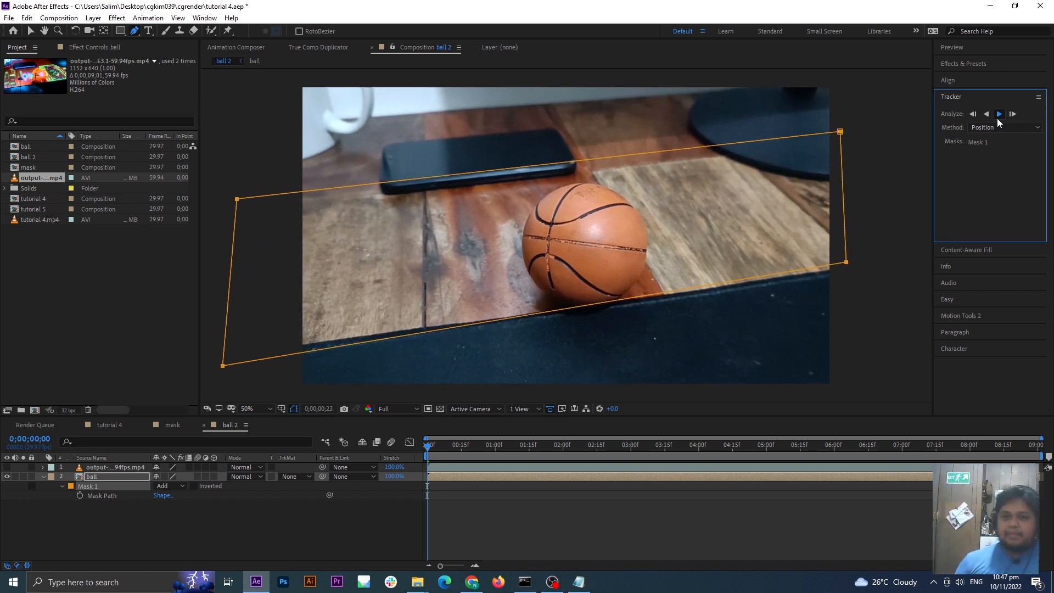
pyautogui.click(998, 117)
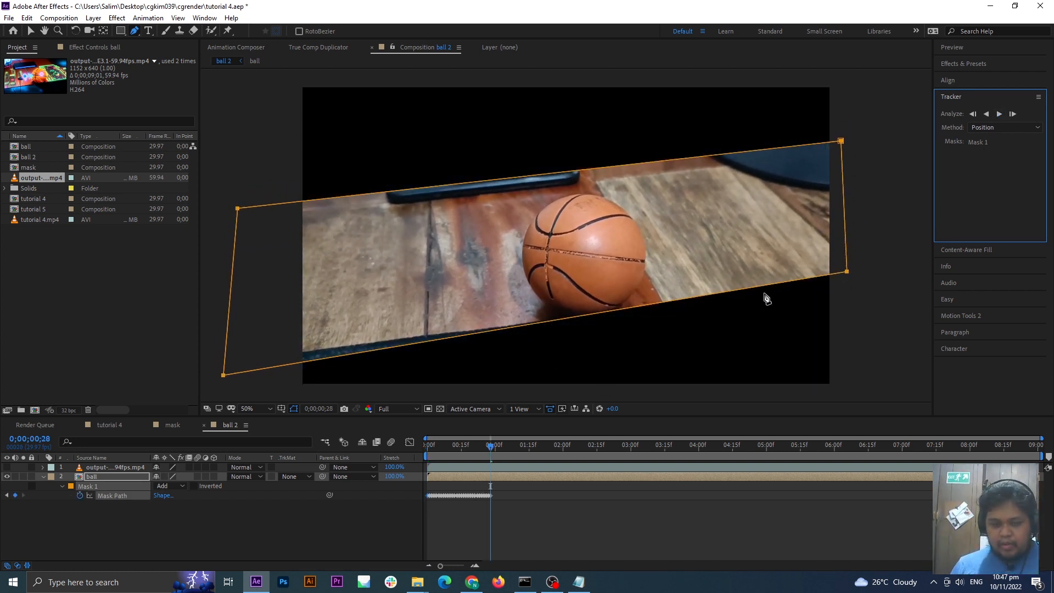
# - Set Mask 1's mode to None and realign its corners with the mat's edge at 0;00;00;28
pyautogui.click(171, 487)
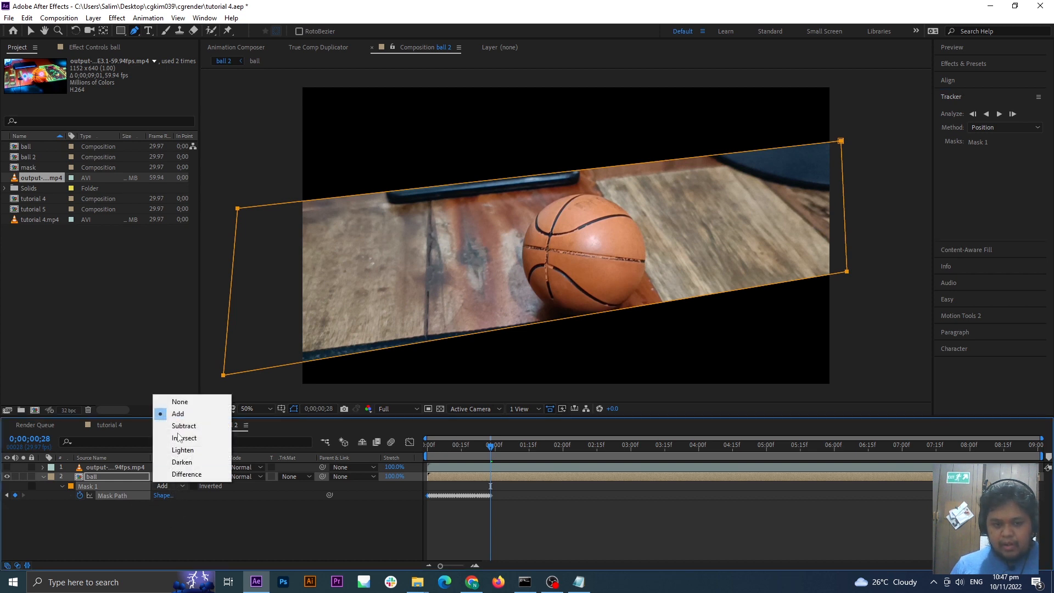
pyautogui.click(181, 402)
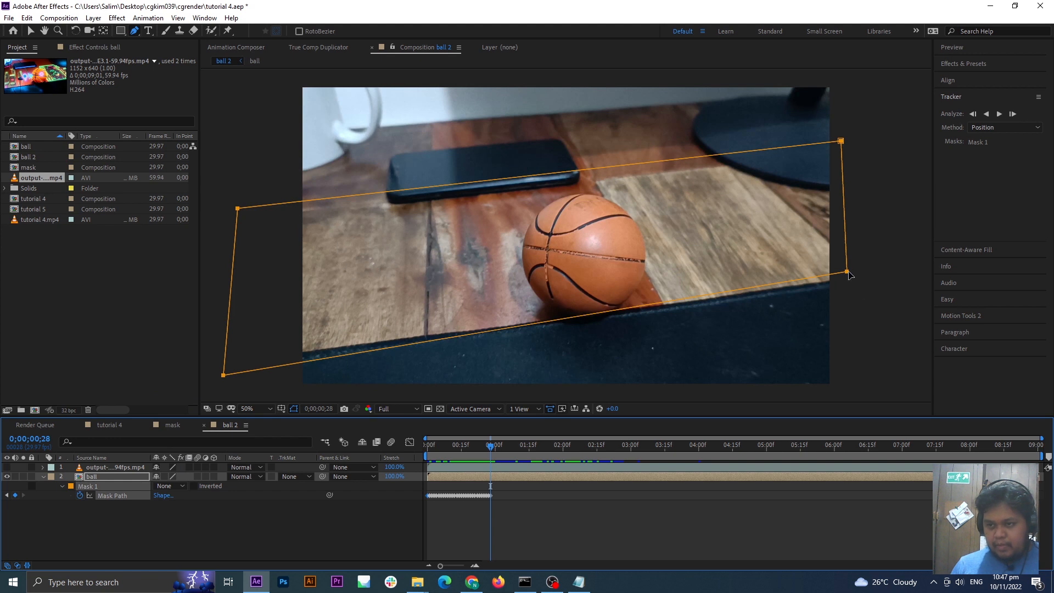
pyautogui.click(849, 274)
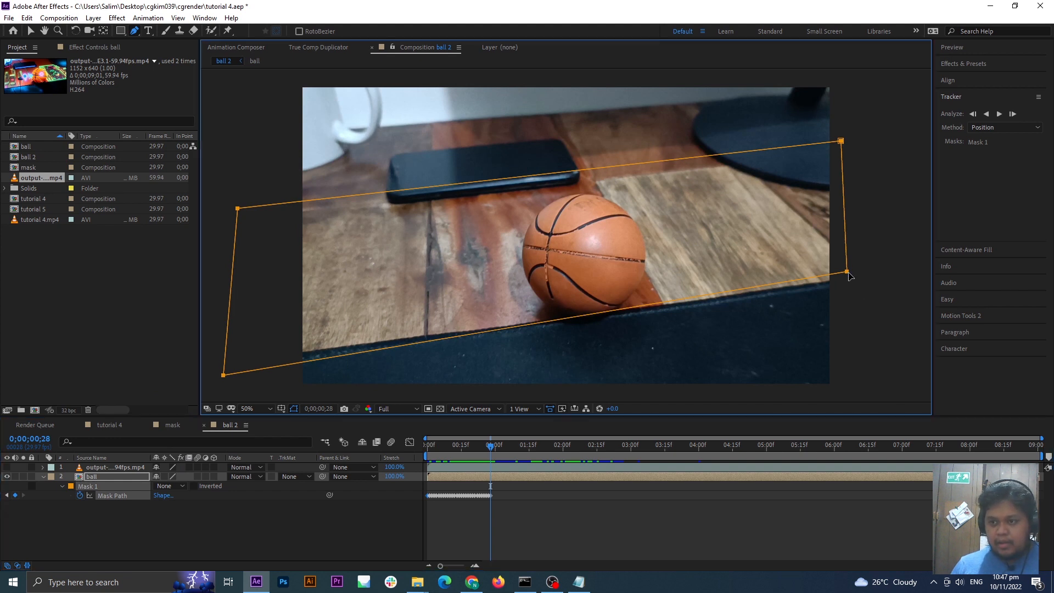
pyautogui.click(31, 35)
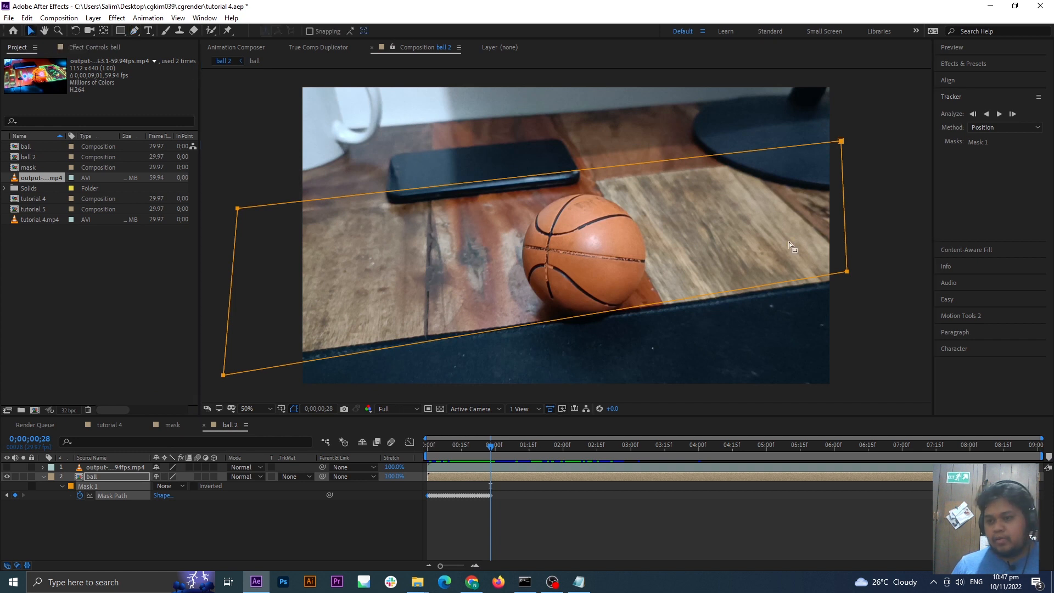
pyautogui.click(838, 258)
pyautogui.click(848, 274)
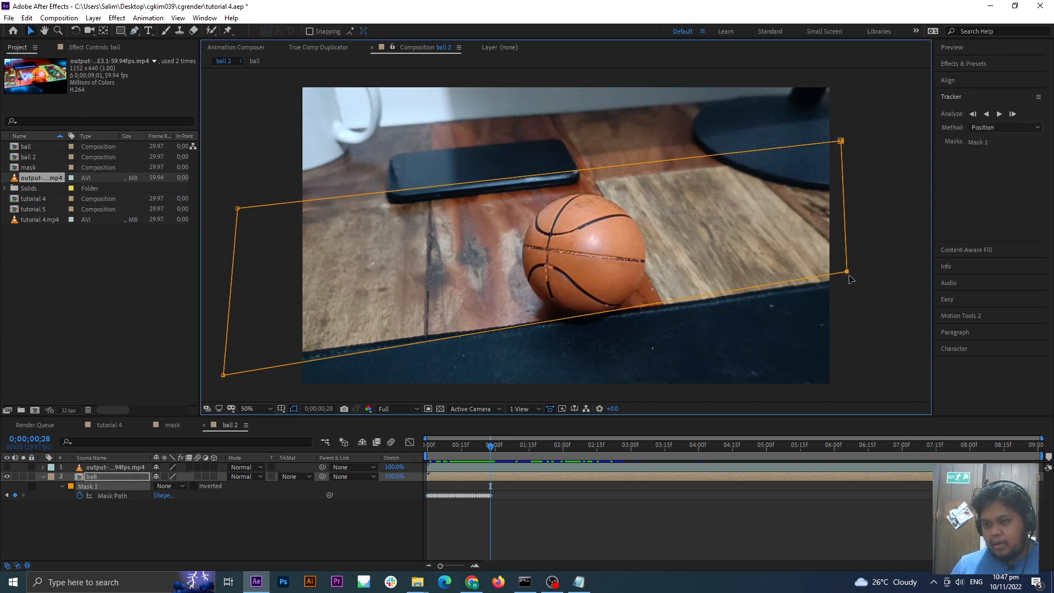
pyautogui.moveTo(850, 276); pyautogui.dragTo(856, 280)
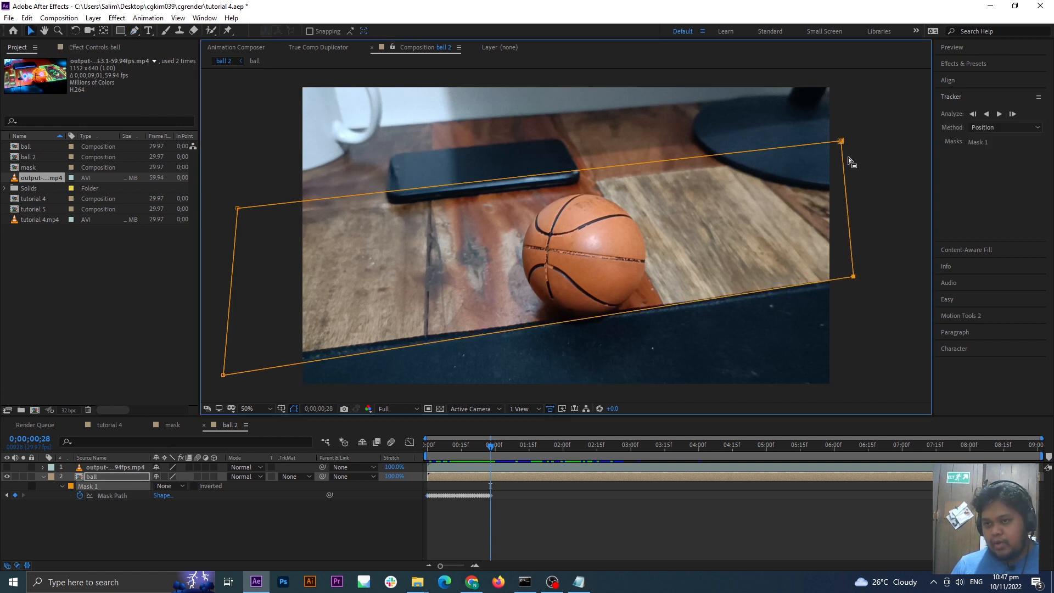
pyautogui.moveTo(841, 141); pyautogui.dragTo(850, 143)
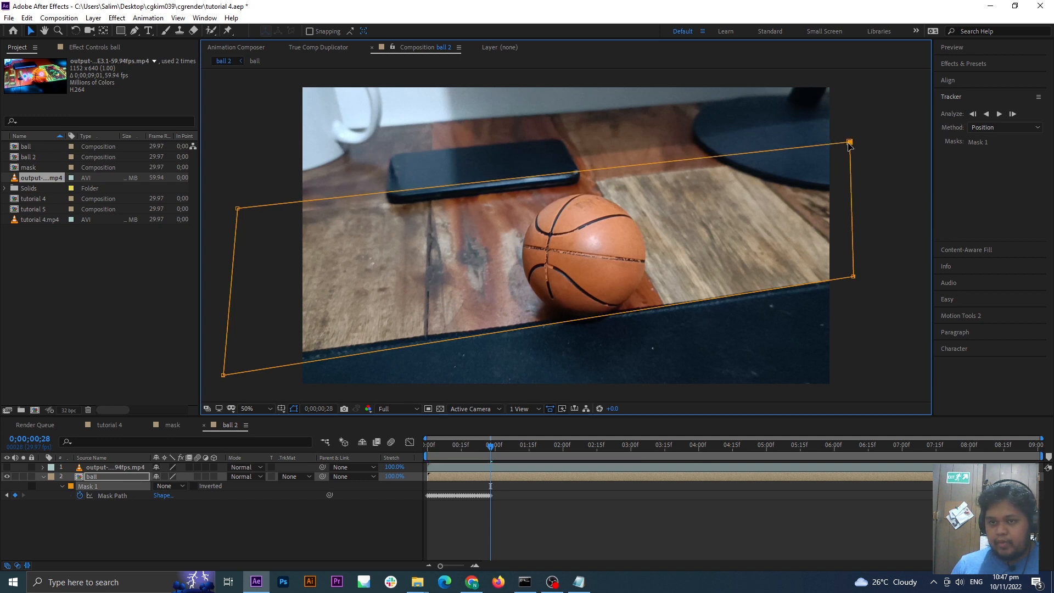
pyautogui.moveTo(237, 209); pyautogui.dragTo(237, 209)
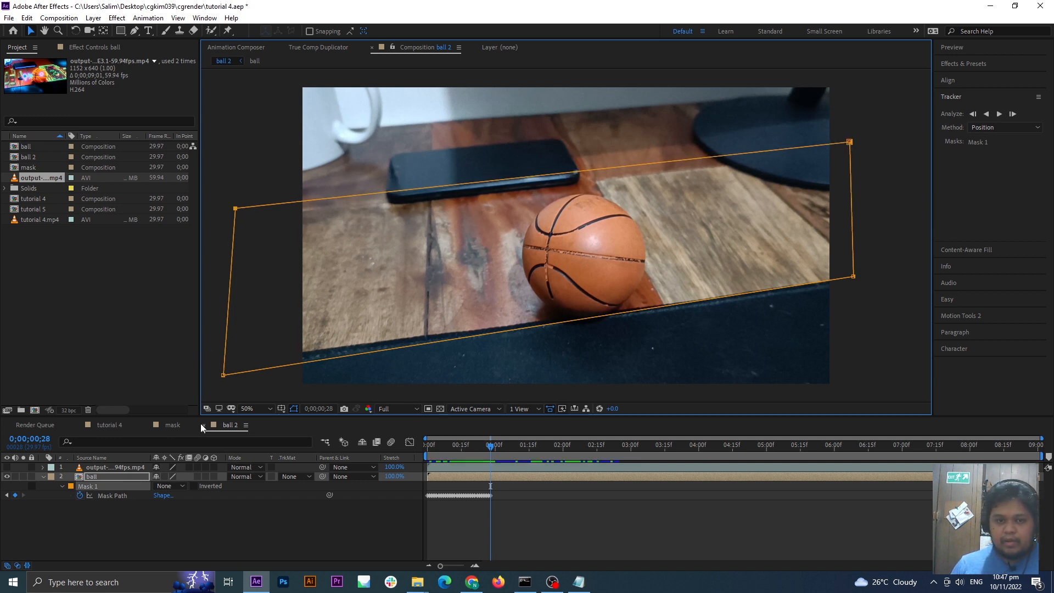
pyautogui.moveTo(222, 376); pyautogui.dragTo(213, 366)
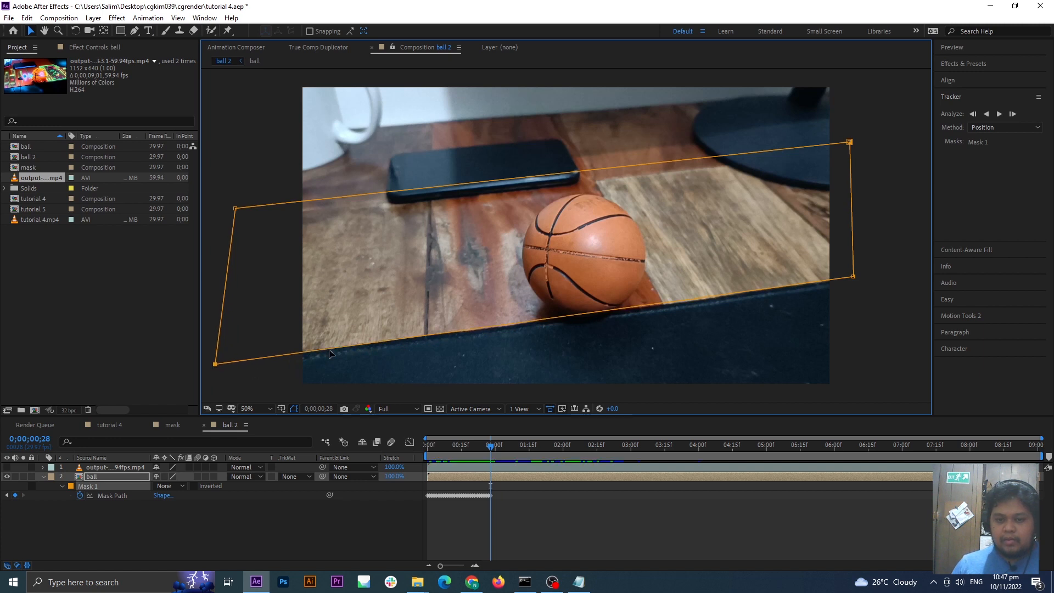
# - Track Mask 1 forward to 0;00;01;10 and realign its two lower corners with the mat's edge
pyautogui.click(1000, 114)
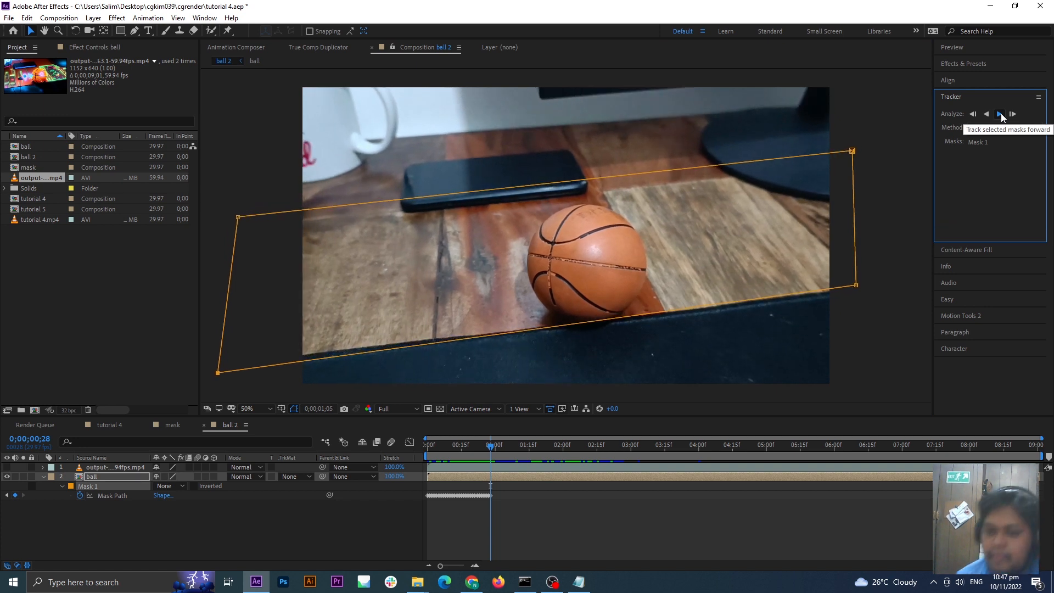
pyautogui.click(861, 290)
pyautogui.moveTo(860, 291); pyautogui.dragTo(861, 293)
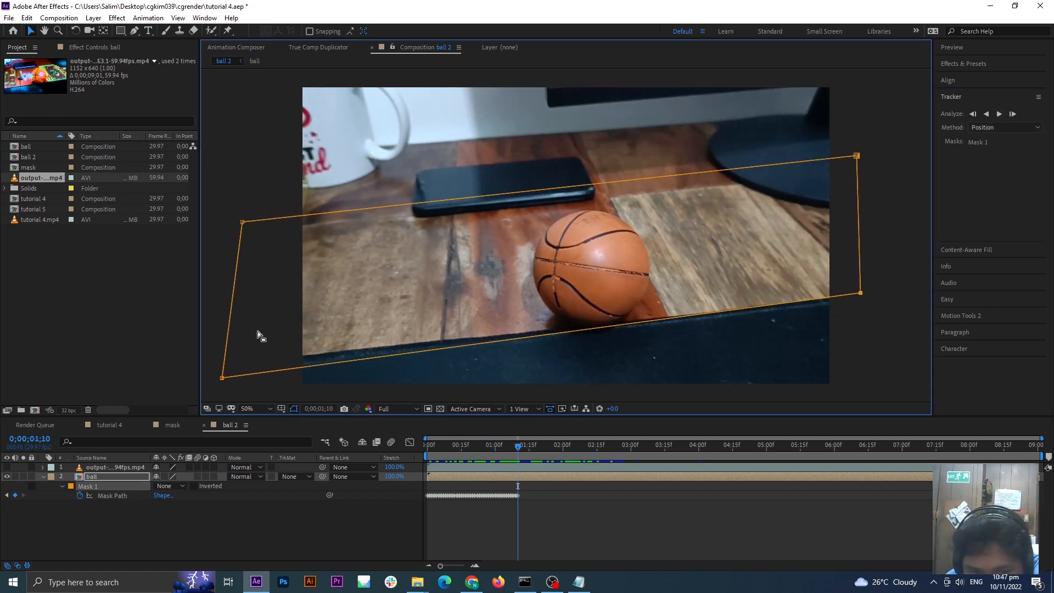
pyautogui.moveTo(222, 378); pyautogui.dragTo(218, 366)
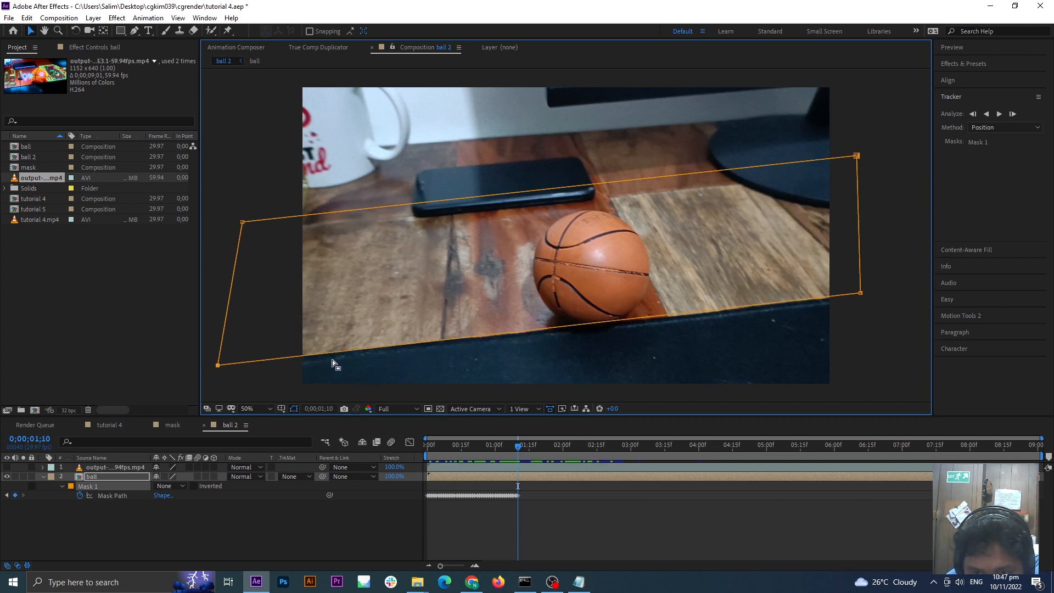
pyautogui.moveTo(861, 293); pyautogui.dragTo(867, 295)
# - Track Mask 1 forward to 0;00;02;02 and correct its upper corners and lower-right corner
pyautogui.click(999, 114)
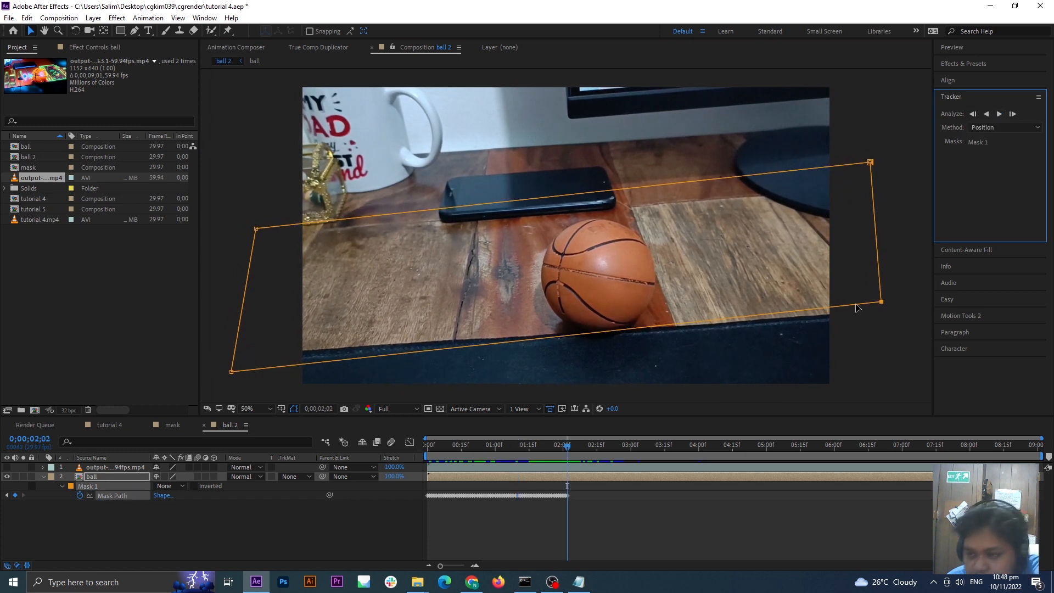
pyautogui.click(875, 299)
pyautogui.moveTo(884, 306); pyautogui.dragTo(892, 313)
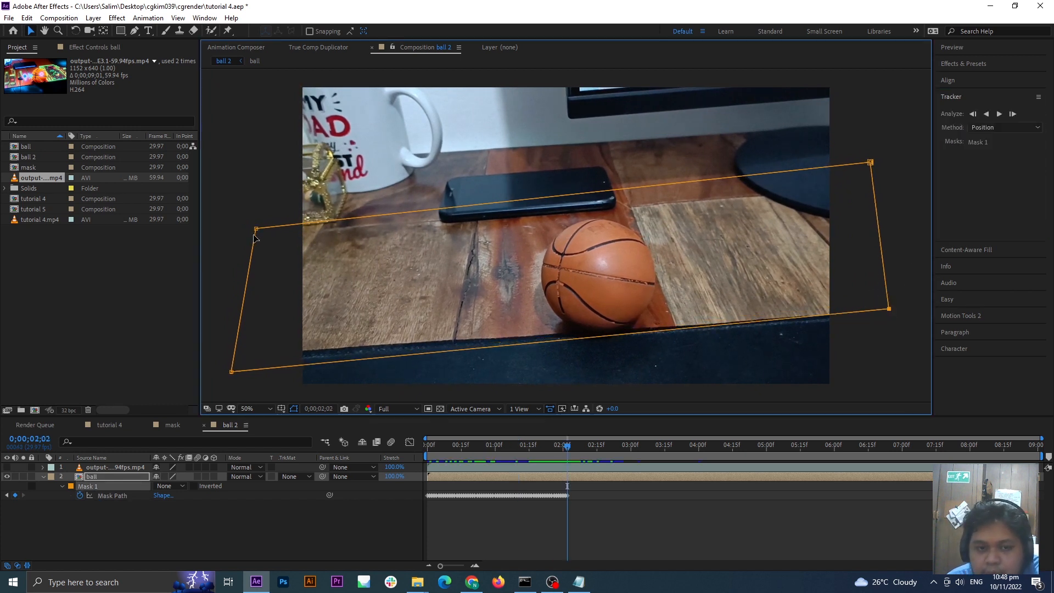
pyautogui.moveTo(256, 229); pyautogui.dragTo(252, 228)
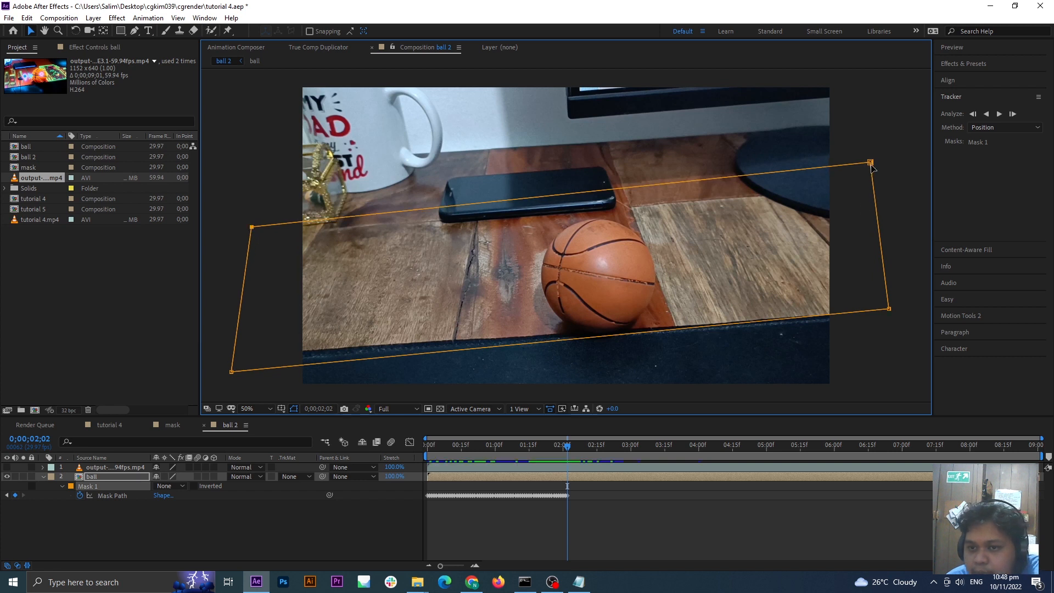
pyautogui.moveTo(872, 164); pyautogui.dragTo(874, 168)
# - Continue tracking Mask 1 forward from 0;00;02;02, pausing to pull its lower-right corner outward and down to the mat's edge
pyautogui.click(999, 114)
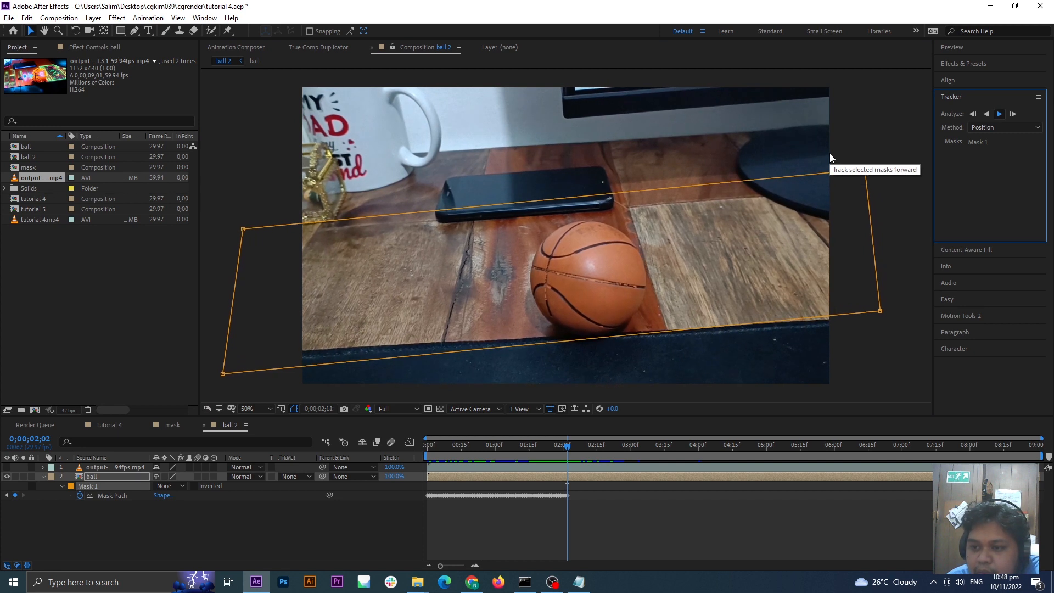
pyautogui.click(881, 313)
pyautogui.moveTo(884, 315); pyautogui.dragTo(895, 335)
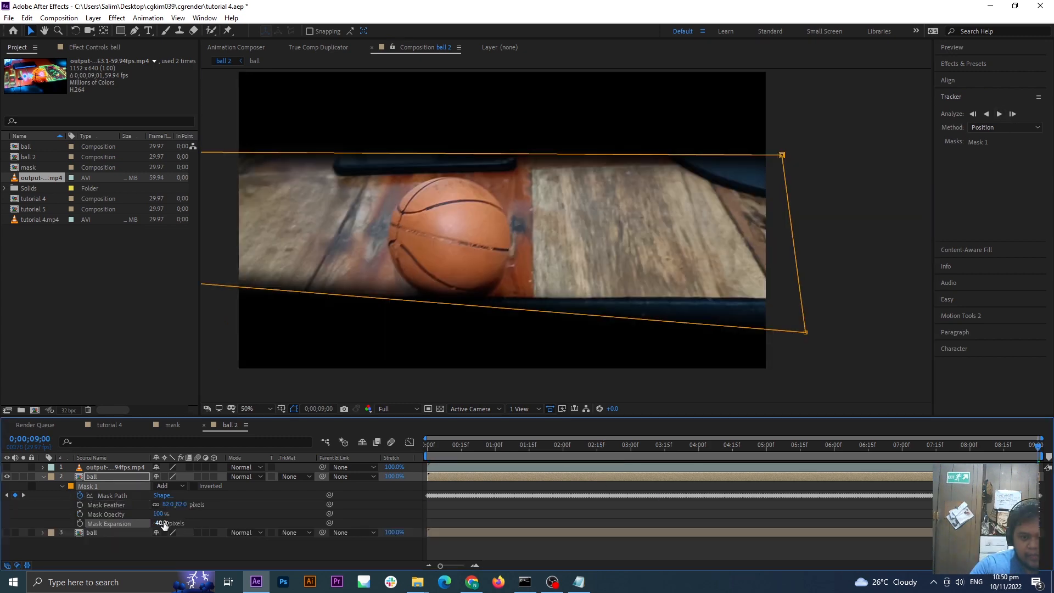
# - Set Mask 1's Mask Expansion to -20 pixels and collapse the masked ball layer's properties
pyautogui.moveTo(164, 524); pyautogui.dragTo(173, 523)
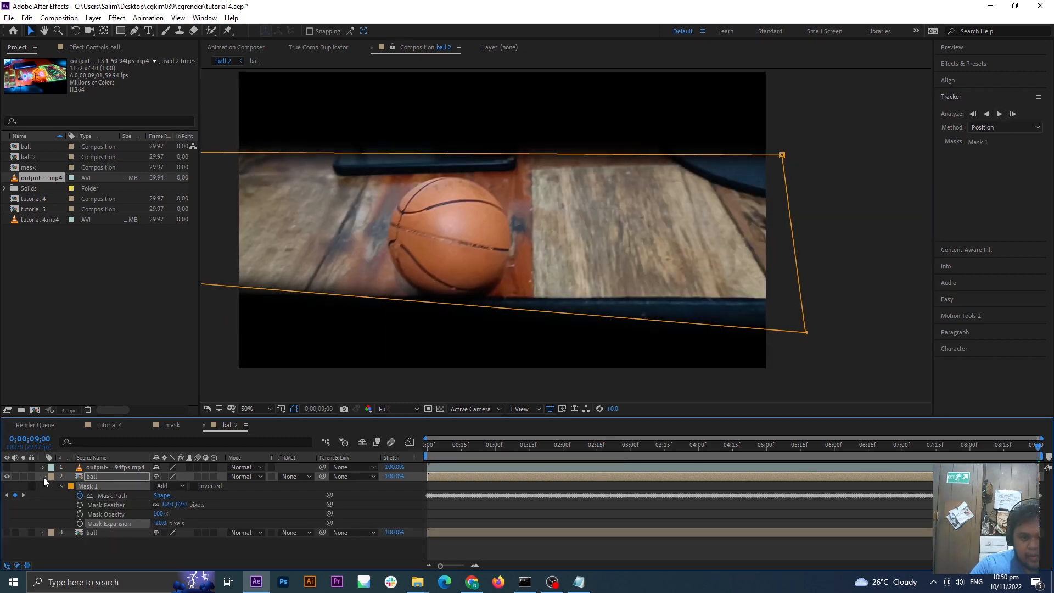
pyautogui.click(44, 477)
pyautogui.click(106, 525)
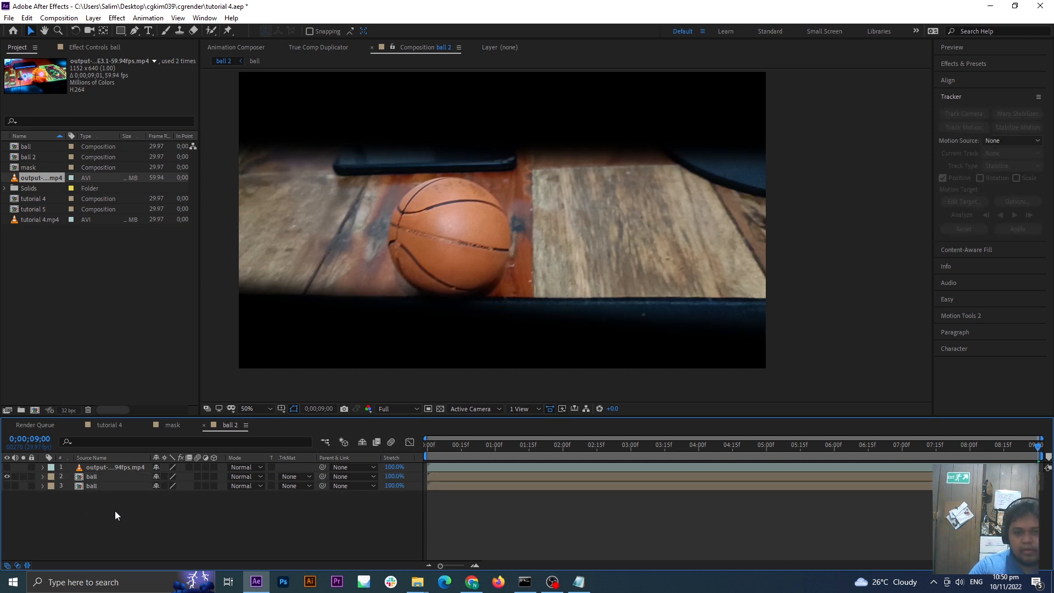
# - Create a 1920 x 1080 px white solid and place it directly beneath the masked ball layer
pyautogui.hotkey('ctrl', 'y')
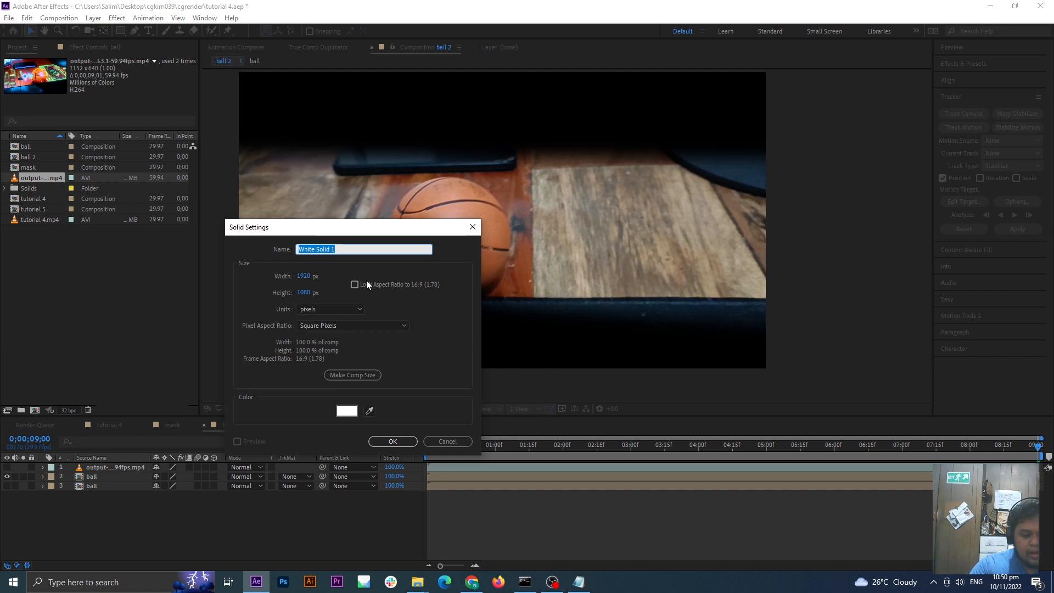
pyautogui.click(393, 442)
pyautogui.moveTo(105, 467)
pyautogui.mouseDown()
pyautogui.moveTo(123, 496)
pyautogui.moveTo(109, 488)
pyautogui.mouseUp()
# - Apply a Fill effect to the masked ball layer and set its color to black (000000)
pyautogui.click(93, 476)
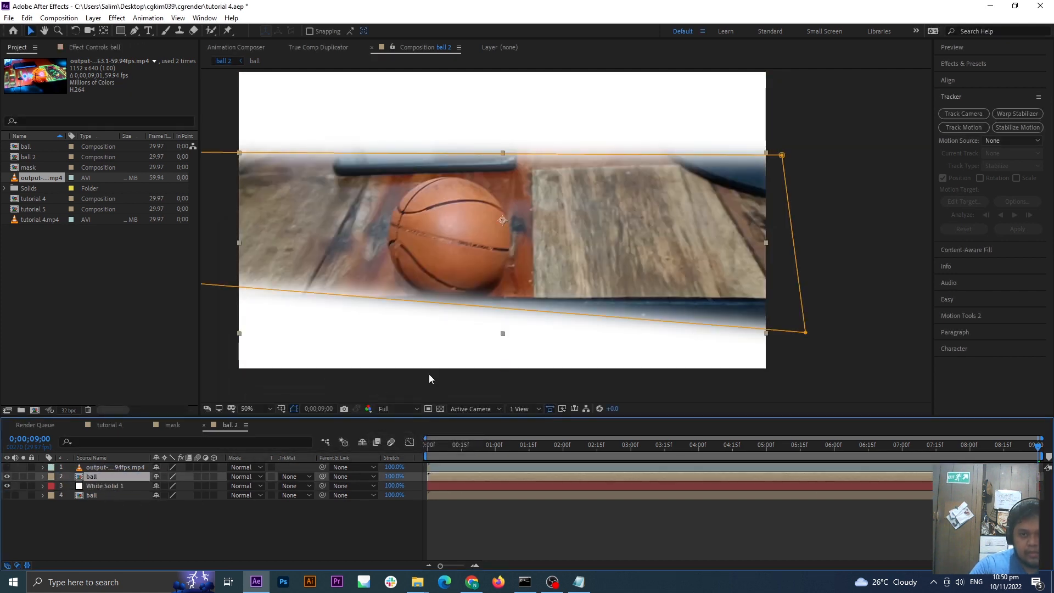
pyautogui.click(971, 68)
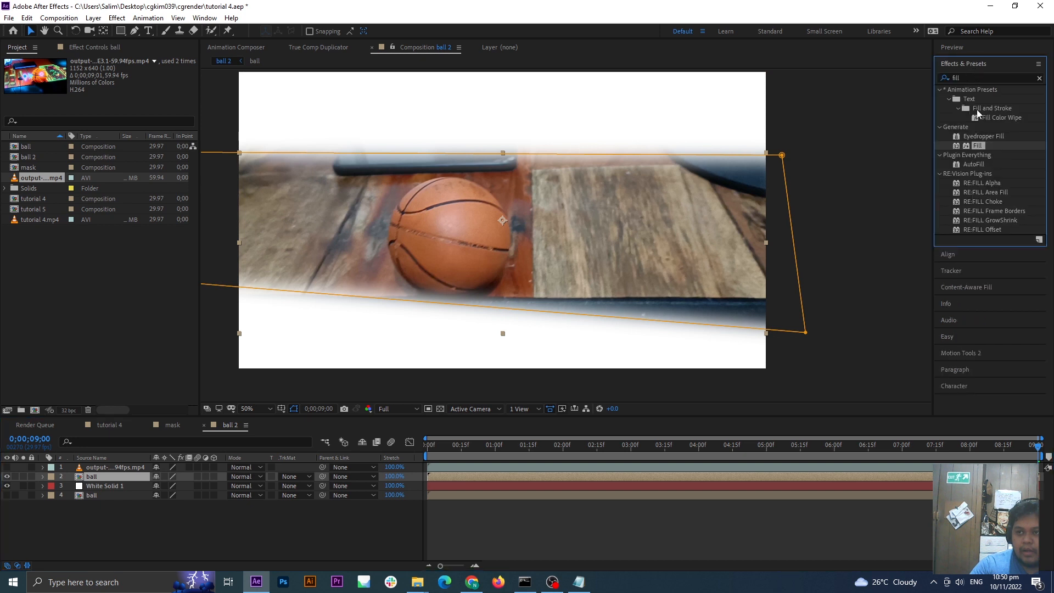
pyautogui.doubleClick(979, 146)
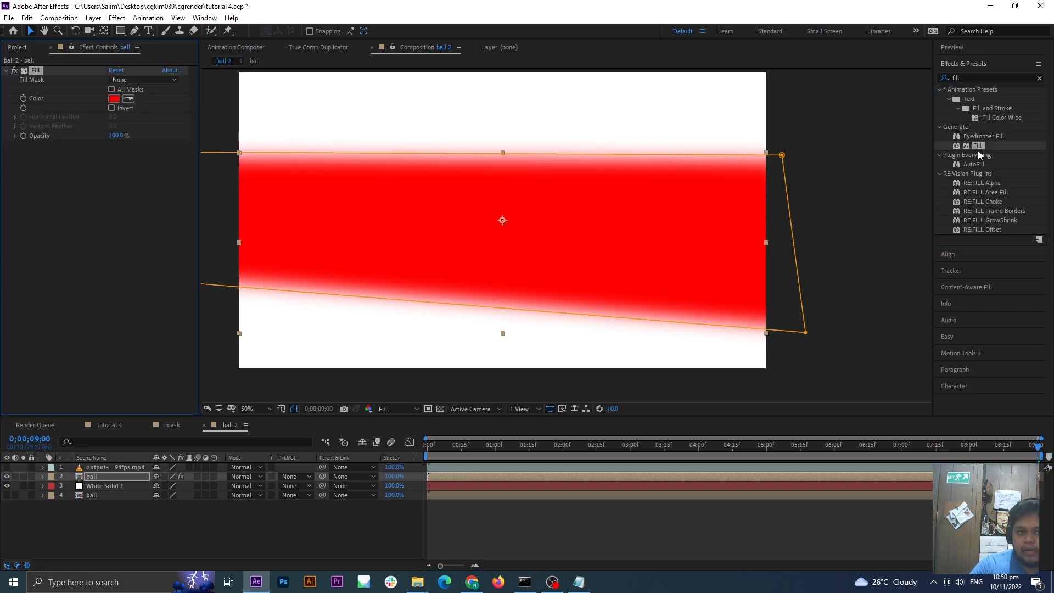
pyautogui.click(114, 98)
pyautogui.write('000000')
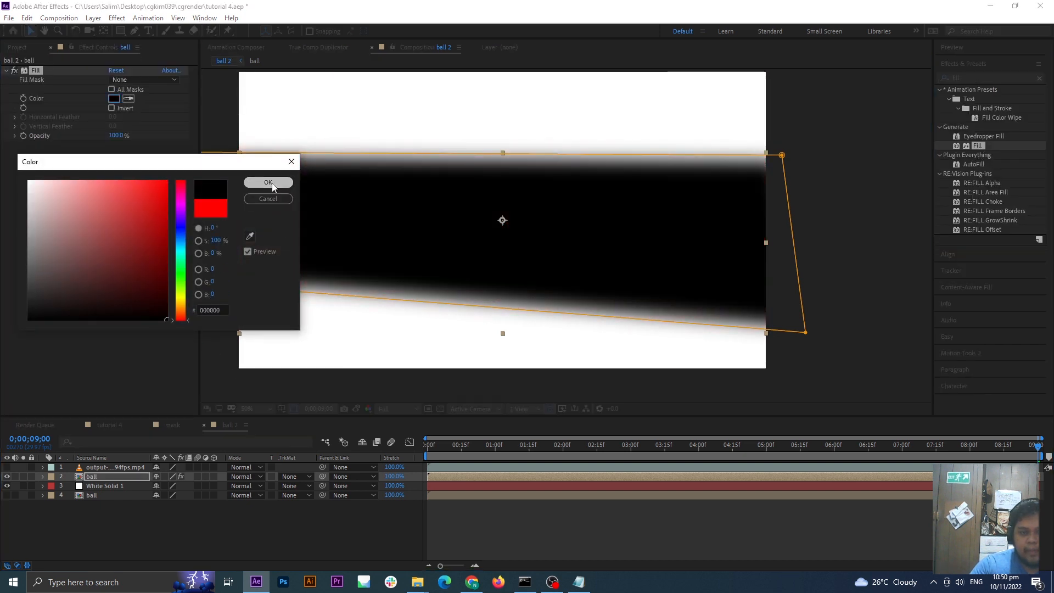
pyautogui.click(273, 186)
# - Pre-compose the masked ball layer and White Solid 1 together as a composition named mask
pyautogui.click(108, 487)
pyautogui.keyDown('shift'); pyautogui.click(107, 479); pyautogui.keyUp('shift')
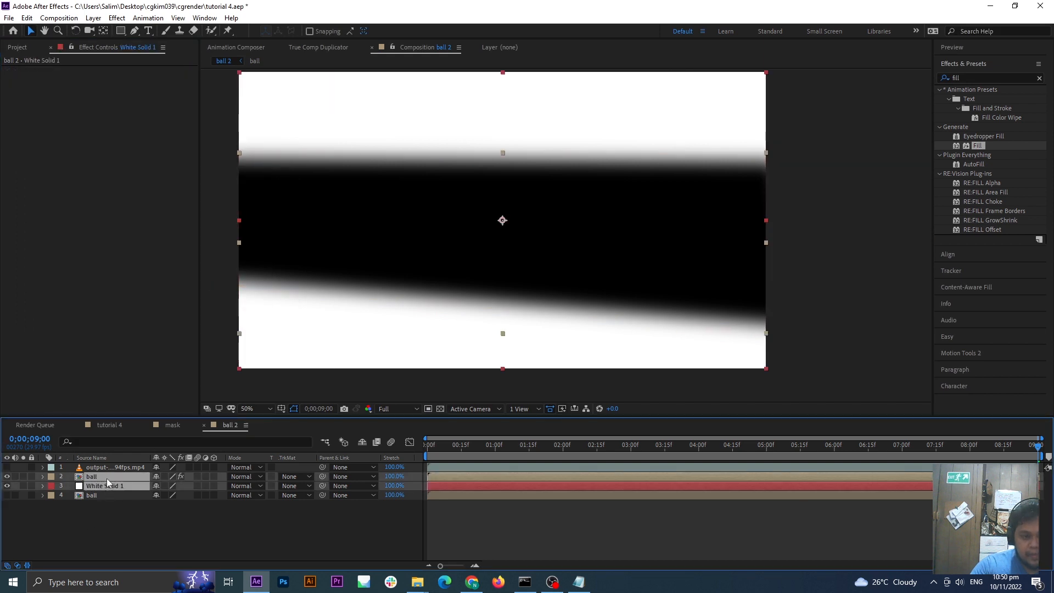
pyautogui.hotkey('ctrl', 'shift', 'c')
pyautogui.write('mask')
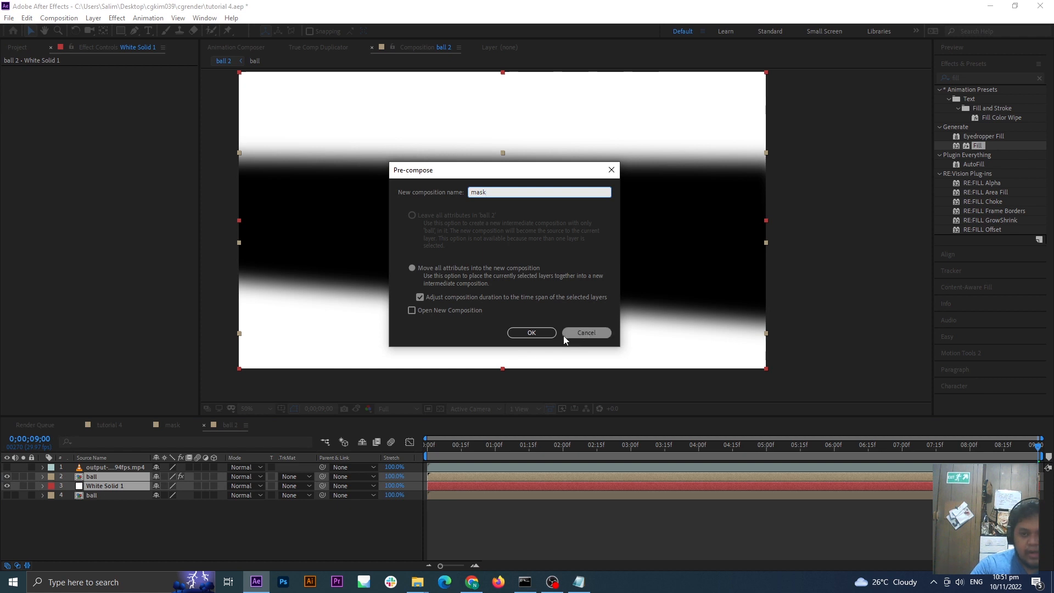
pyautogui.click(543, 335)
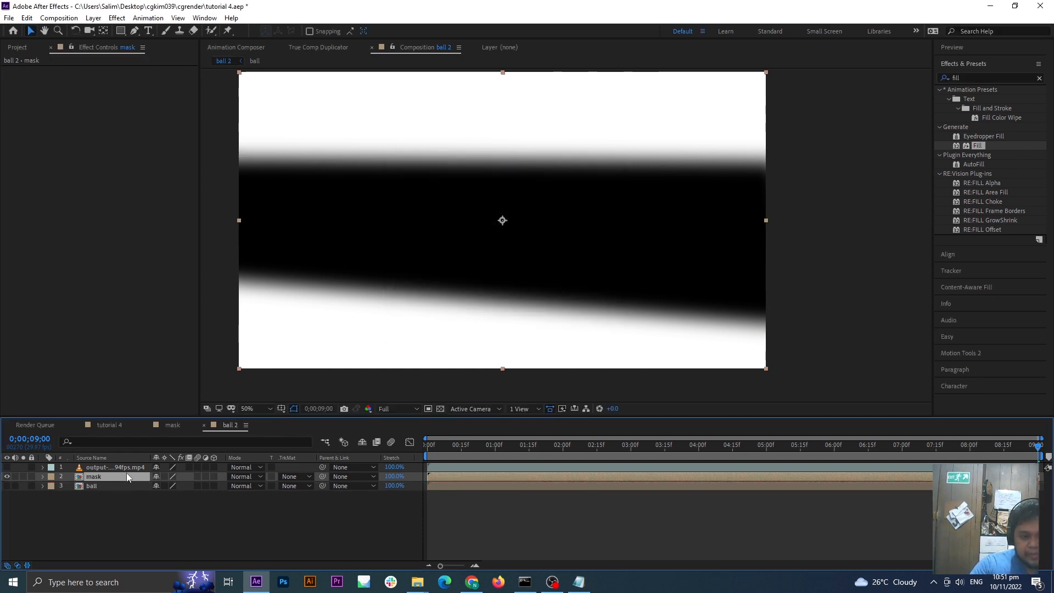
# - Make the stylized output footage layer visible with frame blending enabled, and move it directly beneath the mask layer
pyautogui.click(7, 468)
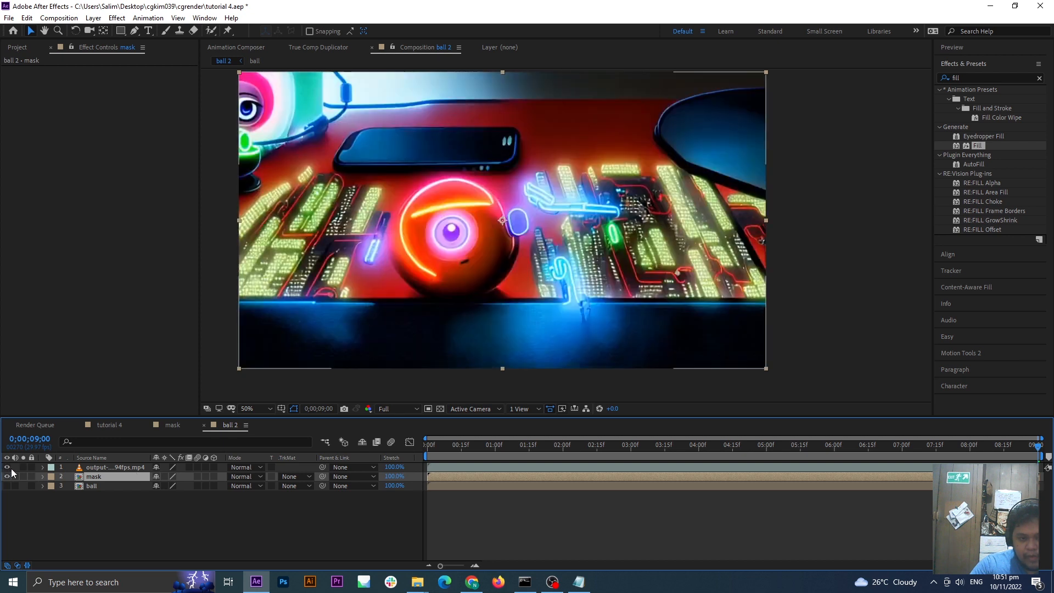
pyautogui.click(126, 467)
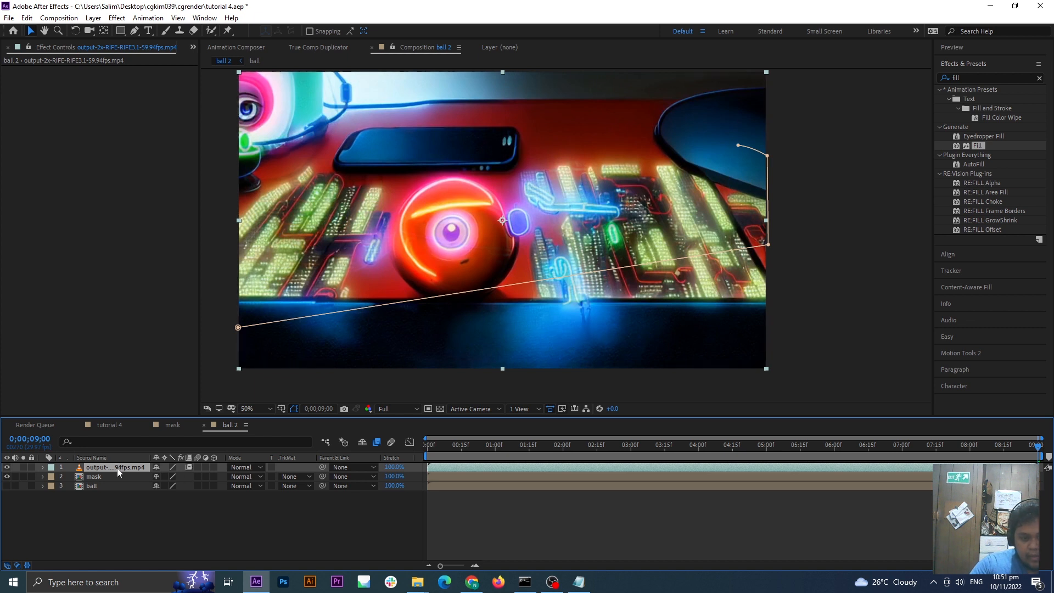
pyautogui.moveTo(117, 468); pyautogui.dragTo(119, 480)
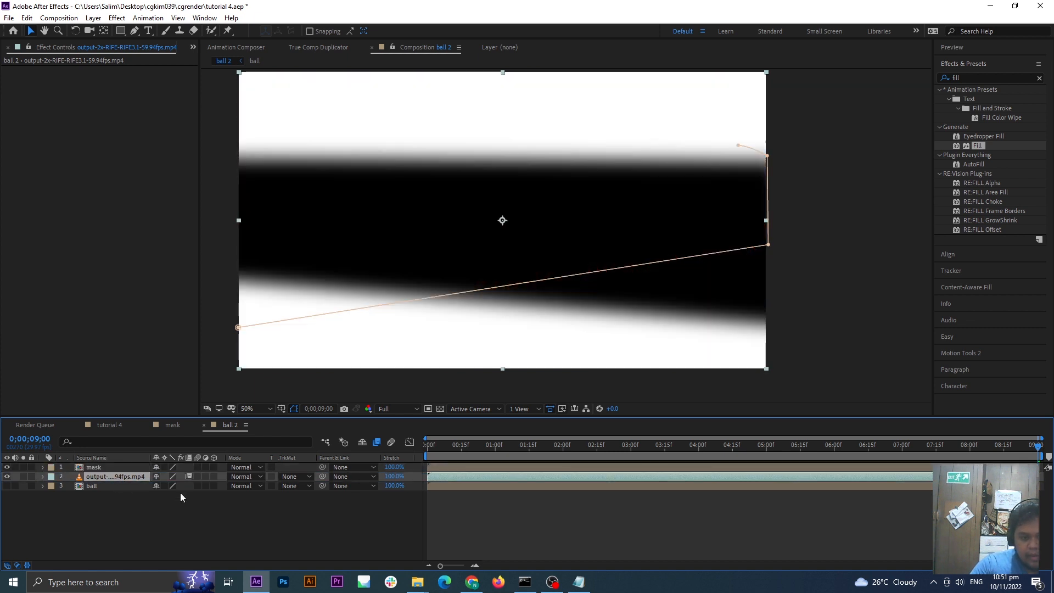
# - Set the stylized footage's track matte to Luma Inverted using the mask layer, and make the original ball layer visible underneath
pyautogui.click(180, 492)
pyautogui.click(295, 477)
pyautogui.click(321, 539)
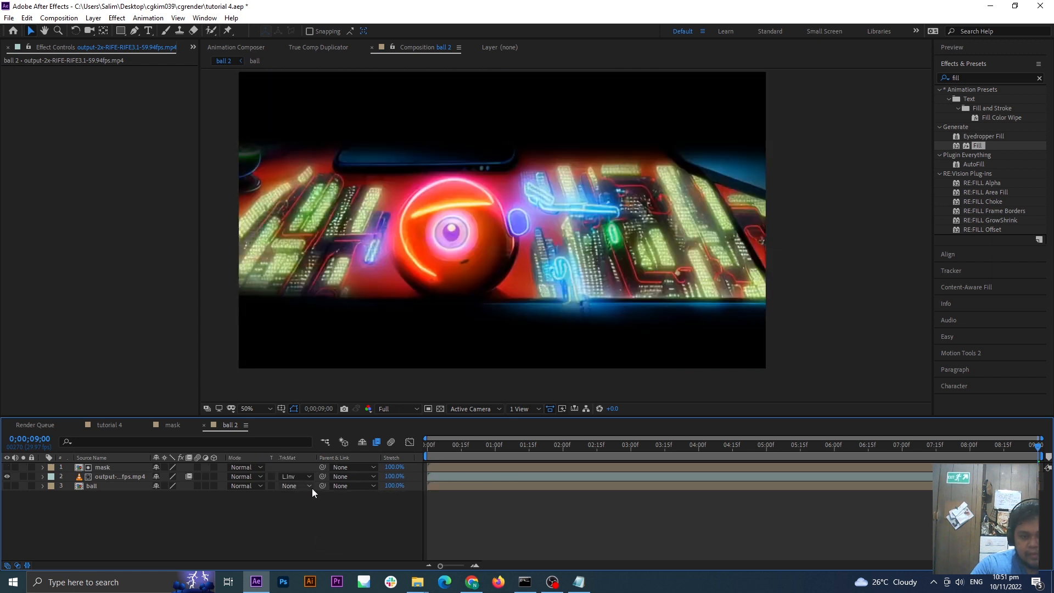
pyautogui.click(7, 485)
# - Check the masked composite at several points along the timeline, play it from the start, and return to the first frame
pyautogui.moveTo(454, 449); pyautogui.dragTo(572, 451)
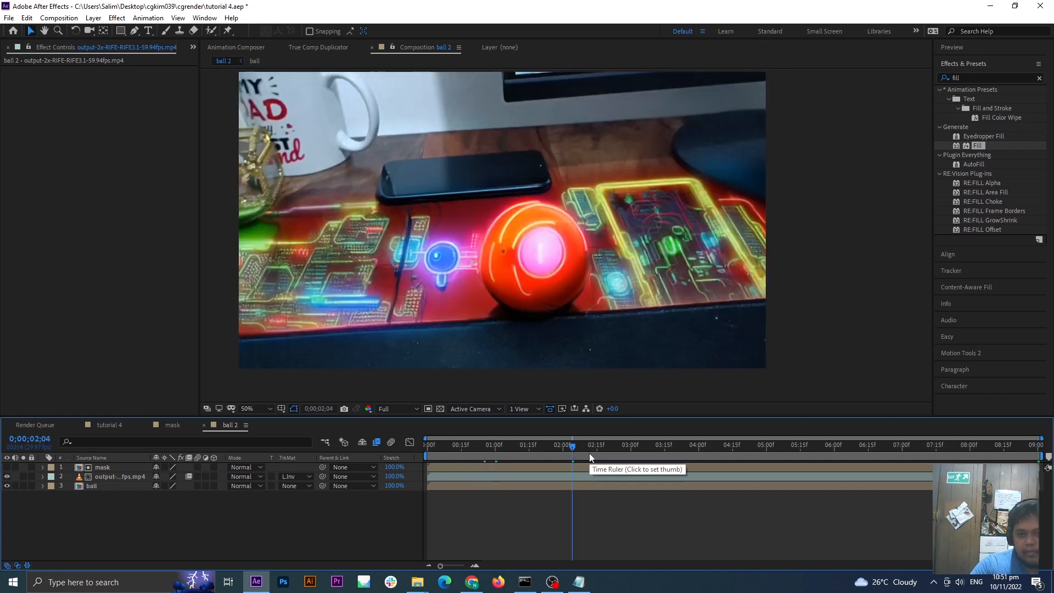
pyautogui.click(686, 449)
pyautogui.click(769, 449)
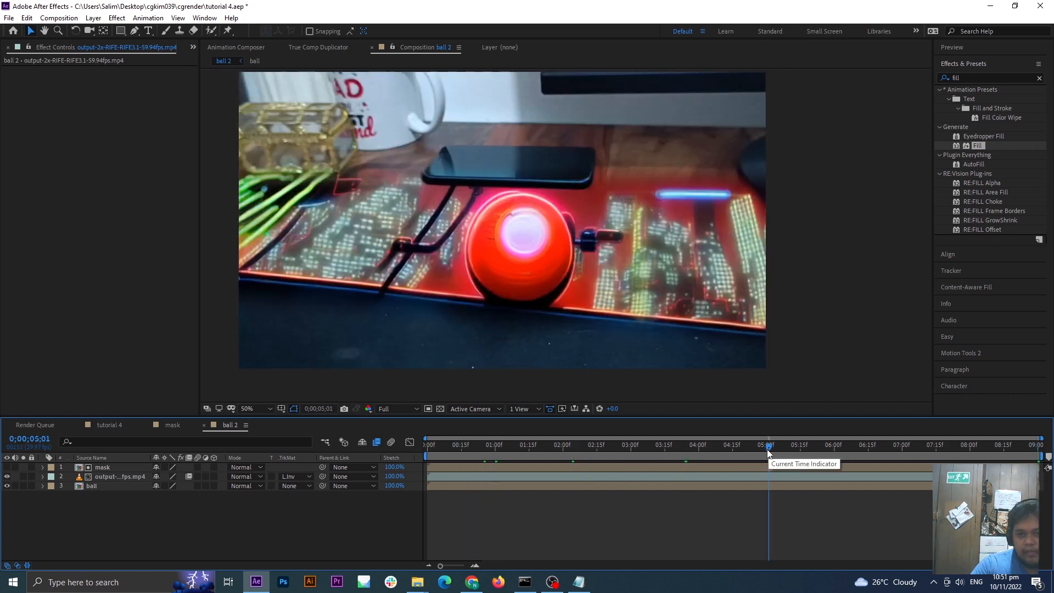
pyautogui.click(866, 451)
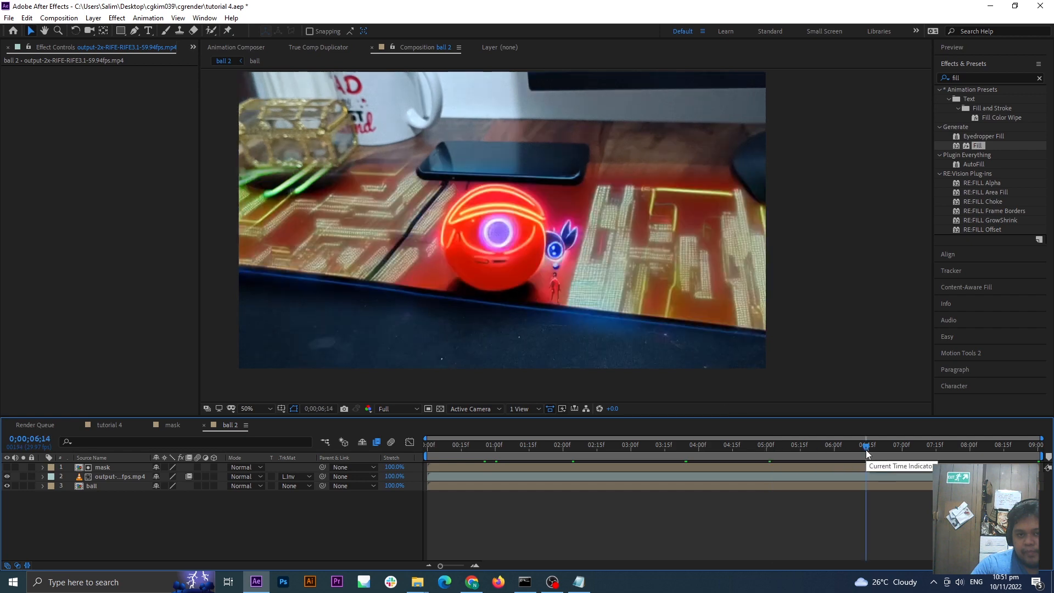
pyautogui.click(937, 451)
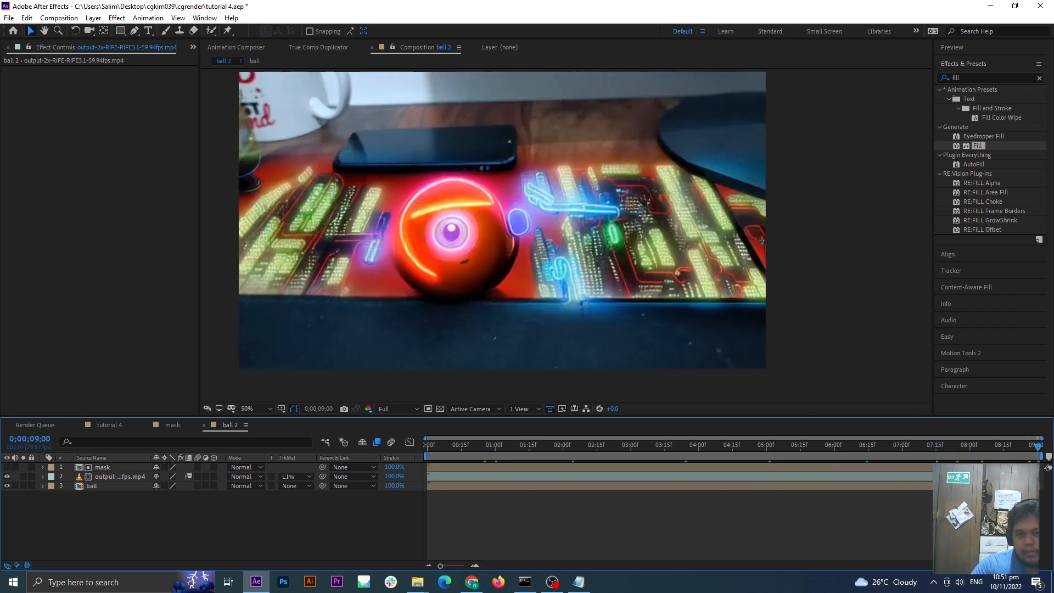
pyautogui.moveTo(456, 462); pyautogui.dragTo(385, 463)
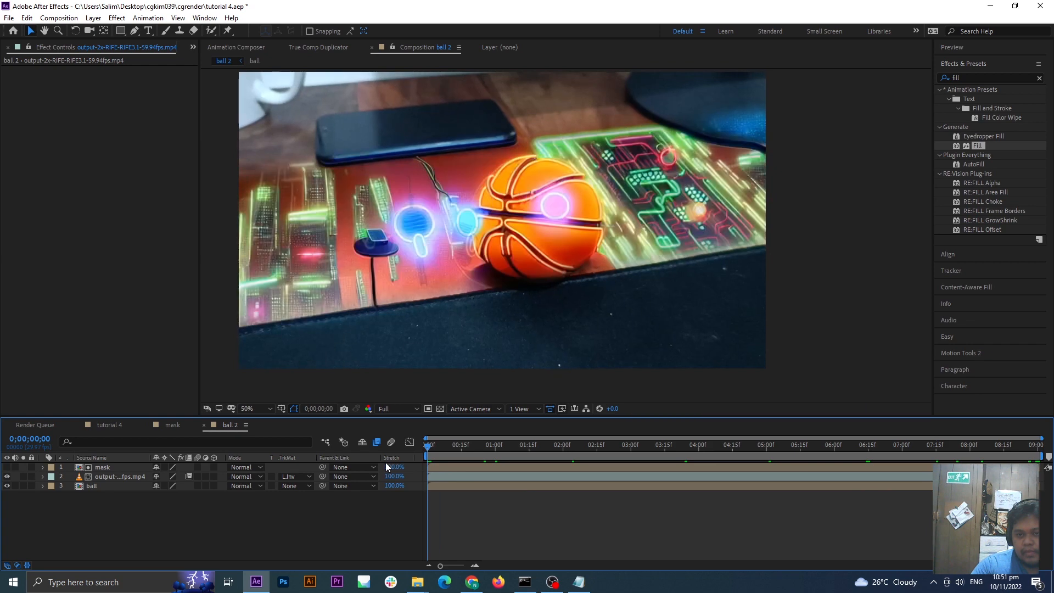
pyautogui.press('space')
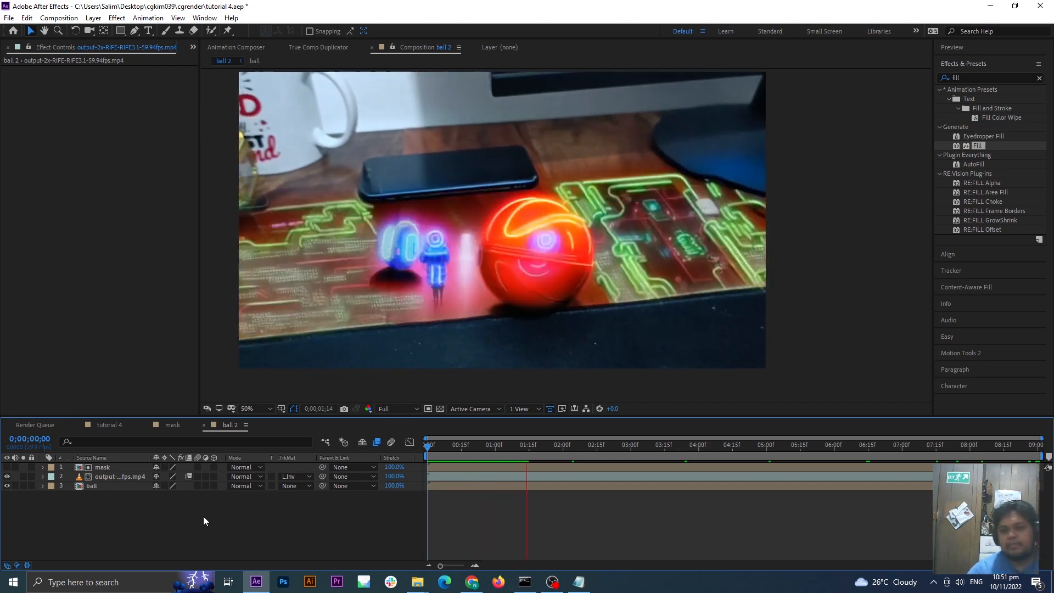
pyautogui.press('space')
pyautogui.press('Home')
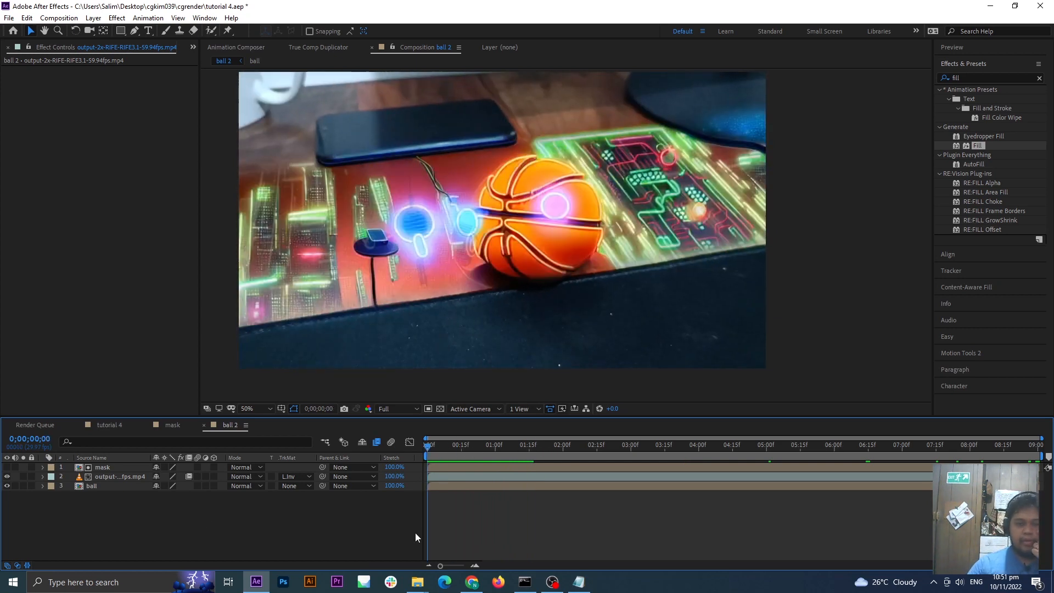